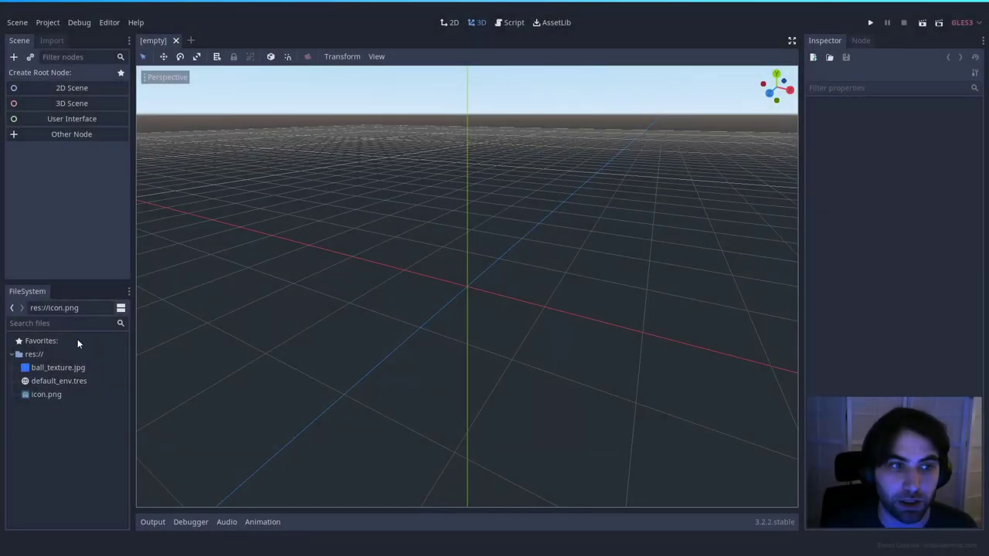
Create a 3D Scene root node for the empty scene.
{"action": "left_click", "coordinate": [63, 368]}
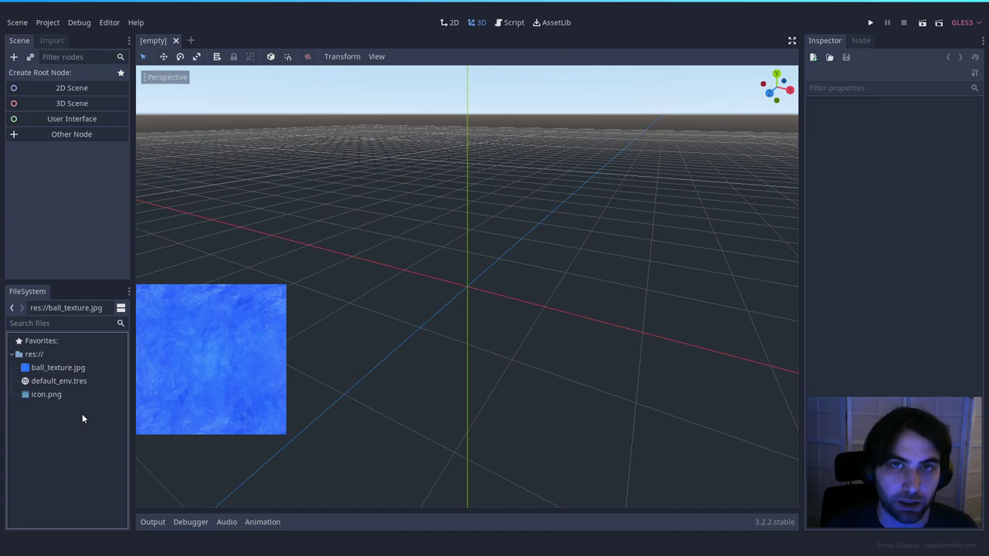
{"action": "left_click", "coordinate": [87, 103]}
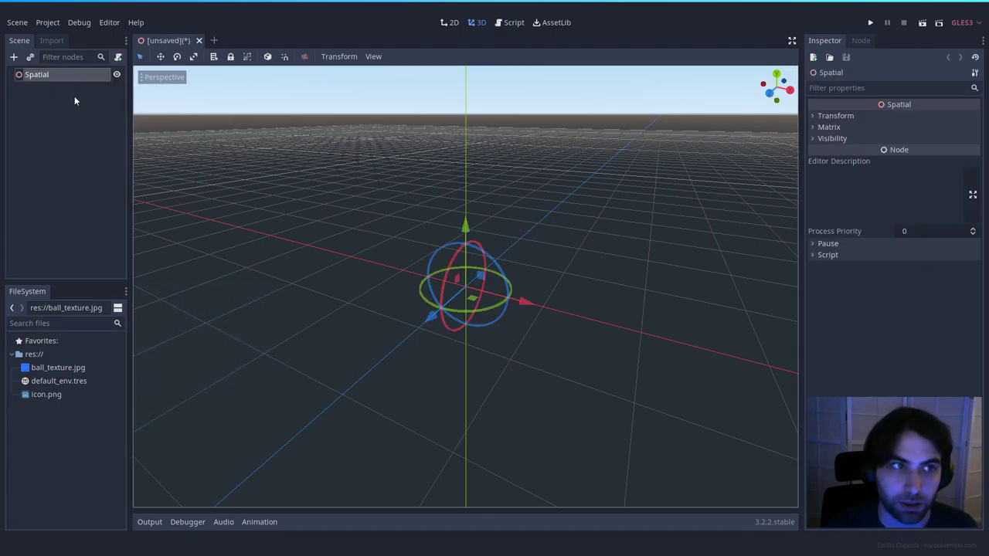
Start adding a child node to the Spatial root and expand the node types down to the CSGPrimitive shapes.
{"action": "right_click", "coordinate": [45, 75]}
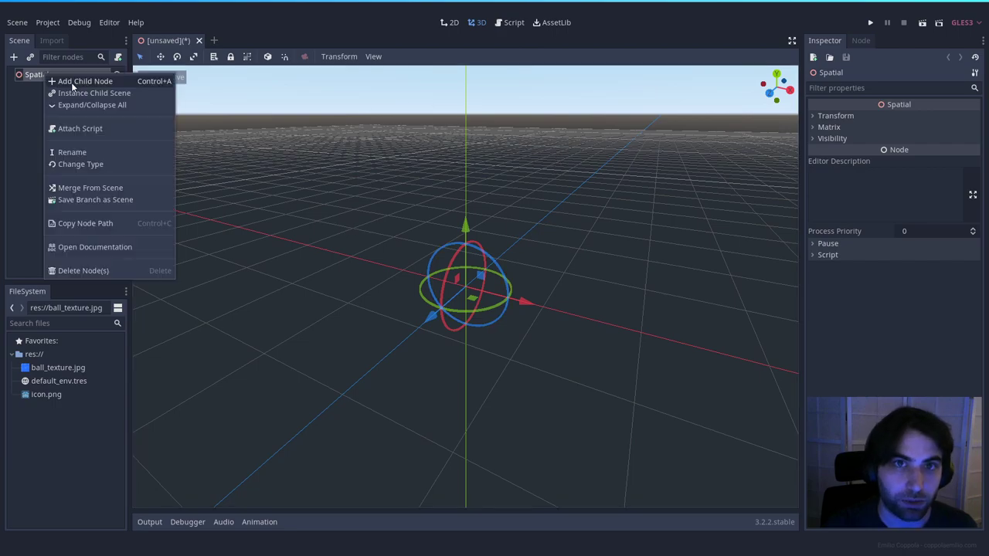
{"action": "left_click", "coordinate": [71, 82]}
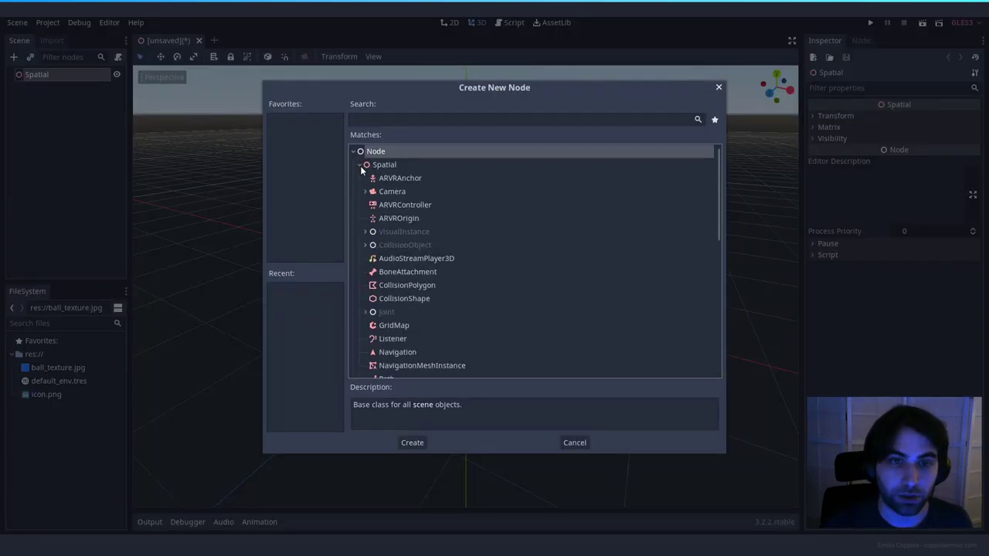
{"action": "left_click", "coordinate": [364, 231]}
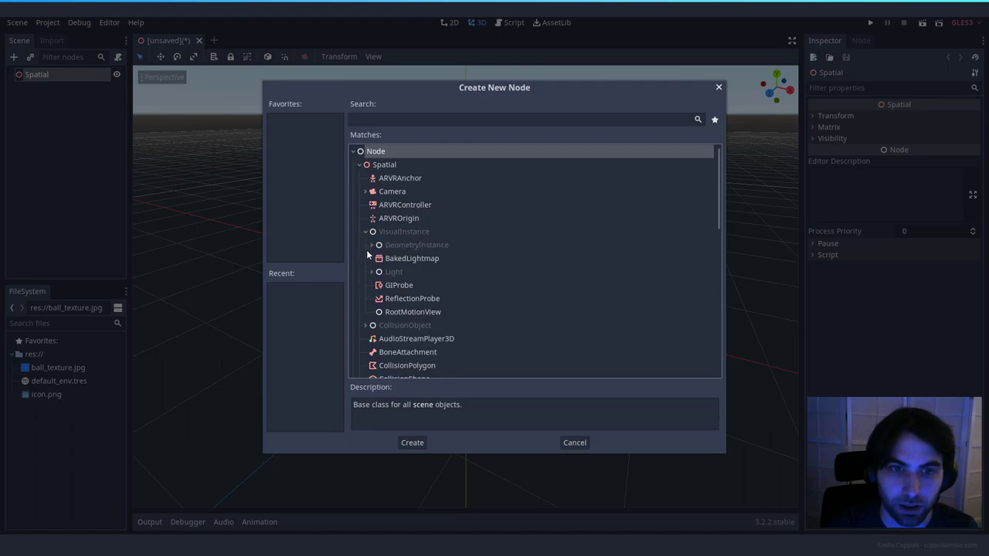
{"action": "left_click", "coordinate": [371, 244]}
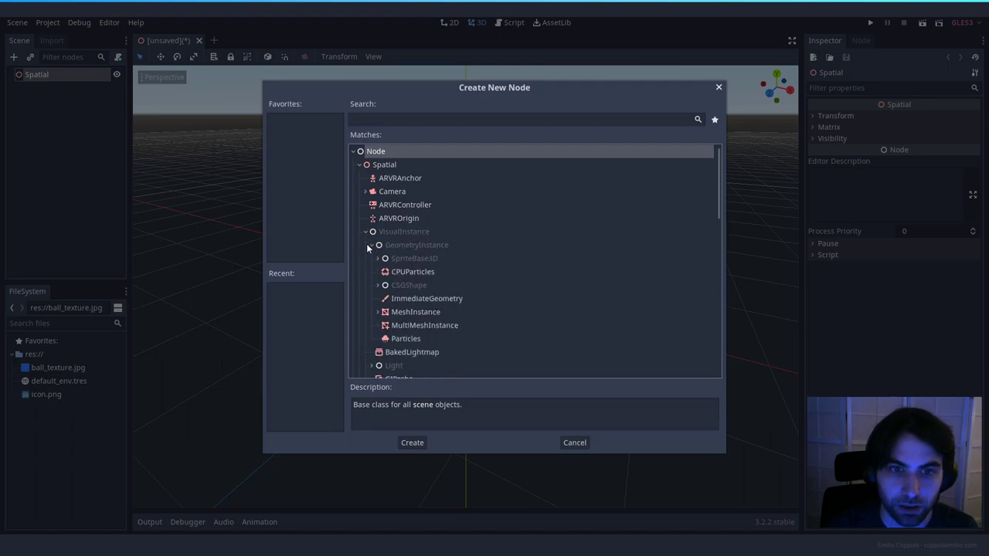
{"action": "left_click", "coordinate": [377, 285]}
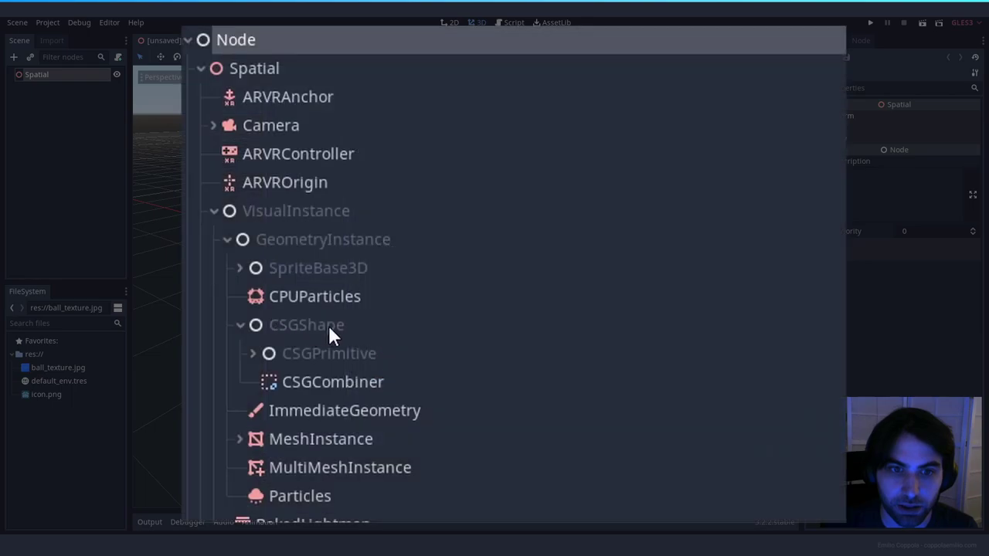
{"action": "left_click", "coordinate": [252, 354]}
{"action": "scroll", "coordinate": [352, 350], "scroll_direction": "down", "scroll_amount": 4}
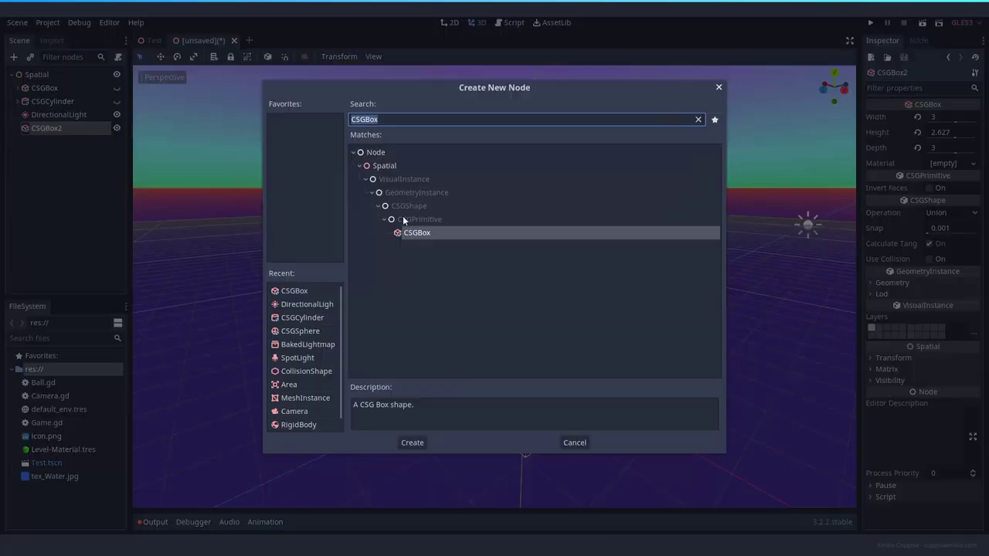
In the demo scene, build up the CSGBox2 shape with CSG child nodes, moving one box downward and a subtraction box along Z.
{"action": "double_click", "coordinate": [403, 216]}
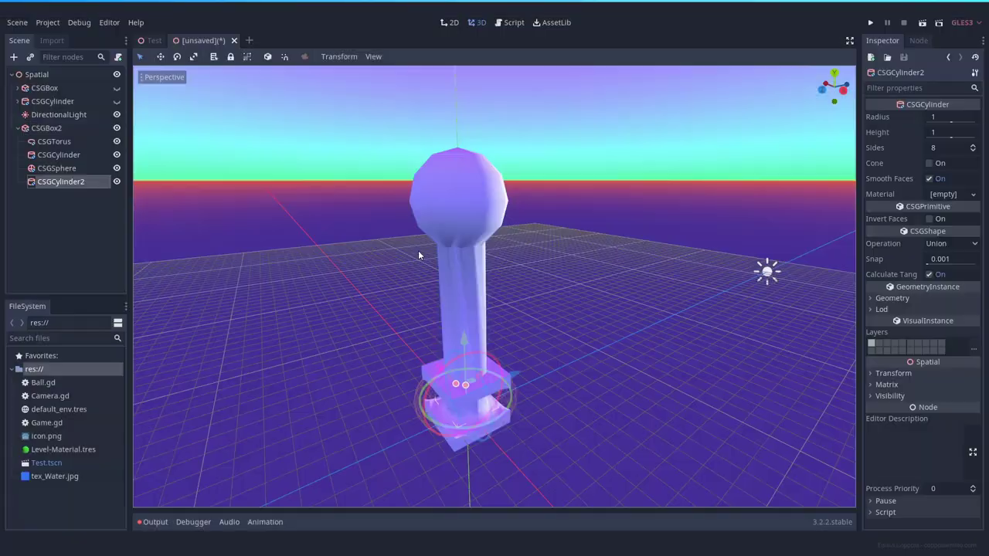
{"action": "left_click_drag", "start_coordinate": [420, 250], "coordinate": [483, 264]}
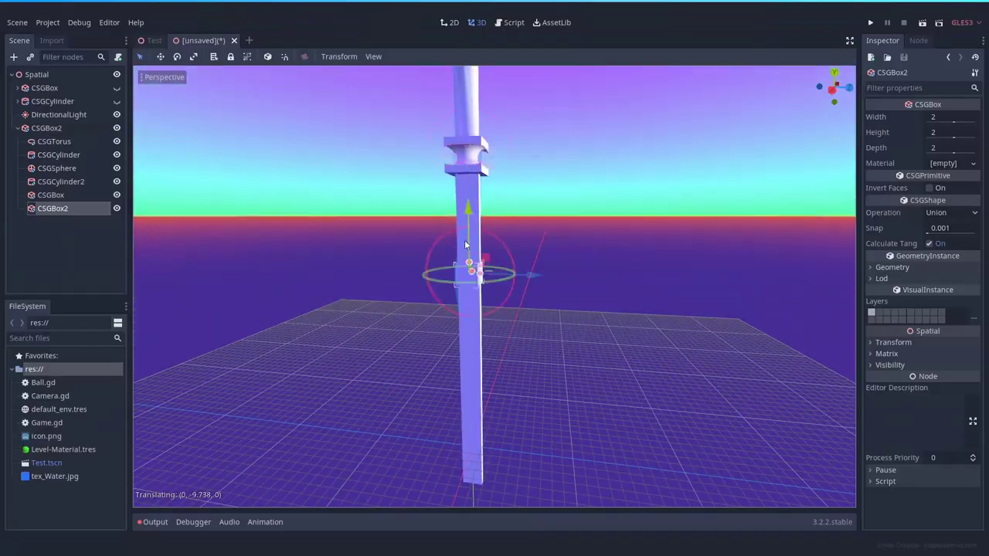
{"action": "left_click_drag", "start_coordinate": [464, 239], "coordinate": [462, 344]}
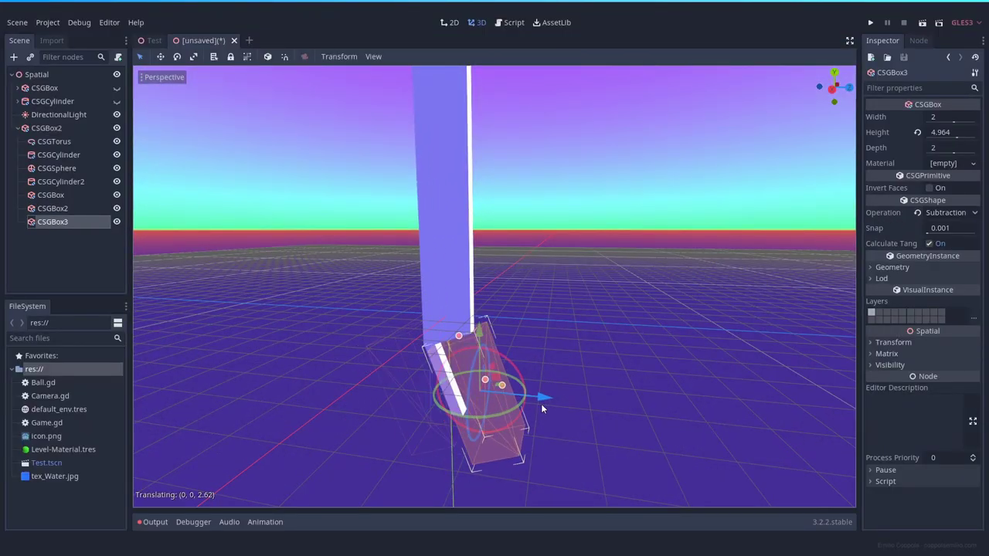
{"action": "left_click_drag", "start_coordinate": [541, 403], "coordinate": [538, 401]}
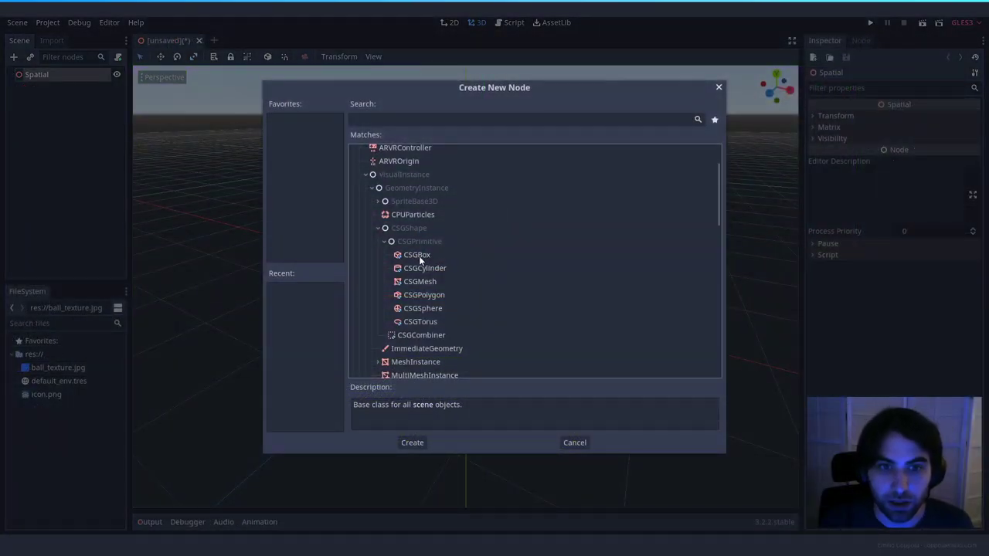
Add a CSGBox as a child of the Spatial root node.
{"action": "left_click", "coordinate": [424, 257]}
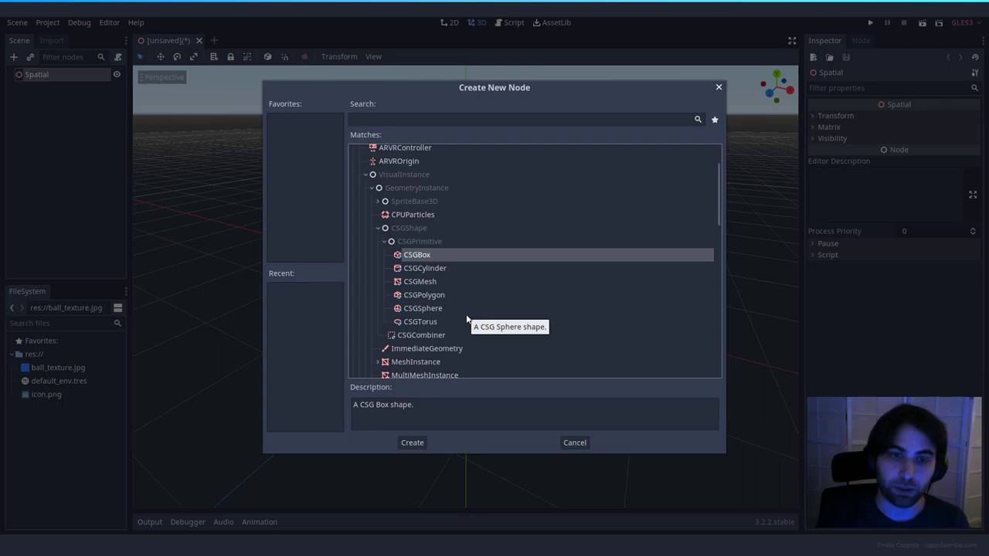
{"action": "left_click", "coordinate": [414, 444]}
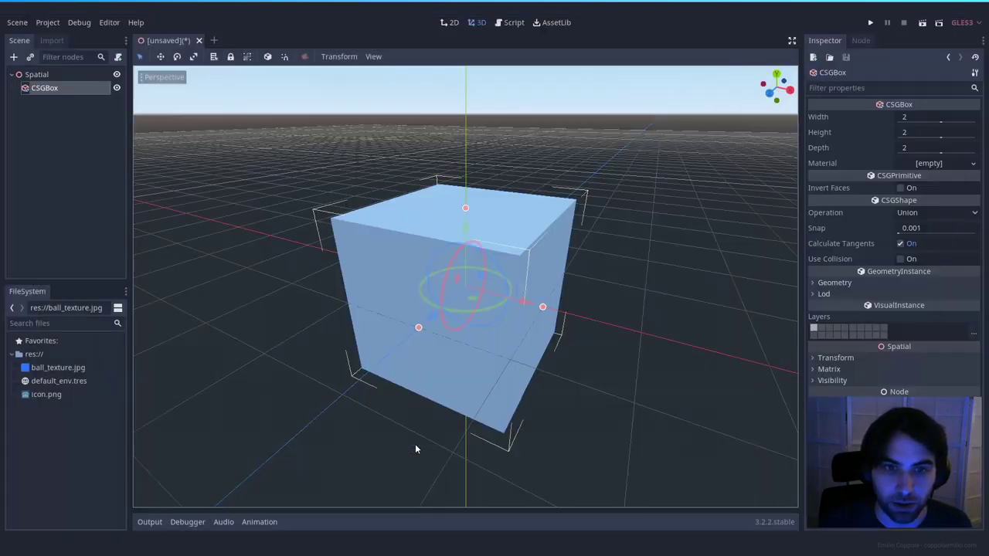
Reshape the CSGBox into a thin, roughly square floor about 5.57 wide, 0.29 high and 5.6 deep.
{"action": "scroll", "coordinate": [525, 288], "scroll_direction": "down", "scroll_amount": 5}
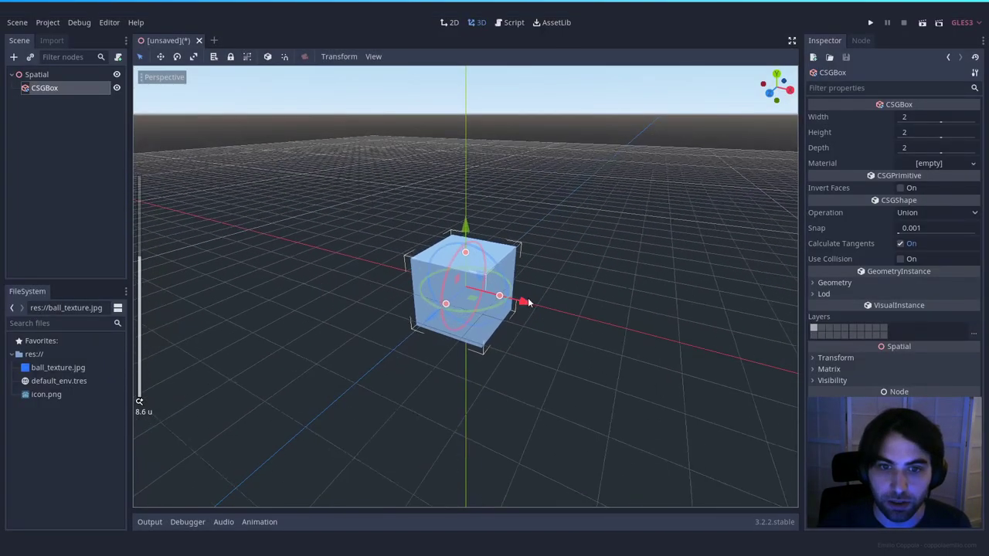
{"action": "scroll", "coordinate": [457, 282], "scroll_direction": "up", "scroll_amount": 2}
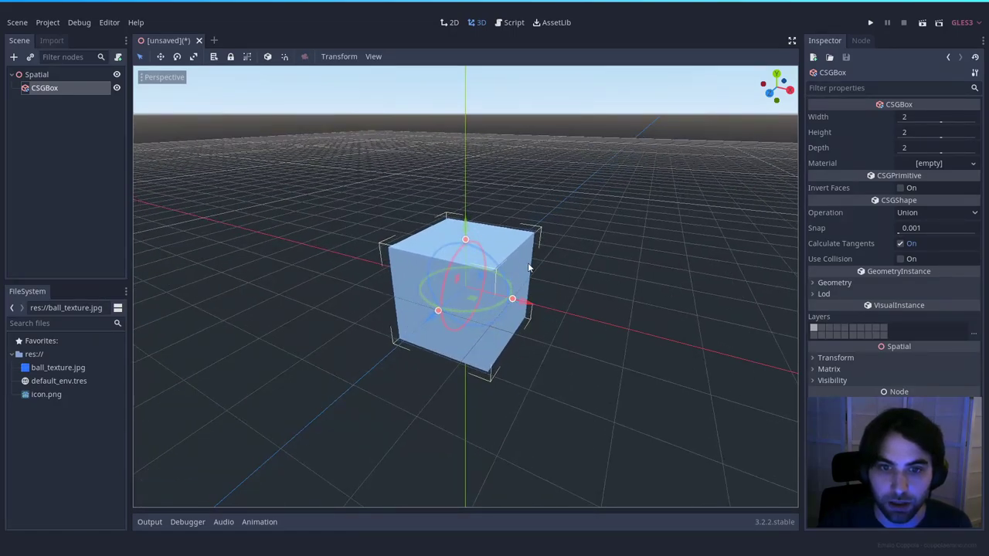
{"action": "scroll", "coordinate": [473, 256], "scroll_direction": "up", "scroll_amount": 2}
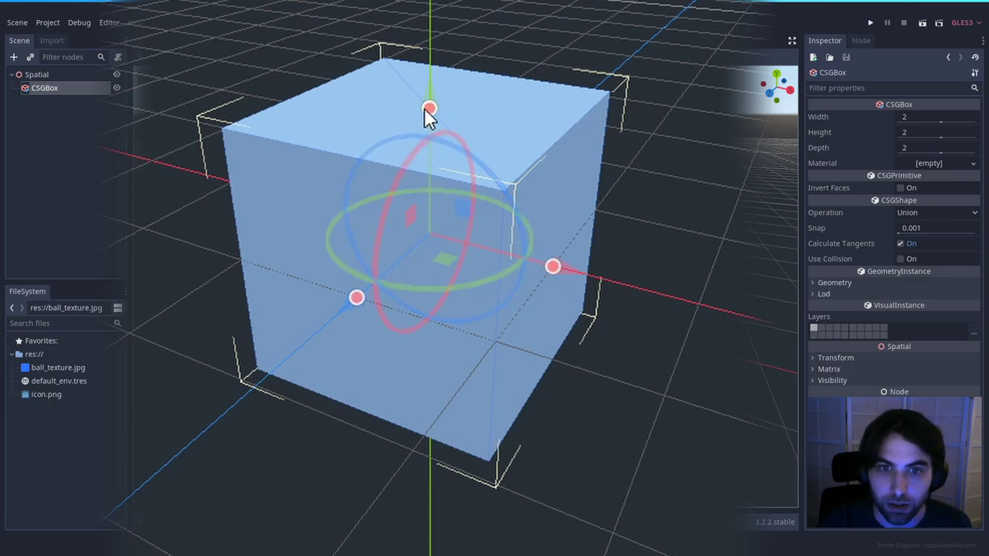
{"action": "left_click_drag", "start_coordinate": [466, 233], "coordinate": [646, 334]}
{"action": "left_click_drag", "start_coordinate": [466, 272], "coordinate": [468, 282]}
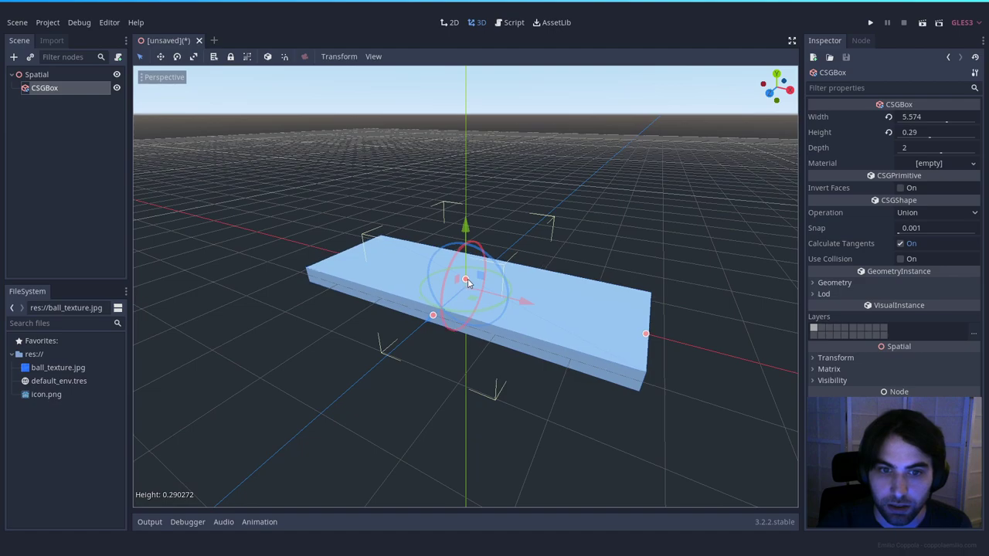
{"action": "left_click_drag", "start_coordinate": [429, 319], "coordinate": [330, 395]}
{"action": "left_click", "coordinate": [690, 356]}
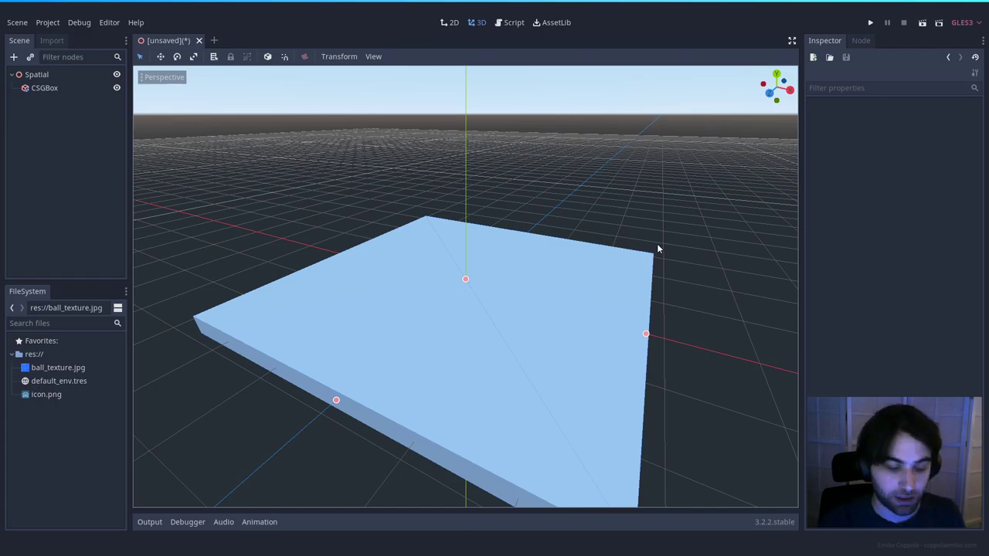
Examine the flat CSGBox floor from different angles and distances in the 3D viewport.
{"action": "key", "text": "s"}
{"action": "right_click_drag", "start_coordinate": [662, 236], "coordinate": [664, 267]}
{"action": "key", "text": "a"}
{"action": "key", "text": "w"}
{"action": "key", "text": "d"}
{"action": "key", "text": "s"}
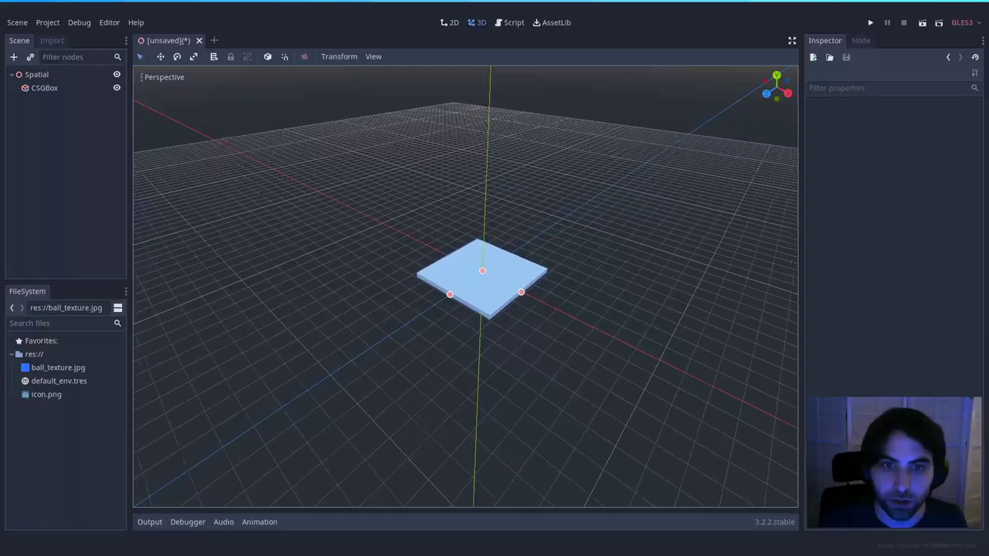
{"action": "key", "text": "w"}
{"action": "scroll", "coordinate": [466, 286], "scroll_direction": "up", "scroll_amount": 18}
{"action": "key", "text": "s"}
{"action": "scroll", "coordinate": [465, 286], "scroll_direction": "up", "scroll_amount": 14}
{"action": "right_click_drag", "start_coordinate": [466, 286], "coordinate": [759, 296]}
{"action": "key", "text": "a"}
{"action": "key", "text": "s"}
{"action": "scroll", "coordinate": [466, 287], "scroll_direction": "down", "scroll_amount": 18}
{"action": "key", "text": "w"}
{"action": "key", "text": "s"}
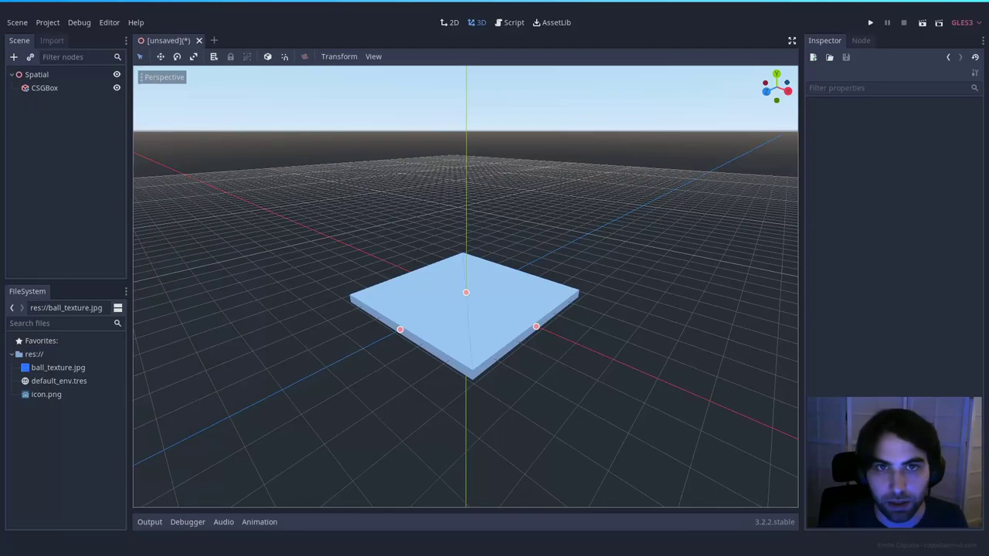
{"action": "key", "text": "a"}
{"action": "key", "text": "w"}
{"action": "right_click_drag", "start_coordinate": [465, 286], "coordinate": [536, 290]}
{"action": "left_click", "coordinate": [534, 272]}
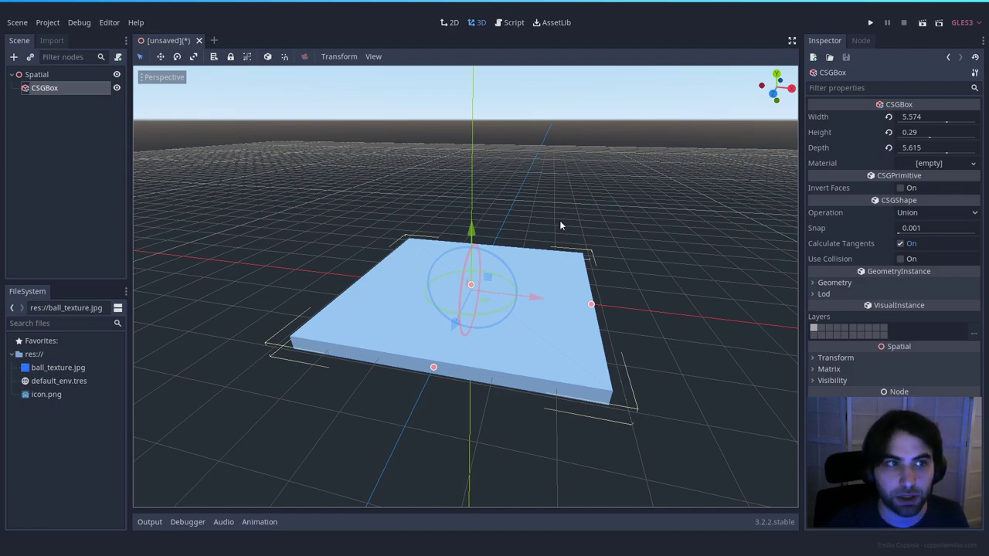
{"action": "left_click", "coordinate": [33, 170]}
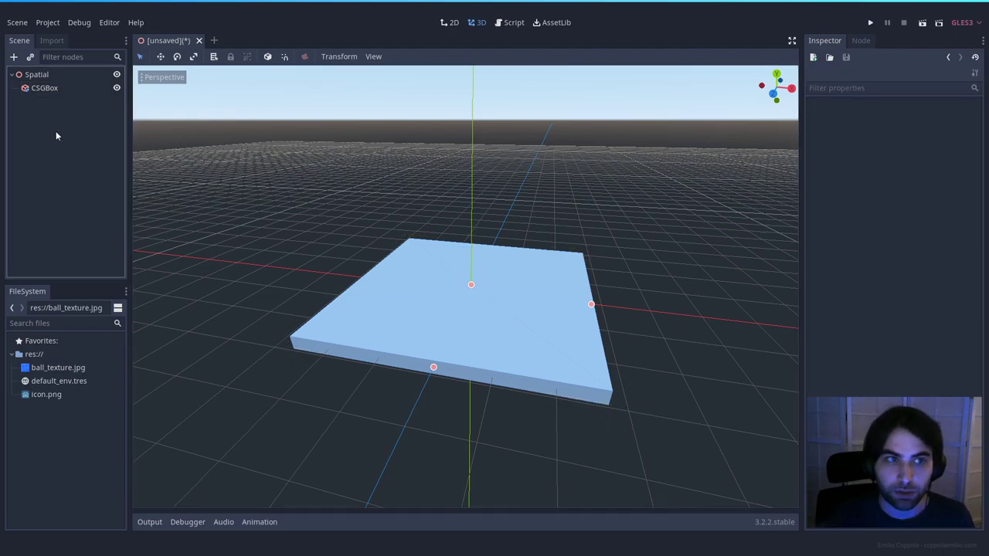
Add a RigidBody from the PhysicsBody types as a child of the Spatial root node.
{"action": "right_click", "coordinate": [47, 74]}
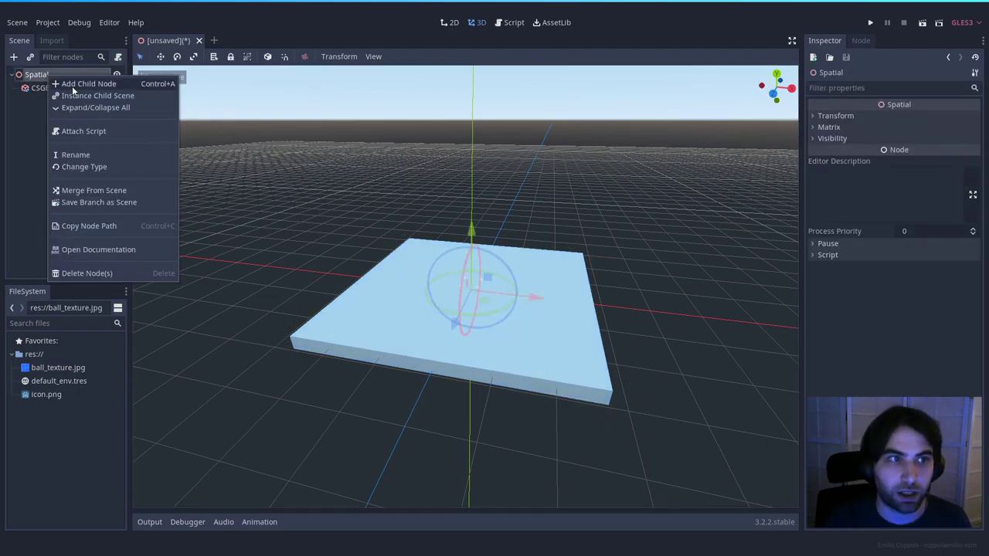
{"action": "left_click", "coordinate": [72, 84]}
{"action": "left_click", "coordinate": [359, 166]}
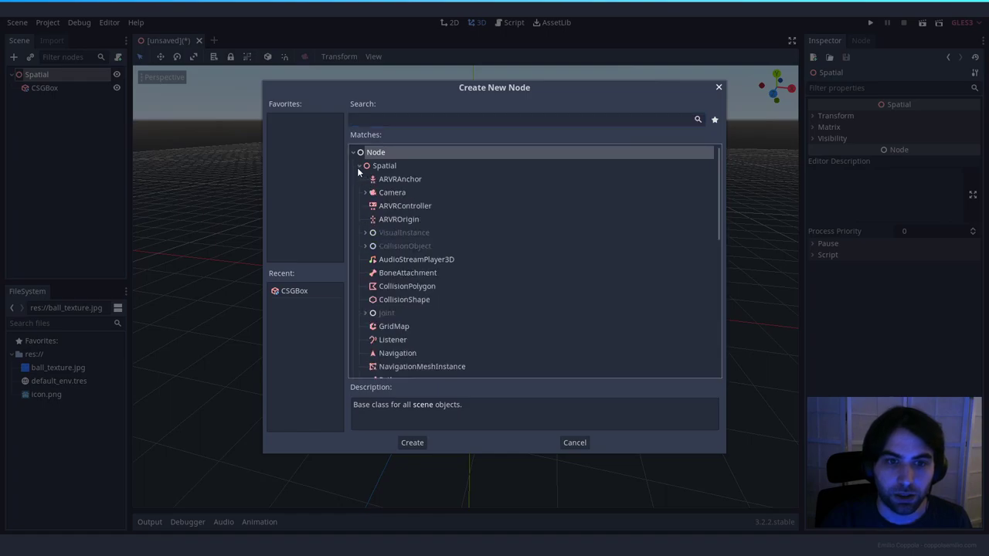
{"action": "left_click", "coordinate": [367, 247]}
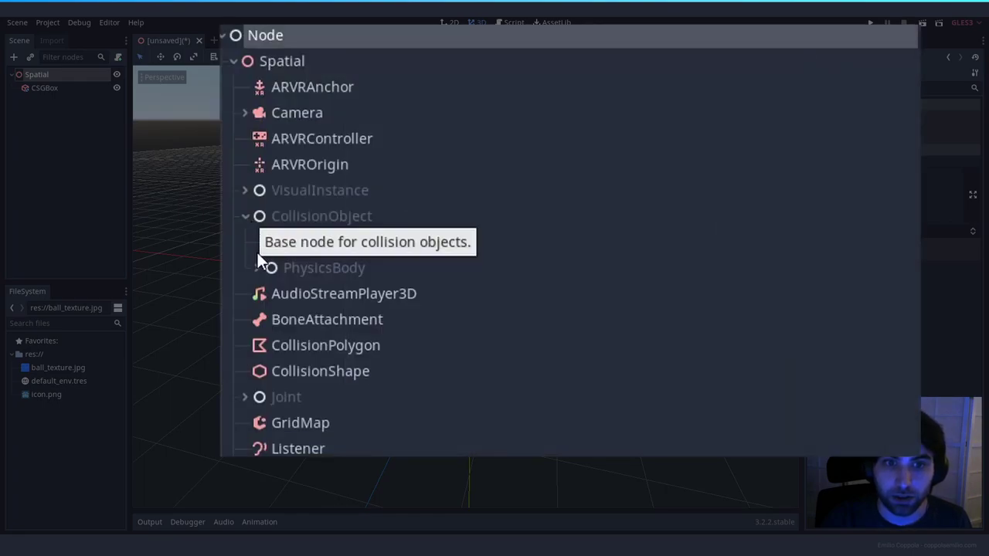
{"action": "left_click", "coordinate": [371, 273]}
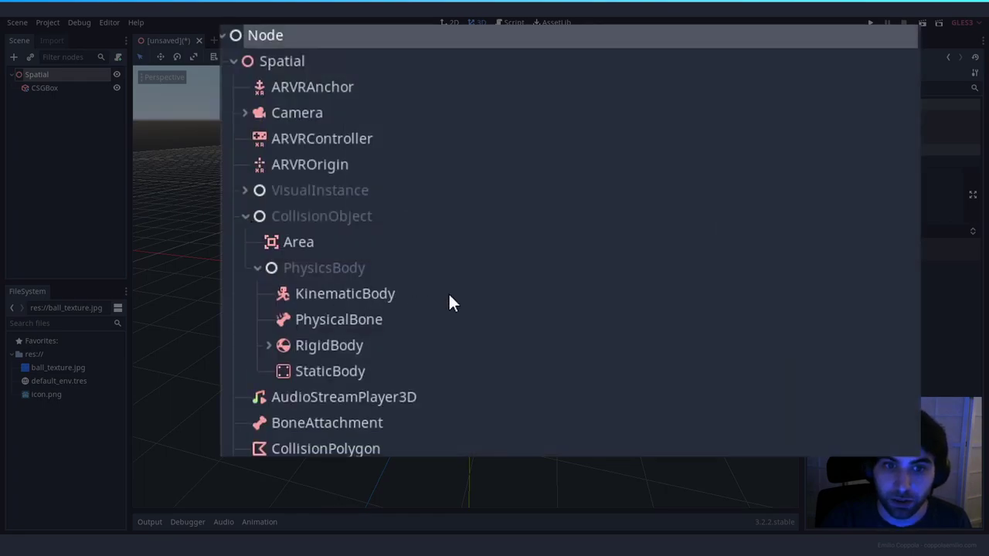
{"action": "left_click", "coordinate": [433, 351]}
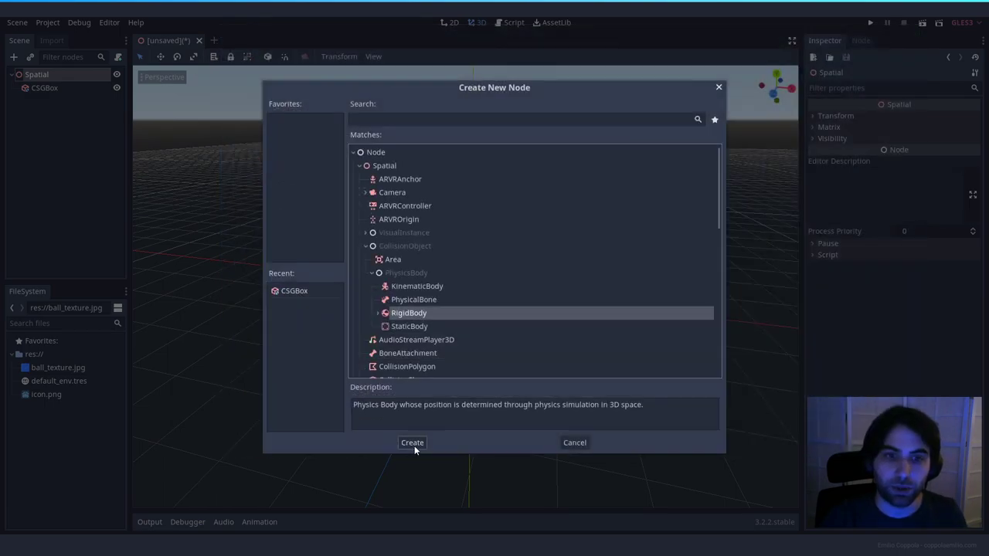
{"action": "left_click", "coordinate": [411, 448]}
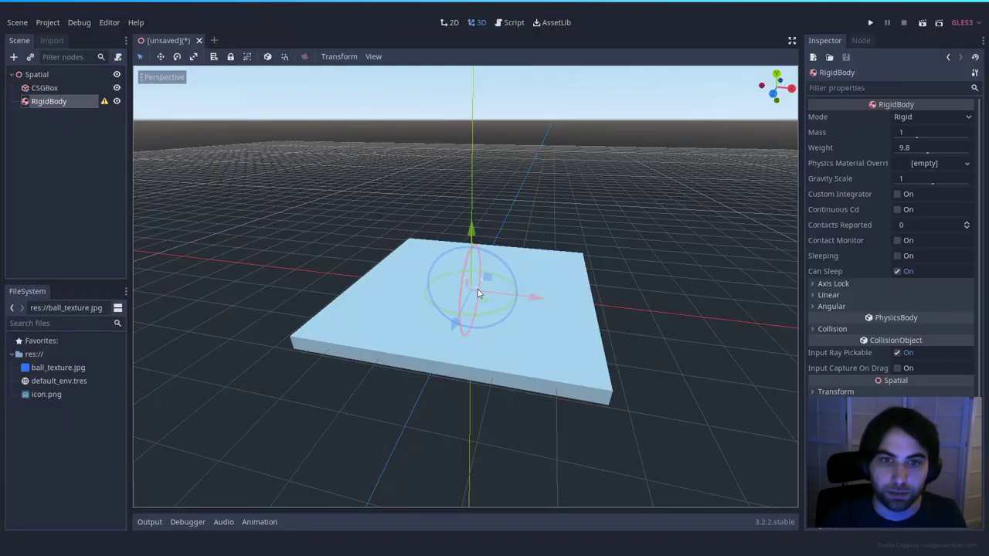
Hide the CSGBox floor in the scene and select the RigidBody node.
{"action": "scroll", "coordinate": [502, 305], "scroll_direction": "up", "scroll_amount": 5}
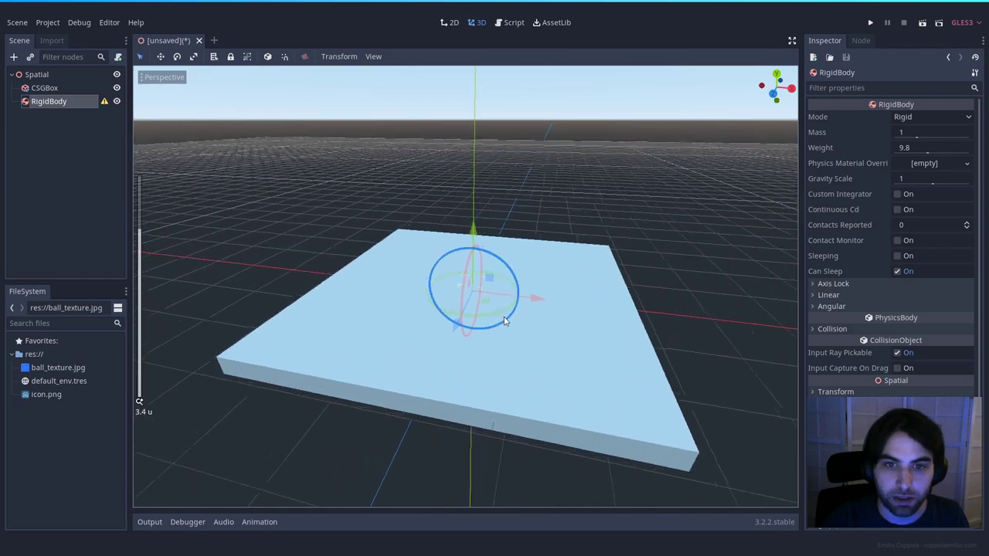
{"action": "scroll", "coordinate": [503, 325], "scroll_direction": "down", "scroll_amount": 1}
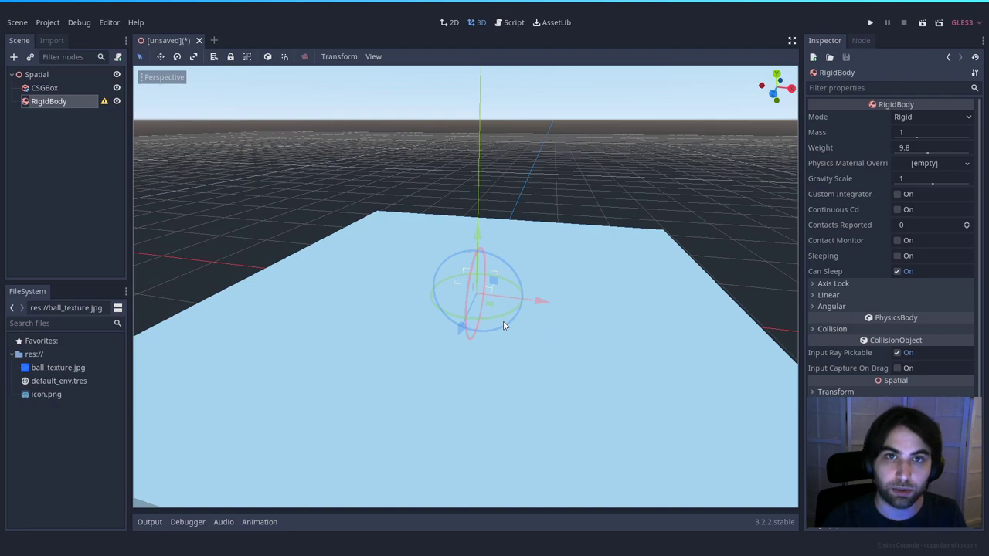
{"action": "left_click", "coordinate": [51, 89]}
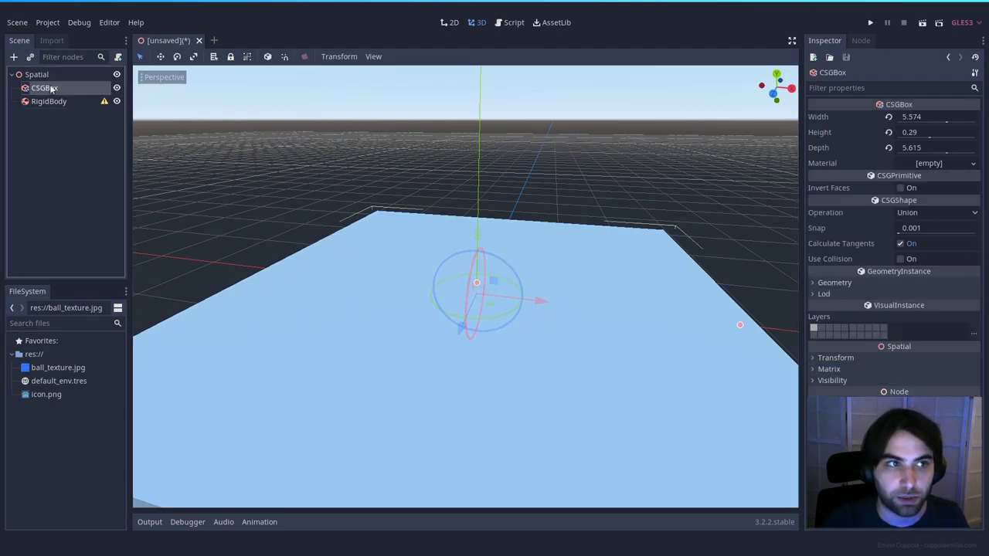
{"action": "left_click", "coordinate": [116, 88]}
{"action": "left_click", "coordinate": [51, 101]}
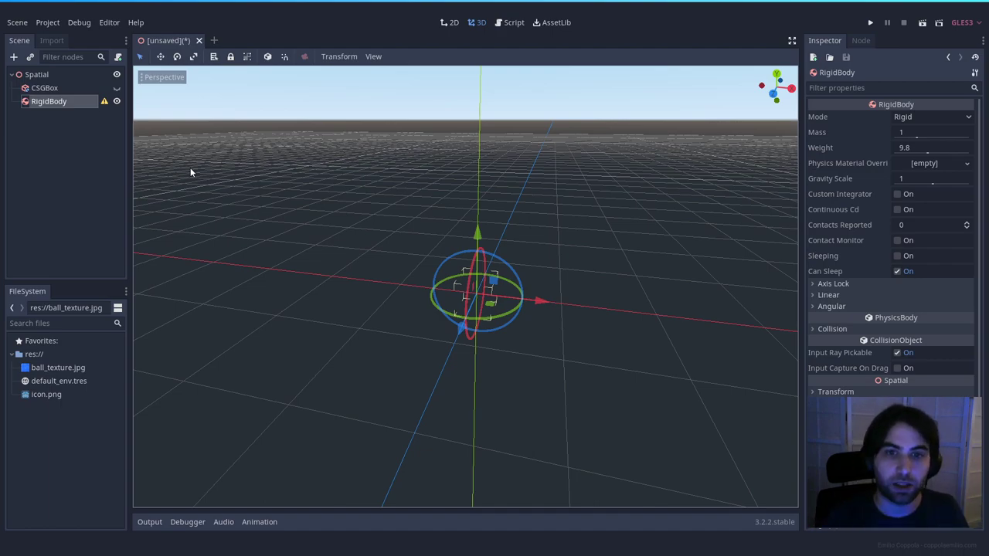
Add a CollisionShape node as a child of the RigidBody.
{"action": "right_click_drag", "start_coordinate": [502, 341], "coordinate": [461, 311]}
{"action": "key", "text": "w"}
{"action": "scroll", "coordinate": [519, 332], "scroll_direction": "up", "scroll_amount": 6}
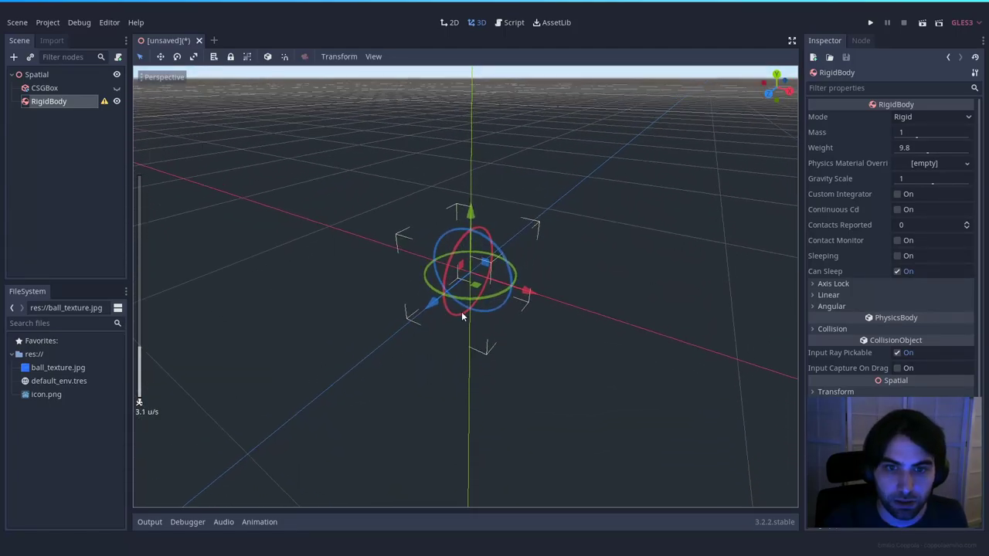
{"action": "right_click", "coordinate": [49, 102]}
{"action": "left_click", "coordinate": [80, 112]}
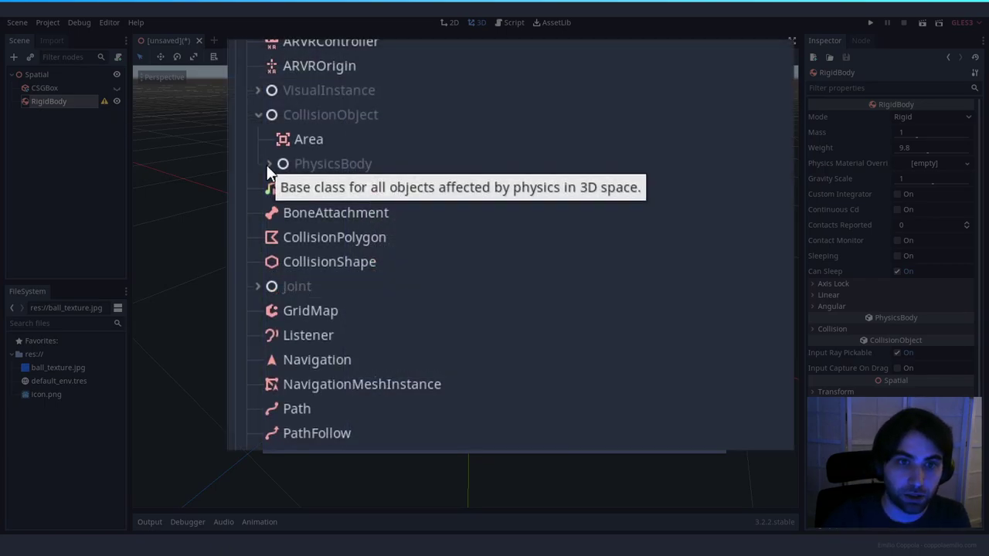
{"action": "left_click", "coordinate": [258, 114]}
{"action": "left_click", "coordinate": [341, 216]}
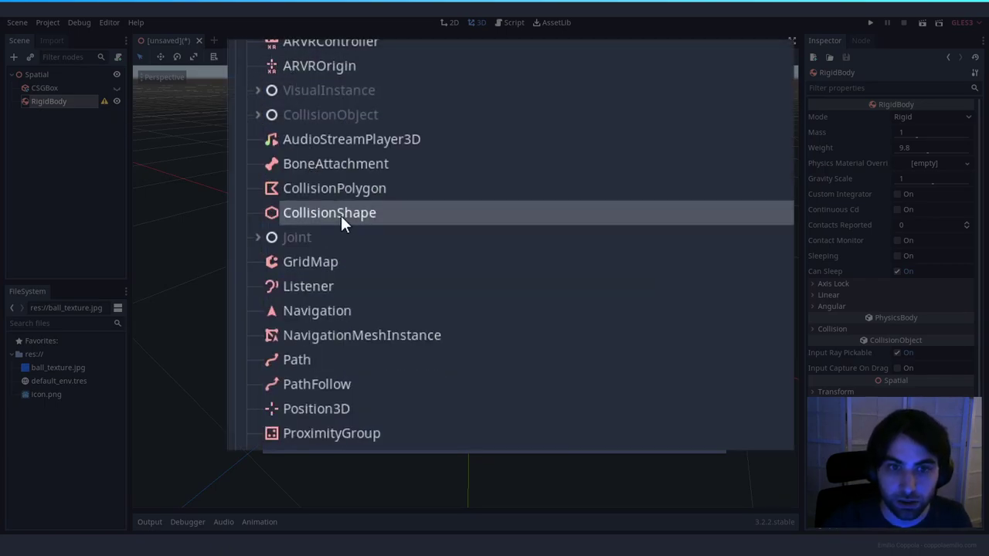
{"action": "left_click", "coordinate": [413, 441]}
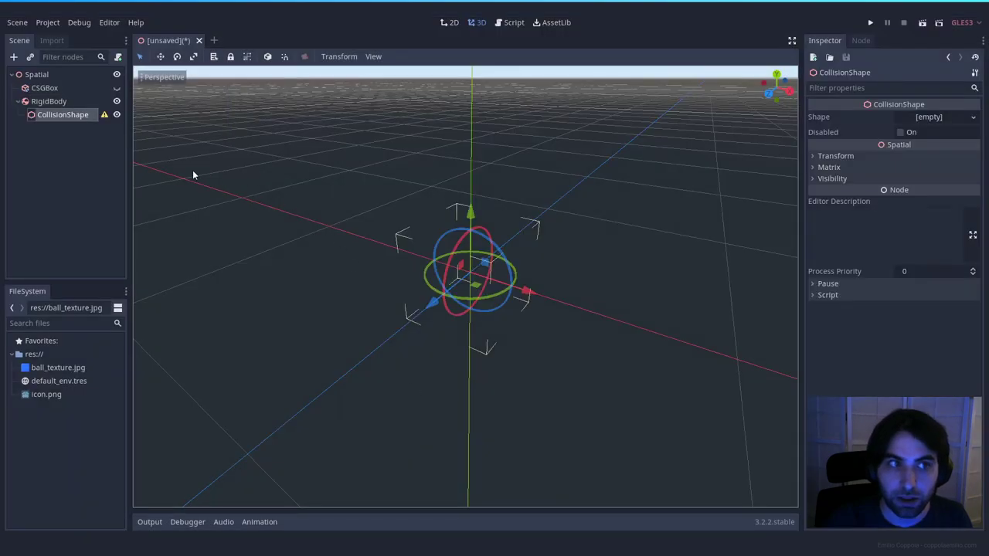
Assign a new SphereShape to the CollisionShape and adjust the sphere's radius in the 3D viewport.
{"action": "left_click", "coordinate": [924, 118]}
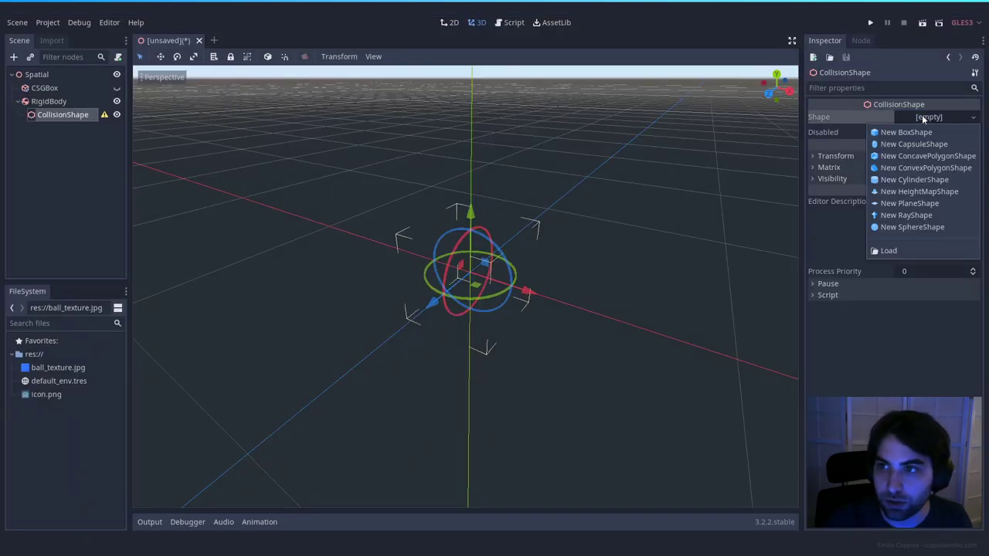
{"action": "left_click", "coordinate": [893, 227]}
{"action": "scroll", "coordinate": [610, 249], "scroll_direction": "down", "scroll_amount": 8}
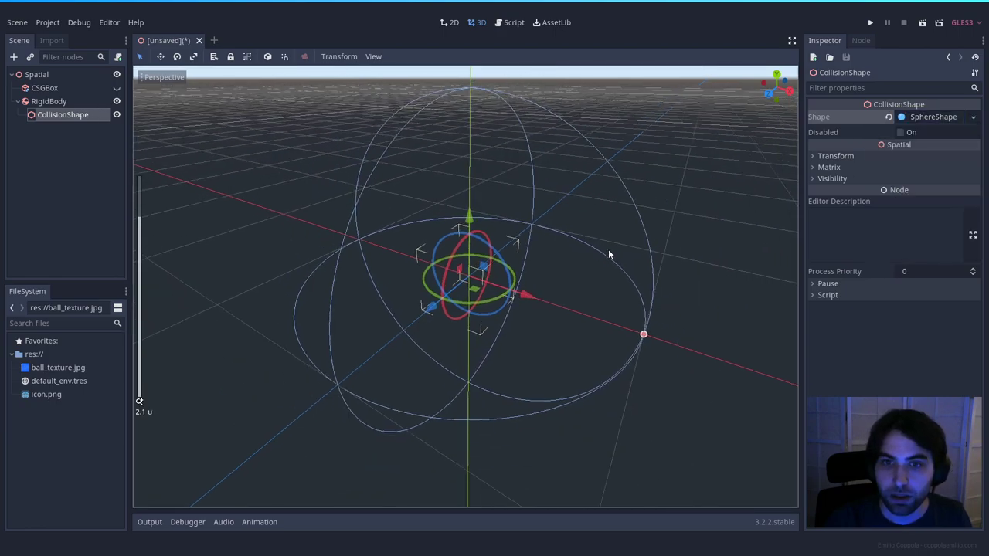
{"action": "left_click", "coordinate": [601, 252]}
{"action": "middle_click_drag", "start_coordinate": [601, 252], "coordinate": [541, 285]}
{"action": "mouse_move", "coordinate": [522, 297]}
{"action": "left_mouse_down"}
{"action": "mouse_move", "coordinate": [556, 294]}
{"action": "mouse_move", "coordinate": [486, 305]}
{"action": "mouse_move", "coordinate": [531, 298]}
{"action": "left_mouse_up"}
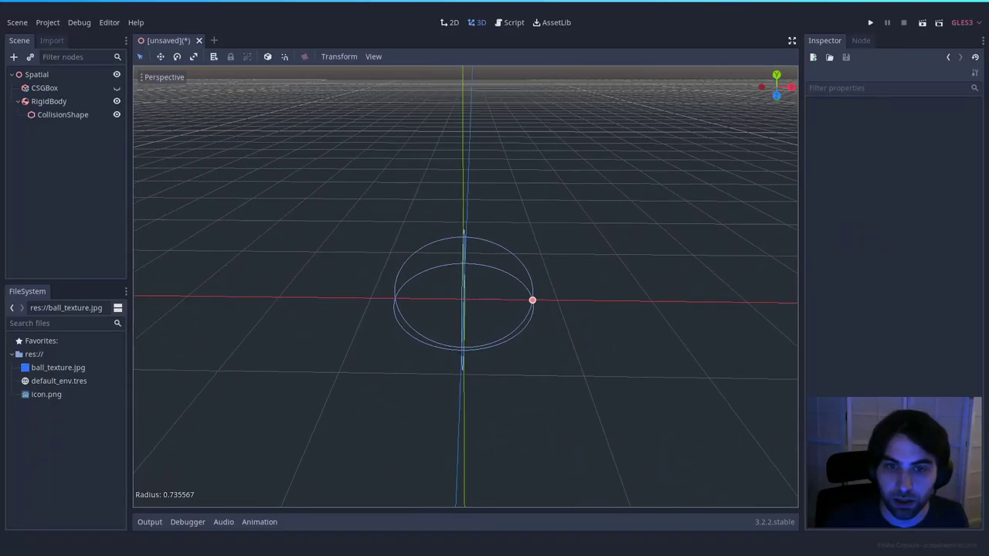
{"action": "middle_click_drag", "start_coordinate": [532, 298], "coordinate": [524, 305]}
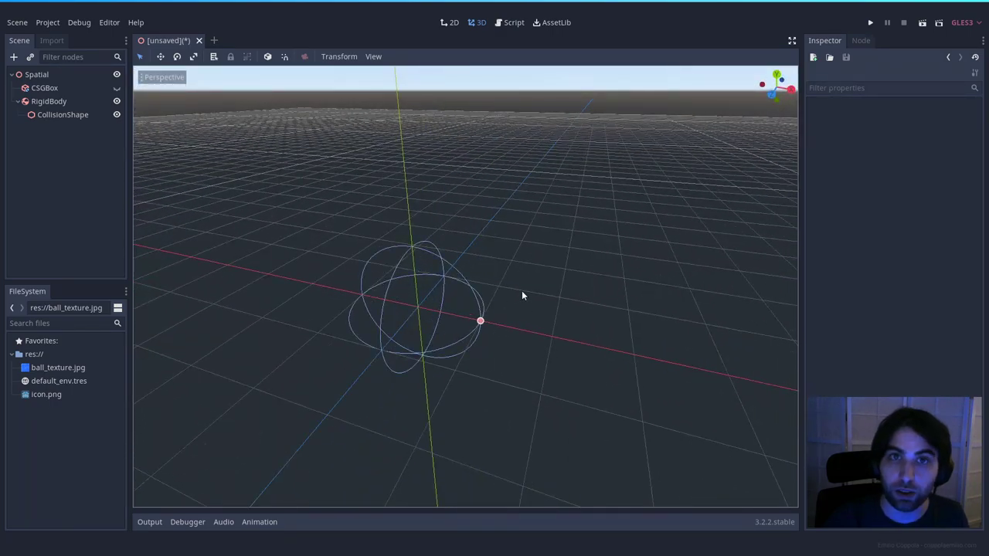
{"action": "left_click", "coordinate": [51, 101]}
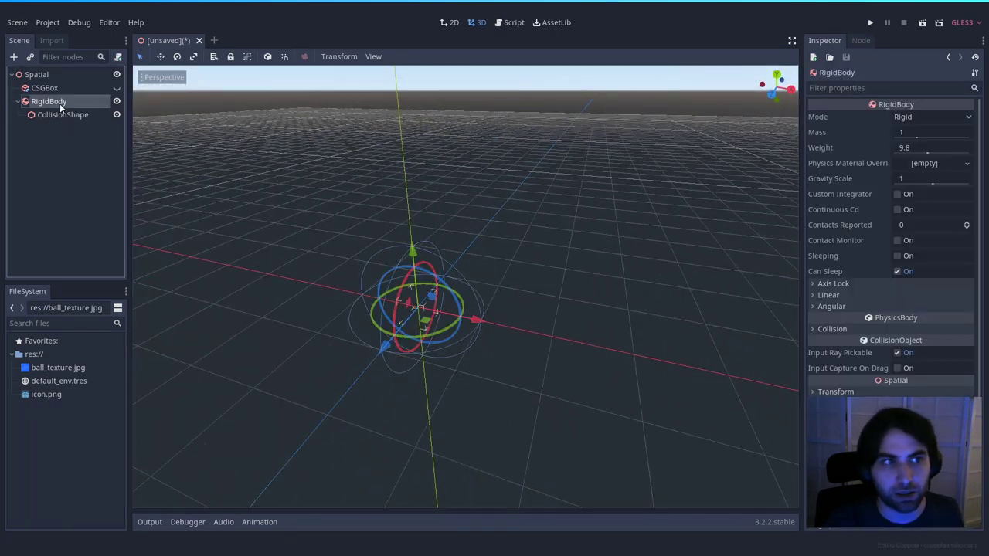
{"action": "right_click", "coordinate": [60, 108]}
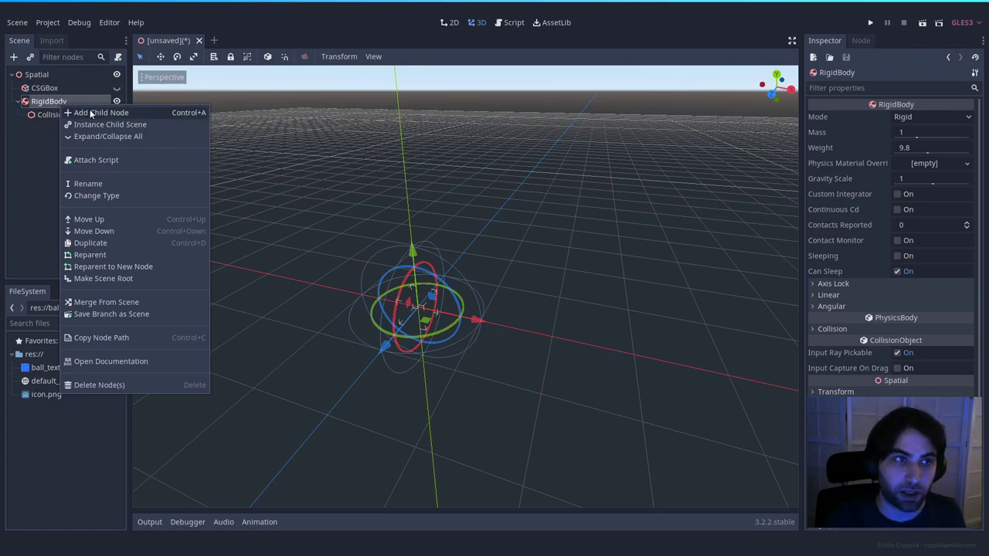
{"action": "left_click", "coordinate": [36, 150]}
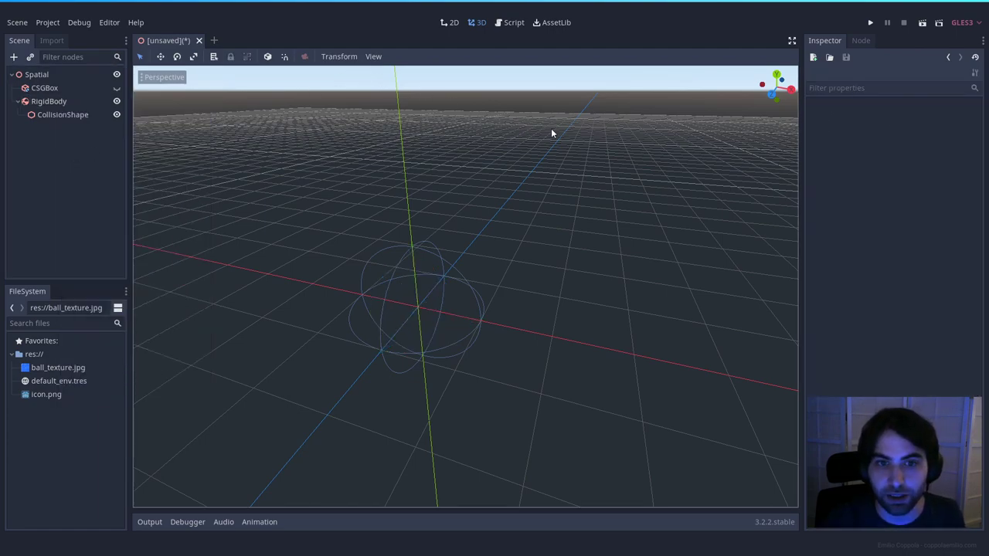
Search the node types for "csg" and add a CSGSphere as a child of the RigidBody.
{"action": "right_click", "coordinate": [55, 101]}
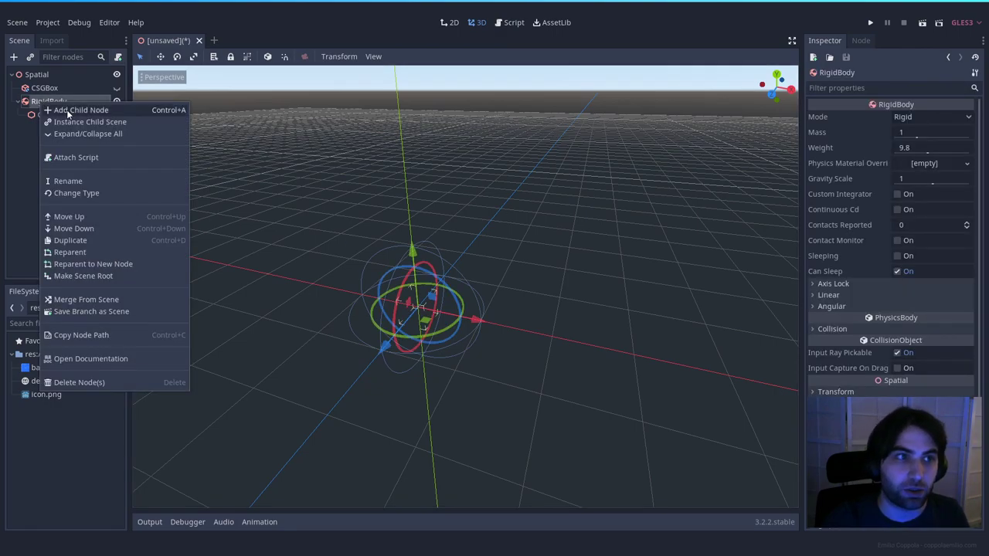
{"action": "left_click", "coordinate": [55, 110]}
{"action": "left_click", "coordinate": [360, 166]}
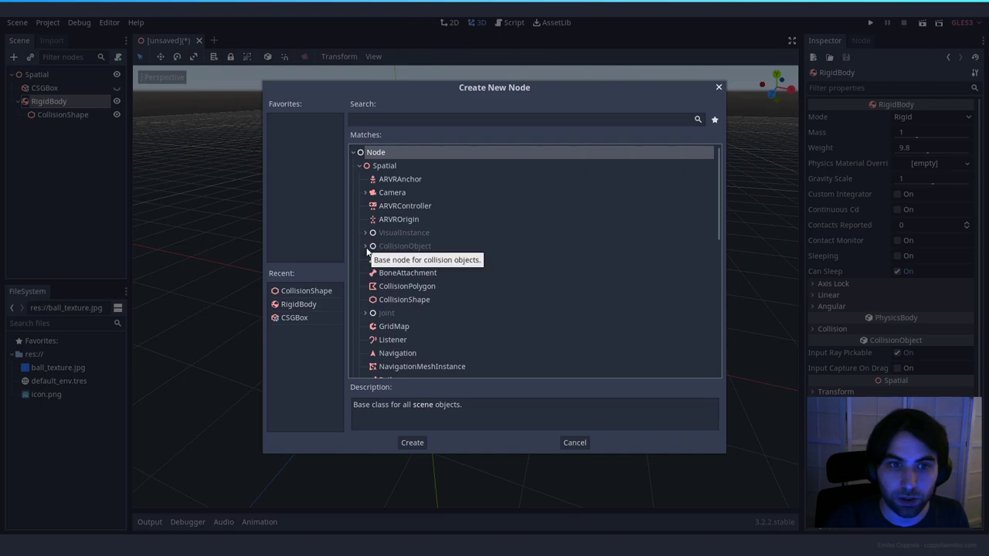
{"action": "left_click", "coordinate": [298, 61]}
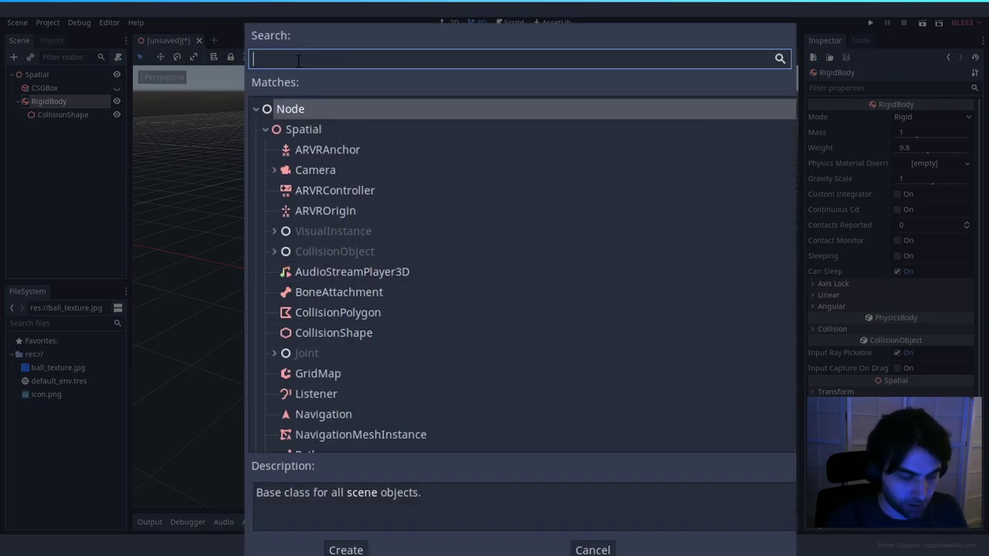
{"action": "type", "text": "csg"}
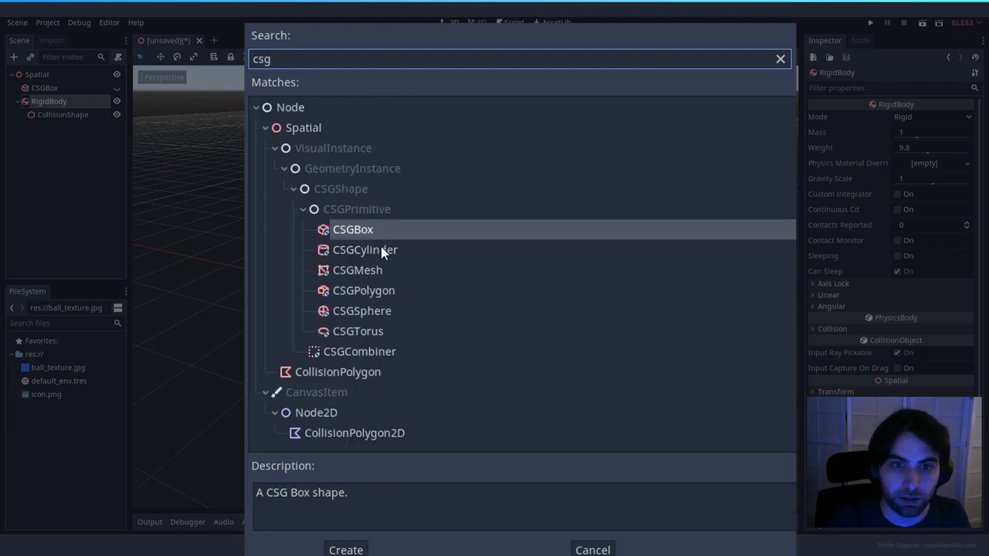
{"action": "double_click", "coordinate": [387, 312]}
{"action": "left_click", "coordinate": [541, 293]}
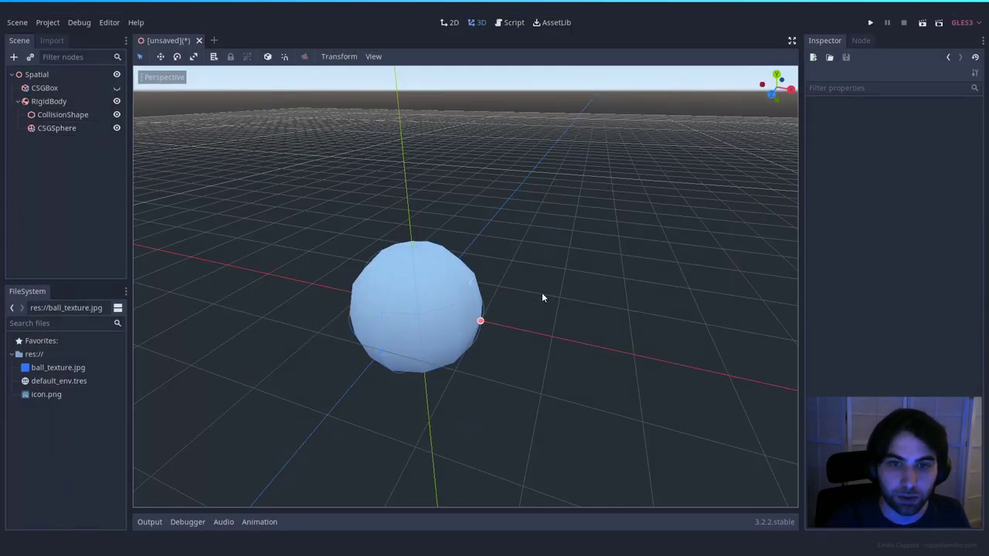
Raise the CSGSphere's radial segments to 14 and its rings to 15 for a rounder ball.
{"action": "right_click_drag", "start_coordinate": [542, 293], "coordinate": [533, 263]}
{"action": "key", "text": "w"}
{"action": "key", "text": "q"}
{"action": "key", "text": "e"}
{"action": "key", "text": "s"}
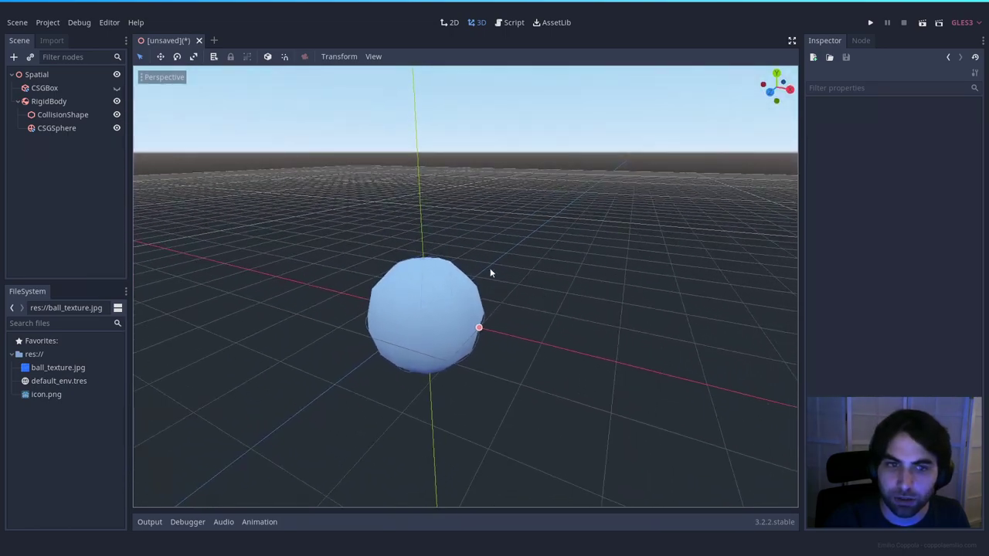
{"action": "left_click", "coordinate": [47, 128]}
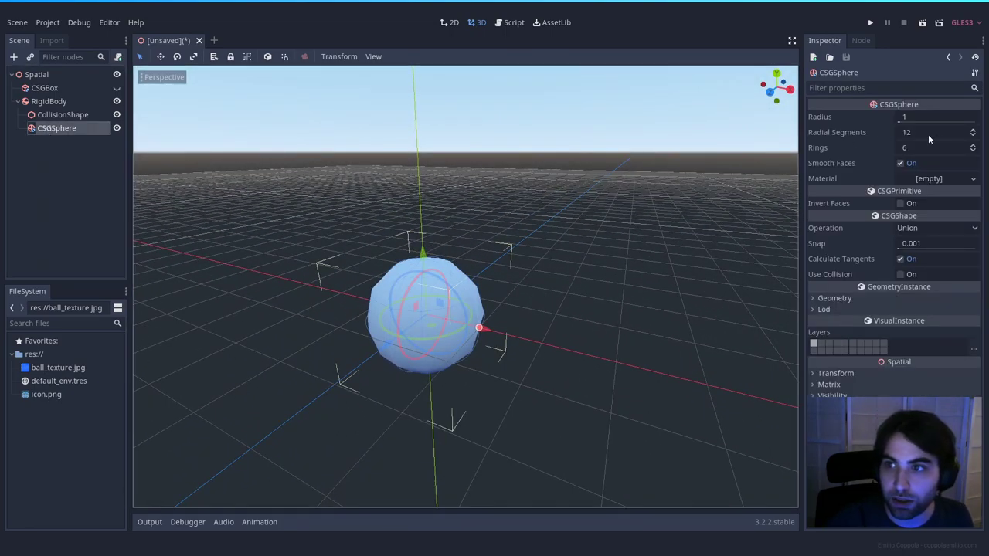
{"action": "left_click", "coordinate": [973, 131]}
{"action": "left_click", "coordinate": [973, 131]}
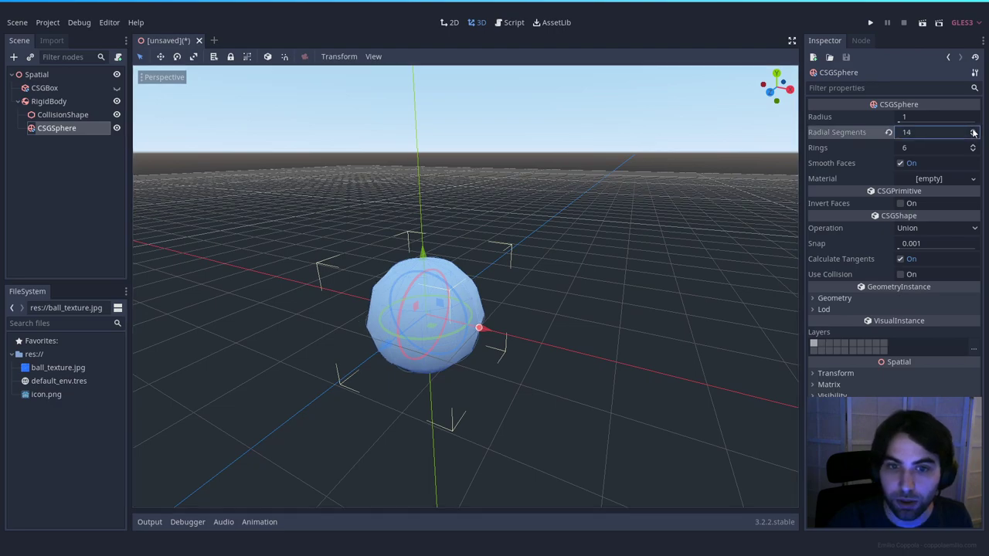
{"action": "left_click", "coordinate": [973, 146]}
{"action": "left_click", "coordinate": [974, 146]}
{"action": "left_click", "coordinate": [974, 146]}
{"action": "left_click", "coordinate": [974, 147]}
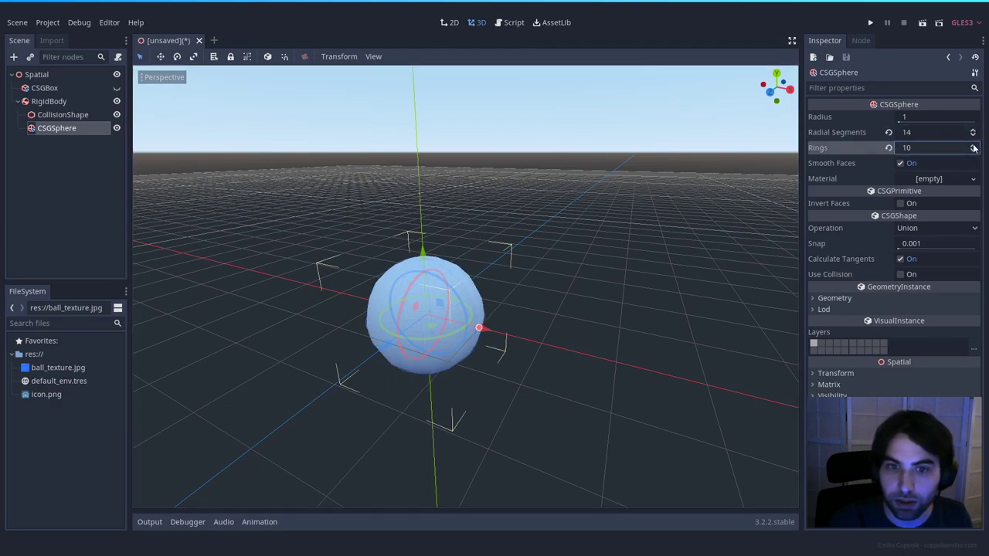
{"action": "left_click", "coordinate": [974, 147]}
{"action": "left_click", "coordinate": [975, 147]}
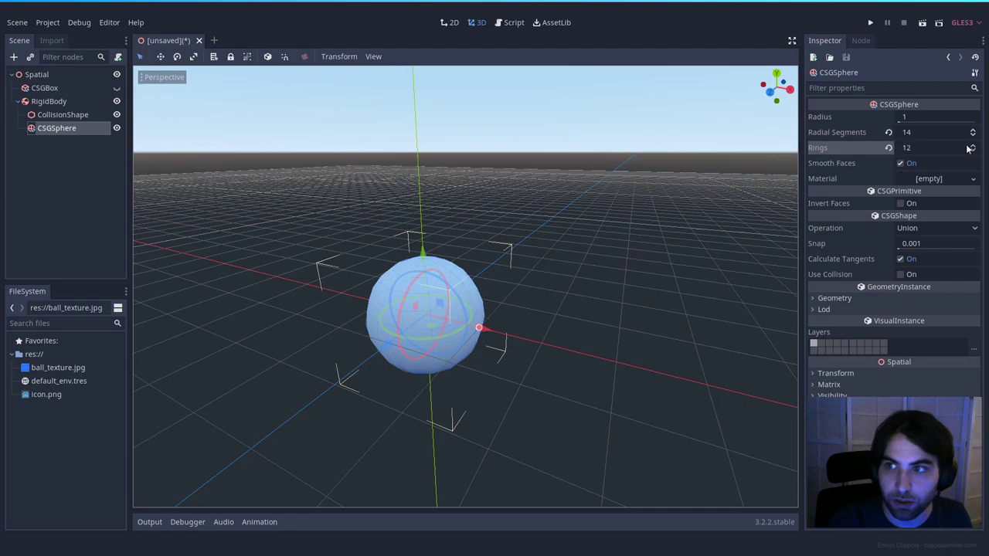
Examine the roundness of the CSGSphere from different angles and distances in the 3D viewport.
{"action": "left_click", "coordinate": [623, 229]}
{"action": "scroll", "coordinate": [622, 230], "scroll_direction": "up", "scroll_amount": 4}
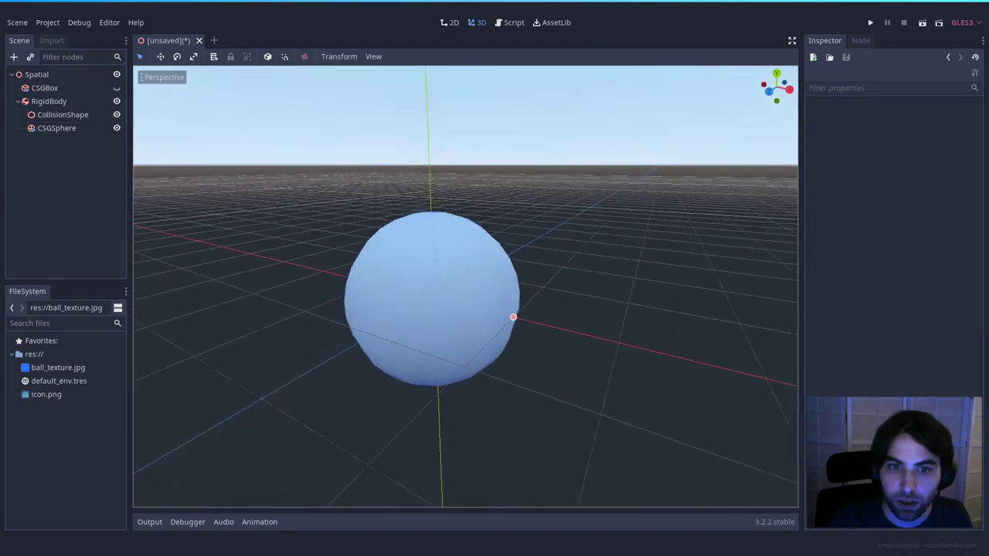
{"action": "scroll", "coordinate": [623, 229], "scroll_direction": "up", "scroll_amount": 5}
{"action": "middle_click_drag", "start_coordinate": [623, 230], "coordinate": [558, 147], "text": "shift"}
{"action": "scroll", "coordinate": [558, 147], "scroll_direction": "down", "scroll_amount": 6}
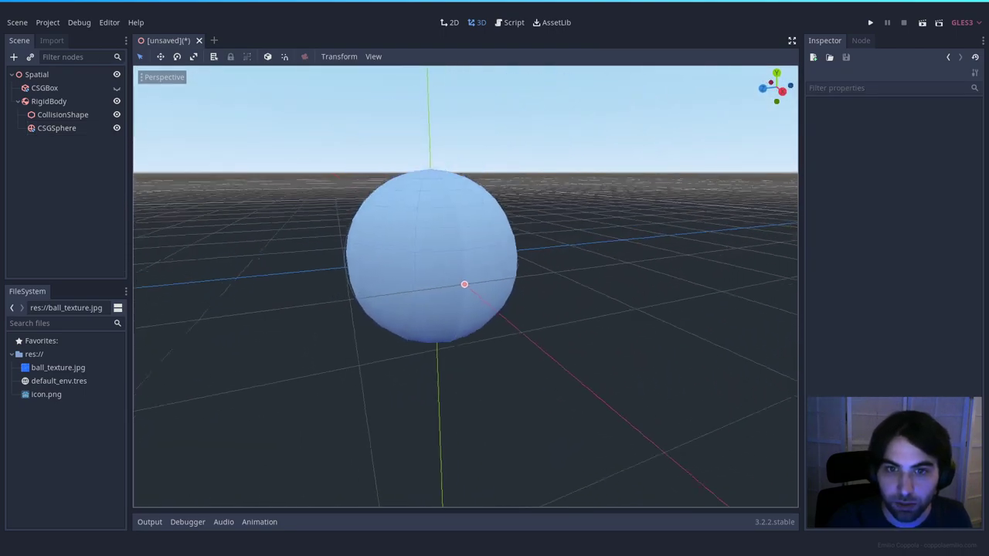
{"action": "scroll", "coordinate": [581, 216], "scroll_direction": "down", "scroll_amount": 6}
{"action": "middle_click_drag", "start_coordinate": [581, 216], "coordinate": [608, 235]}
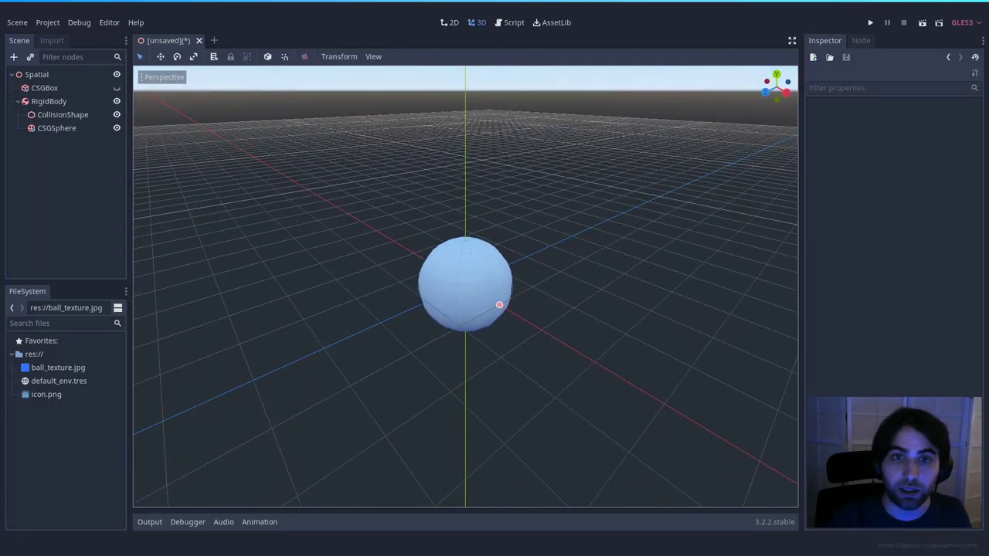
{"action": "right_click_drag", "start_coordinate": [609, 234], "coordinate": [607, 235]}
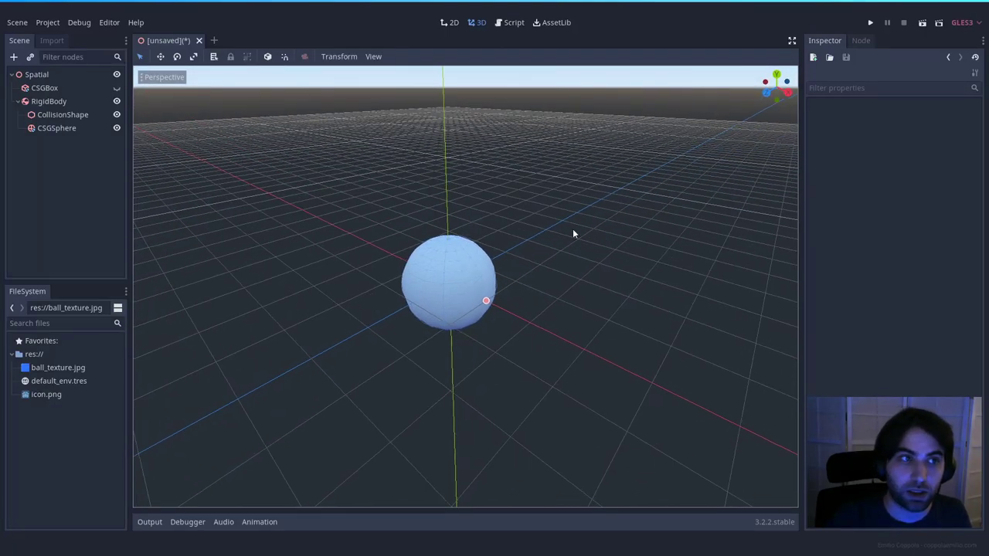
Delete the CSGSphere node from the RigidBody.
{"action": "left_click", "coordinate": [59, 128]}
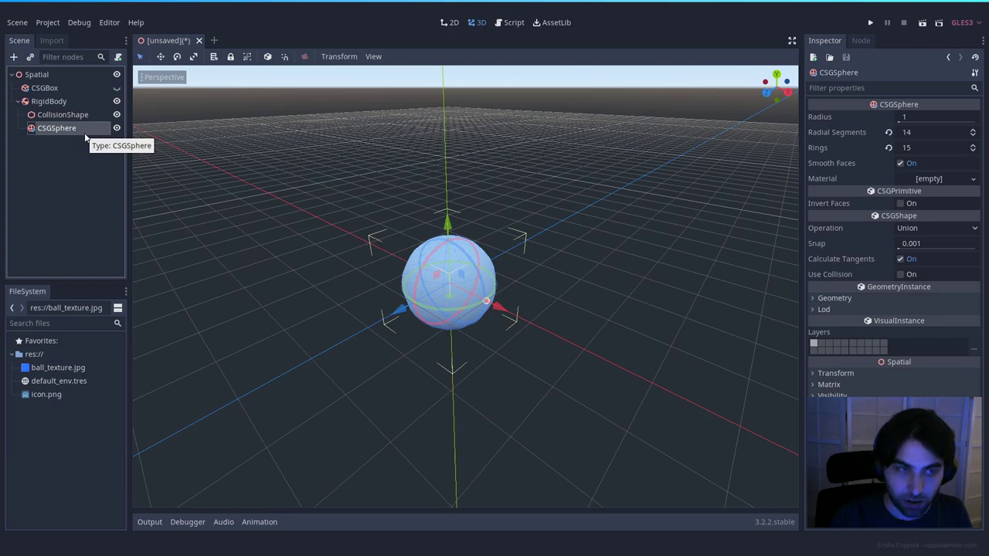
{"action": "key", "text": "Delete"}
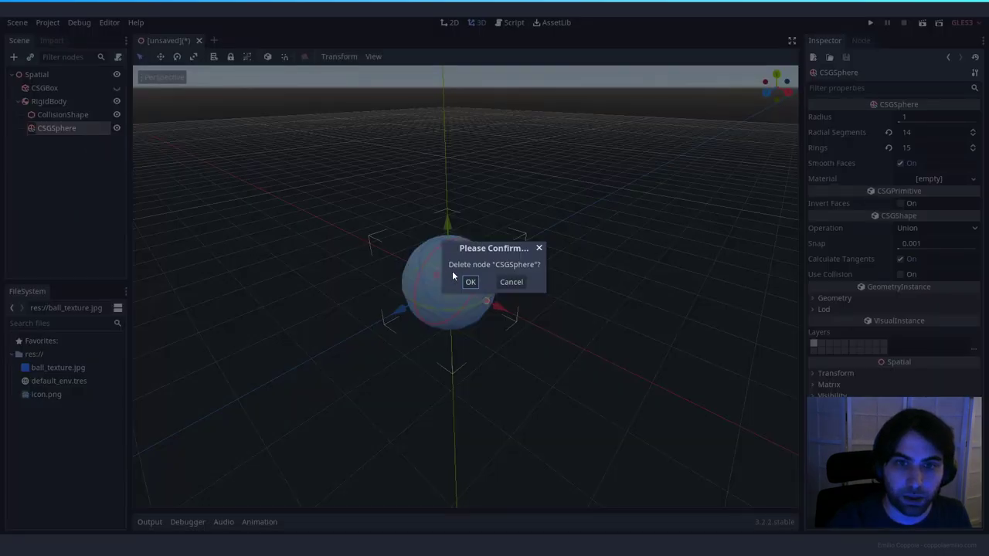
{"action": "left_click", "coordinate": [469, 282]}
Search the node types for "mesh" and add a MeshInstance as a child of the RigidBody.
{"action": "right_click", "coordinate": [54, 102]}
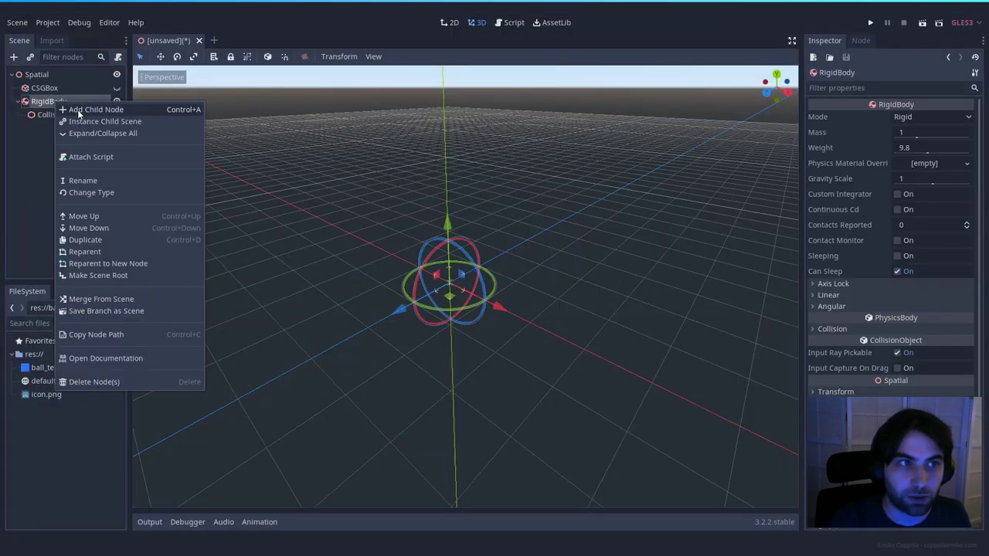
{"action": "left_click", "coordinate": [78, 111]}
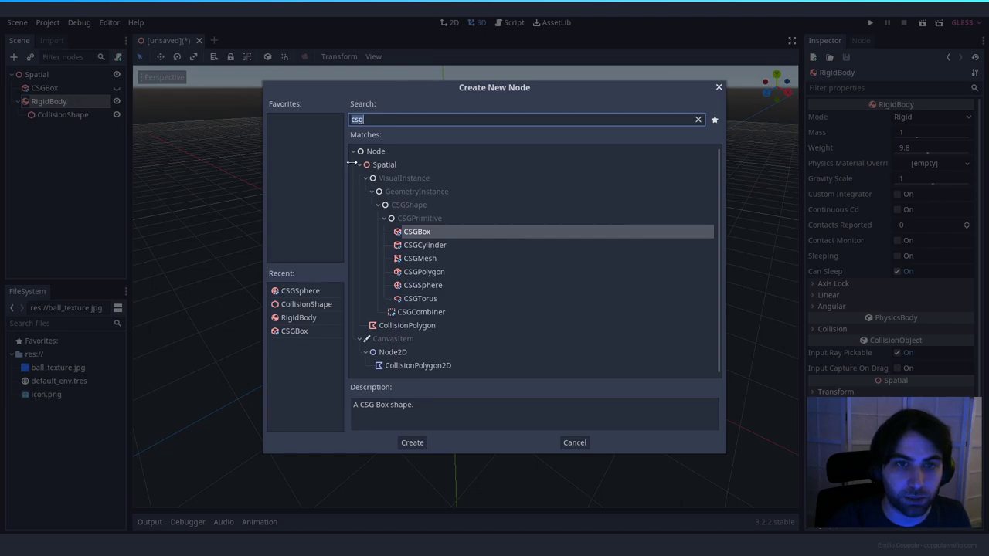
{"action": "key", "text": "BackSpace"}
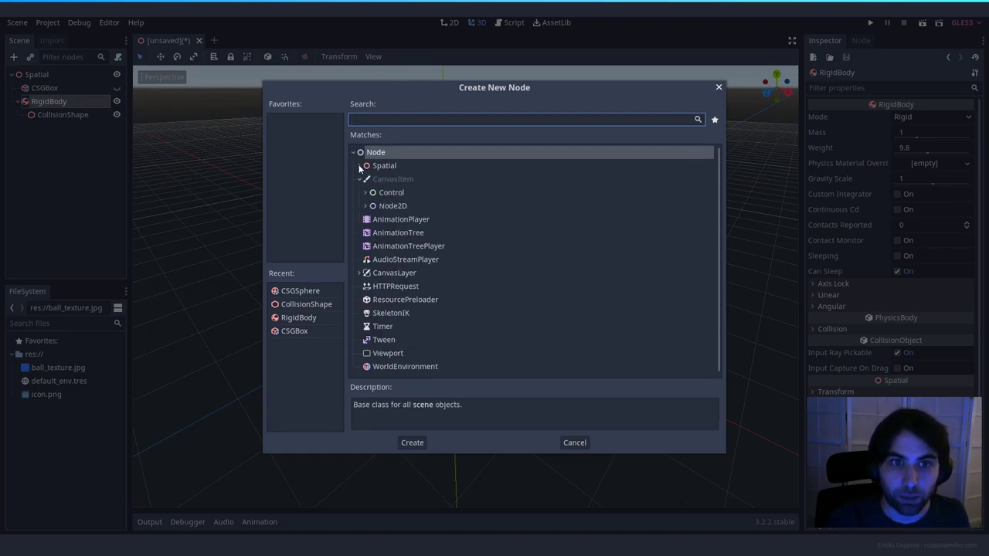
{"action": "left_click", "coordinate": [373, 116]}
{"action": "type", "text": "mesh"}
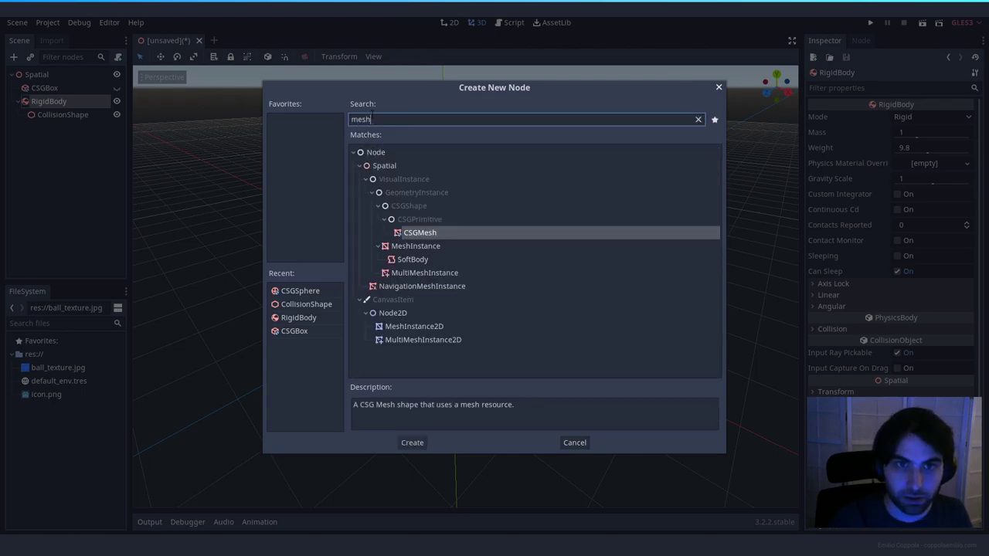
{"action": "left_click", "coordinate": [420, 247]}
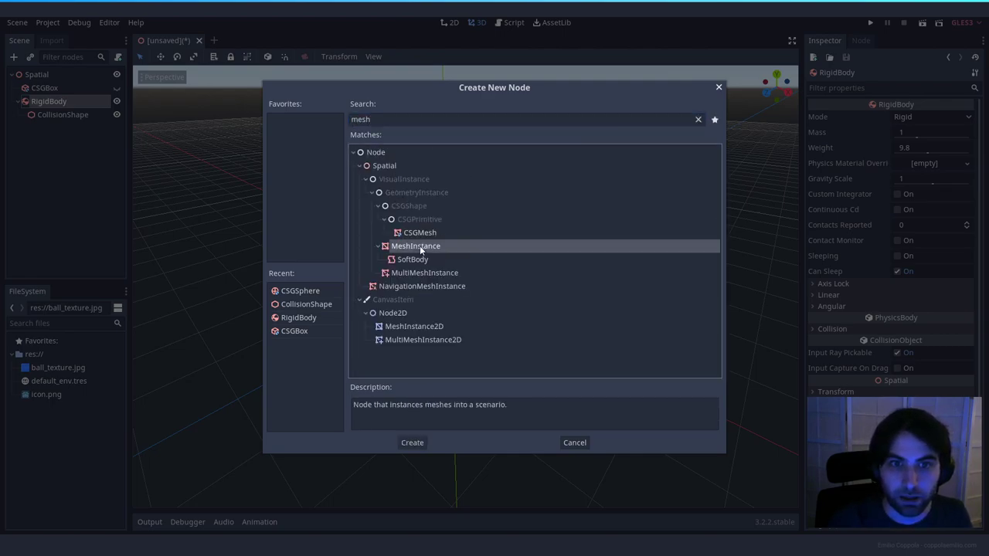
{"action": "double_click", "coordinate": [432, 247]}
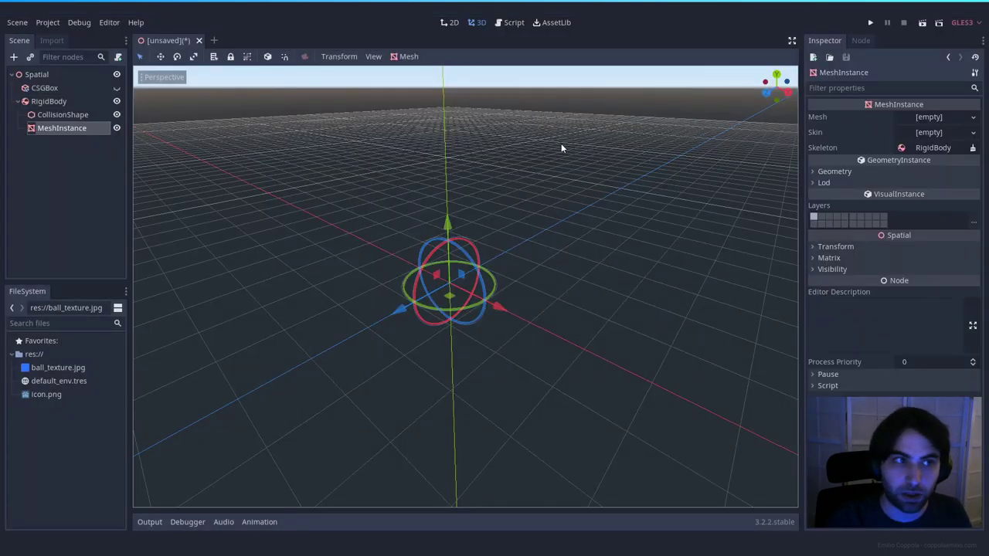
Assign a new SphereMesh to the MeshInstance as the ball's visible shape.
{"action": "left_click", "coordinate": [920, 122]}
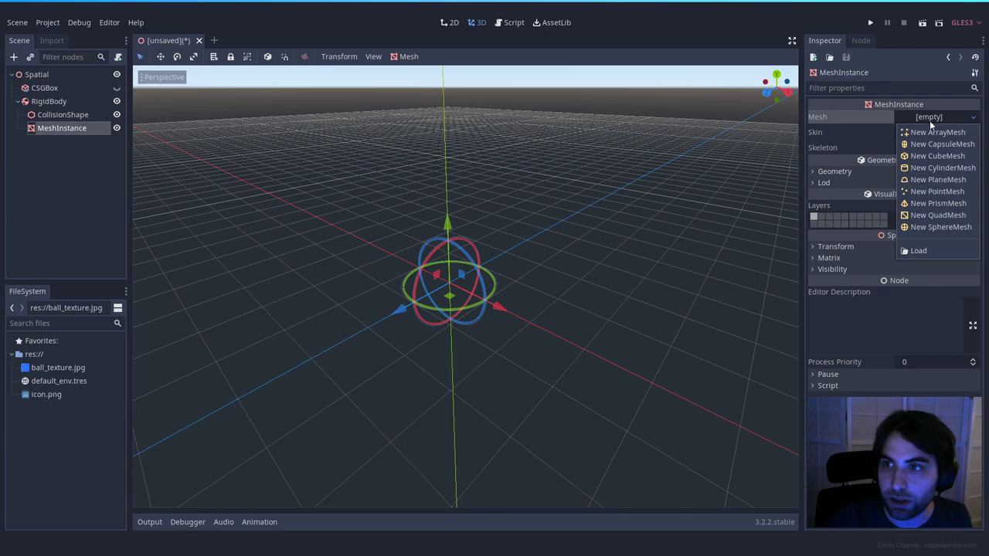
{"action": "left_click", "coordinate": [921, 229]}
{"action": "left_click", "coordinate": [547, 279]}
{"action": "middle_click_drag", "start_coordinate": [547, 279], "coordinate": [564, 284]}
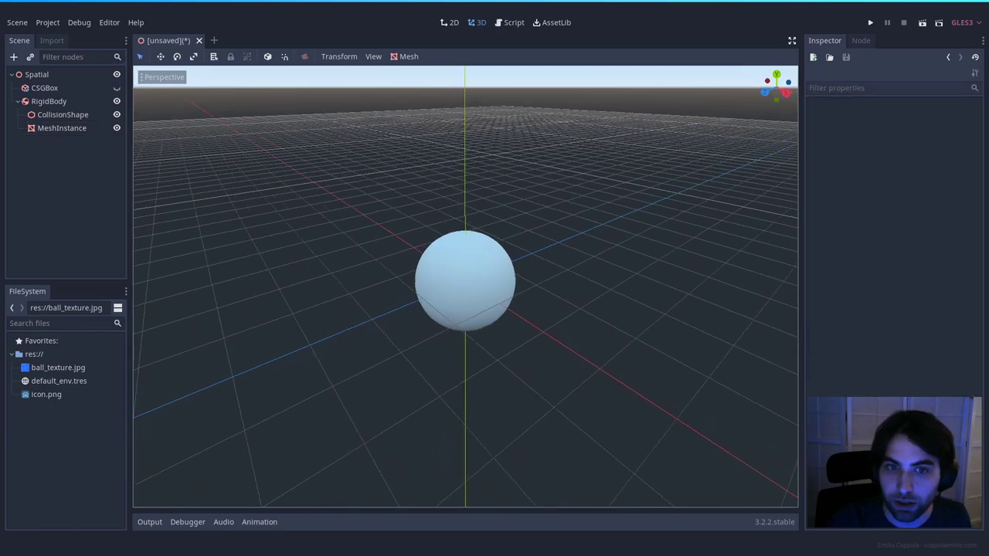
{"action": "key", "text": "d"}
{"action": "key", "text": "w"}
{"action": "right_click_drag", "start_coordinate": [547, 279], "coordinate": [370, 258]}
{"action": "key", "text": "a"}
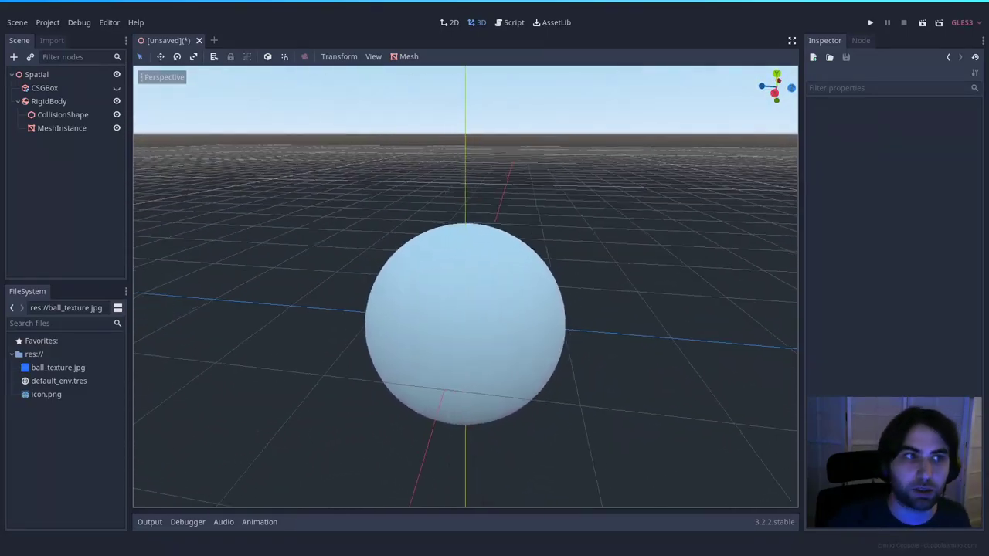
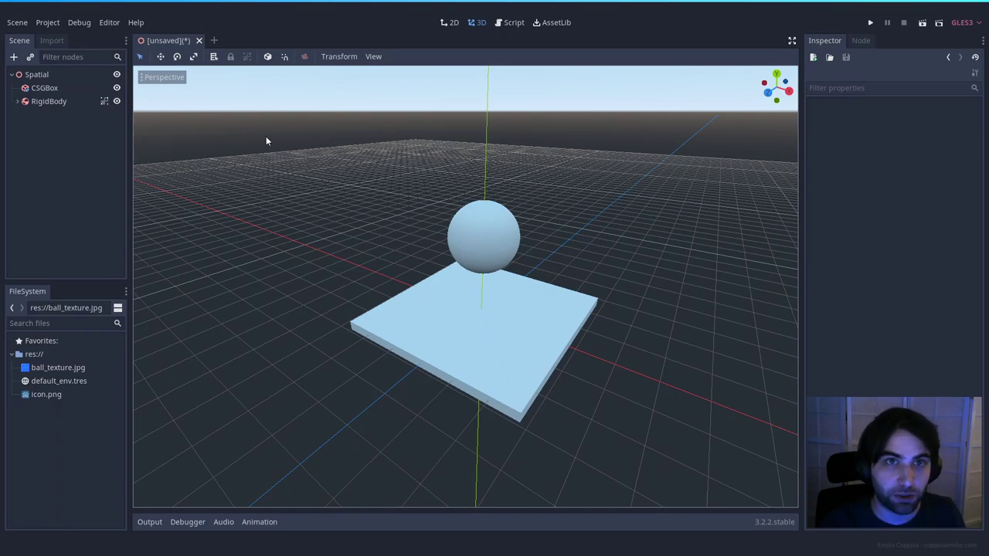
Search the node types for "camer" and add a Camera as a child of the Spatial root.
{"action": "right_click", "coordinate": [46, 77]}
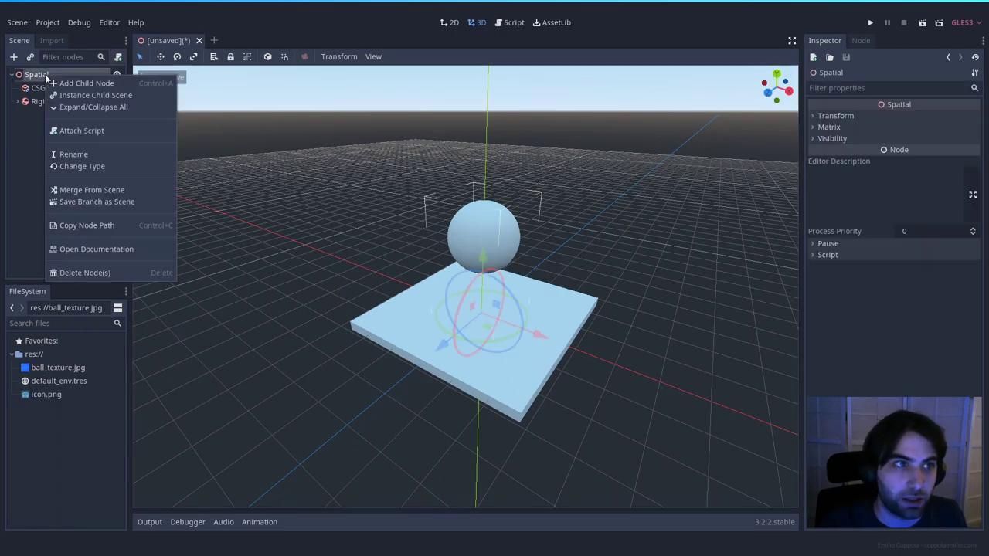
{"action": "left_click", "coordinate": [80, 83]}
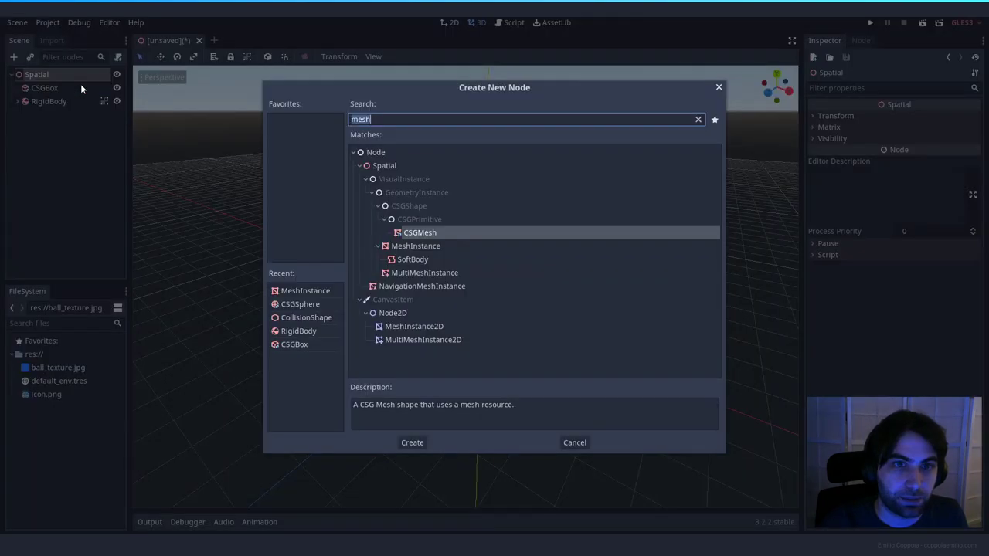
{"action": "type", "text": "camer"}
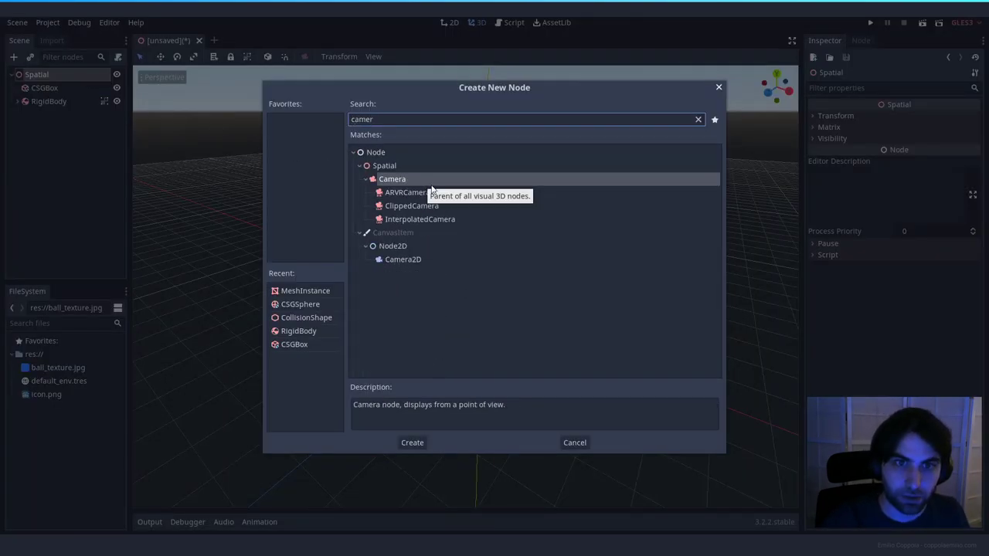
{"action": "double_click", "coordinate": [396, 182]}
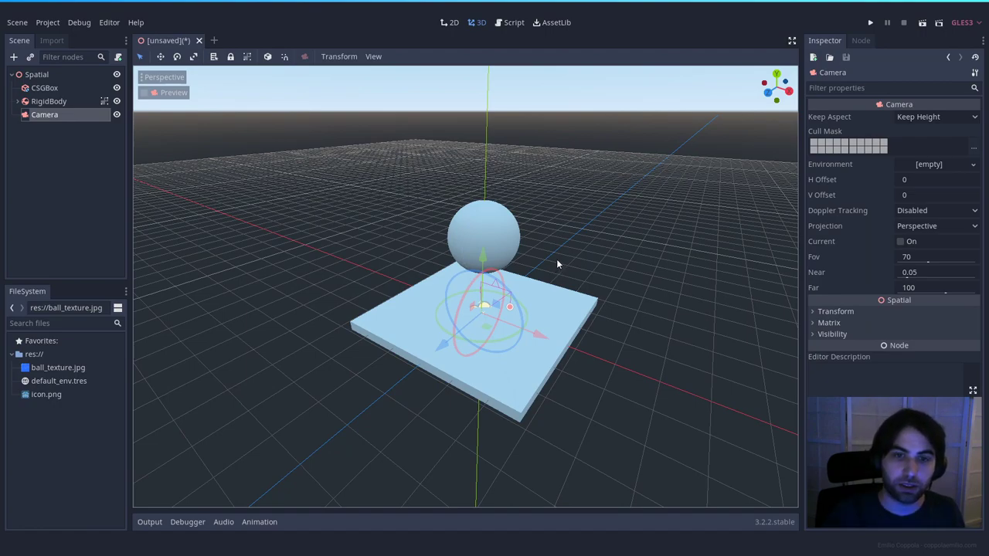
Move the Camera back to the edge of the floor and raise it above the floor's surface.
{"action": "left_click_drag", "start_coordinate": [444, 350], "coordinate": [262, 473]}
{"action": "left_click_drag", "start_coordinate": [409, 442], "coordinate": [379, 402]}
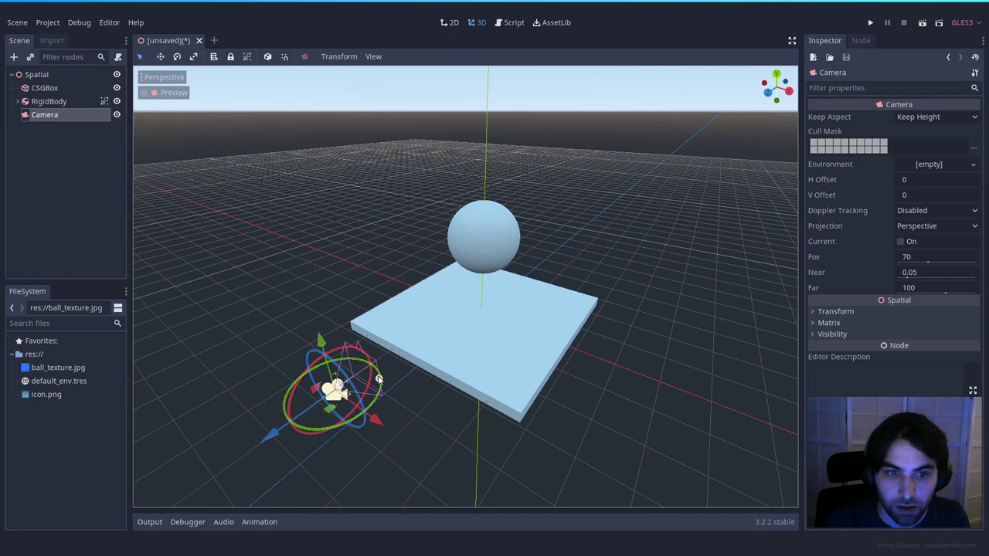
{"action": "middle_click_drag", "start_coordinate": [338, 372], "coordinate": [426, 405]}
{"action": "mouse_move", "coordinate": [441, 384]}
{"action": "left_mouse_down"}
{"action": "mouse_move", "coordinate": [487, 309]}
{"action": "mouse_move", "coordinate": [463, 290]}
{"action": "mouse_move", "coordinate": [417, 298]}
{"action": "mouse_move", "coordinate": [433, 325]}
{"action": "mouse_move", "coordinate": [426, 297]}
{"action": "mouse_move", "coordinate": [421, 317]}
{"action": "mouse_move", "coordinate": [458, 332]}
{"action": "mouse_move", "coordinate": [468, 356]}
{"action": "mouse_move", "coordinate": [434, 386]}
{"action": "left_mouse_up"}
{"action": "left_click_drag", "start_coordinate": [425, 305], "coordinate": [397, 170]}
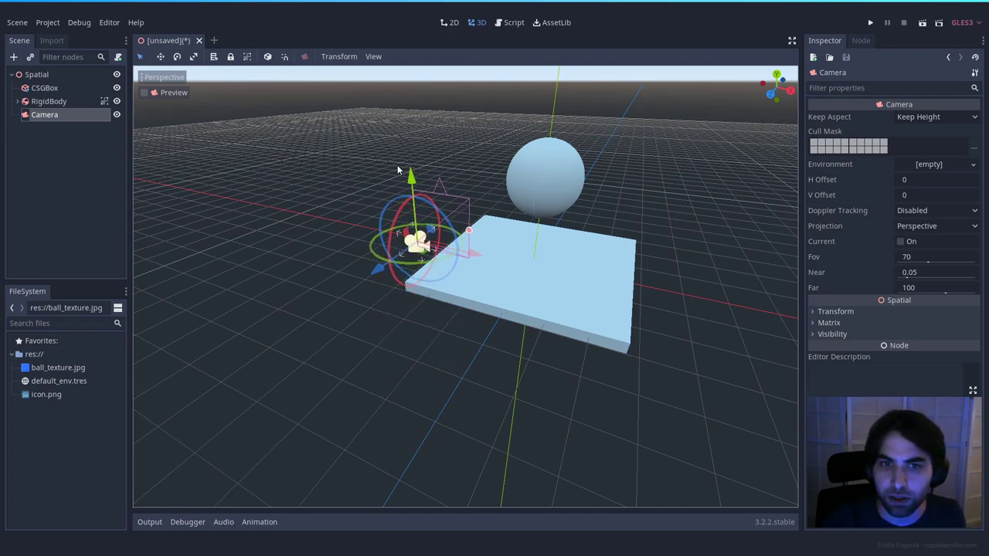
Examine how the ball and floor are framed through the Camera's preview.
{"action": "left_click", "coordinate": [149, 94]}
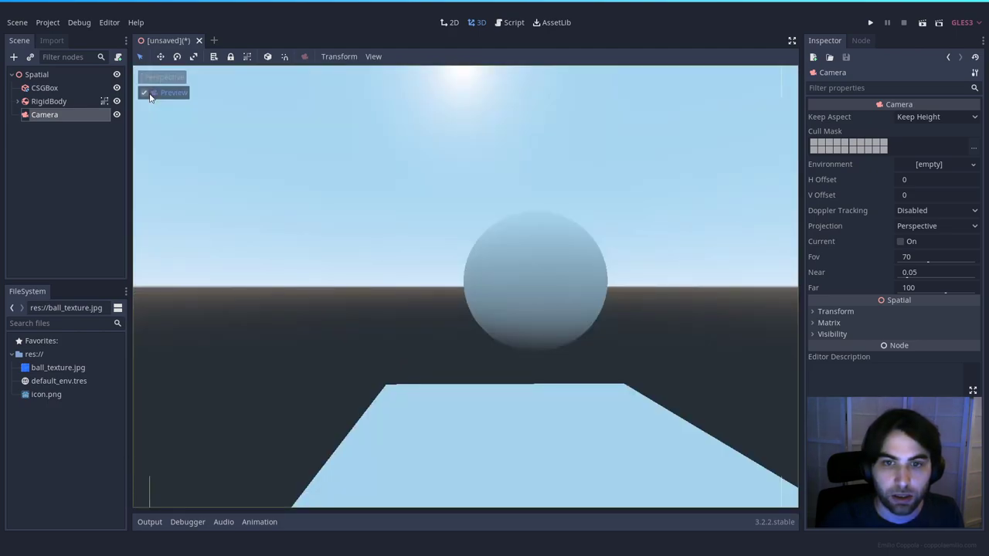
{"action": "left_click", "coordinate": [147, 94]}
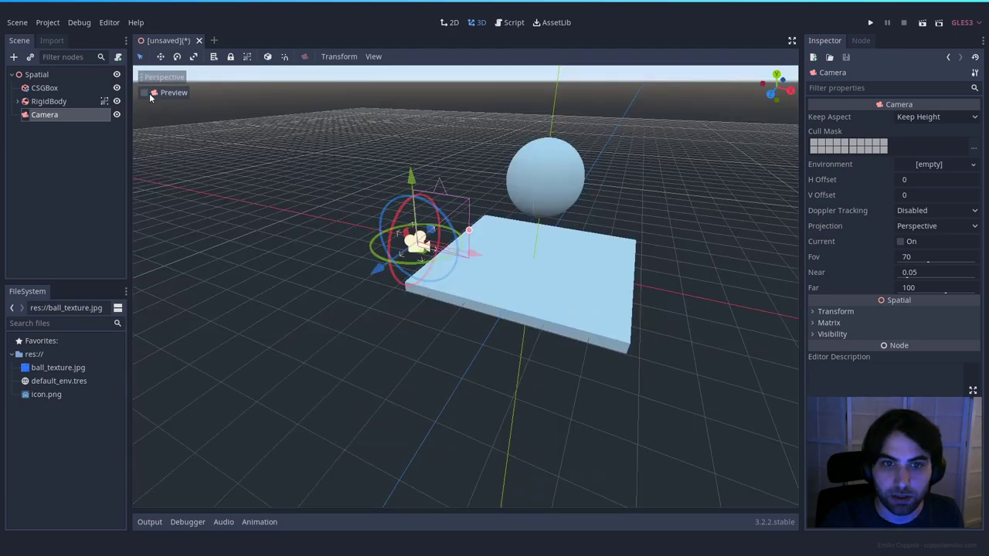
{"action": "left_click", "coordinate": [147, 93]}
{"action": "left_click", "coordinate": [147, 93]}
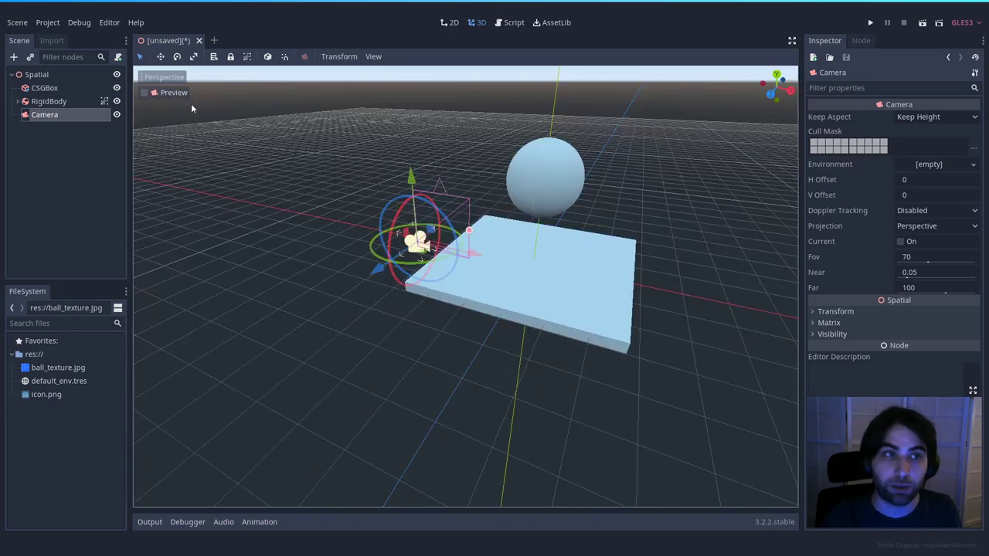
{"action": "left_click", "coordinate": [260, 154]}
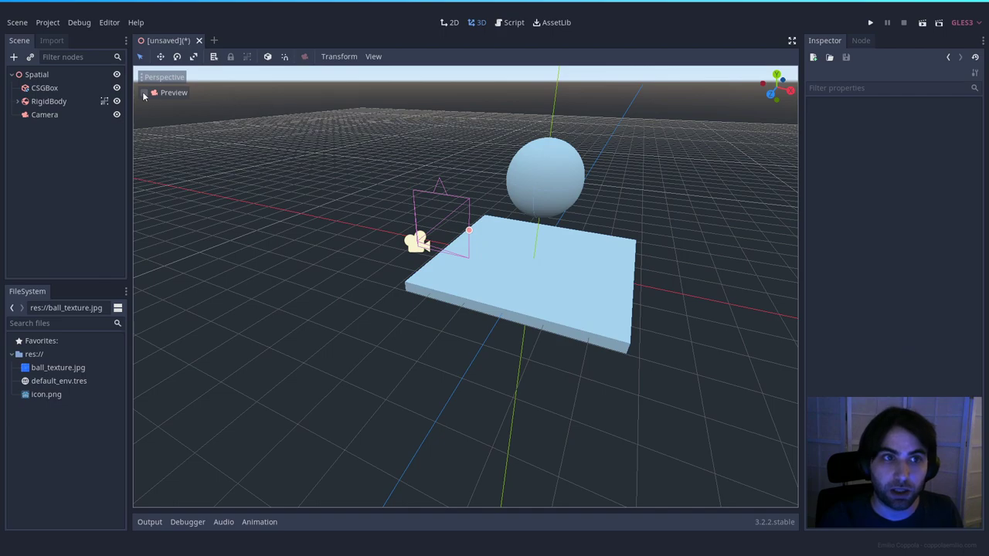
{"action": "left_click", "coordinate": [54, 90]}
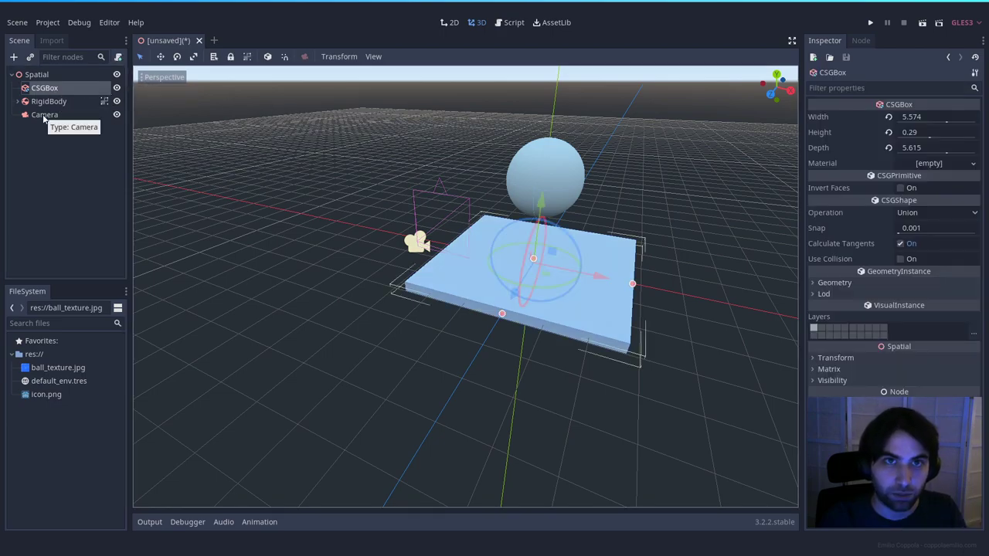
{"action": "left_click", "coordinate": [44, 115]}
{"action": "left_click", "coordinate": [153, 92]}
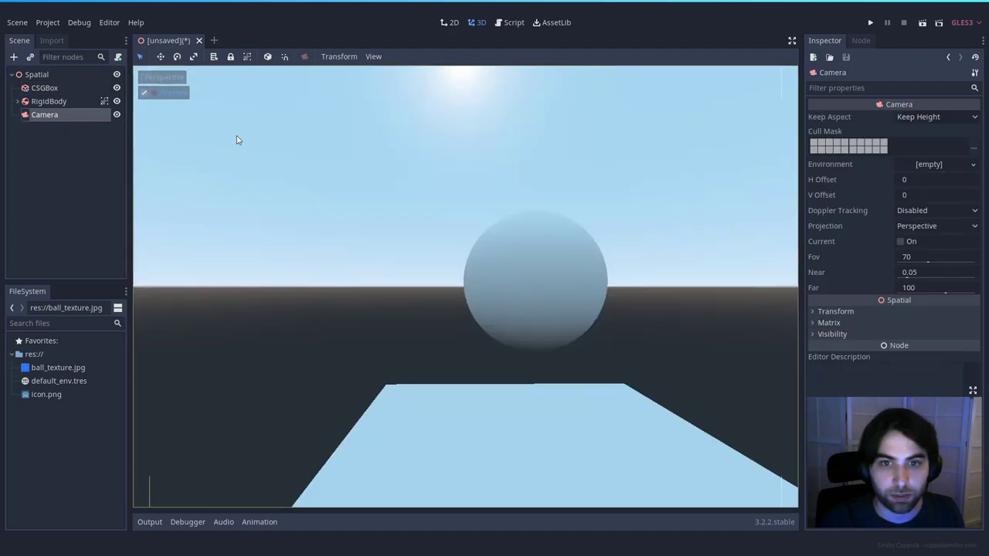
{"action": "left_click", "coordinate": [146, 92]}
Raise the Camera, move it farther back and shift it sideways until its preview shows the ball centred.
{"action": "left_click", "coordinate": [432, 247]}
{"action": "left_click", "coordinate": [422, 249]}
{"action": "left_click_drag", "start_coordinate": [411, 190], "coordinate": [406, 152]}
{"action": "left_click_drag", "start_coordinate": [371, 231], "coordinate": [290, 271]}
{"action": "left_click_drag", "start_coordinate": [396, 263], "coordinate": [459, 292]}
{"action": "right_click_drag", "start_coordinate": [459, 292], "coordinate": [502, 286]}
{"action": "key", "text": "a"}
{"action": "key", "text": "s"}
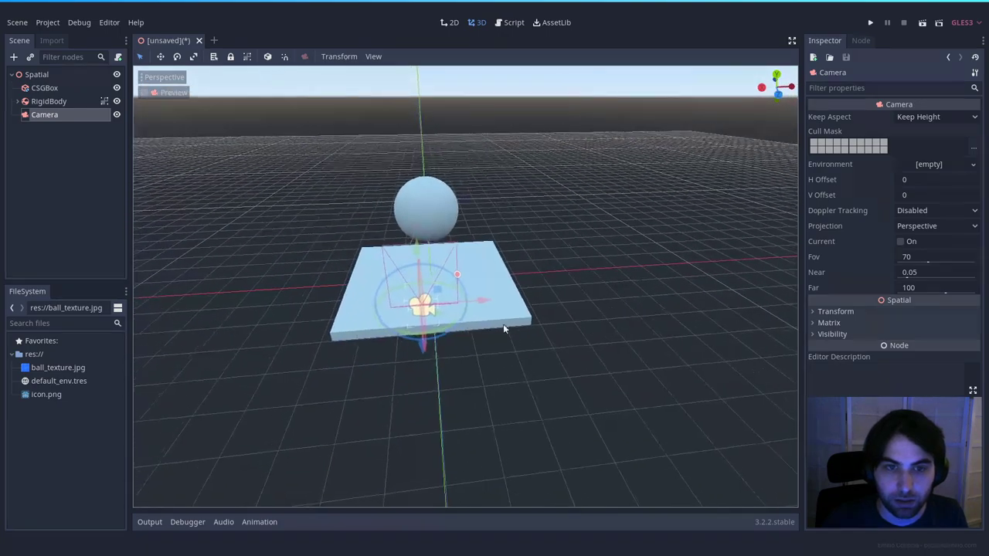
{"action": "left_click", "coordinate": [143, 92]}
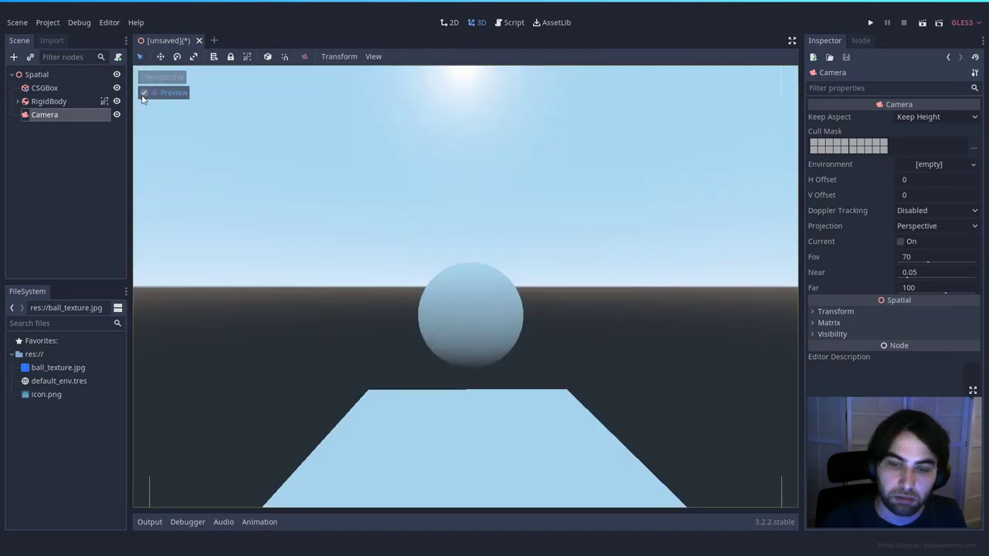
{"action": "left_click", "coordinate": [143, 93]}
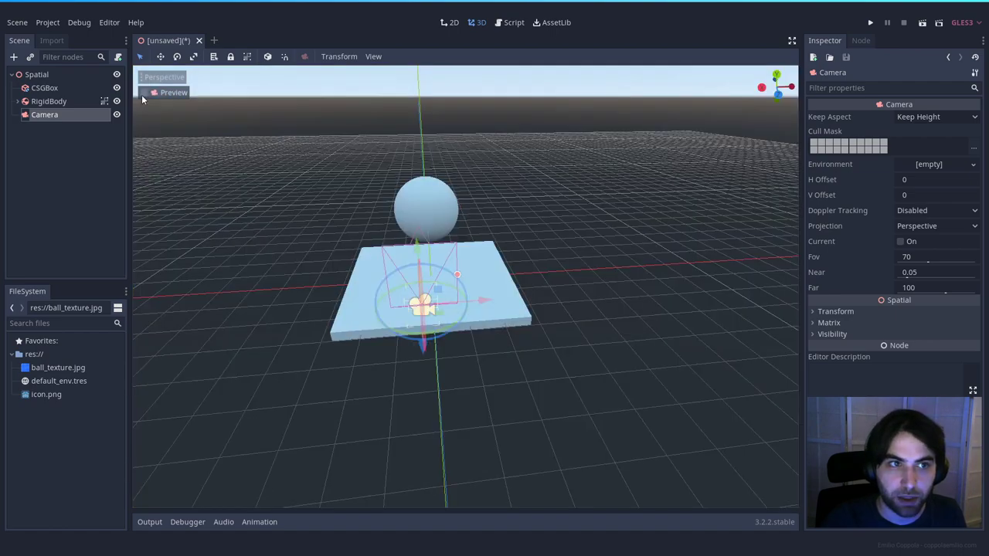
Save the scene as Main.tscn and test-run it to check how the ball behaves on the floor.
{"action": "left_click", "coordinate": [601, 247]}
{"action": "key", "text": "ctrl+s"}
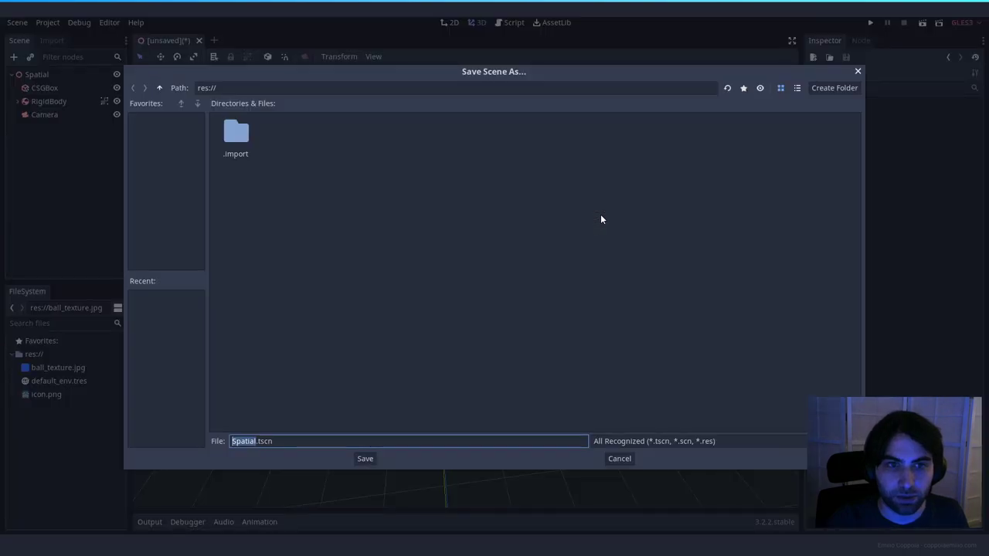
{"action": "type", "text": "Main"}
{"action": "key", "text": "Return"}
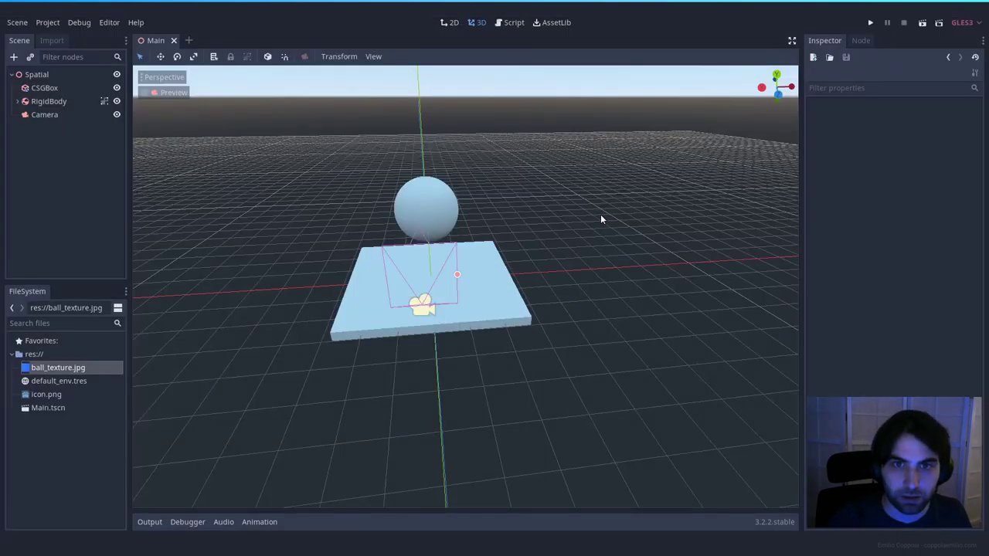
{"action": "left_click", "coordinate": [922, 24]}
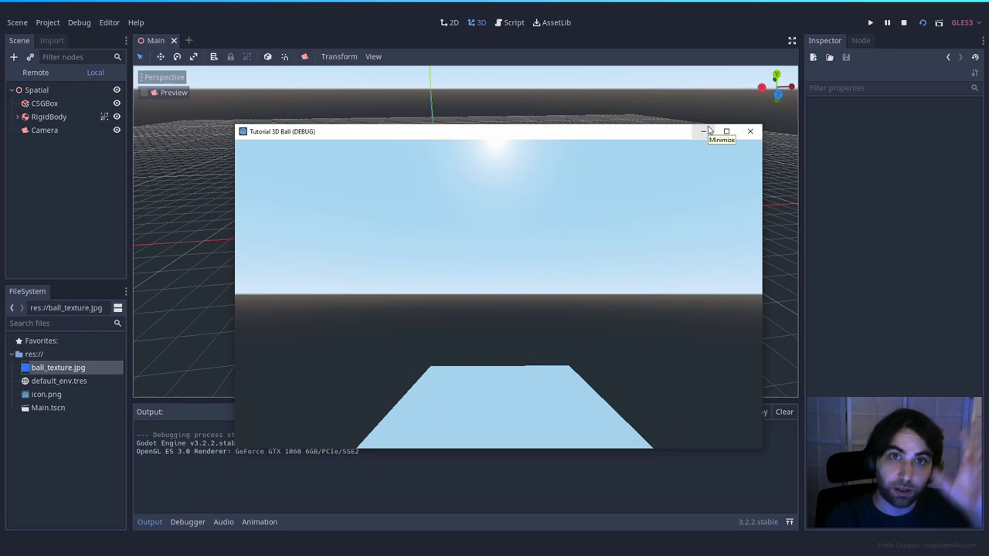
{"action": "left_click", "coordinate": [749, 132]}
Enable Use Collision on the CSGBox floor and check the RigidBody's Collision settings.
{"action": "left_click", "coordinate": [432, 160]}
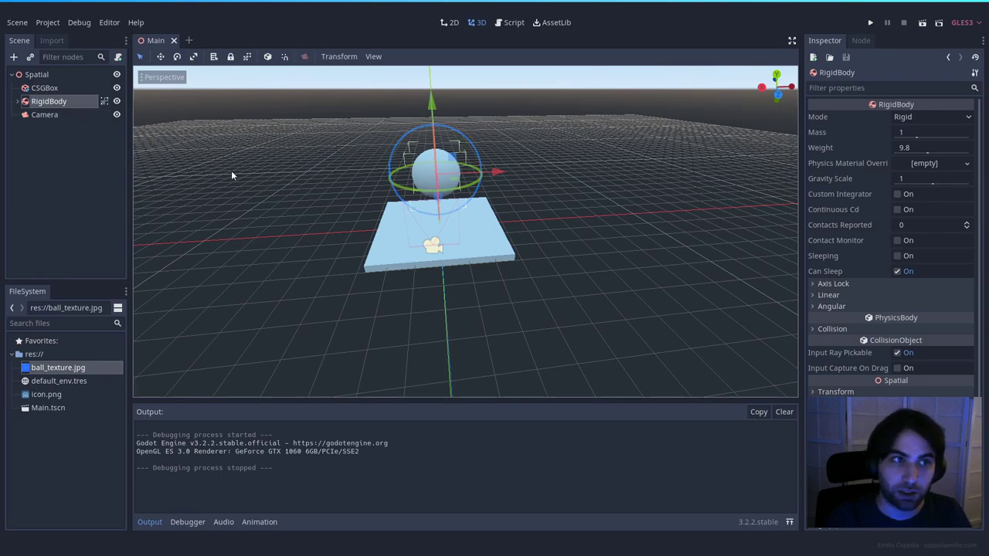
{"action": "left_click", "coordinate": [44, 89]}
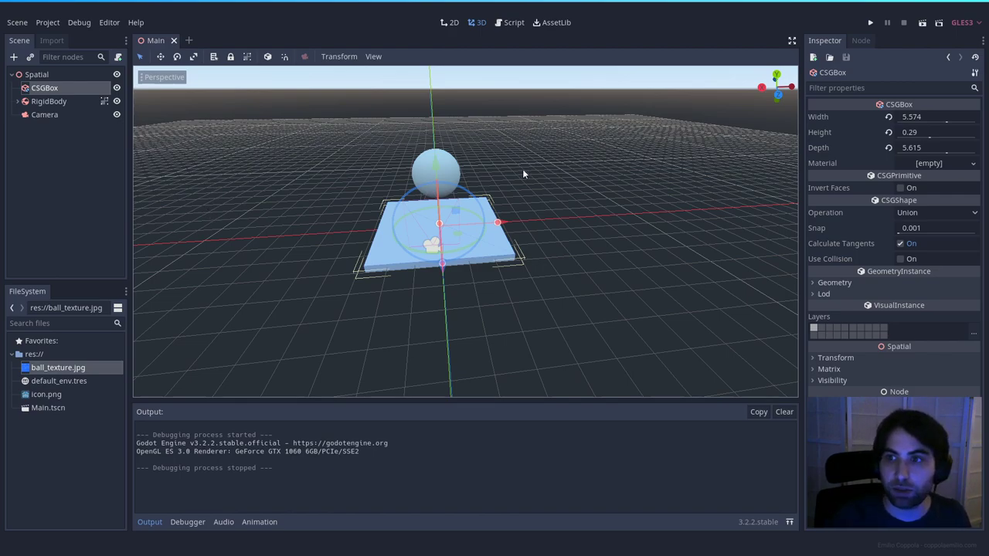
{"action": "left_click", "coordinate": [900, 259]}
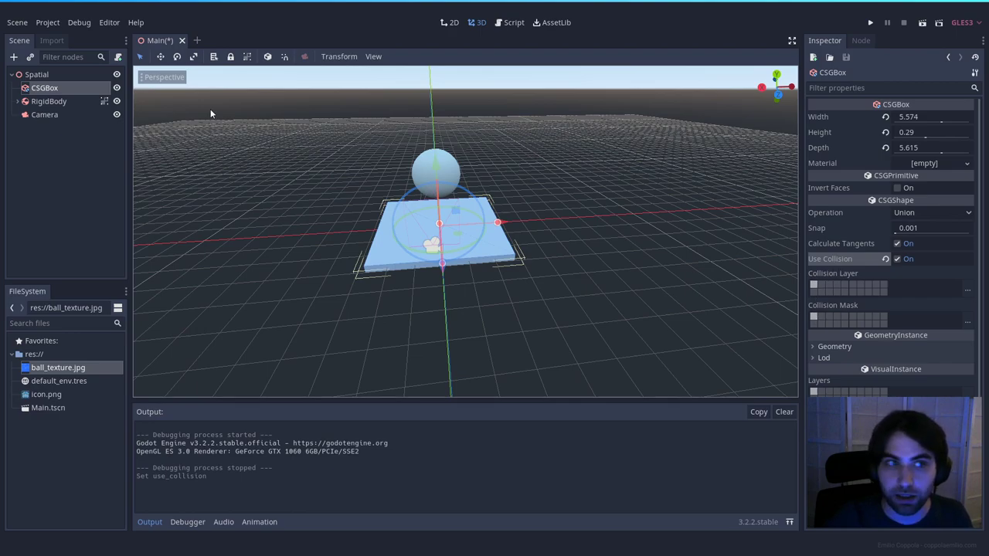
{"action": "left_click", "coordinate": [47, 103]}
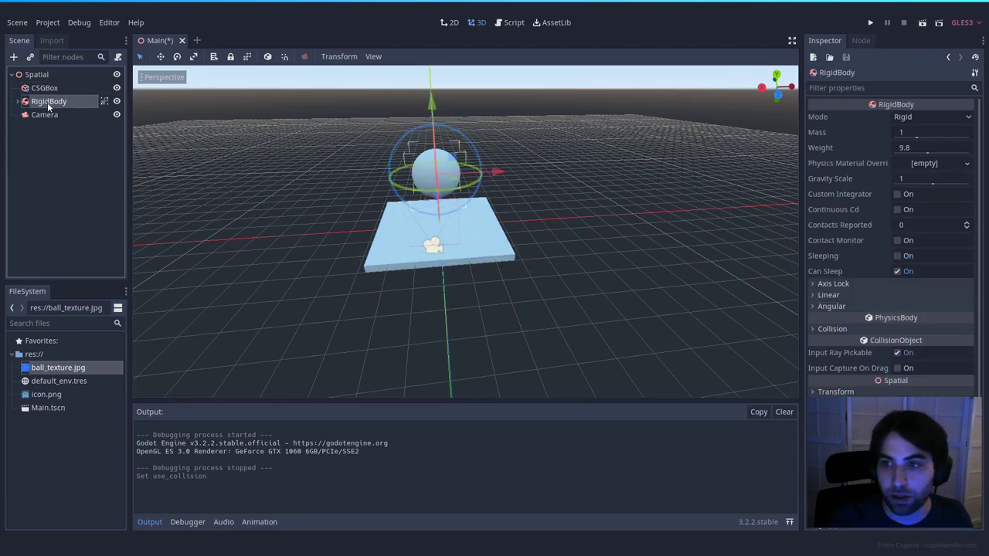
{"action": "left_click", "coordinate": [833, 328]}
{"action": "left_click", "coordinate": [41, 88]}
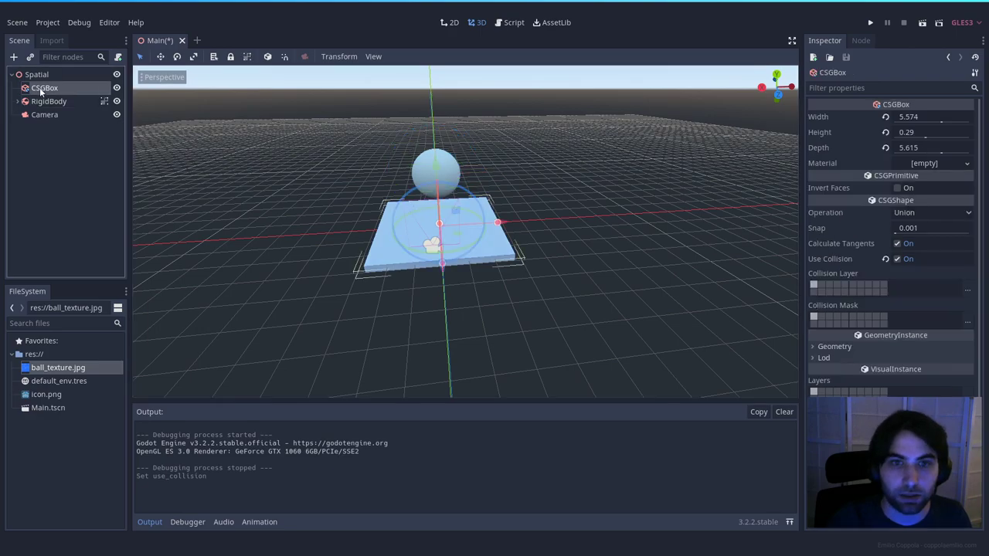
Run the current scene to check that the ball lands on the floor, and close the game window.
{"action": "left_click", "coordinate": [772, 213]}
{"action": "left_click", "coordinate": [921, 23]}
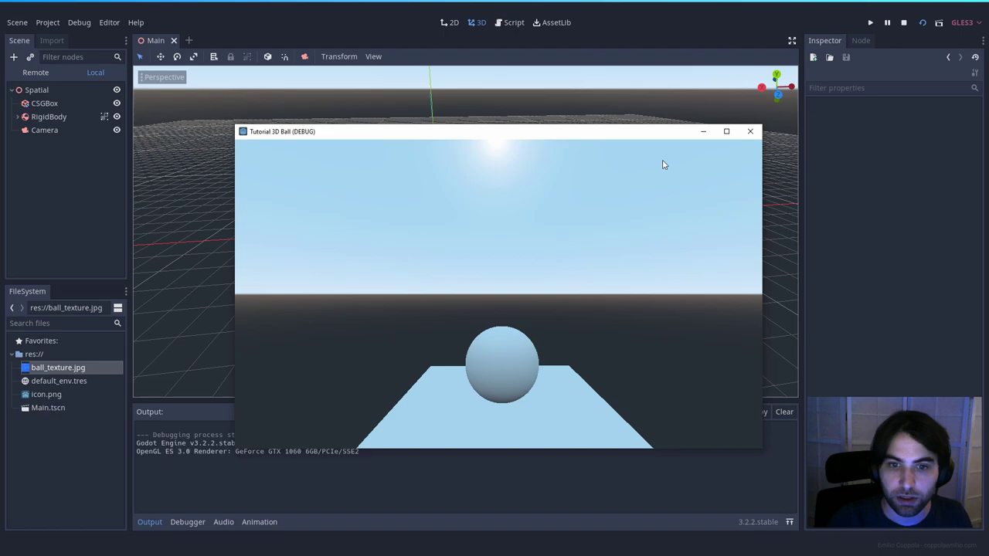
{"action": "left_click", "coordinate": [749, 131]}
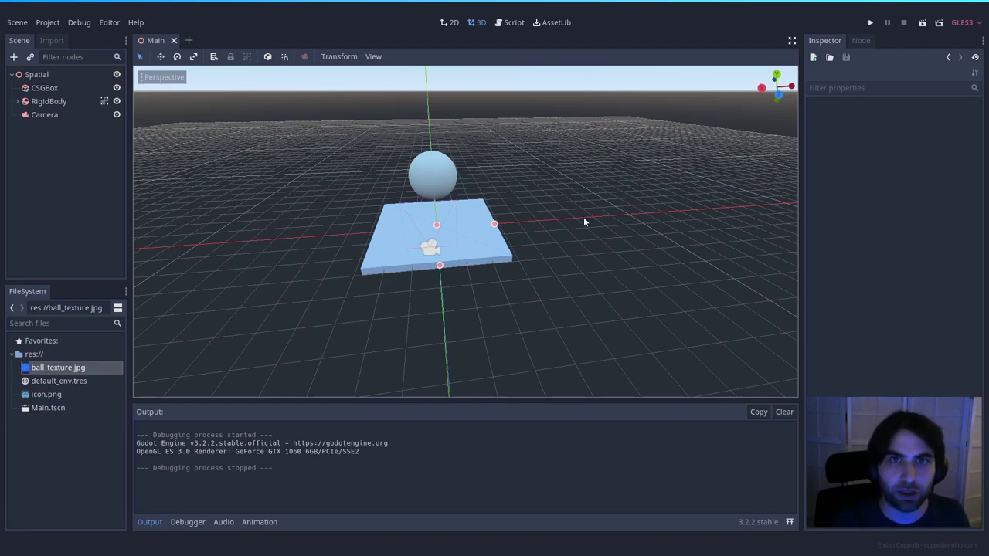
Move the Camera farther away from the floor along its viewing direction.
{"action": "middle_click_drag", "start_coordinate": [574, 221], "coordinate": [664, 224]}
{"action": "left_click", "coordinate": [354, 232]}
{"action": "left_click_drag", "start_coordinate": [315, 259], "coordinate": [250, 301]}
Tilt the CSGBox floor about its X axis so it slopes down away from the Camera.
{"action": "left_click", "coordinate": [533, 205]}
{"action": "left_click", "coordinate": [492, 224]}
{"action": "right_click_drag", "start_coordinate": [492, 226], "coordinate": [429, 222]}
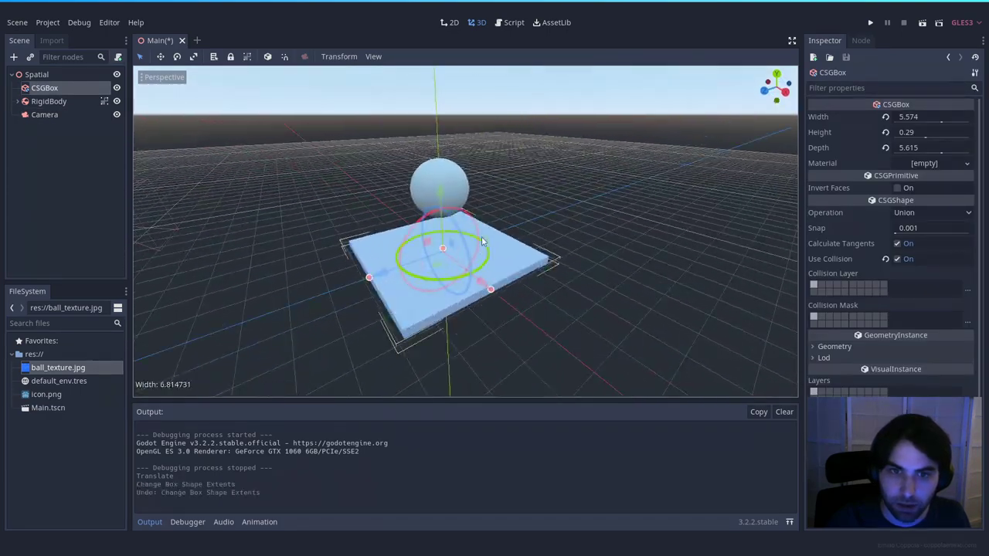
{"action": "left_click_drag", "start_coordinate": [475, 225], "coordinate": [480, 203]}
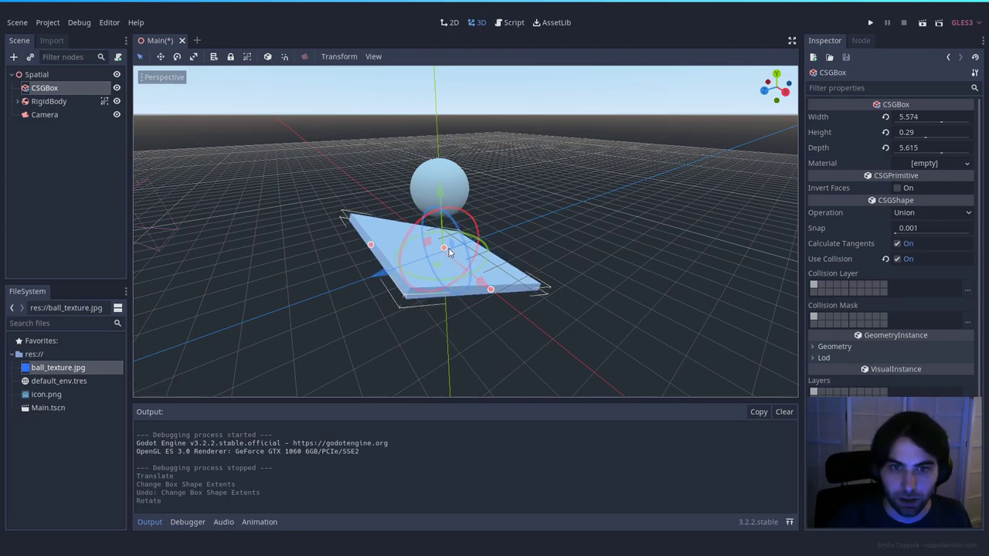
Lengthen the CSGBox ramp to a depth of about 15.142 and reposition it with its upper end beneath the ball.
{"action": "left_click_drag", "start_coordinate": [371, 247], "coordinate": [112, 197]}
{"action": "left_click_drag", "start_coordinate": [387, 275], "coordinate": [491, 264]}
{"action": "left_click_drag", "start_coordinate": [523, 165], "coordinate": [526, 205]}
Duplicate the CSGBox ramp and move the copy about 13.85 units in negative Z, beyond the ramp's lower end.
{"action": "left_click", "coordinate": [613, 207]}
{"action": "middle_click_drag", "start_coordinate": [613, 207], "coordinate": [608, 208]}
{"action": "key", "text": "w"}
{"action": "key", "text": "d"}
{"action": "right_click_drag", "start_coordinate": [608, 208], "coordinate": [541, 251]}
{"action": "key", "text": "s"}
{"action": "key", "text": "e"}
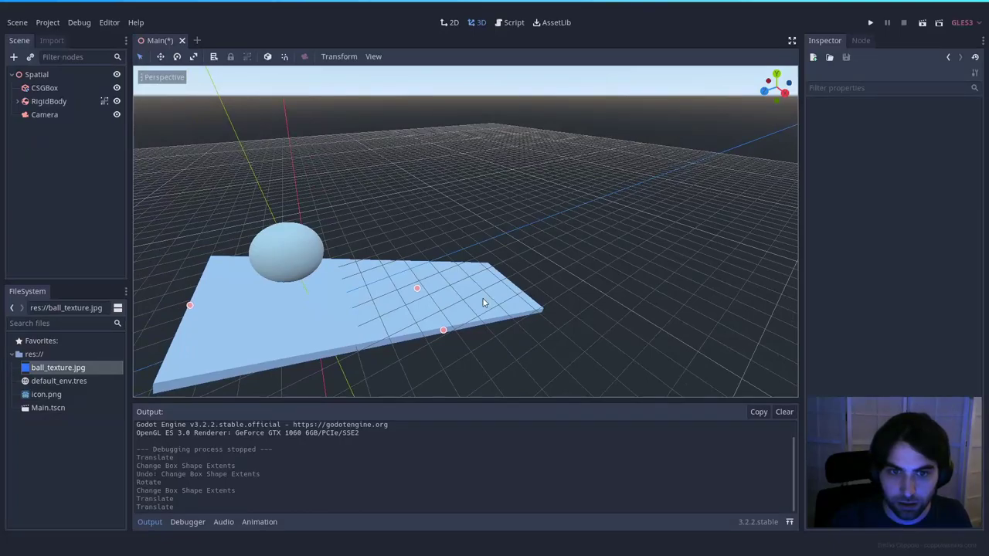
{"action": "left_click", "coordinate": [44, 89]}
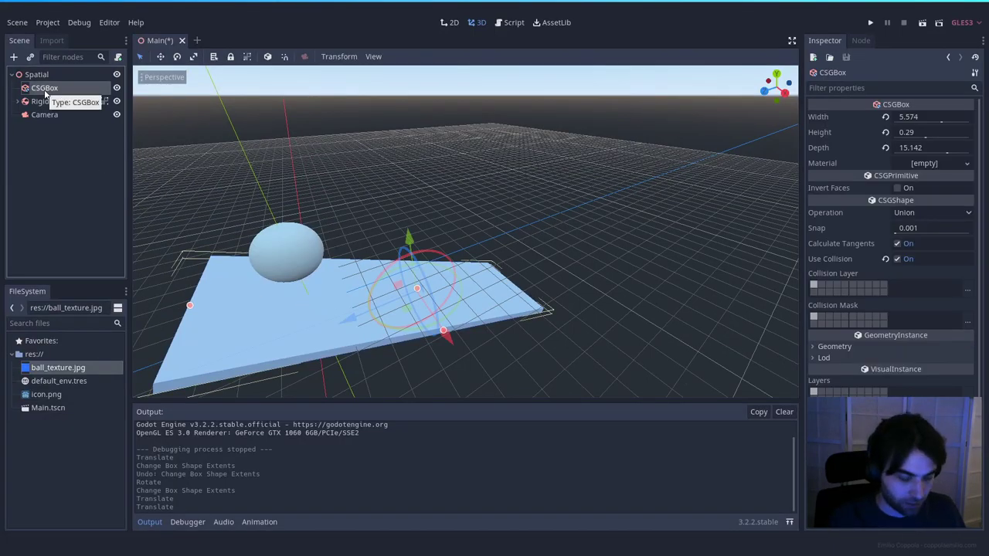
{"action": "key", "text": "ctrl+d"}
{"action": "left_click_drag", "start_coordinate": [444, 338], "coordinate": [486, 394]}
{"action": "middle_click_drag", "start_coordinate": [486, 394], "coordinate": [378, 315]}
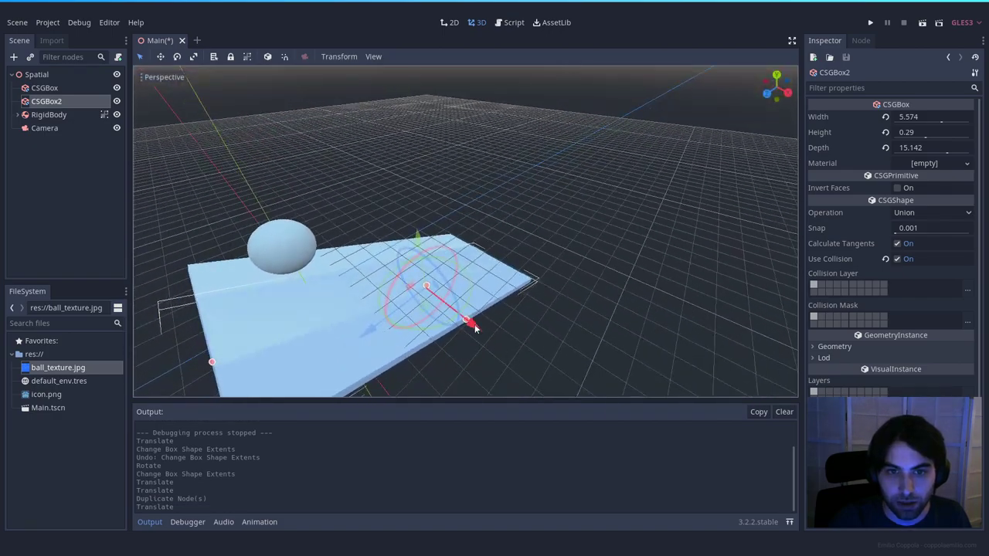
{"action": "left_click_drag", "start_coordinate": [371, 329], "coordinate": [545, 232]}
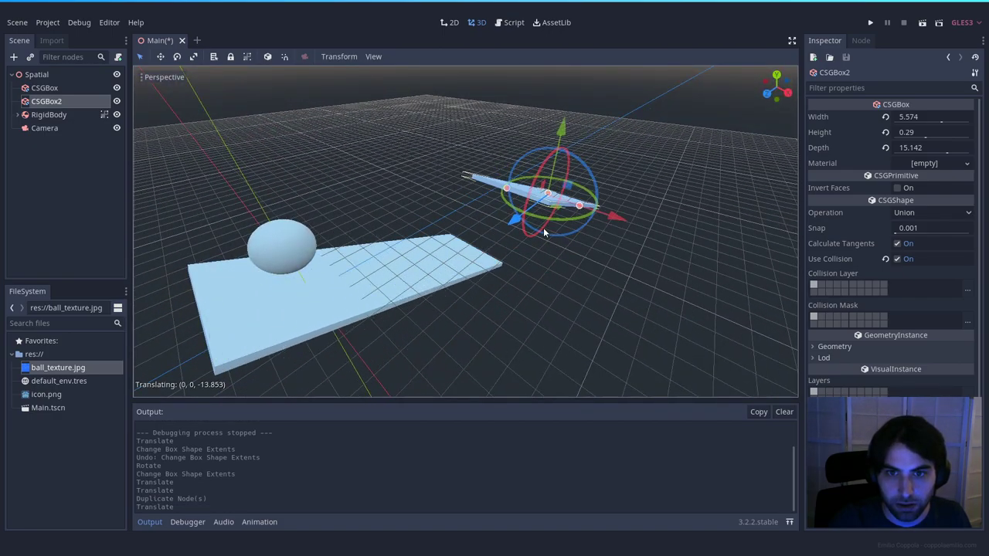
Tilt the duplicated box the opposite way and move its near end against the lower end of the first ramp.
{"action": "middle_click_drag", "start_coordinate": [546, 232], "coordinate": [583, 221]}
{"action": "middle_click_drag", "start_coordinate": [487, 216], "coordinate": [511, 199]}
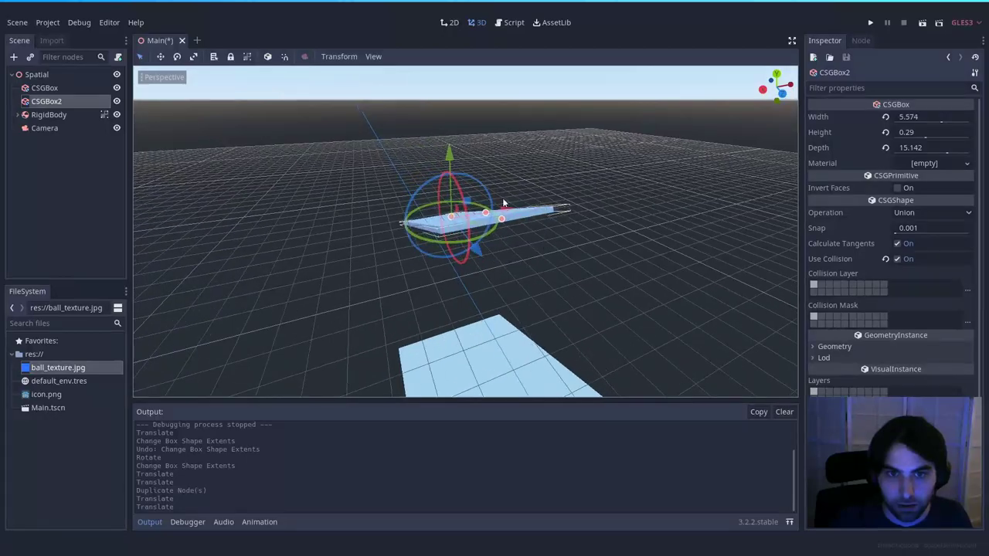
{"action": "left_click_drag", "start_coordinate": [462, 189], "coordinate": [471, 219]}
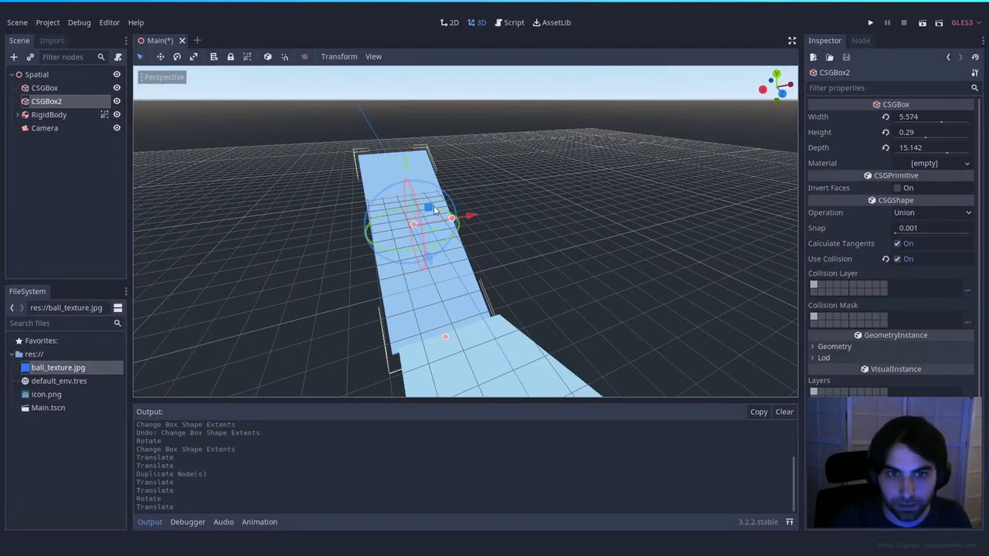
Lower CSGBox2 so its near end sits below the lower end of the first ramp.
{"action": "left_click_drag", "start_coordinate": [409, 177], "coordinate": [412, 212]}
{"action": "middle_click_drag", "start_coordinate": [412, 212], "coordinate": [509, 249]}
{"action": "scroll", "coordinate": [490, 232], "scroll_direction": "down", "scroll_amount": 4}
{"action": "left_click_drag", "start_coordinate": [384, 199], "coordinate": [384, 215]}
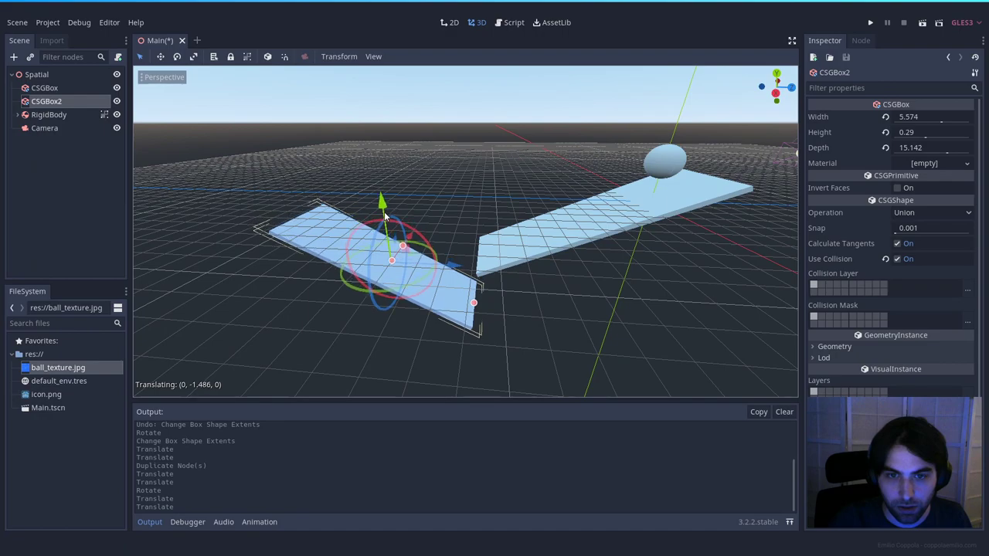
Run the current scene to watch the ball roll on the two ramps, and close the game window.
{"action": "left_click", "coordinate": [579, 303]}
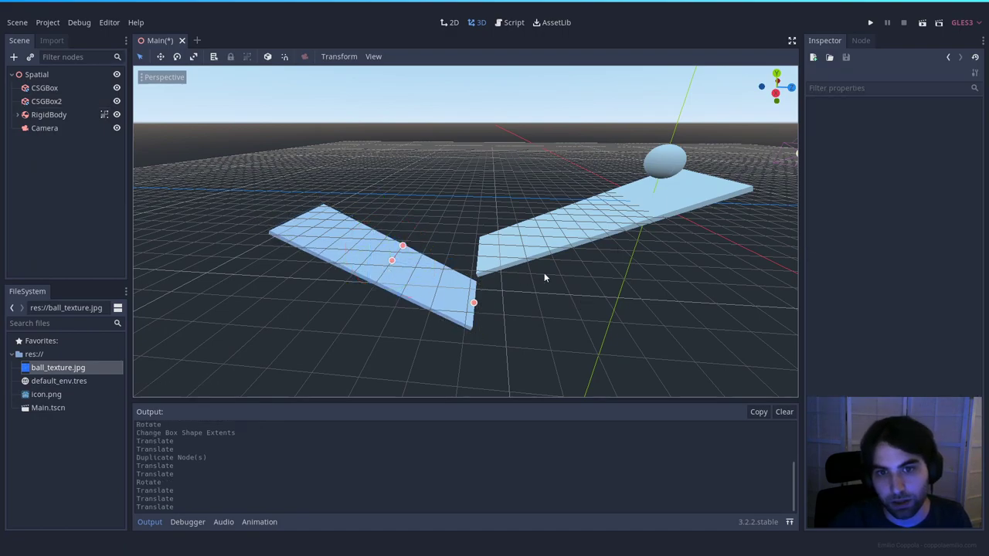
{"action": "left_click", "coordinate": [923, 27]}
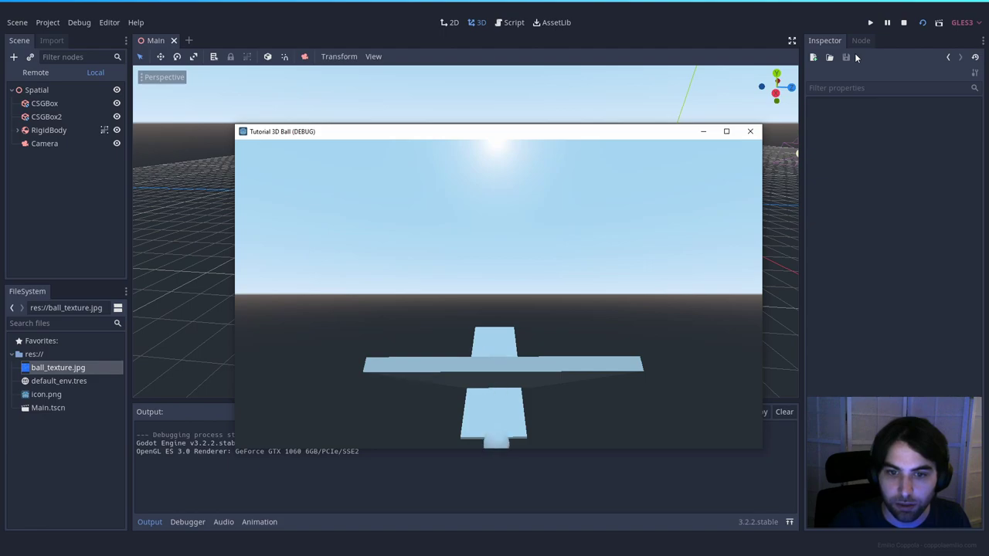
{"action": "left_click", "coordinate": [749, 131]}
Lengthen the first CSGBox ramp under the ball to a depth of about 19.099 and shift it forward and slightly down.
{"action": "right_click_drag", "start_coordinate": [627, 282], "coordinate": [537, 265]}
{"action": "key", "text": "d"}
{"action": "key", "text": "s"}
{"action": "key", "text": "d"}
{"action": "left_click", "coordinate": [429, 256]}
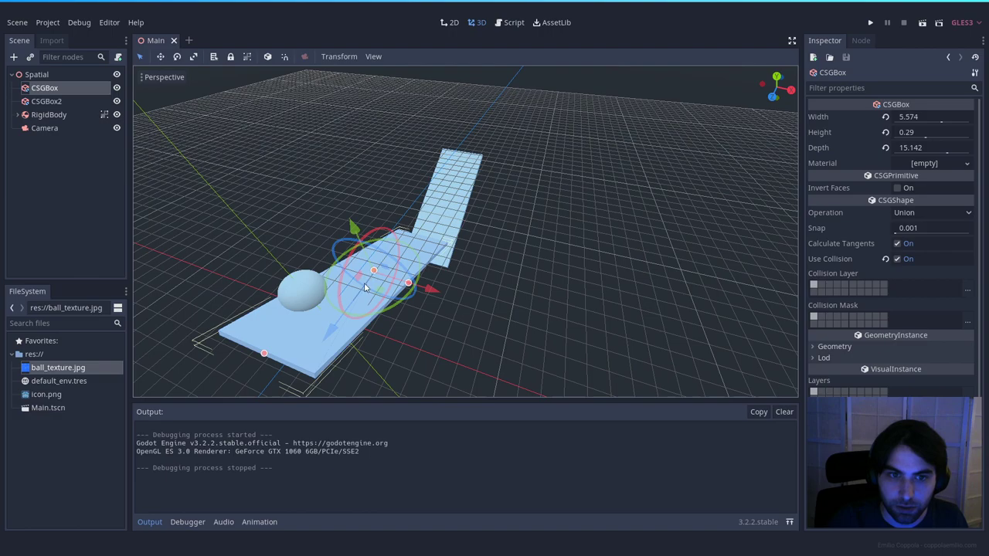
{"action": "left_click_drag", "start_coordinate": [263, 356], "coordinate": [199, 384]}
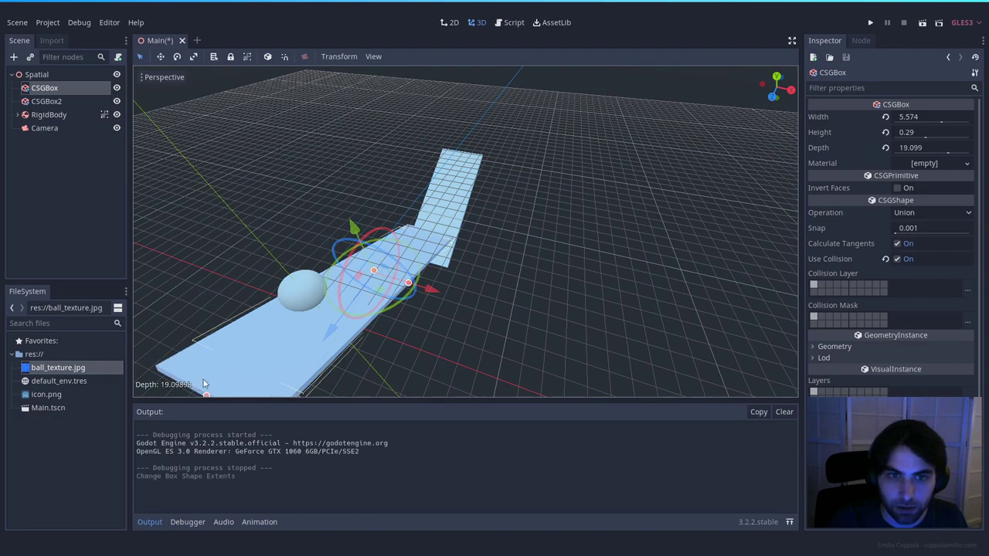
{"action": "left_click_drag", "start_coordinate": [341, 318], "coordinate": [367, 297]}
{"action": "left_click_drag", "start_coordinate": [377, 204], "coordinate": [379, 215]}
Move CSGBox2 sideways near the lower end of the lengthened first ramp.
{"action": "left_click", "coordinate": [459, 193]}
{"action": "left_click_drag", "start_coordinate": [502, 216], "coordinate": [556, 235]}
{"action": "middle_click_drag", "start_coordinate": [557, 235], "coordinate": [491, 224]}
{"action": "scroll", "coordinate": [516, 231], "scroll_direction": "up", "scroll_amount": 6}
{"action": "scroll", "coordinate": [480, 188], "scroll_direction": "down", "scroll_amount": 8}
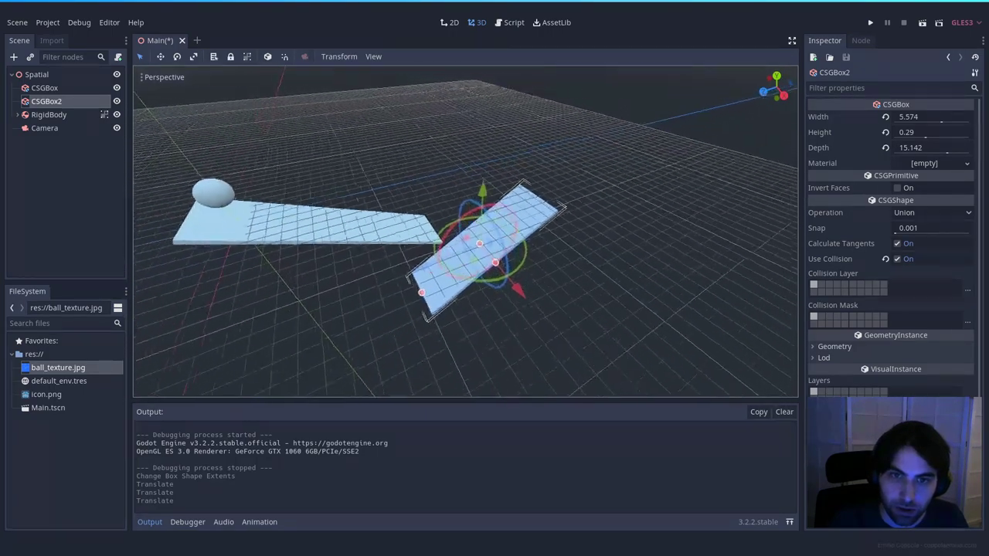
Select the ramps, ball and Camera together and raise them all well above the grid.
{"action": "right_click_drag", "start_coordinate": [480, 188], "coordinate": [418, 150]}
{"action": "left_click", "coordinate": [262, 120]}
{"action": "left_click_drag", "start_coordinate": [215, 103], "coordinate": [659, 366]}
{"action": "left_click_drag", "start_coordinate": [412, 179], "coordinate": [399, 146]}
{"action": "left_click_drag", "start_coordinate": [382, 102], "coordinate": [389, 77]}
{"action": "scroll", "coordinate": [387, 76], "scroll_direction": "down", "scroll_amount": 2}
{"action": "scroll", "coordinate": [389, 77], "scroll_direction": "down", "scroll_amount": 5}
{"action": "left_click", "coordinate": [534, 224]}
{"action": "key", "text": "w"}
{"action": "right_click_drag", "start_coordinate": [535, 225], "coordinate": [533, 223]}
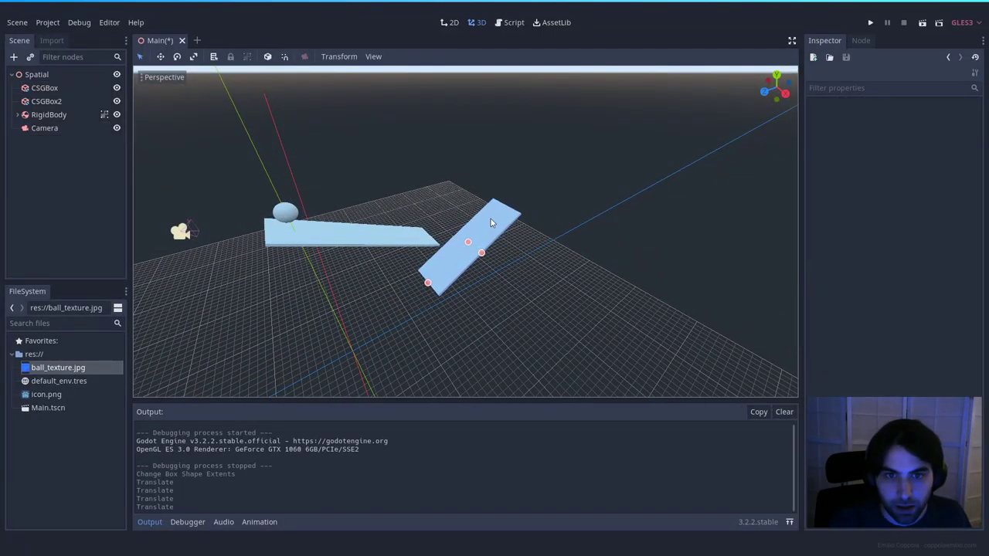
Duplicate the first CSGBox ramp and move the copy down below the lower end of CSGBox2.
{"action": "left_click", "coordinate": [416, 243]}
{"action": "key", "text": "ctrl+d"}
{"action": "left_click_drag", "start_coordinate": [387, 268], "coordinate": [462, 357]}
{"action": "key", "text": "s"}
{"action": "right_click_drag", "start_coordinate": [462, 356], "coordinate": [462, 357]}
{"action": "key", "text": "a"}
{"action": "key", "text": "s"}
{"action": "left_click_drag", "start_coordinate": [394, 302], "coordinate": [462, 225]}
{"action": "left_click_drag", "start_coordinate": [473, 140], "coordinate": [485, 207]}
Tilt CSGBox3 to a gentler slope and lower and shift it beneath the lower end of CSGBox2.
{"action": "key", "text": "d"}
{"action": "right_click_drag", "start_coordinate": [485, 212], "coordinate": [484, 212]}
{"action": "key", "text": "w"}
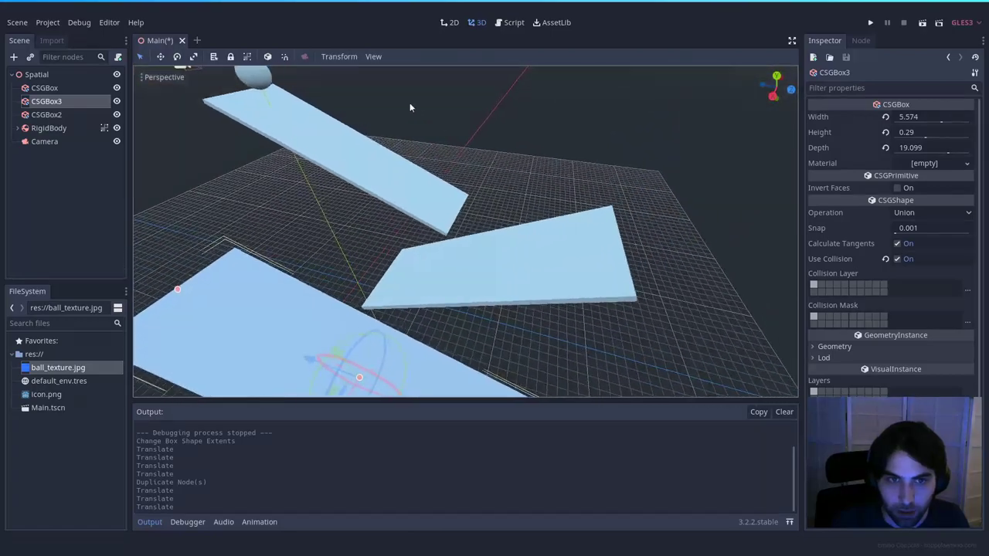
{"action": "right_click_drag", "start_coordinate": [380, 286], "coordinate": [380, 286]}
{"action": "key", "text": "a"}
{"action": "right_click_drag", "start_coordinate": [459, 317], "coordinate": [459, 317]}
{"action": "key", "text": "d"}
{"action": "middle_click_drag", "start_coordinate": [429, 220], "coordinate": [539, 298]}
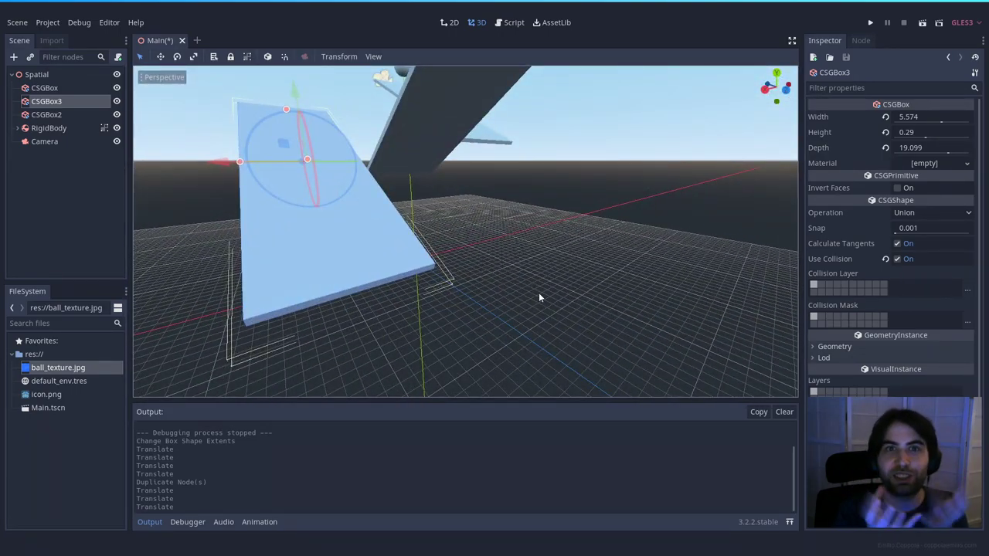
{"action": "middle_click_drag", "start_coordinate": [538, 294], "coordinate": [468, 299]}
{"action": "left_click", "coordinate": [543, 295]}
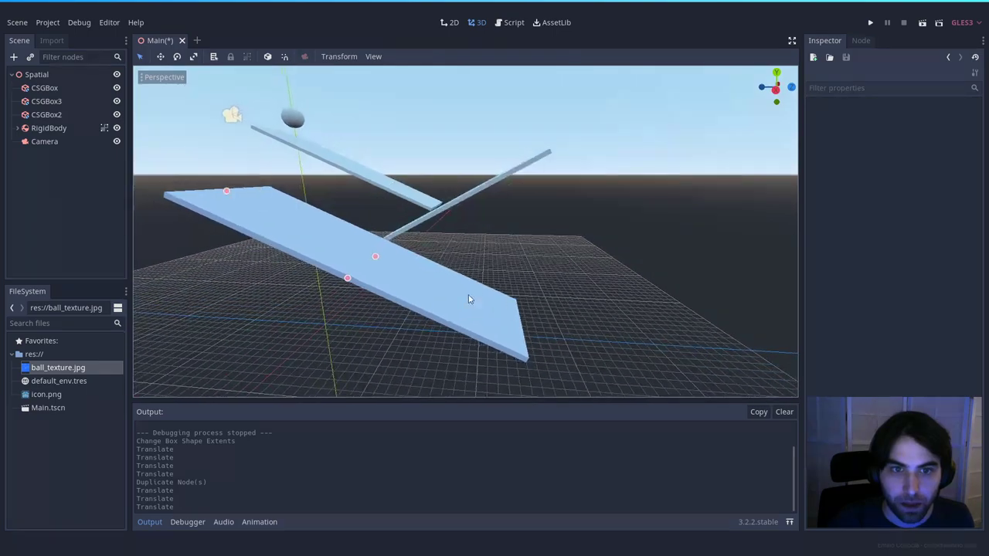
{"action": "left_click", "coordinate": [268, 229]}
{"action": "left_click_drag", "start_coordinate": [420, 264], "coordinate": [417, 284]}
{"action": "left_click_drag", "start_coordinate": [369, 202], "coordinate": [371, 229]}
{"action": "left_click_drag", "start_coordinate": [318, 281], "coordinate": [355, 294]}
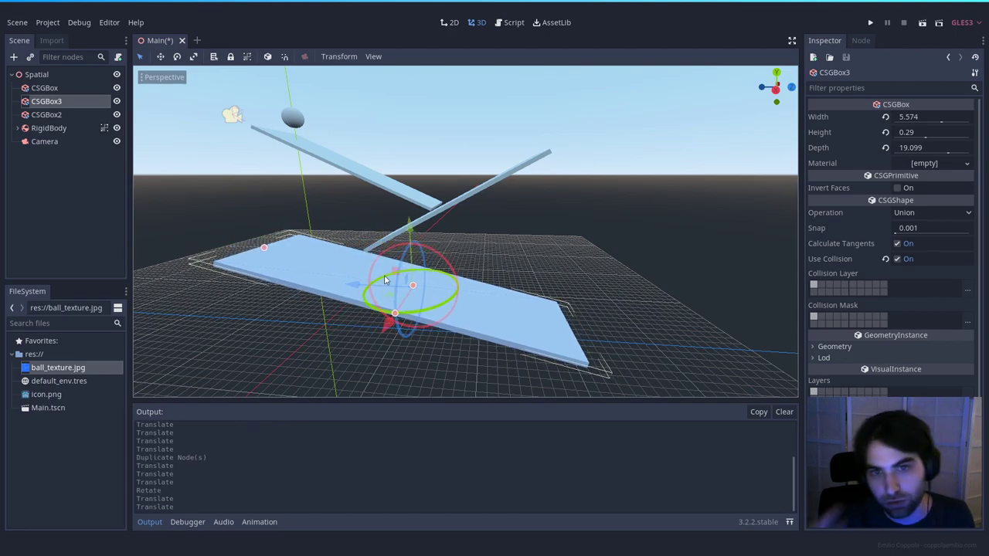
Add a new CSGBox as a child of the Spatial root node.
{"action": "left_click", "coordinate": [585, 265]}
{"action": "right_click_drag", "start_coordinate": [584, 265], "coordinate": [603, 309]}
{"action": "middle_click_drag", "start_coordinate": [502, 232], "coordinate": [583, 264]}
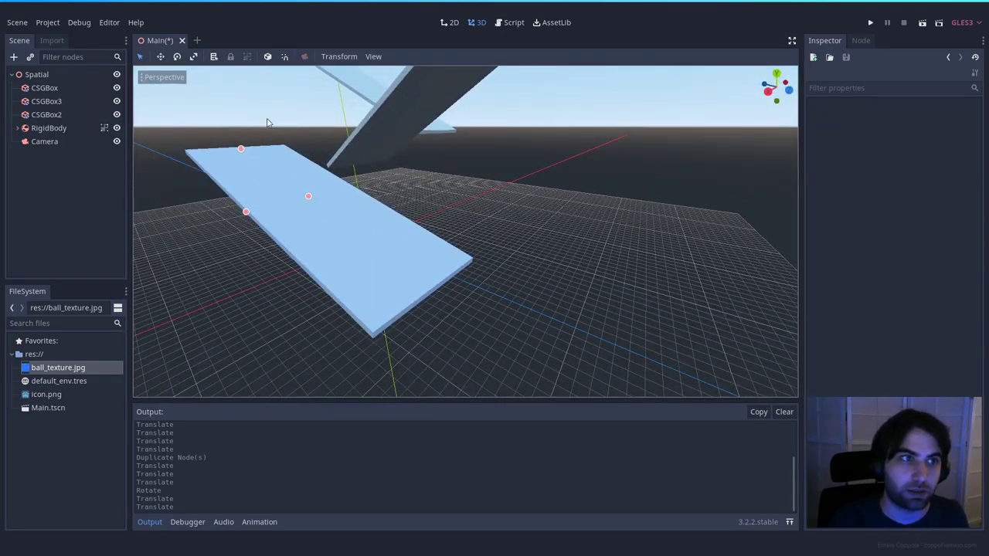
{"action": "left_click", "coordinate": [36, 75]}
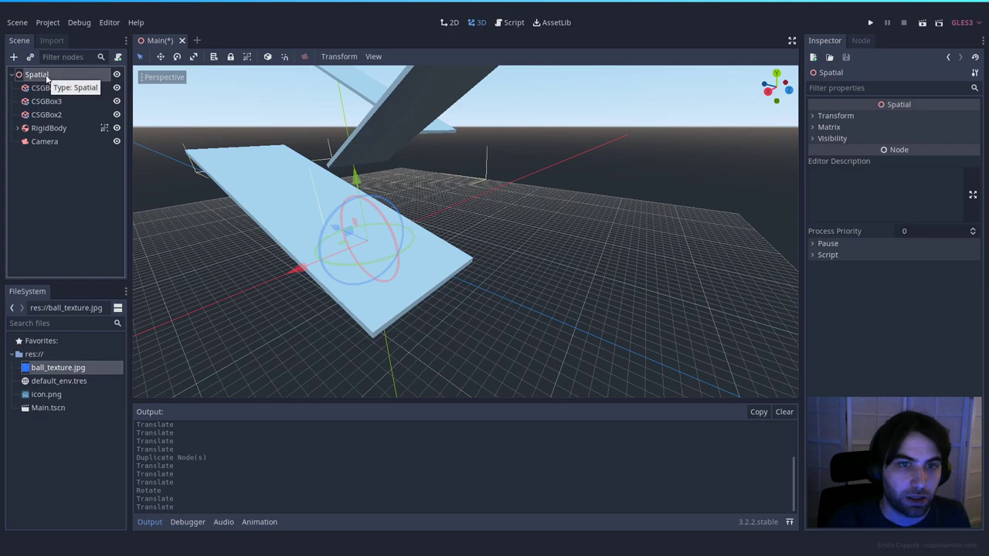
{"action": "right_click", "coordinate": [45, 78]}
{"action": "left_click", "coordinate": [72, 85]}
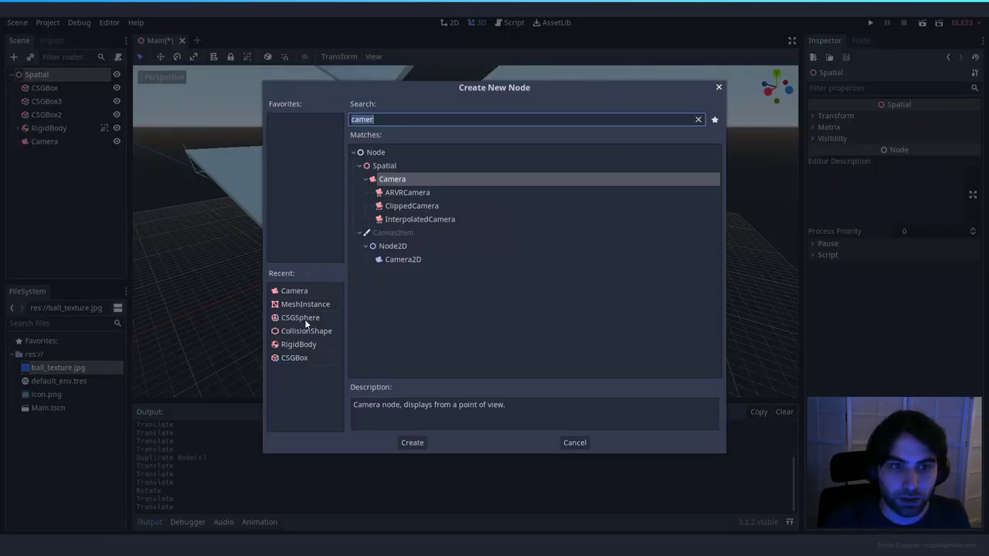
{"action": "double_click", "coordinate": [301, 358]}
Enlarge the new box, CSGBox4, to a width of about 6.891 and a depth of about 6.951.
{"action": "right_click_drag", "start_coordinate": [501, 304], "coordinate": [428, 324]}
{"action": "key", "text": "d"}
{"action": "key", "text": "w"}
{"action": "left_click_drag", "start_coordinate": [425, 219], "coordinate": [331, 233]}
{"action": "left_click_drag", "start_coordinate": [451, 197], "coordinate": [433, 171]}
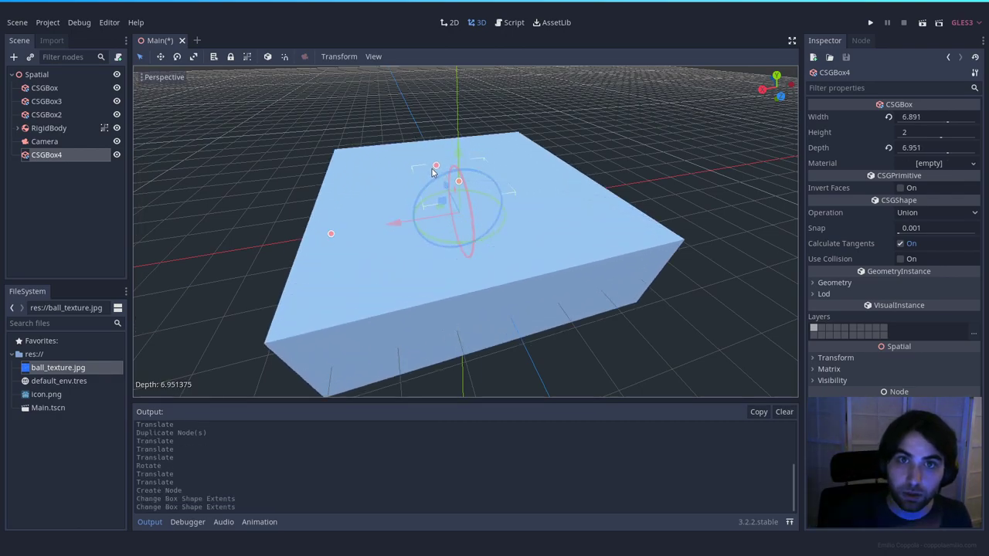
Add a CSGSphere as a child of CSGBox4.
{"action": "right_click", "coordinate": [70, 160]}
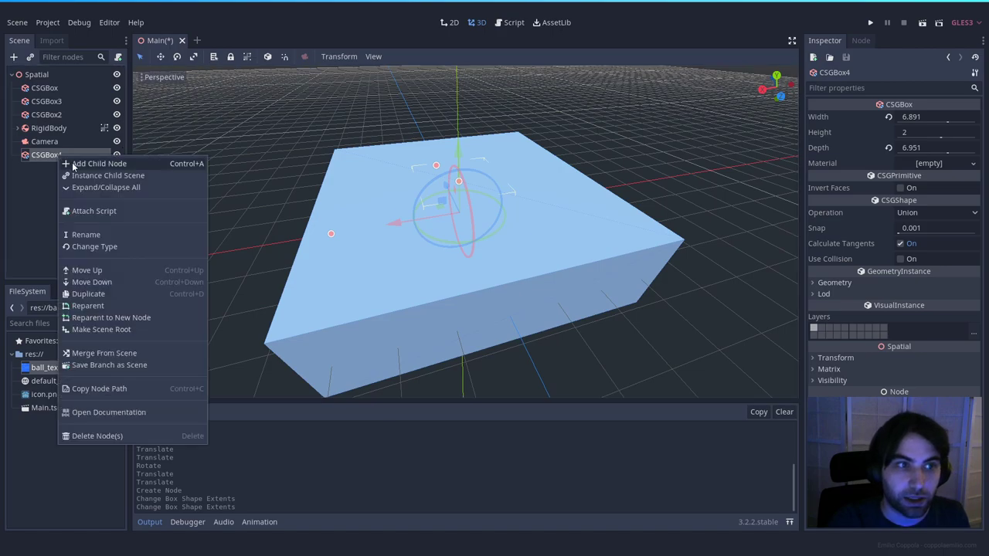
{"action": "left_click", "coordinate": [75, 164]}
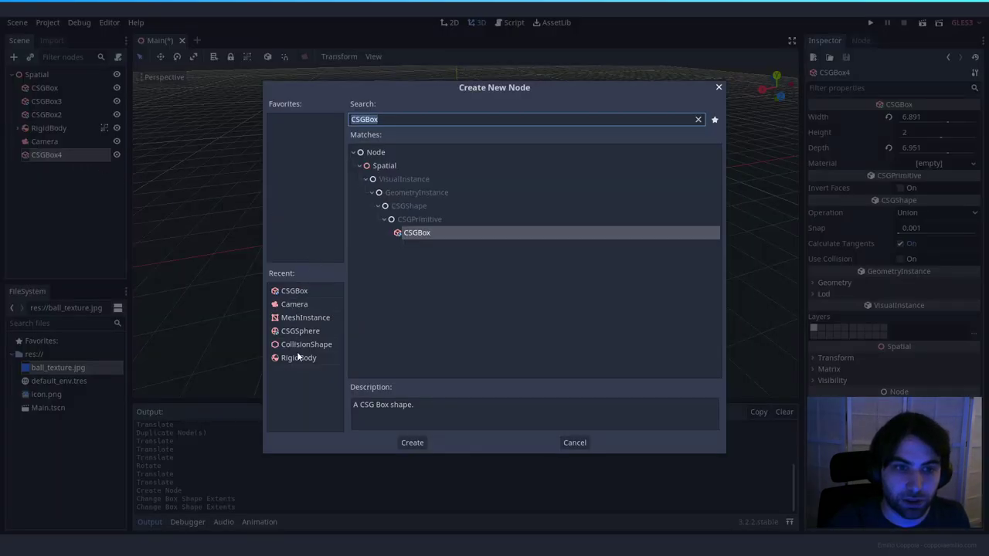
{"action": "left_click", "coordinate": [288, 331]}
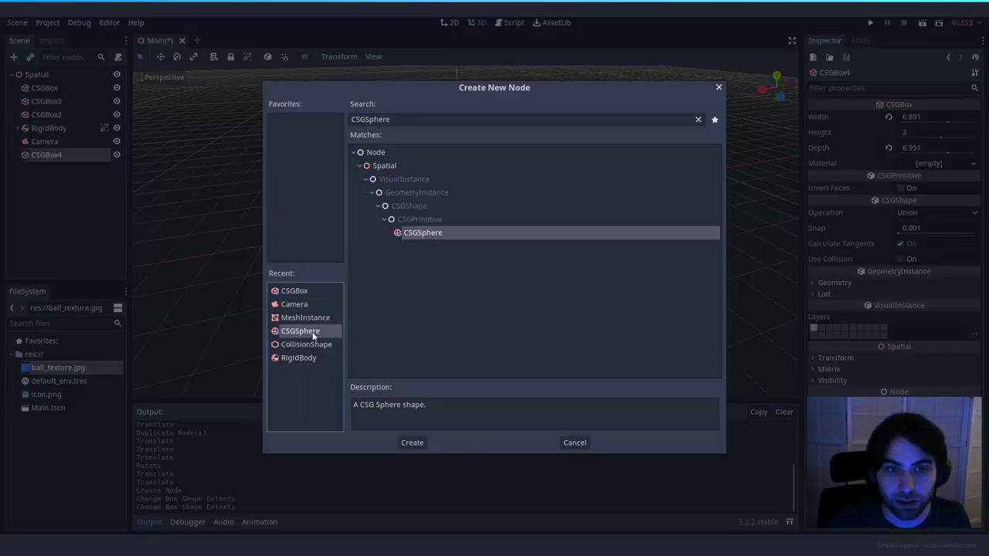
{"action": "double_click", "coordinate": [315, 332]}
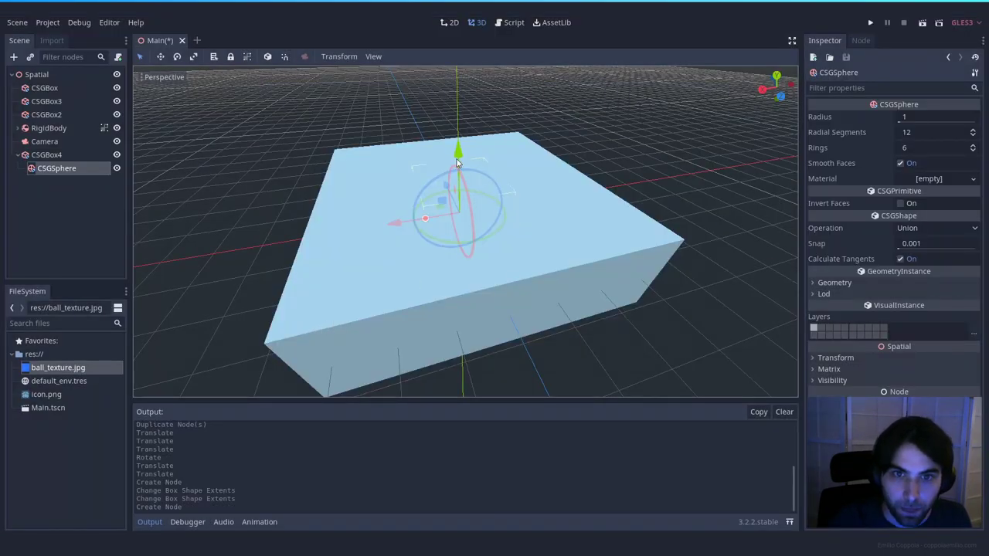
Raise the CSGSphere so that half of it protrudes above the box's upper face.
{"action": "middle_click_drag", "start_coordinate": [477, 179], "coordinate": [512, 150]}
{"action": "left_click_drag", "start_coordinate": [487, 154], "coordinate": [488, 118]}
{"action": "key", "text": "w"}
{"action": "right_click_drag", "start_coordinate": [552, 137], "coordinate": [463, 155]}
{"action": "scroll", "coordinate": [552, 136], "scroll_direction": "down", "scroll_amount": 7}
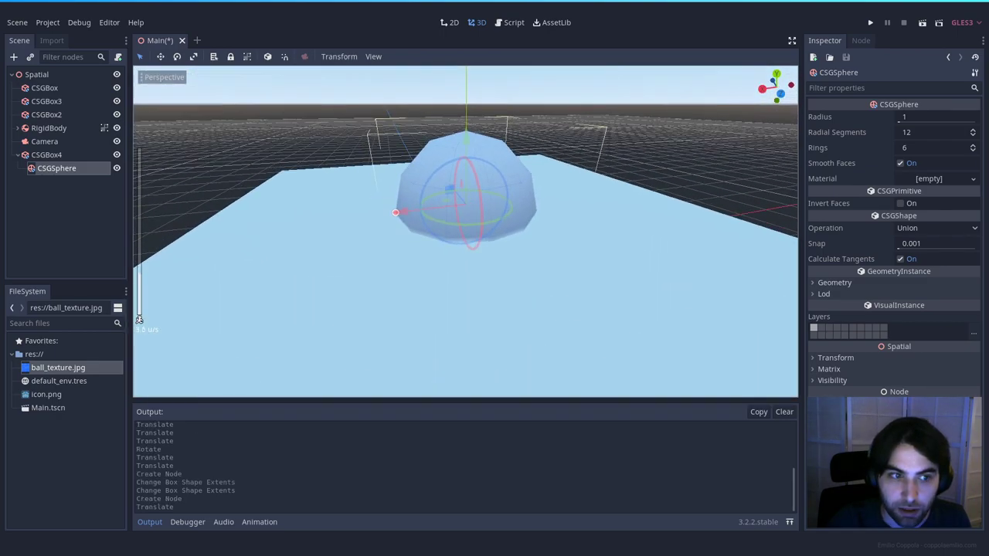
{"action": "scroll", "coordinate": [551, 136], "scroll_direction": "down", "scroll_amount": 3}
{"action": "key", "text": "a"}
{"action": "right_click_drag", "start_coordinate": [552, 136], "coordinate": [572, 142]}
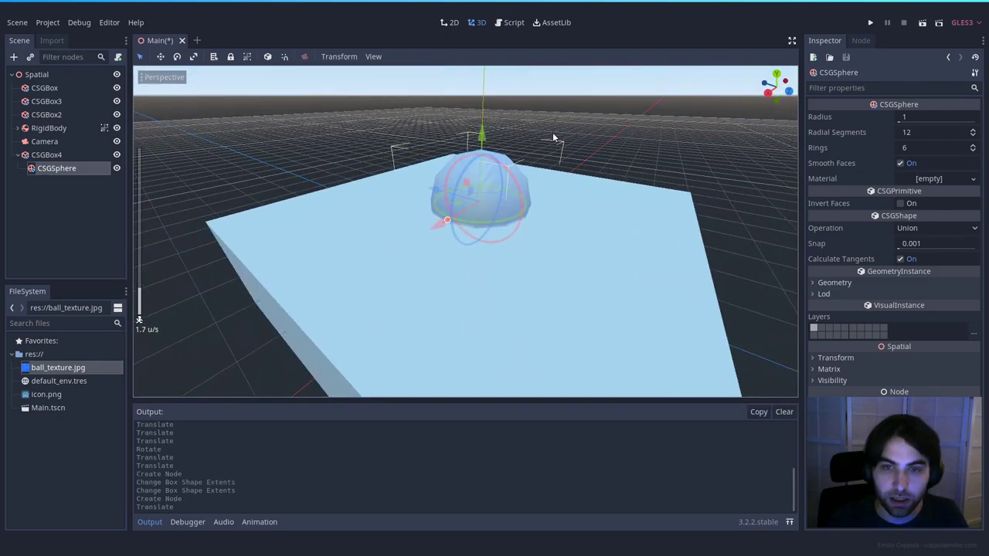
Set the CSGSphere's operation to Subtraction and enlarge its radius to cut a wide hole into the box.
{"action": "middle_click_drag", "start_coordinate": [548, 132], "coordinate": [568, 138]}
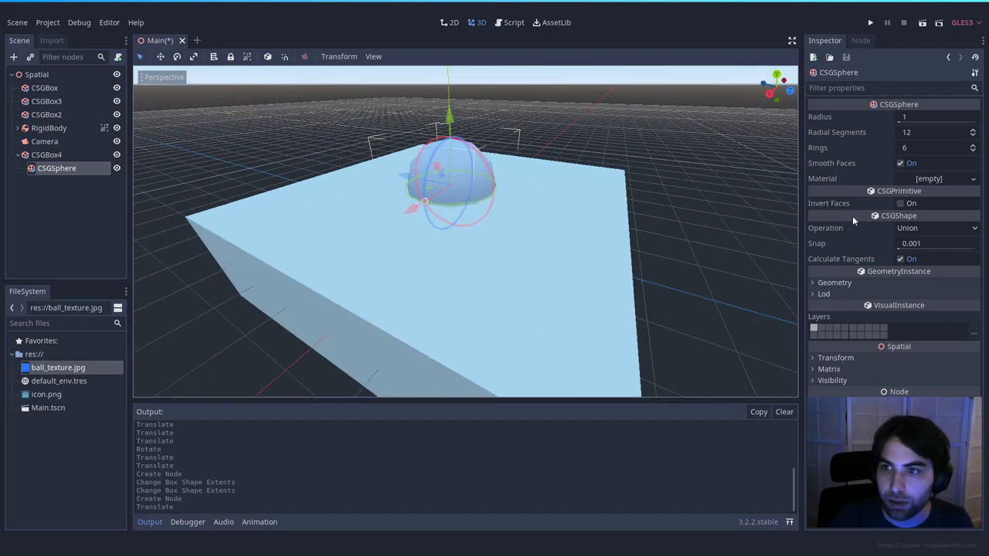
{"action": "left_click", "coordinate": [912, 229]}
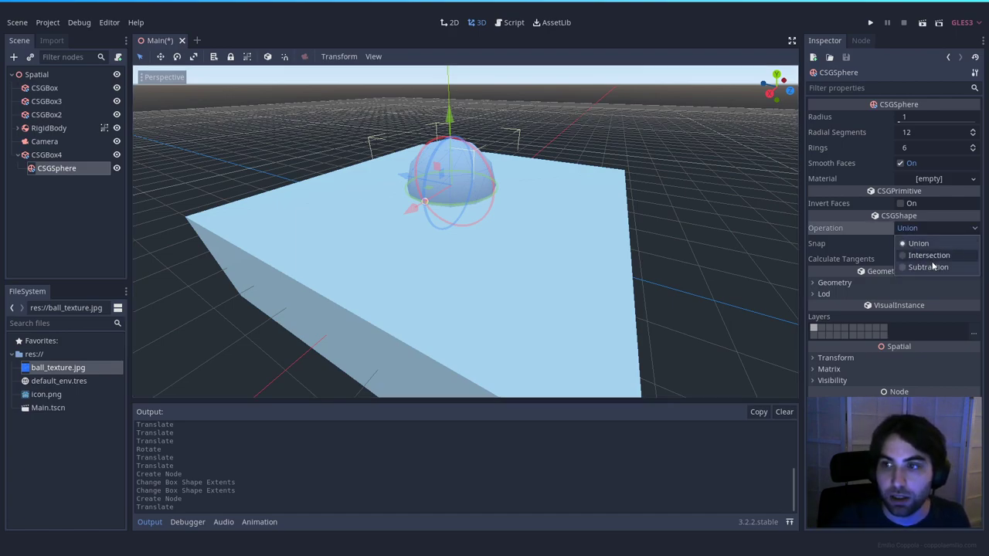
{"action": "left_click", "coordinate": [931, 266]}
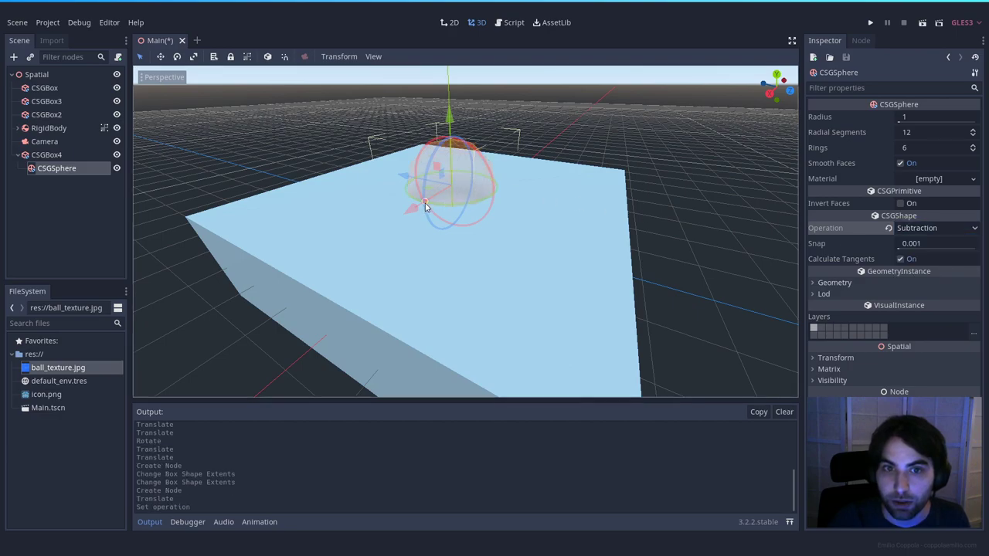
{"action": "left_click_drag", "start_coordinate": [416, 214], "coordinate": [344, 252]}
{"action": "left_click", "coordinate": [681, 238]}
{"action": "right_click_drag", "start_coordinate": [681, 238], "coordinate": [658, 244]}
{"action": "left_click", "coordinate": [43, 145]}
{"action": "left_click", "coordinate": [43, 157]}
{"action": "mouse_move", "coordinate": [324, 204]}
{"action": "middle_mouse_down"}
{"action": "mouse_move", "coordinate": [363, 193]}
{"action": "mouse_move", "coordinate": [329, 202]}
{"action": "middle_mouse_up"}
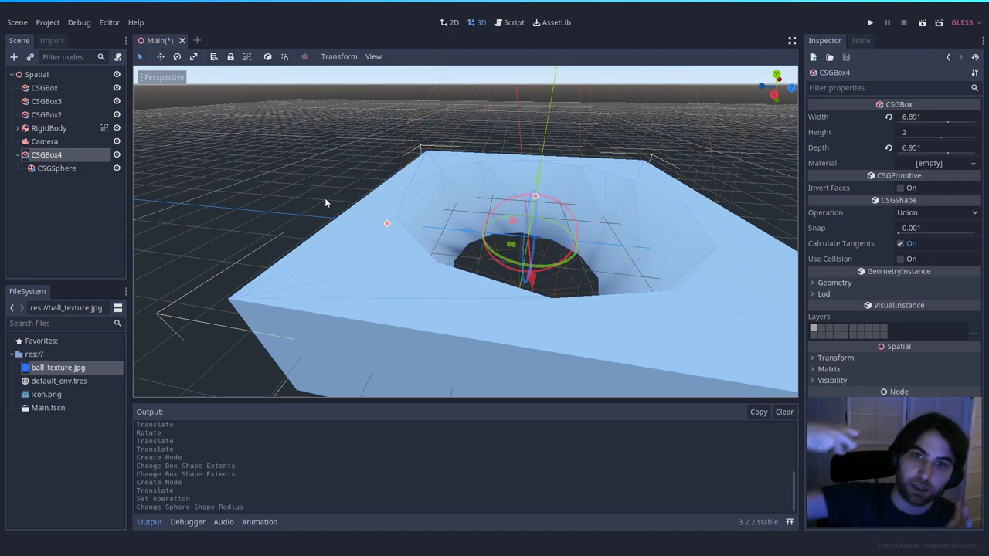
Enlarge the CSGSphere's radius to about 3.32 and raise the sphere slightly.
{"action": "left_click", "coordinate": [64, 167]}
{"action": "left_click_drag", "start_coordinate": [319, 319], "coordinate": [240, 343]}
{"action": "middle_click_drag", "start_coordinate": [451, 281], "coordinate": [485, 268]}
{"action": "scroll", "coordinate": [484, 268], "scroll_direction": "down", "scroll_amount": 4}
{"action": "left_click_drag", "start_coordinate": [484, 171], "coordinate": [485, 168]}
{"action": "left_click", "coordinate": [667, 303]}
Increase CSGBox4's height to about 2.612 and raise the CSGSphere to turn the hole into a closed bowl.
{"action": "left_click", "coordinate": [643, 313]}
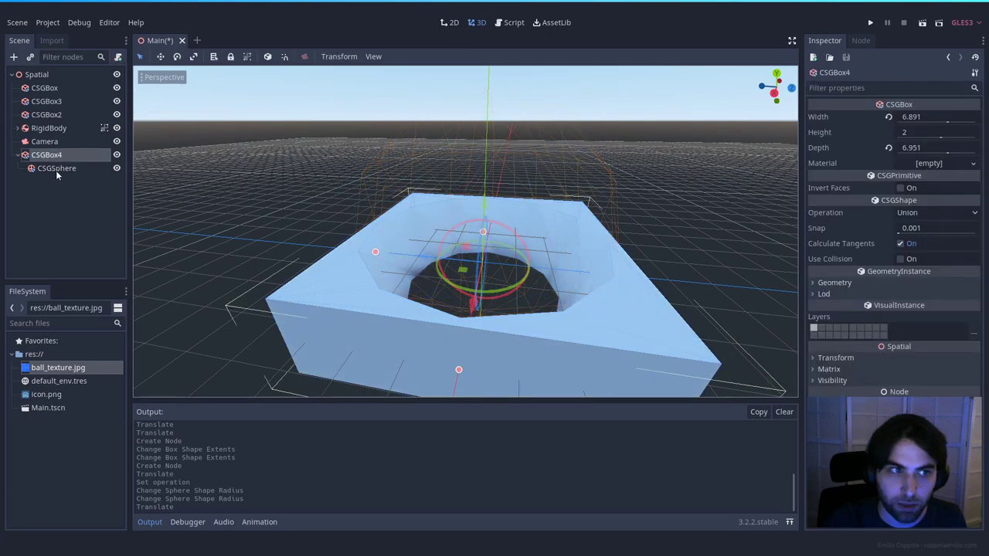
{"action": "left_click_drag", "start_coordinate": [483, 232], "coordinate": [485, 224]}
{"action": "left_click", "coordinate": [51, 169]}
{"action": "left_click_drag", "start_coordinate": [479, 167], "coordinate": [483, 127]}
{"action": "left_click", "coordinate": [682, 229]}
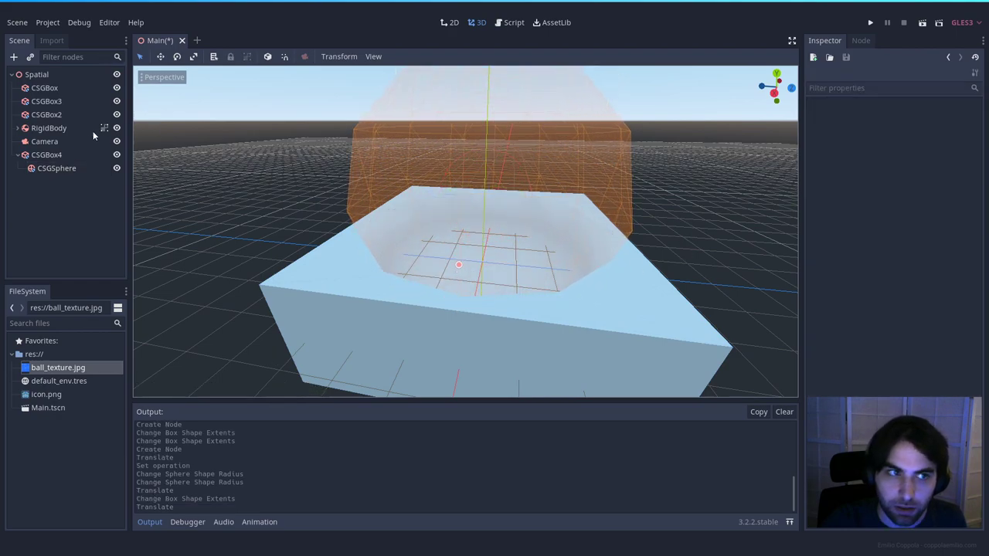
Move CSGBox4 with its sphere cut-out up above the grid.
{"action": "left_click", "coordinate": [40, 142]}
{"action": "left_click", "coordinate": [253, 179]}
{"action": "middle_click_drag", "start_coordinate": [254, 178], "coordinate": [351, 128]}
{"action": "scroll", "coordinate": [398, 217], "scroll_direction": "down", "scroll_amount": 6}
{"action": "left_click", "coordinate": [39, 155]}
{"action": "left_click_drag", "start_coordinate": [456, 139], "coordinate": [426, 77]}
{"action": "left_click", "coordinate": [614, 236]}
{"action": "right_click_drag", "start_coordinate": [614, 236], "coordinate": [673, 229]}
{"action": "key", "text": "w"}
{"action": "key", "text": "e"}
{"action": "key", "text": "a"}
{"action": "key", "text": "s"}
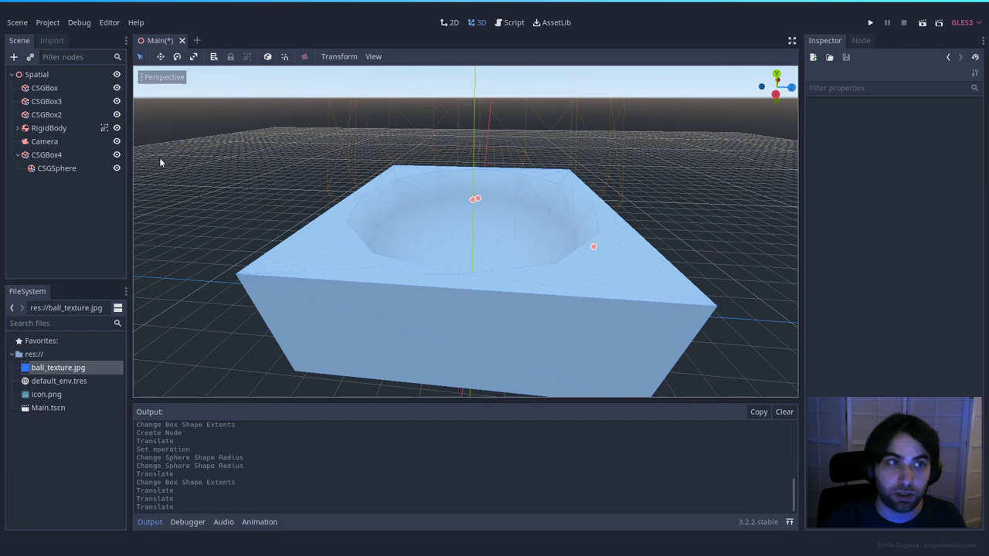
Try the Intersection operation on the CSGSphere and switch it back to Subtraction.
{"action": "left_click", "coordinate": [55, 156]}
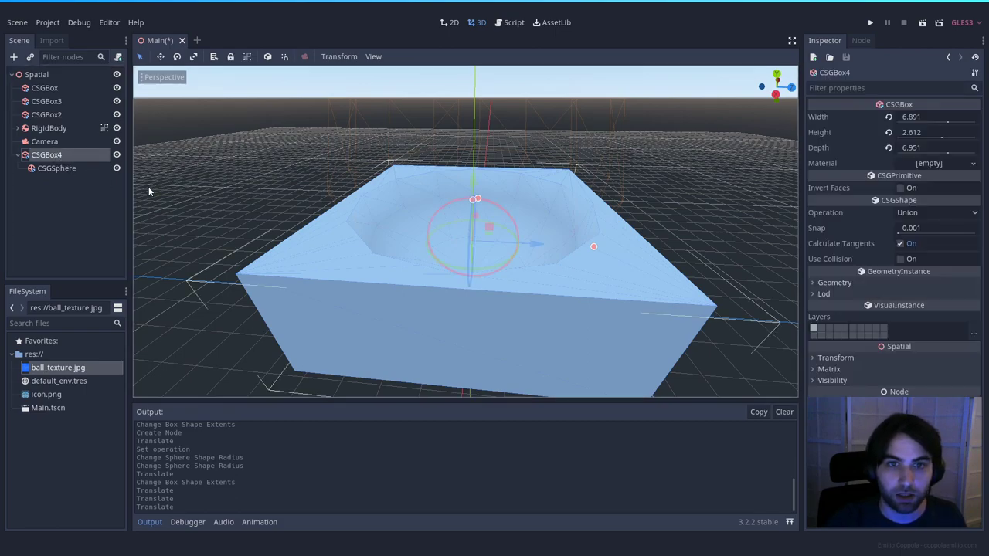
{"action": "left_click", "coordinate": [60, 169]}
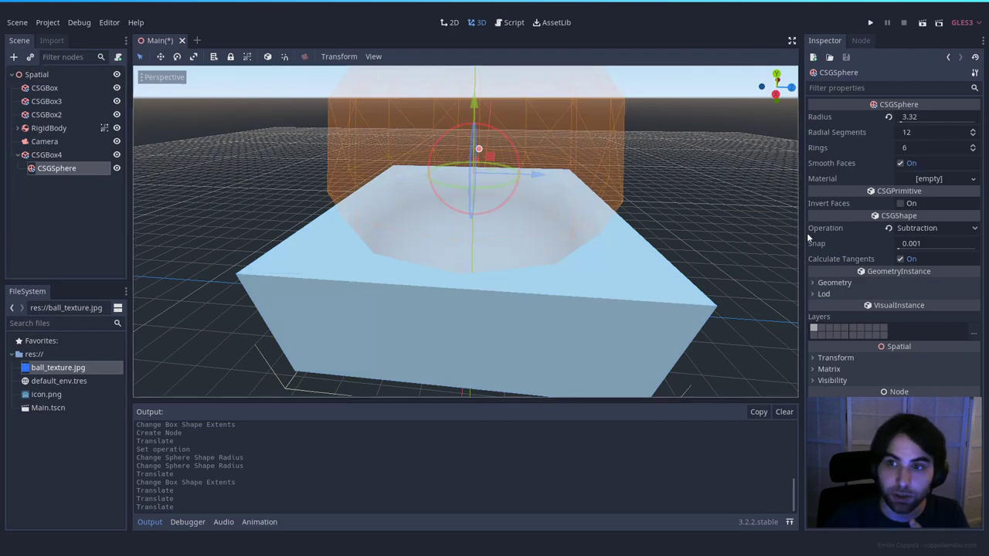
{"action": "left_click", "coordinate": [930, 230]}
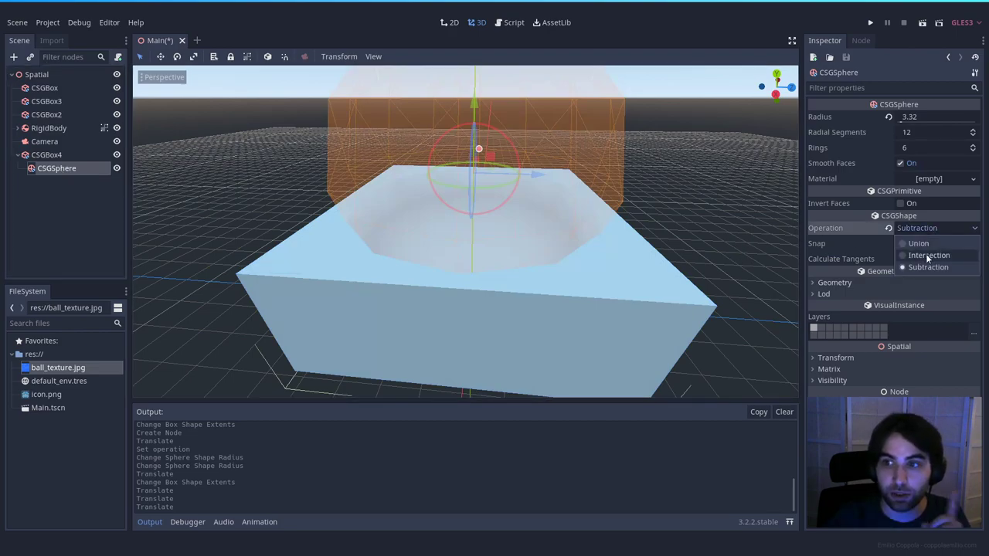
{"action": "left_click", "coordinate": [929, 256]}
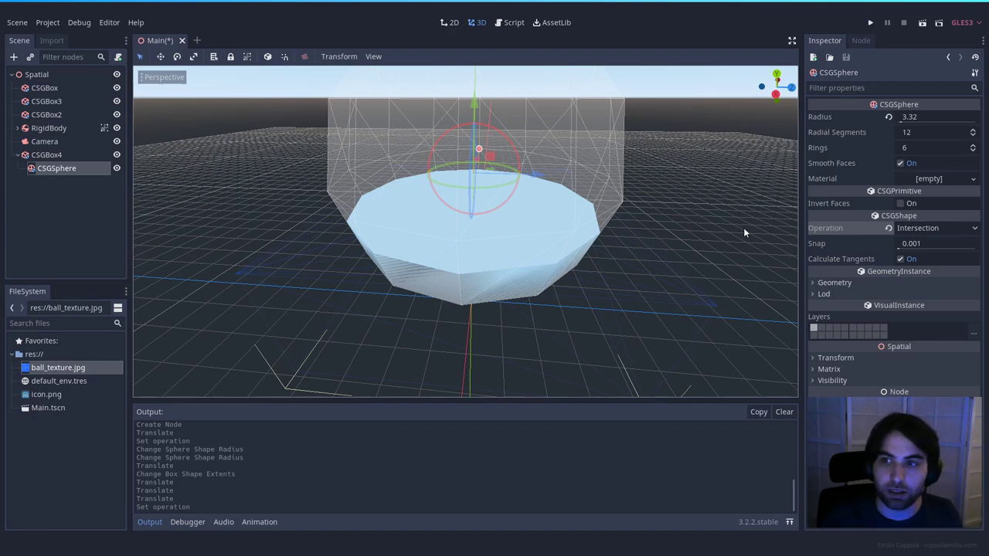
{"action": "left_click", "coordinate": [926, 228]}
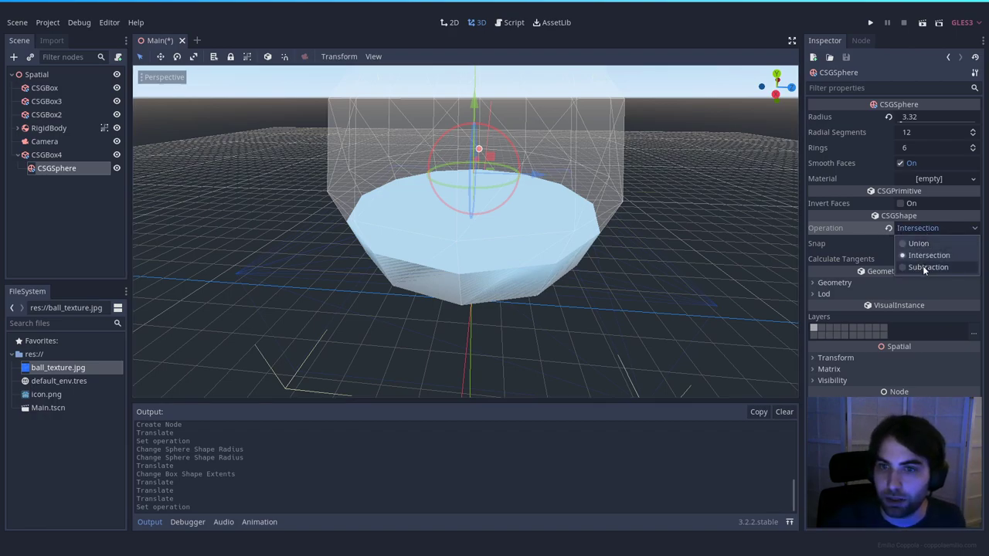
{"action": "left_click", "coordinate": [927, 267]}
{"action": "left_click", "coordinate": [687, 211]}
Move the hollowed CSGBox4 across the grid toward the ramps and raise it.
{"action": "scroll", "coordinate": [673, 207], "scroll_direction": "down", "scroll_amount": 5}
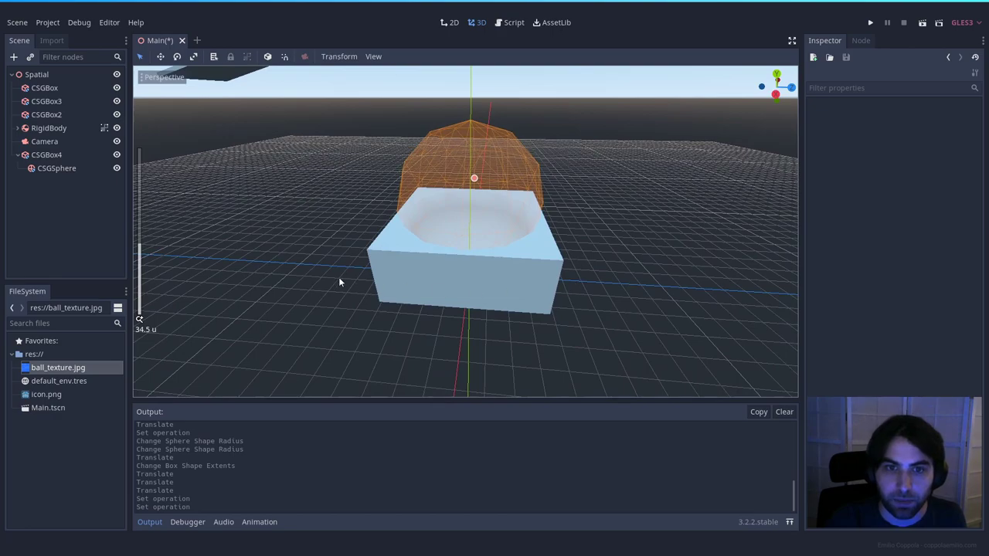
{"action": "left_click", "coordinate": [47, 154]}
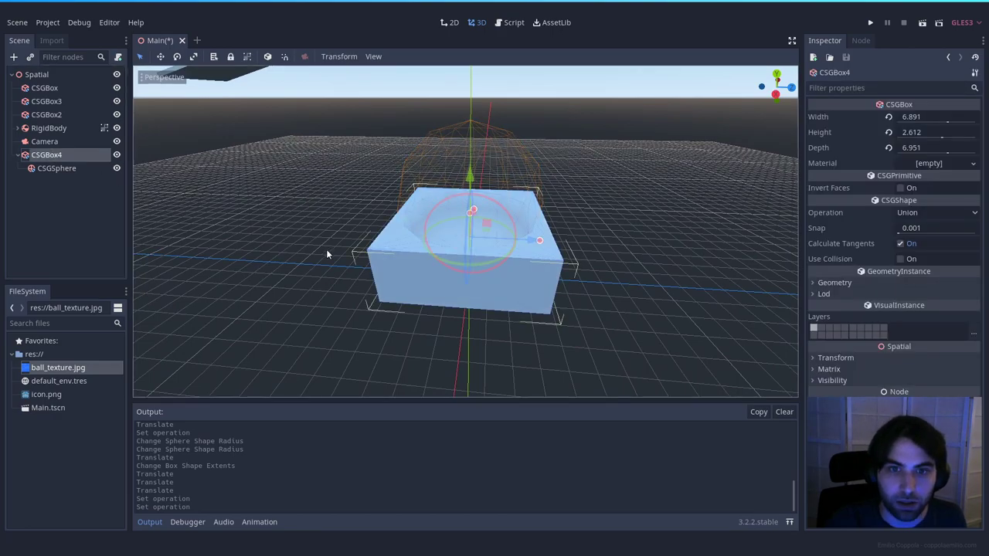
{"action": "left_click", "coordinate": [317, 249]}
{"action": "key", "text": "s"}
{"action": "right_click_drag", "start_coordinate": [318, 249], "coordinate": [341, 227]}
{"action": "key", "text": "s"}
{"action": "left_click", "coordinate": [47, 157]}
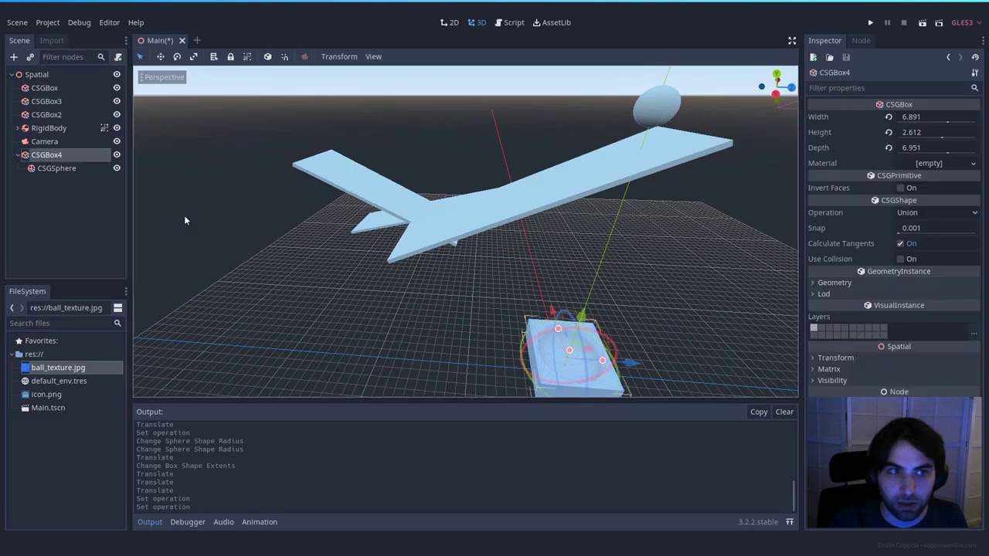
{"action": "left_click_drag", "start_coordinate": [595, 340], "coordinate": [316, 327]}
{"action": "left_click_drag", "start_coordinate": [302, 293], "coordinate": [363, 222]}
Adjust CSGBox4's position and height so its bowl sits directly below the free end of the lowest ramp.
{"action": "right_click_drag", "start_coordinate": [364, 223], "coordinate": [264, 234]}
{"action": "scroll", "coordinate": [364, 222], "scroll_direction": "up", "scroll_amount": 8}
{"action": "key", "text": "d"}
{"action": "key", "text": "w"}
{"action": "key", "text": "a"}
{"action": "left_click_drag", "start_coordinate": [391, 307], "coordinate": [455, 310]}
{"action": "middle_click_drag", "start_coordinate": [414, 309], "coordinate": [543, 267]}
{"action": "left_click_drag", "start_coordinate": [546, 239], "coordinate": [551, 188]}
{"action": "left_click_drag", "start_coordinate": [487, 234], "coordinate": [432, 228]}
Check the bowl's placement against the ramps, test-run the current scene, and close the game window.
{"action": "right_click_drag", "start_coordinate": [432, 228], "coordinate": [217, 208]}
{"action": "key", "text": "d"}
{"action": "left_click", "coordinate": [473, 323]}
{"action": "mouse_move", "coordinate": [474, 324]}
{"action": "right_mouse_down"}
{"action": "mouse_move", "coordinate": [488, 291]}
{"action": "mouse_move", "coordinate": [541, 277]}
{"action": "mouse_move", "coordinate": [626, 315]}
{"action": "mouse_move", "coordinate": [475, 302]}
{"action": "mouse_move", "coordinate": [507, 276]}
{"action": "mouse_move", "coordinate": [520, 238]}
{"action": "right_mouse_up"}
{"action": "key", "text": "w"}
{"action": "key", "text": "a"}
{"action": "key", "text": "s"}
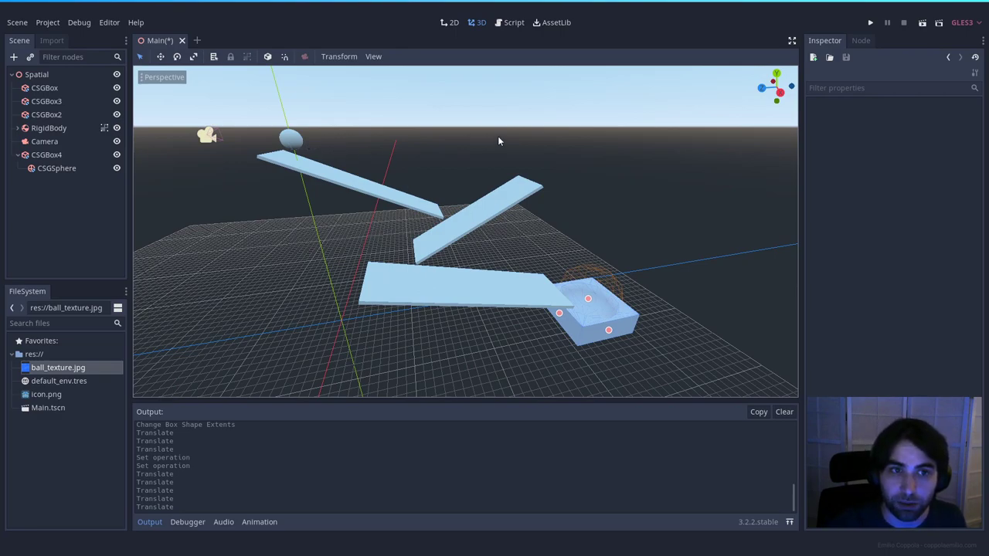
{"action": "left_click", "coordinate": [917, 24]}
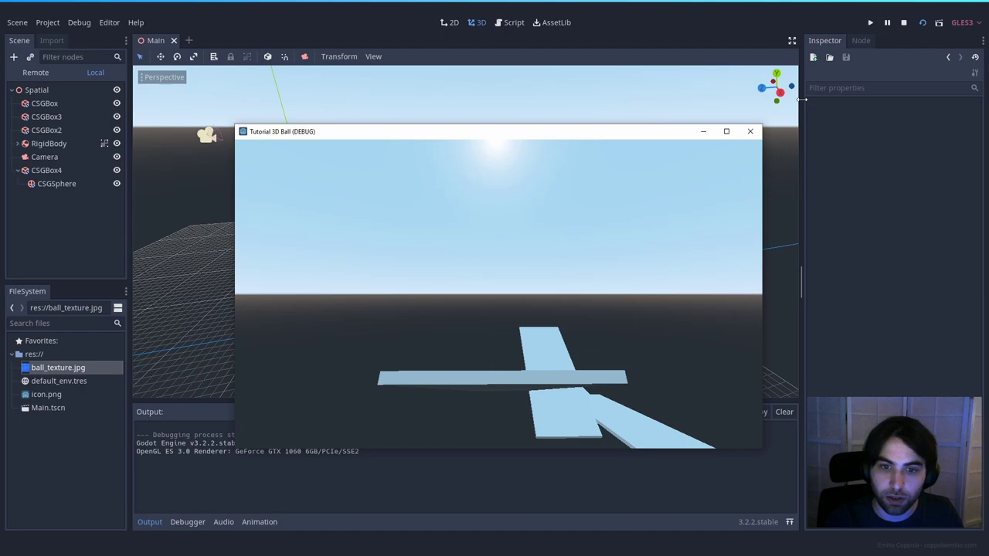
{"action": "left_click", "coordinate": [749, 133]}
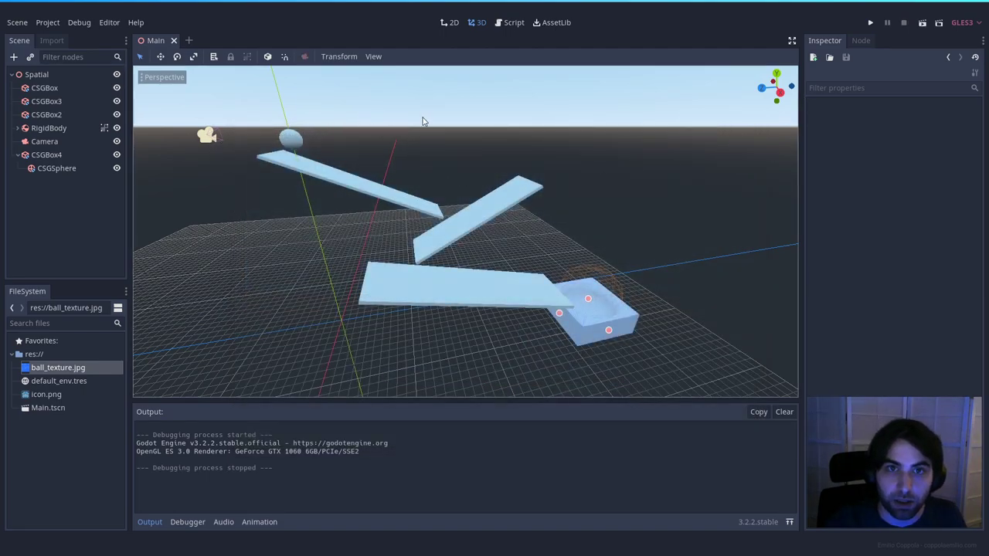
Split the 3D view into two side-by-side viewports and preview the Camera in the second one.
{"action": "right_click_drag", "start_coordinate": [422, 122], "coordinate": [371, 133]}
{"action": "key", "text": "w"}
{"action": "left_click", "coordinate": [304, 217]}
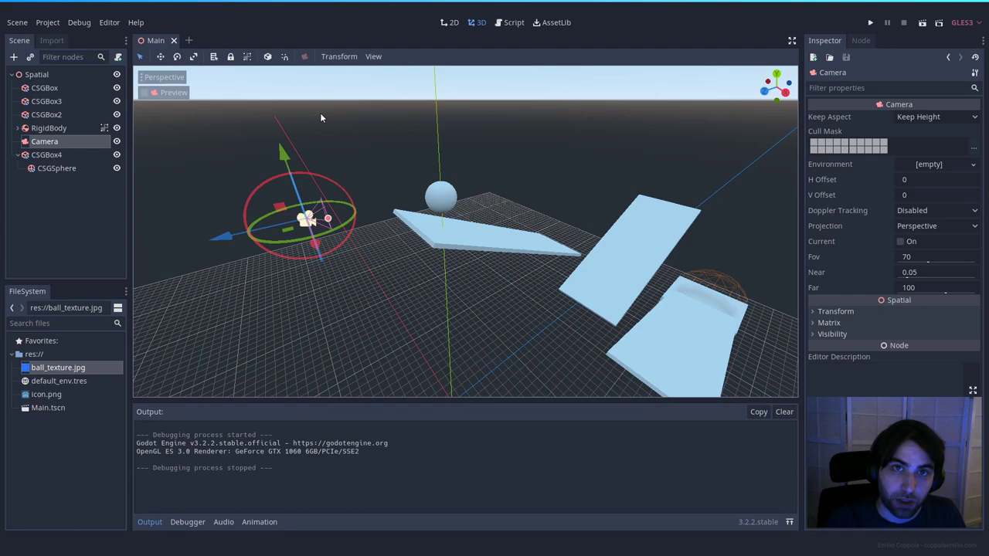
{"action": "left_click", "coordinate": [377, 68]}
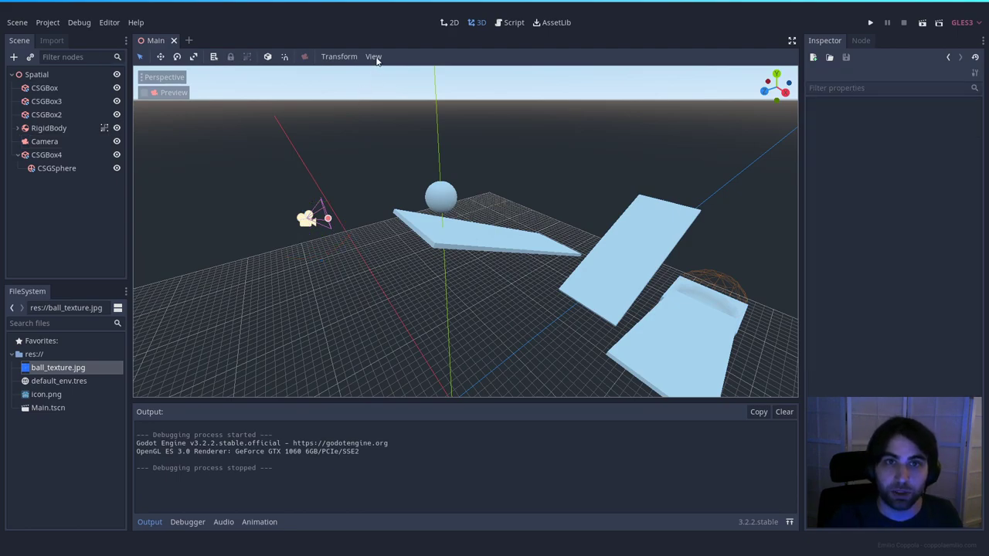
{"action": "left_click", "coordinate": [374, 57]}
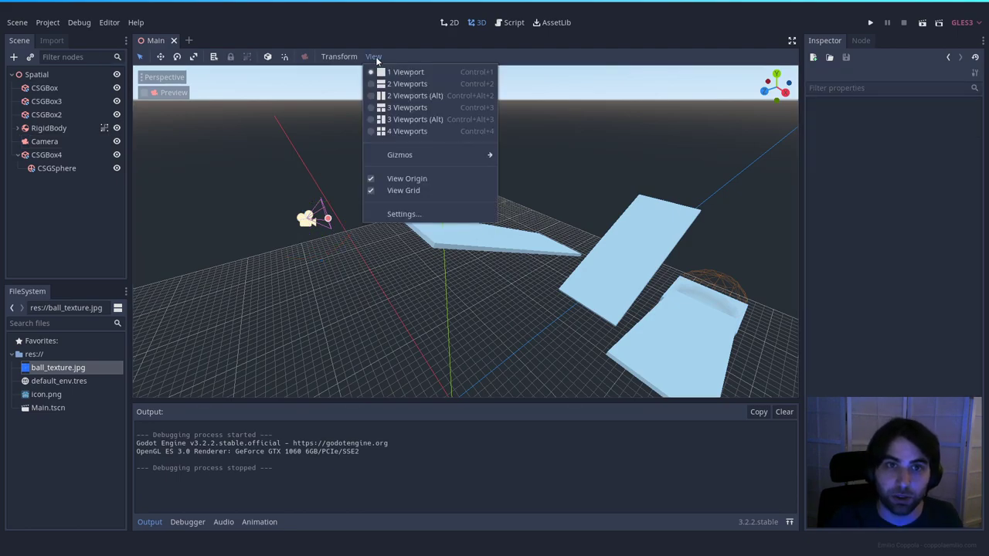
{"action": "left_click", "coordinate": [390, 97]}
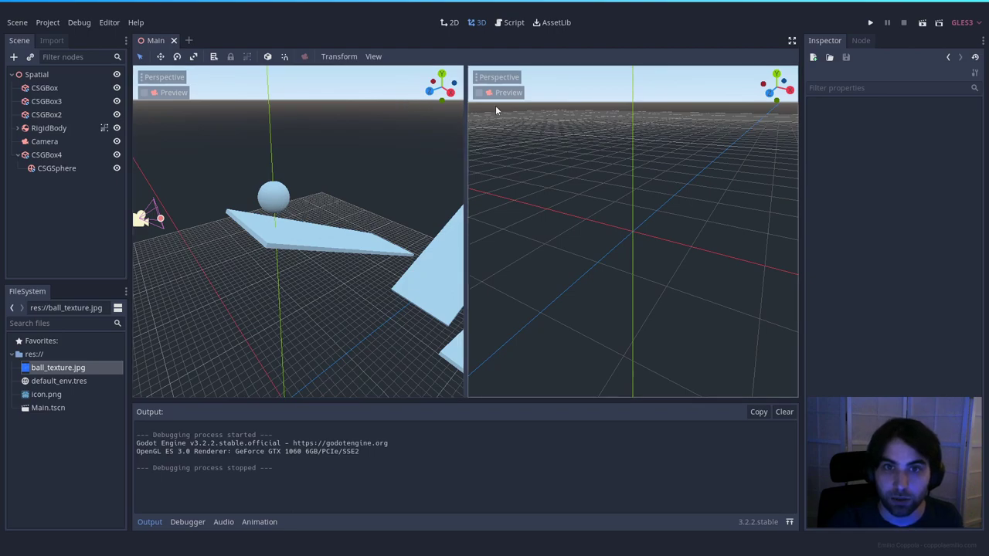
{"action": "left_click", "coordinate": [480, 93]}
Raise the Camera to about 29.07 on Y and tilt it about 18.4 degrees downward to frame the ball and ramps.
{"action": "middle_click_drag", "start_coordinate": [254, 165], "coordinate": [227, 181]}
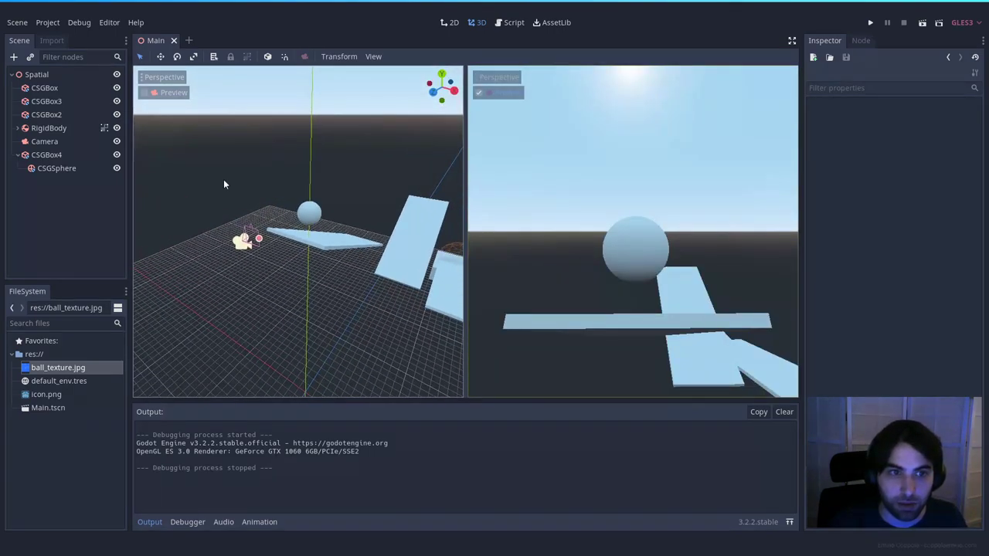
{"action": "left_click", "coordinate": [242, 242]}
{"action": "left_click_drag", "start_coordinate": [240, 180], "coordinate": [263, 190]}
{"action": "left_click_drag", "start_coordinate": [238, 159], "coordinate": [237, 116]}
{"action": "left_click_drag", "start_coordinate": [171, 199], "coordinate": [144, 203]}
{"action": "left_click", "coordinate": [277, 129]}
{"action": "middle_click_drag", "start_coordinate": [278, 129], "coordinate": [269, 134]}
{"action": "key", "text": "d"}
{"action": "right_click_drag", "start_coordinate": [269, 134], "coordinate": [242, 142]}
{"action": "key", "text": "s"}
{"action": "middle_click_drag", "start_coordinate": [220, 129], "coordinate": [292, 144]}
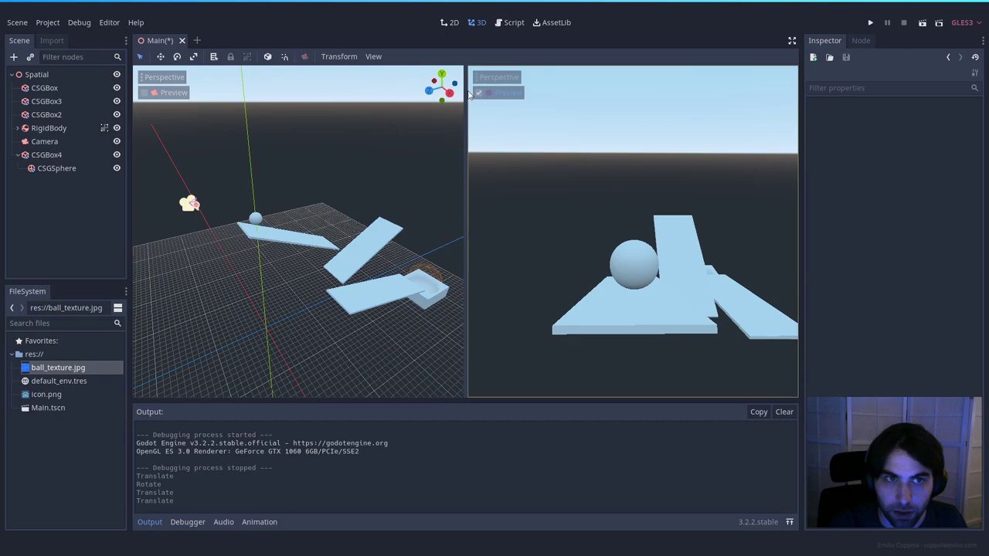
Return the 3D view to a single viewport.
{"action": "left_click", "coordinate": [374, 59]}
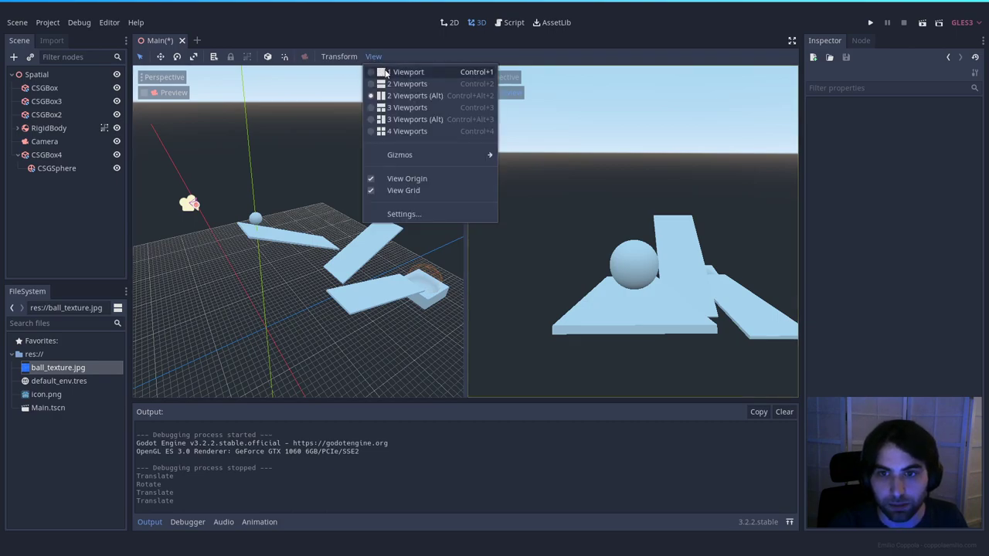
{"action": "left_click", "coordinate": [385, 73]}
{"action": "scroll", "coordinate": [464, 232], "scroll_direction": "up", "scroll_amount": 4}
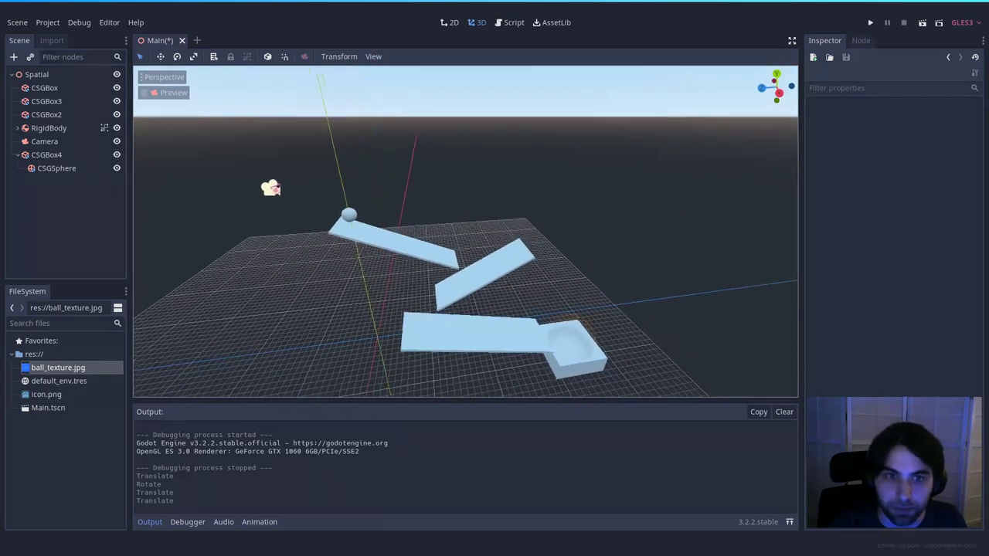
Attach a new GDScript Camera.gd to the Camera and delete the template code below the extends line.
{"action": "left_click", "coordinate": [44, 141]}
{"action": "right_click", "coordinate": [44, 143]}
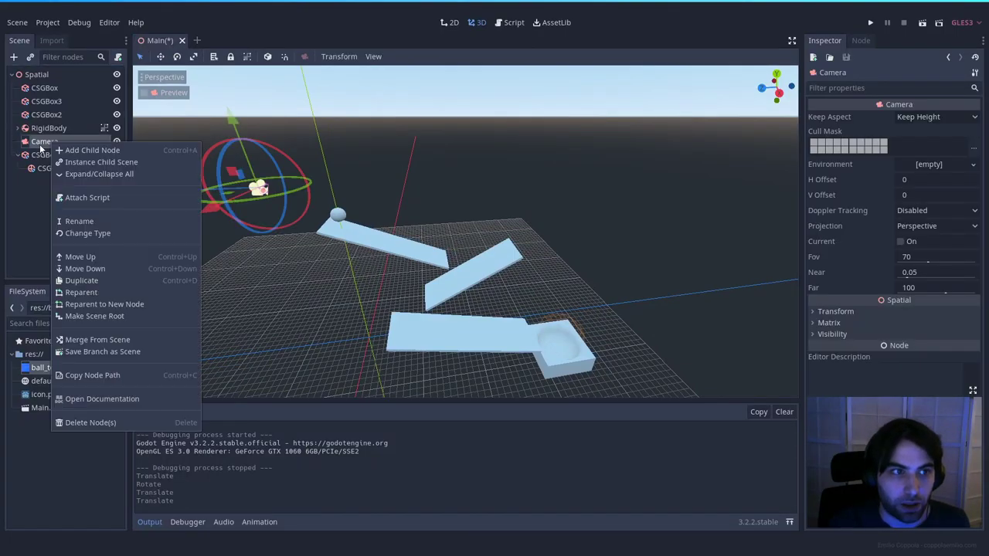
{"action": "left_click", "coordinate": [108, 198]}
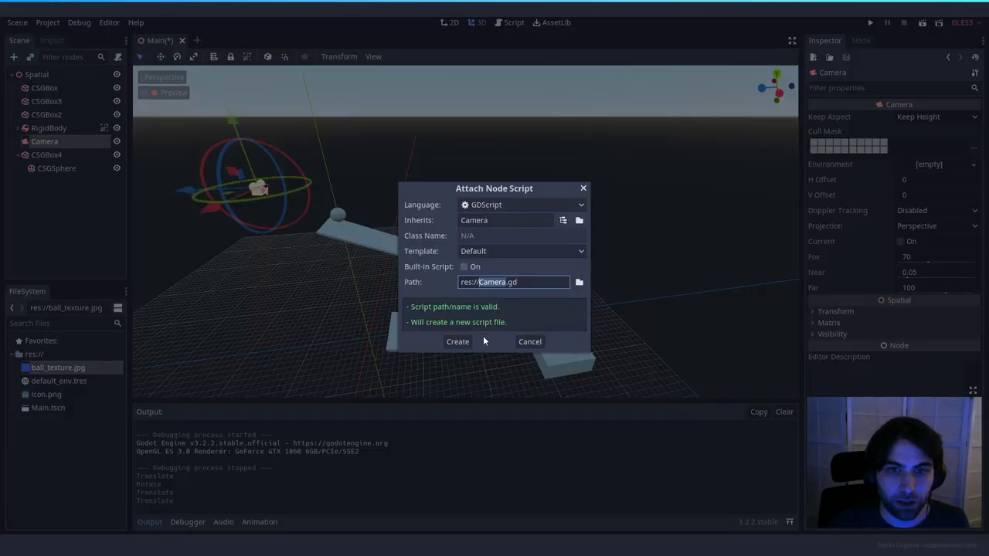
{"action": "left_click", "coordinate": [457, 342]}
{"action": "left_click_drag", "start_coordinate": [431, 326], "coordinate": [338, 99]}
{"action": "key", "text": "BackSpace"}
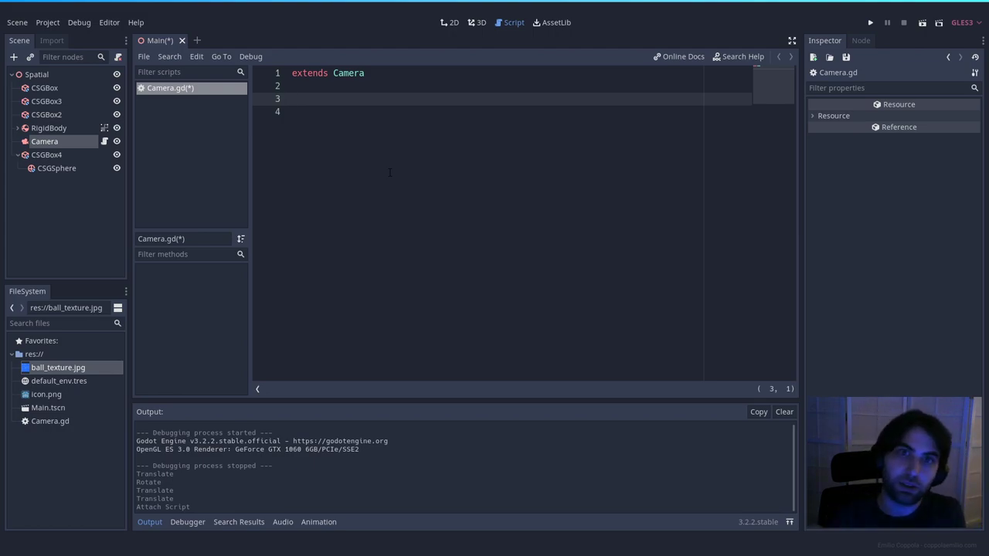
Declare the variable offset in Camera.gd below the extends line.
{"action": "type", "text": "var offset"}
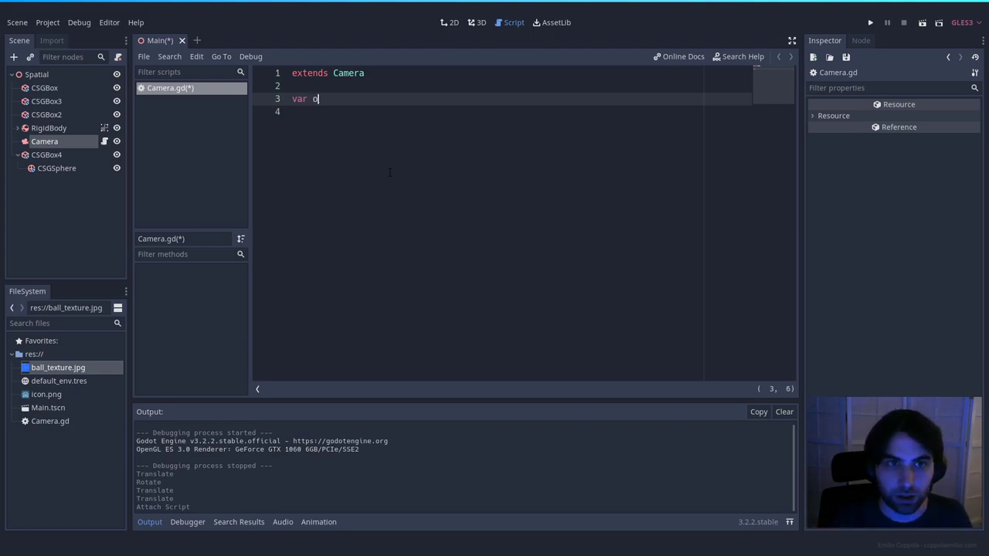
{"action": "key", "text": "Return"}
{"action": "key", "text": "Return"}
{"action": "key", "text": "Return"}
{"action": "key", "text": "BackSpace"}
{"action": "key", "text": "BackSpace"}
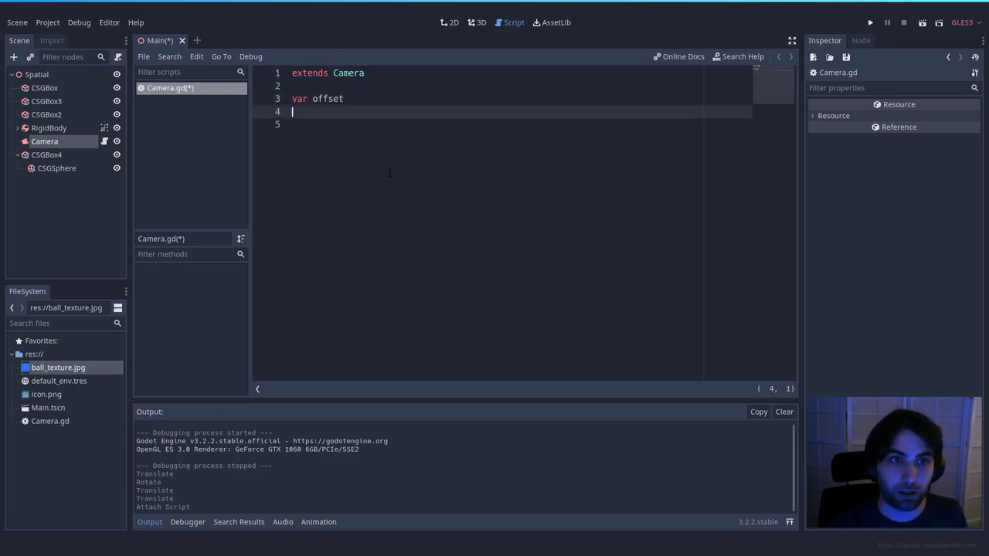
Add the line onready var Ball = get_parent().get_node("RigidBody") below the offset variable.
{"action": "type", "text": "onready var"}
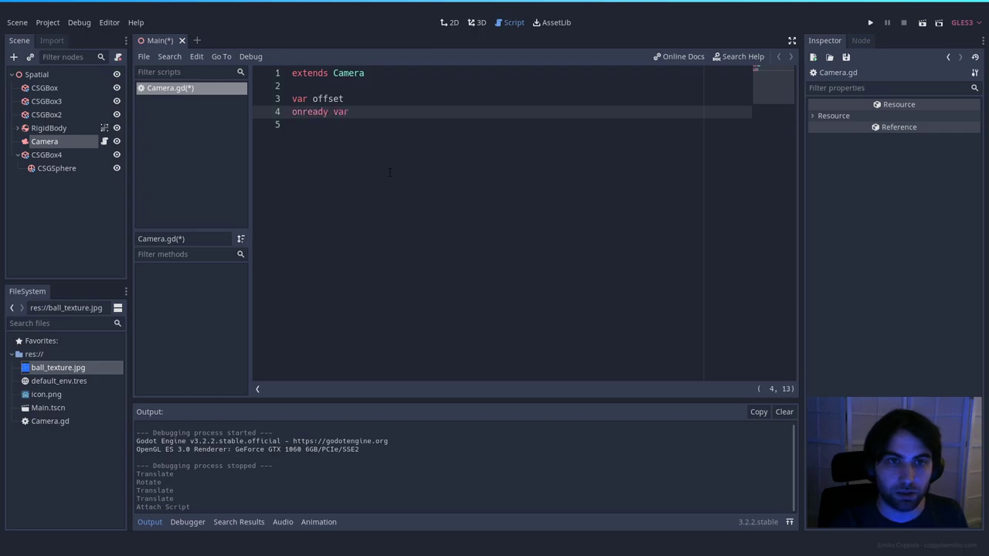
{"action": "type", "text": " Ball = "}
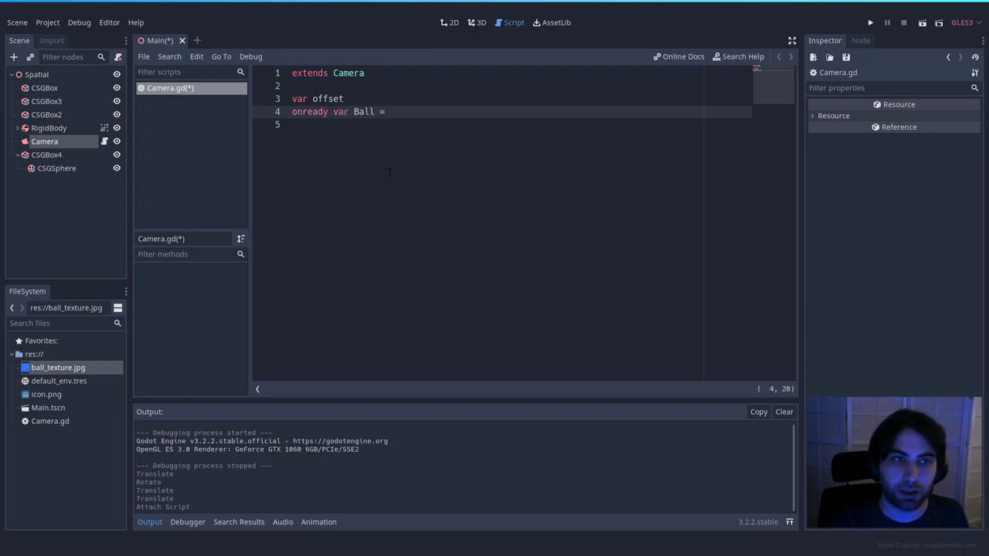
{"action": "type", "text": "get_parent"}
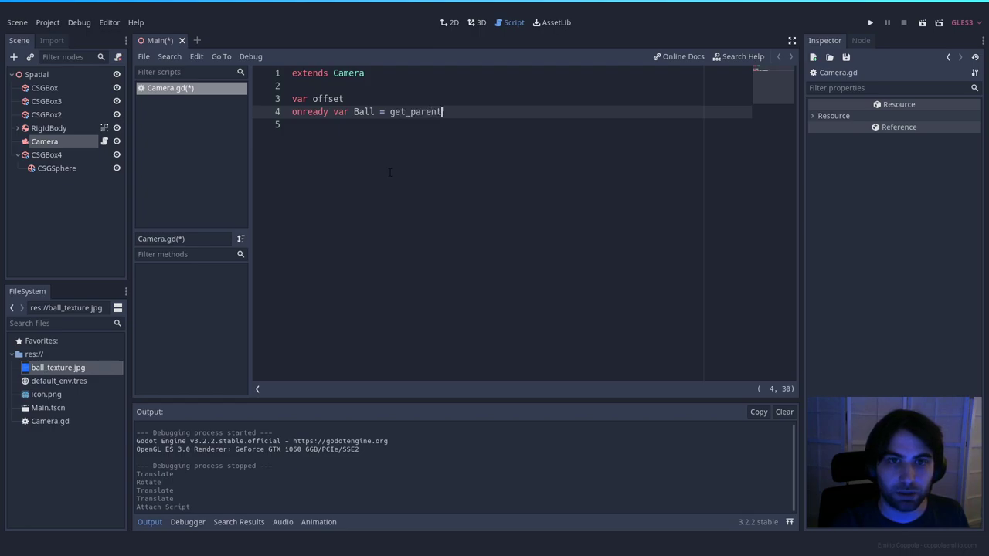
{"action": "type", "text": "()"}
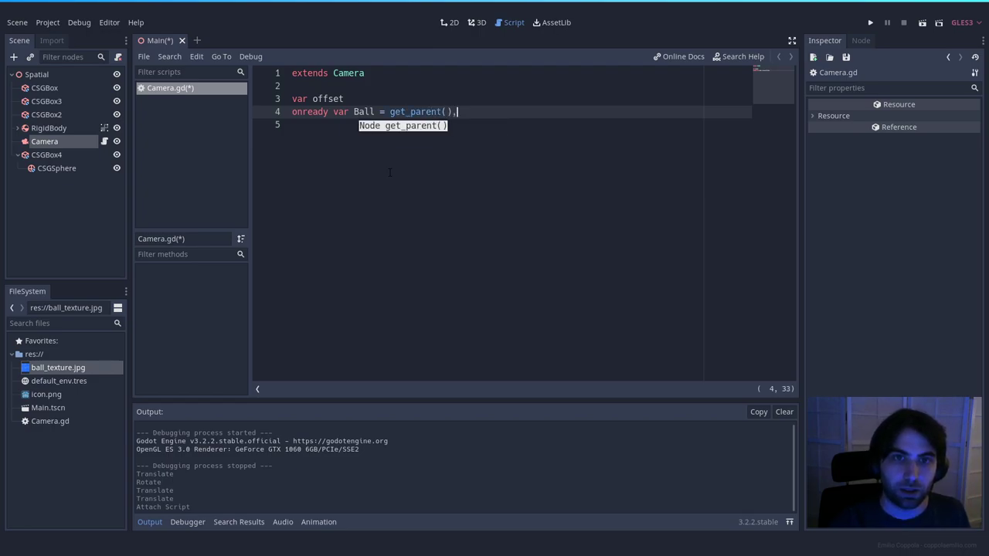
{"action": "type", "text": ".get_no"}
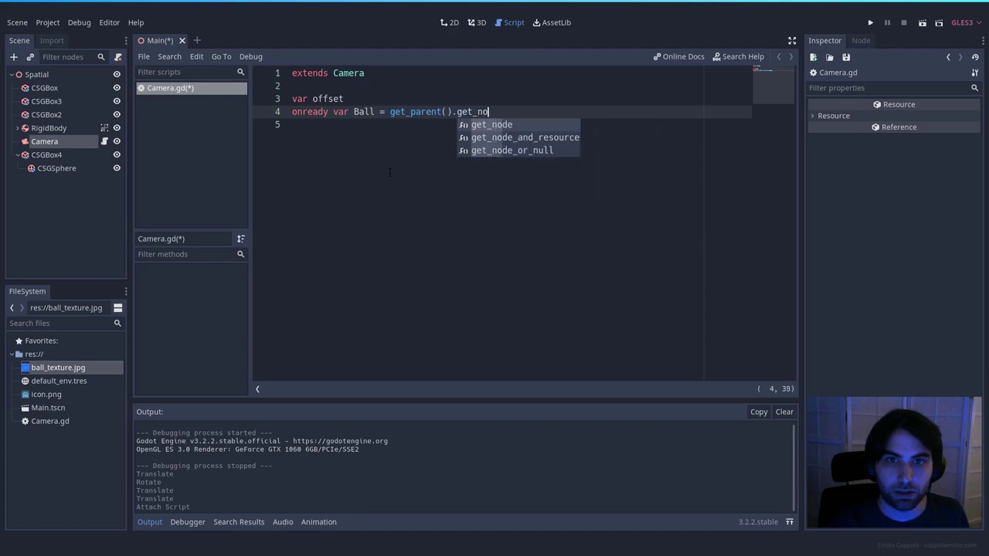
{"action": "type", "text": "de('"}
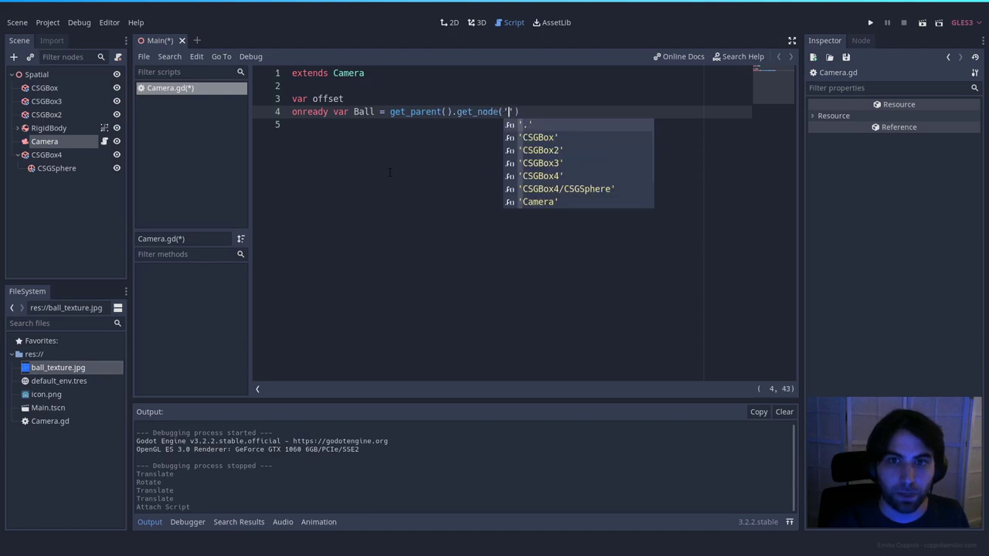
{"action": "key", "text": "Up"}
{"action": "key", "text": "Up"}
{"action": "key", "text": "Up"}
{"action": "key", "text": "Return"}
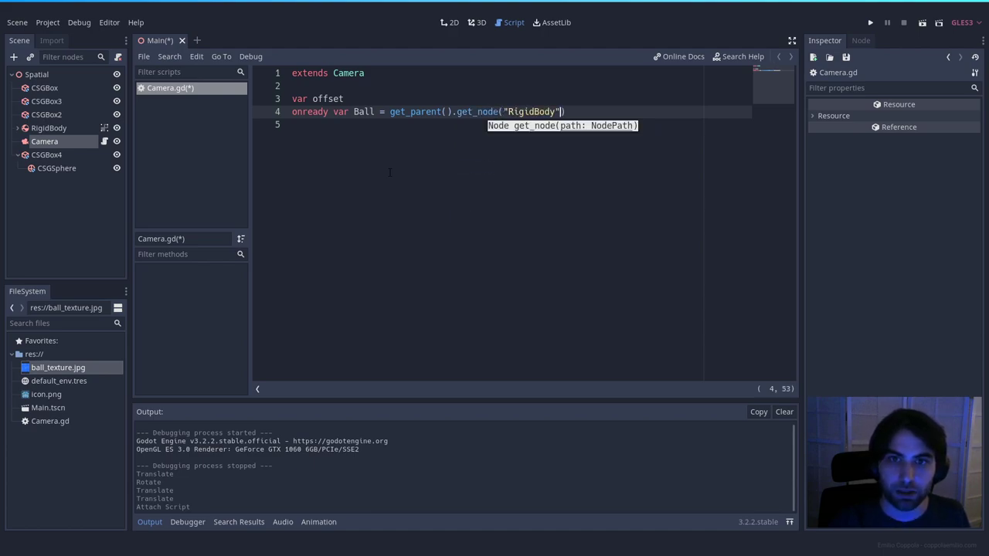
{"action": "key", "text": "Down"}
{"action": "key", "text": "Up"}
{"action": "key", "text": "End"}
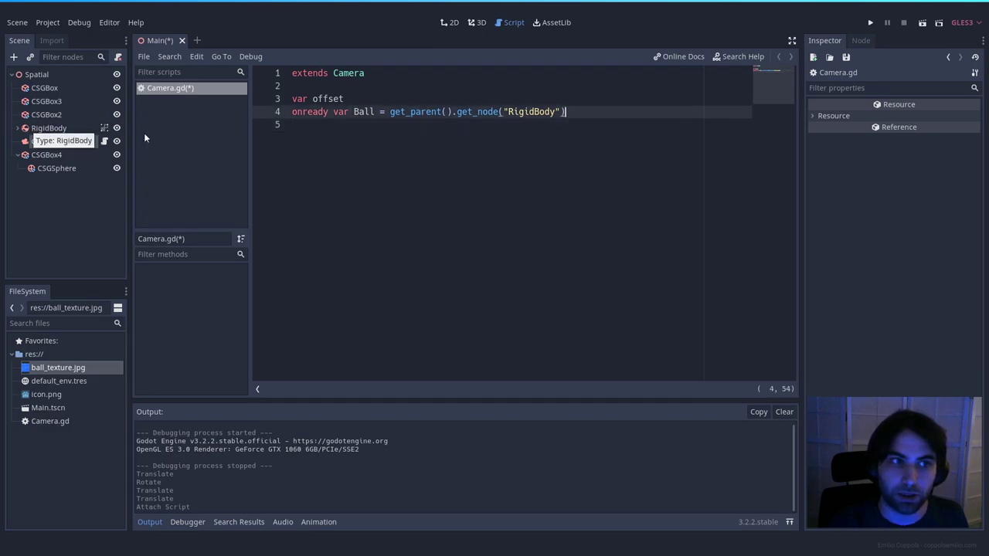
Add a _ready() function that sets offset = translation.
{"action": "key", "text": "Down"}
{"action": "key", "text": "Return"}
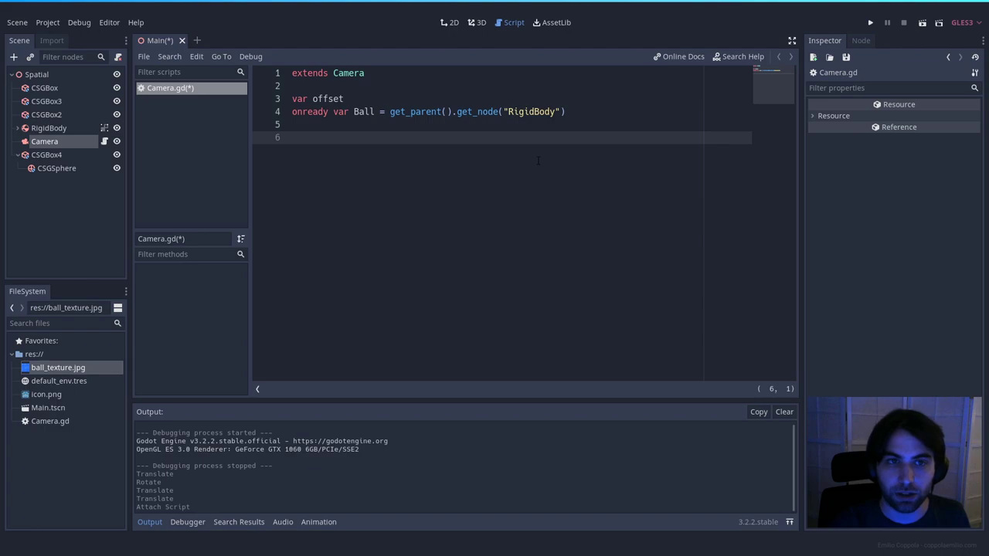
{"action": "type", "text": "func _read"}
{"action": "key", "text": "Return"}
{"action": "key", "text": "Return"}
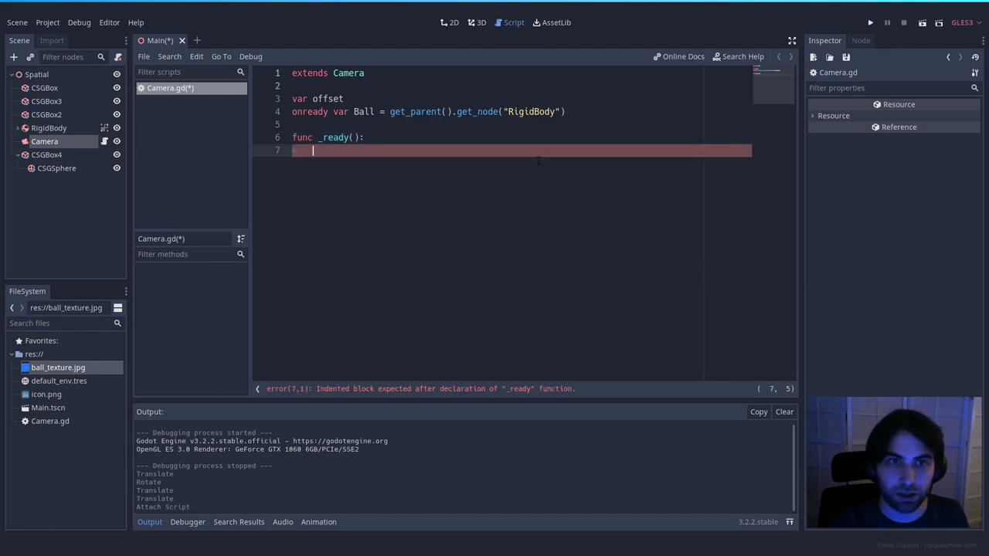
{"action": "type", "text": "offset = translation"}
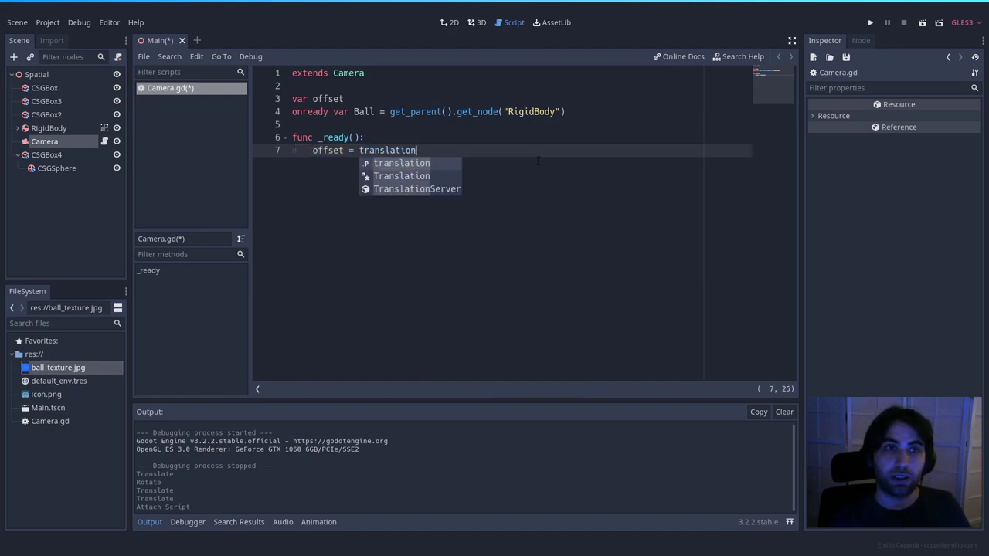
Inspect the Camera's Translation values while moving it along two axes, and undo both moves.
{"action": "left_click", "coordinate": [54, 116]}
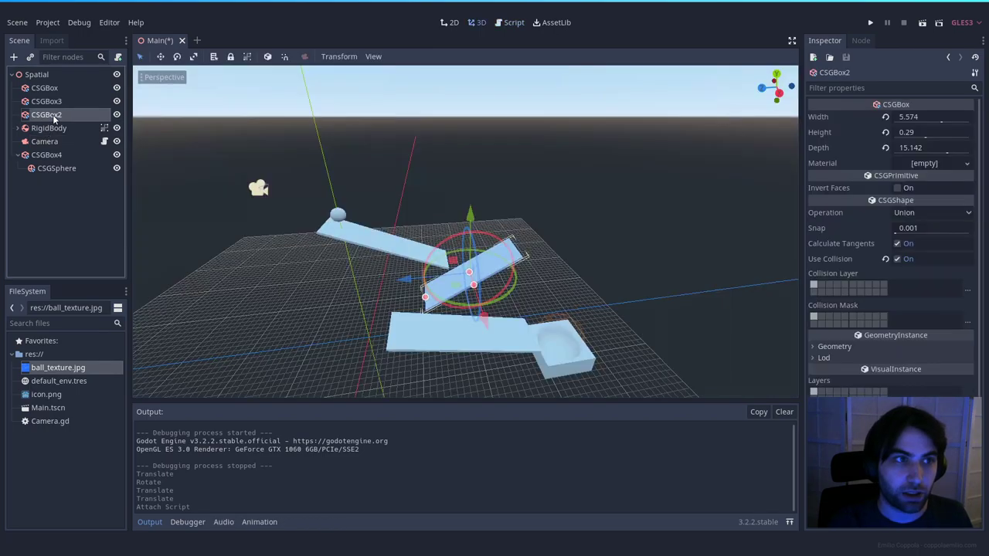
{"action": "left_click", "coordinate": [52, 140]}
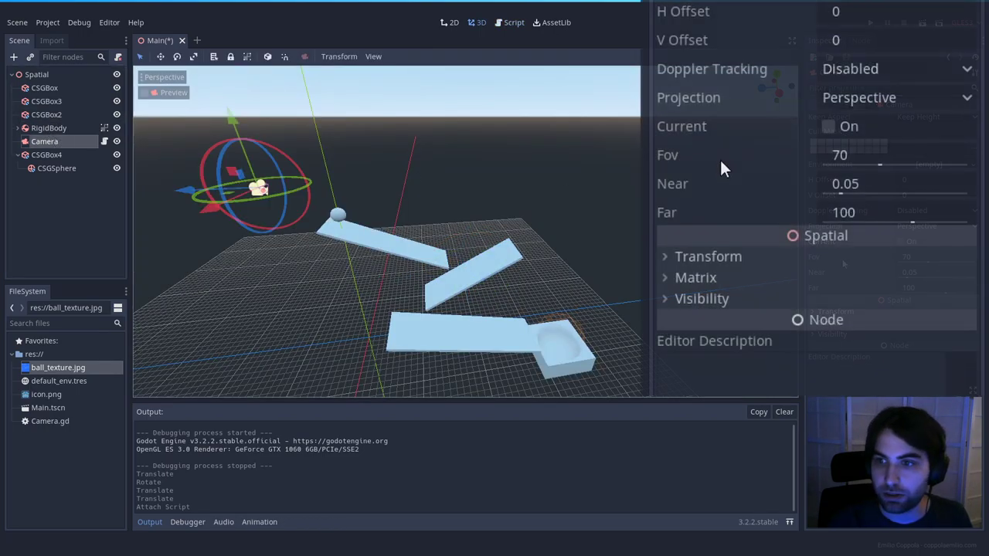
{"action": "left_click", "coordinate": [733, 260]}
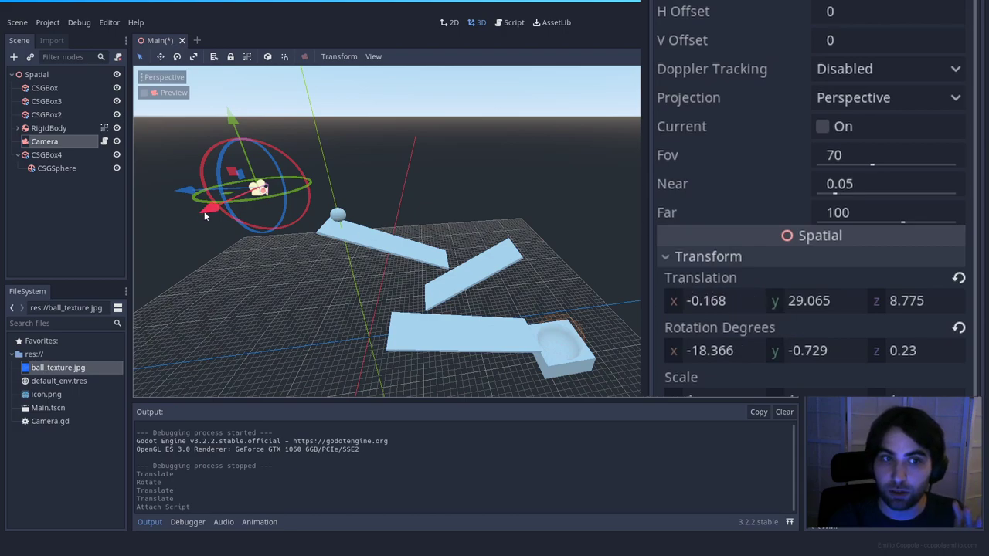
{"action": "mouse_move", "coordinate": [210, 213]}
{"action": "left_mouse_down"}
{"action": "mouse_move", "coordinate": [220, 197]}
{"action": "mouse_move", "coordinate": [209, 207]}
{"action": "left_mouse_up"}
{"action": "left_click_drag", "start_coordinate": [199, 141], "coordinate": [199, 153]}
{"action": "key", "text": "ctrl+z"}
{"action": "key", "text": "ctrl+z"}
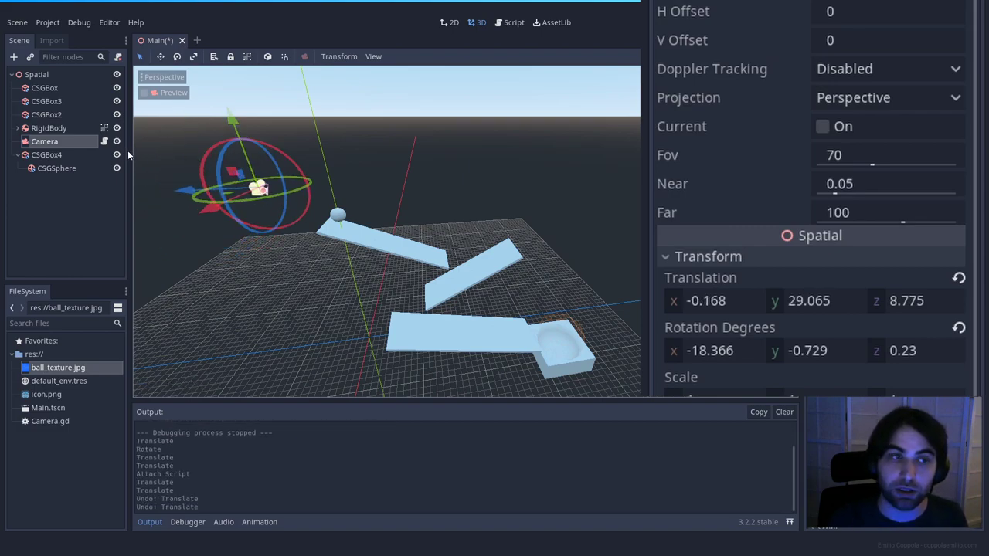
Extend the offset assignment in the Camera script's _ready() function to offset = translation - Ball.translation.
{"action": "left_click", "coordinate": [103, 142]}
{"action": "left_click", "coordinate": [444, 150]}
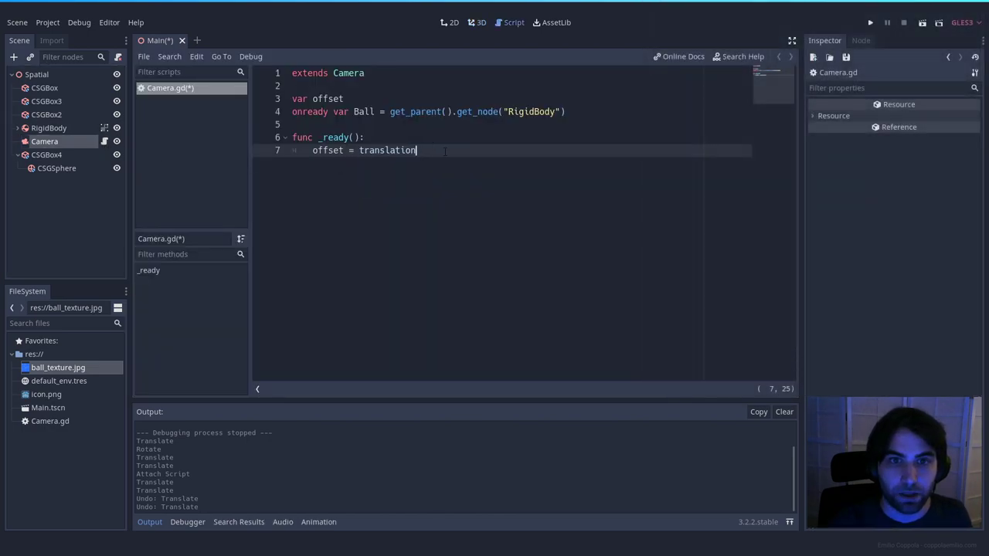
{"action": "type", "text": "-"}
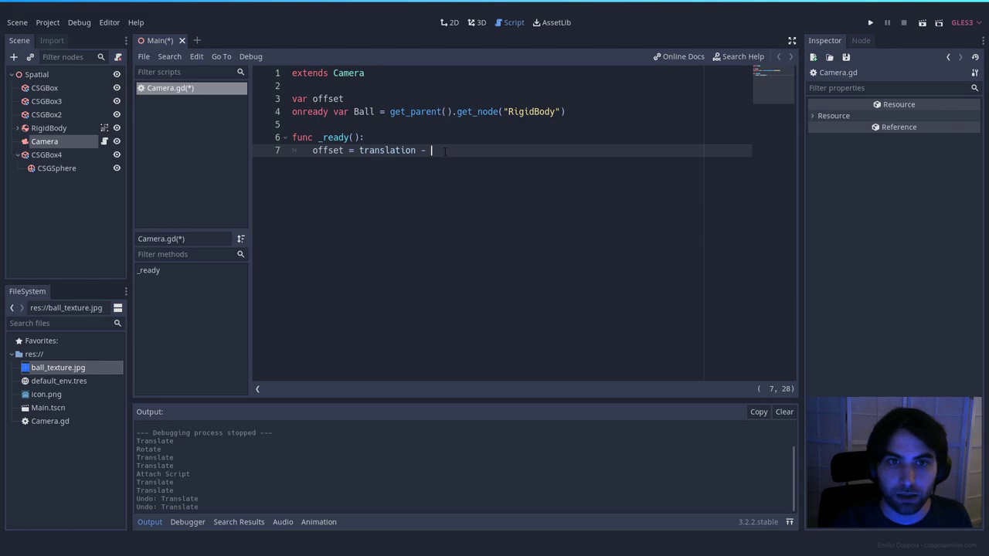
{"action": "type", "text": " B"}
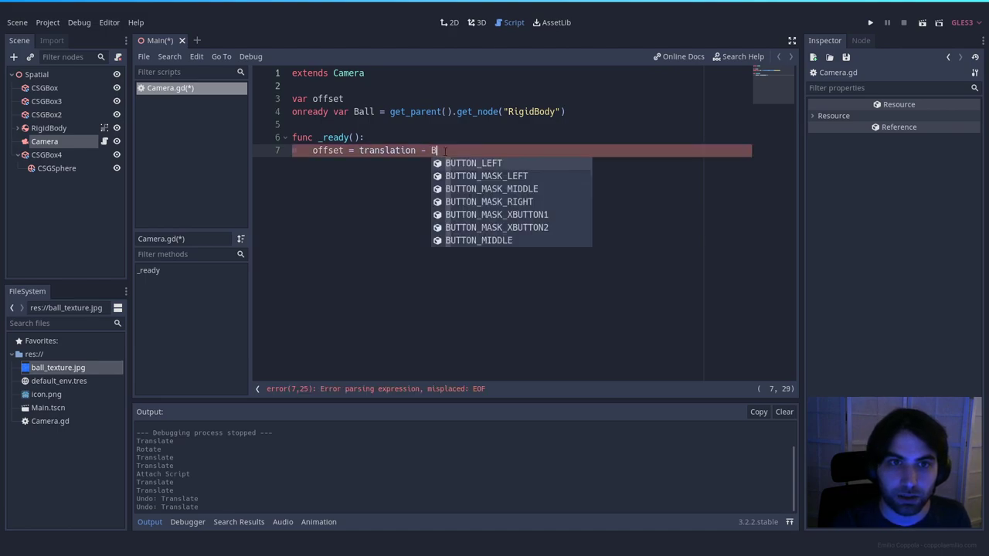
{"action": "type", "text": "all."}
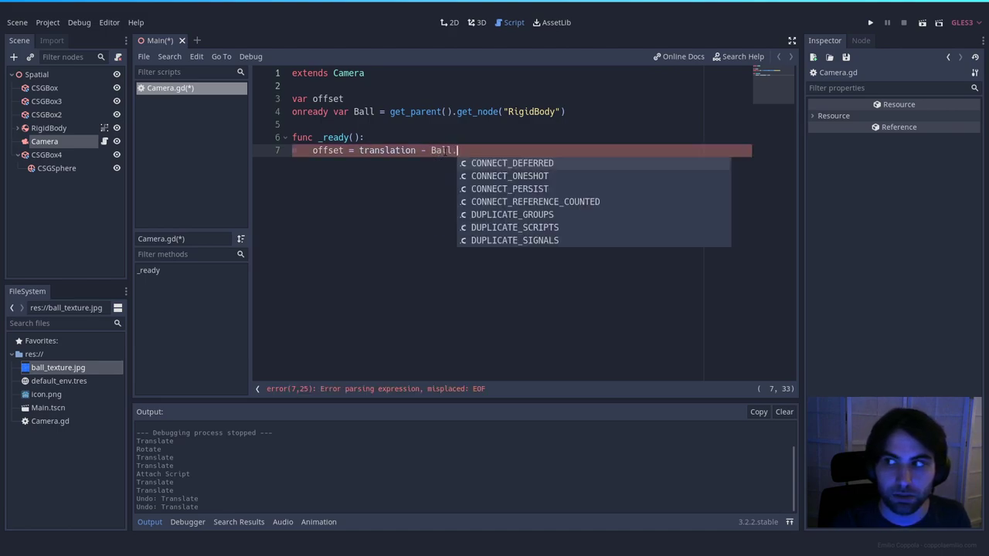
{"action": "type", "text": "transla"}
{"action": "key", "text": "Down"}
{"action": "key", "text": "Down"}
{"action": "key", "text": "Return"}
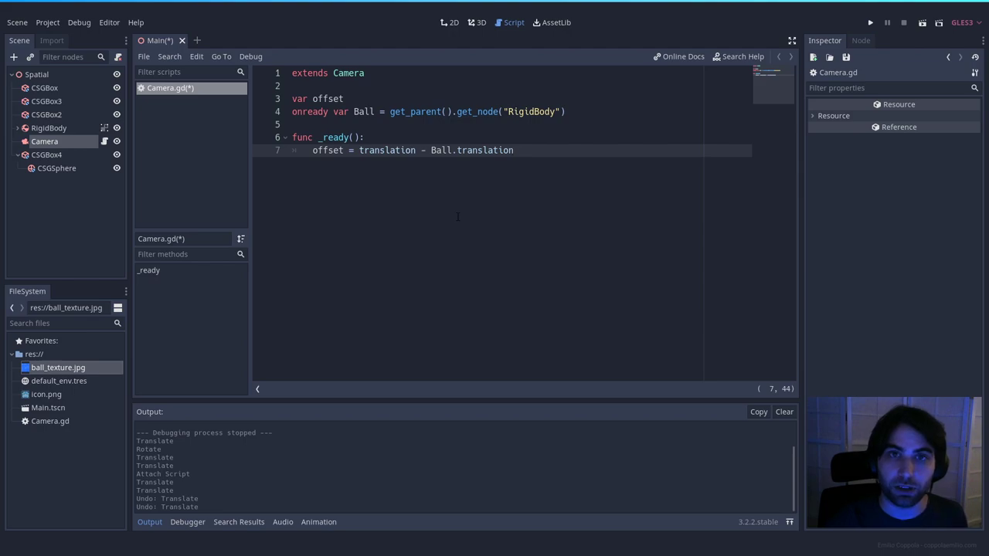
Add a _physics_process(delta) function below _ready() that sets translation = Ball.translation + offset.
{"action": "key", "text": "Return"}
{"action": "key", "text": "BackSpace"}
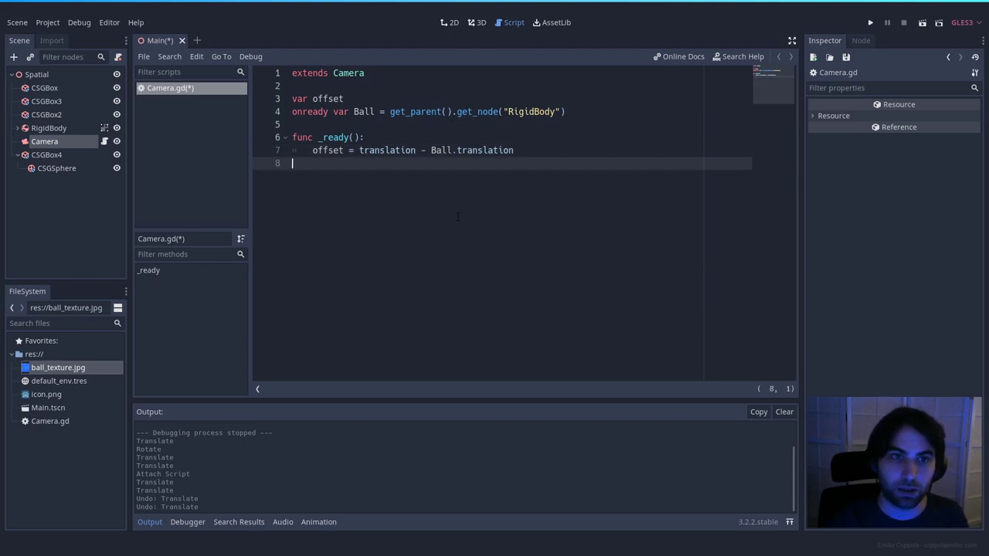
{"action": "key", "text": "Return"}
{"action": "type", "text": "func"}
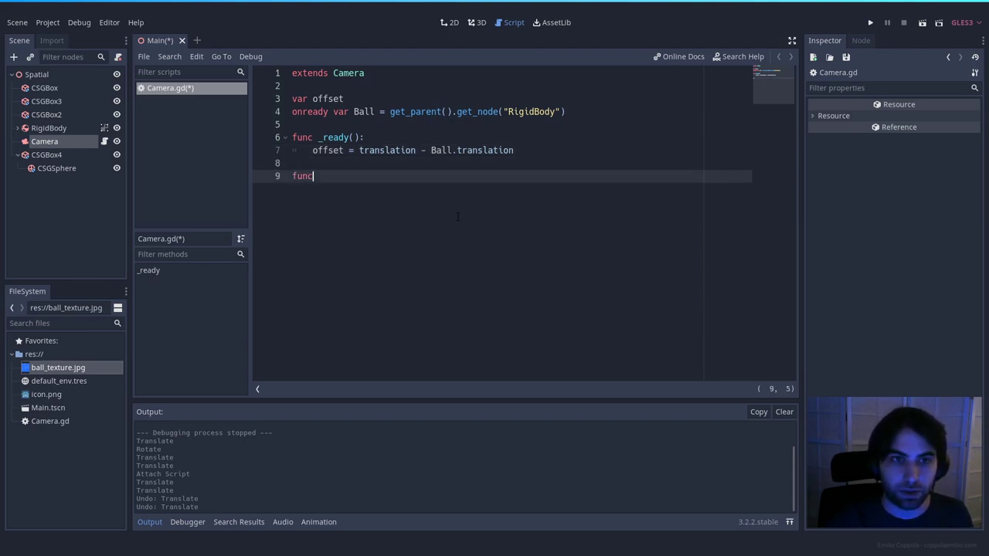
{"action": "type", "text": " _ps"}
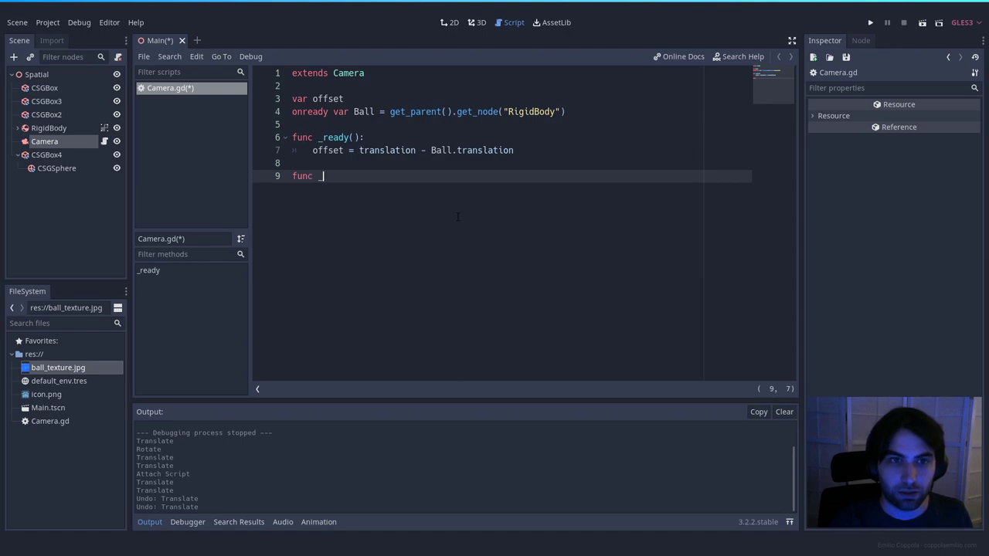
{"action": "key", "text": "Return"}
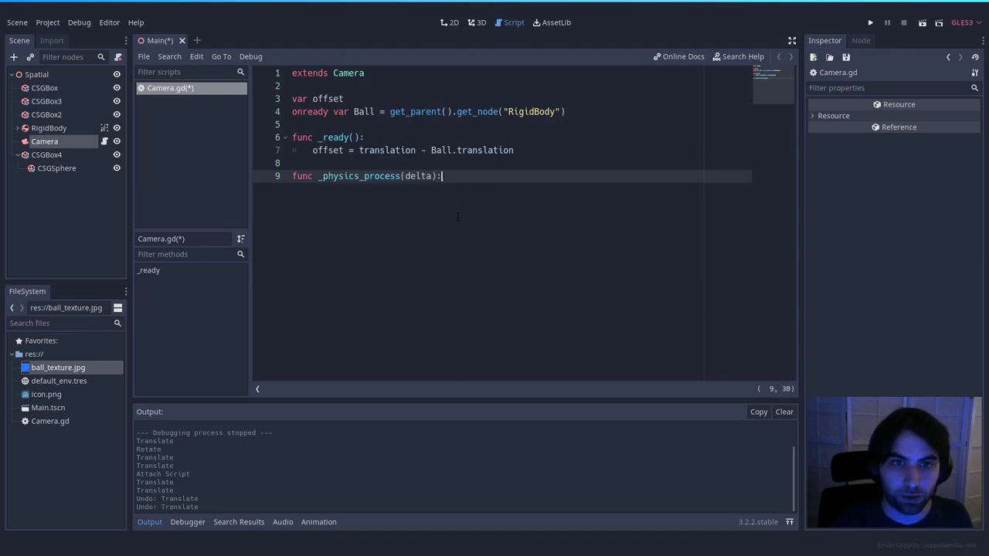
{"action": "key", "text": "Return"}
{"action": "type", "text": "tran"}
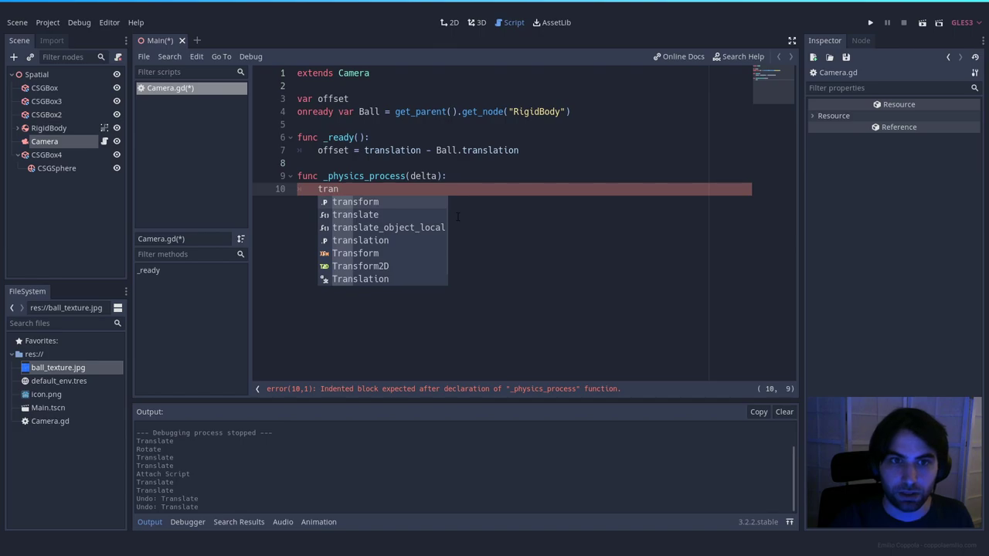
{"action": "type", "text": "slation"}
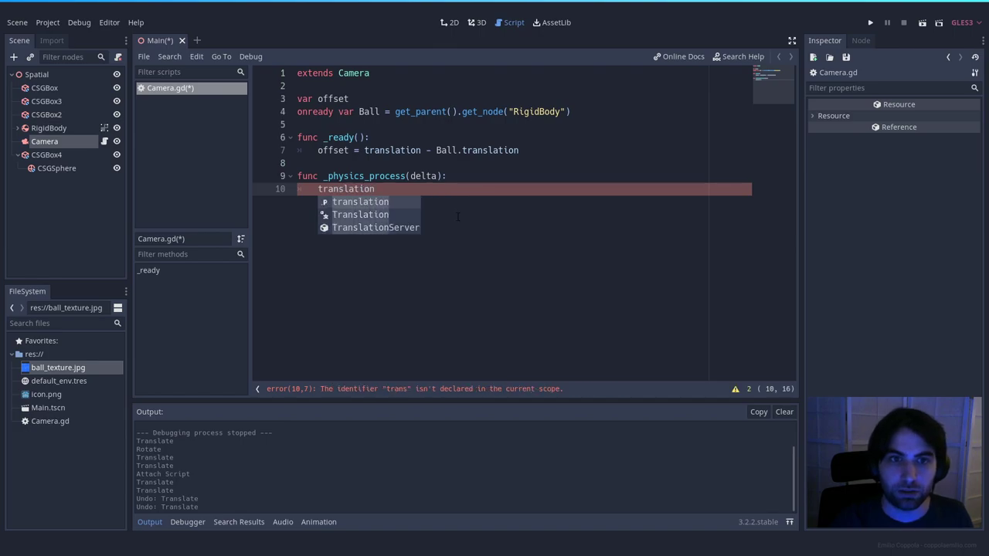
{"action": "type", "text": " = Ball"}
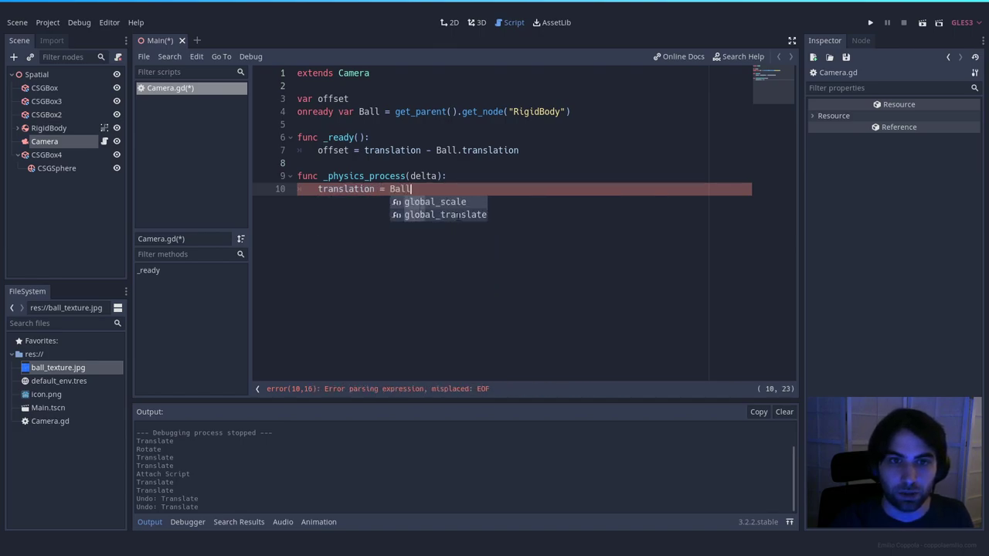
{"action": "type", "text": ".translation + offset"}
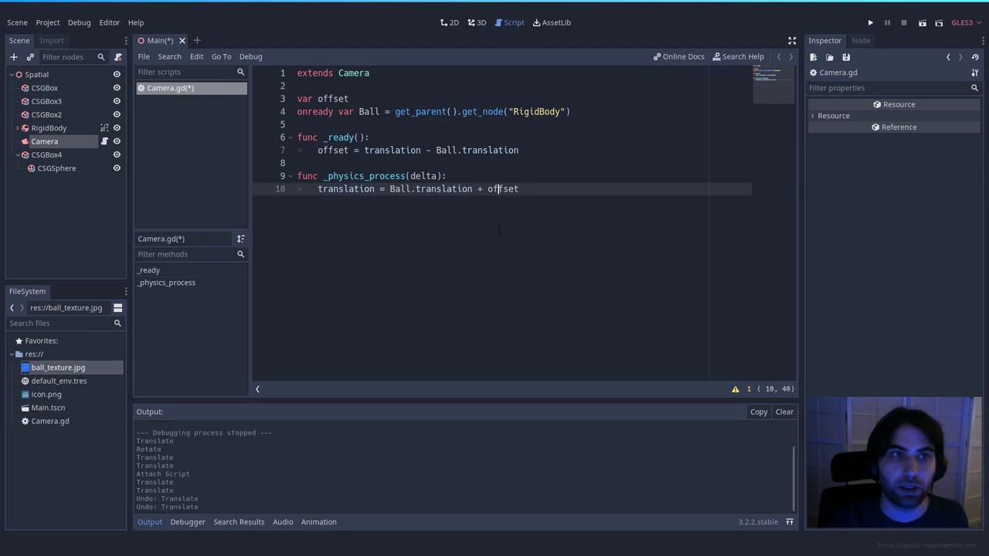
Run the current scene to check how the camera follows the ball, and stop it.
{"action": "left_click", "coordinate": [922, 22]}
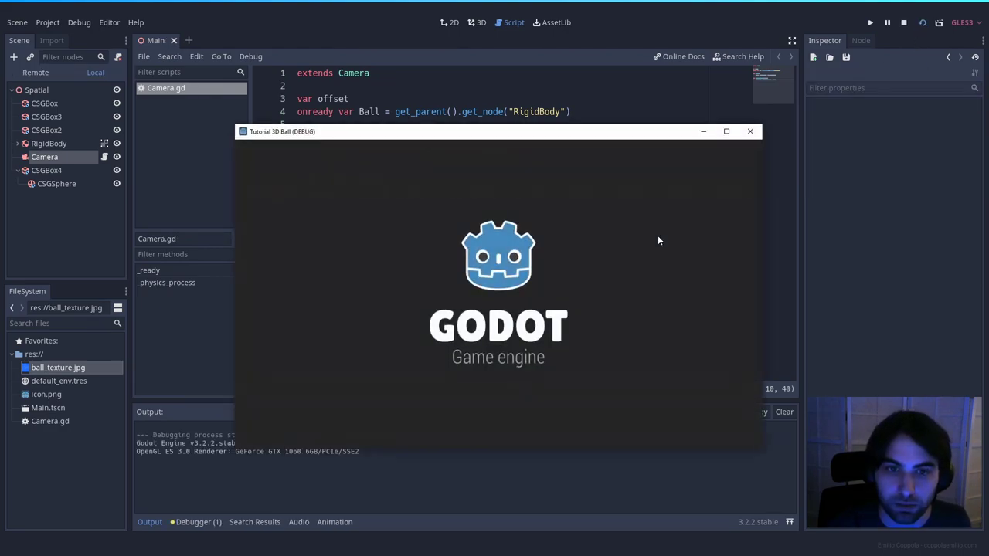
{"action": "key", "text": "Up"}
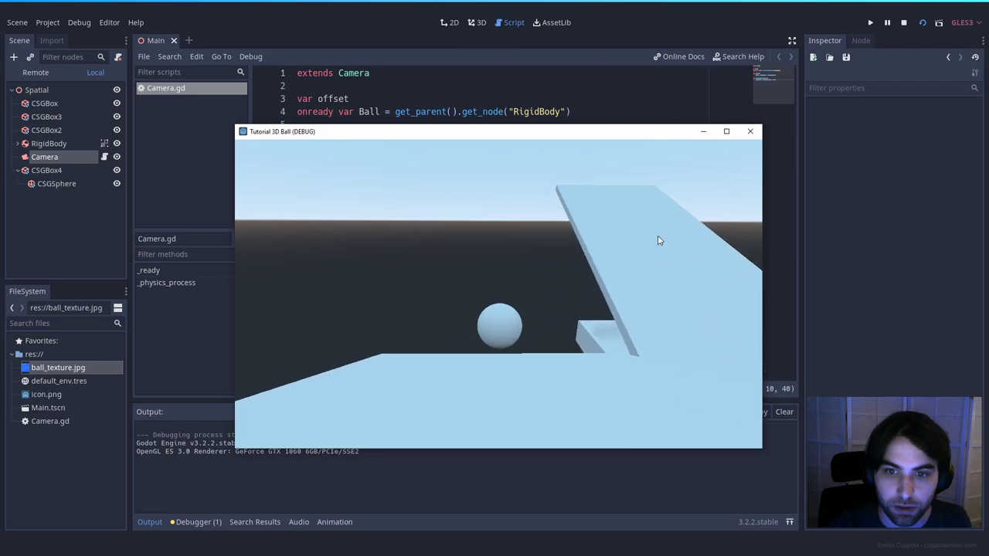
{"action": "key", "text": "F8"}
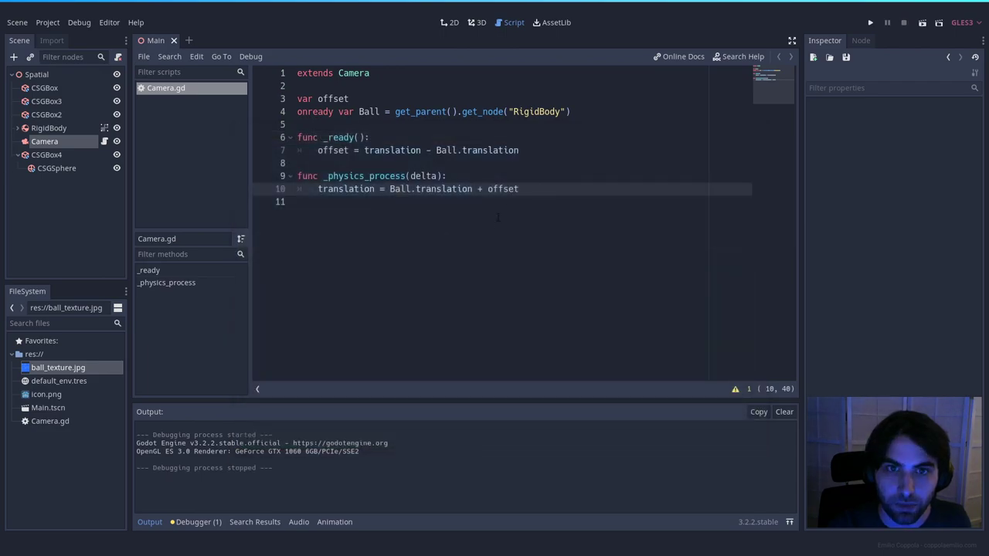
Attach a new GDScript file named Ball.gd to the RigidBody node.
{"action": "left_click", "coordinate": [65, 133]}
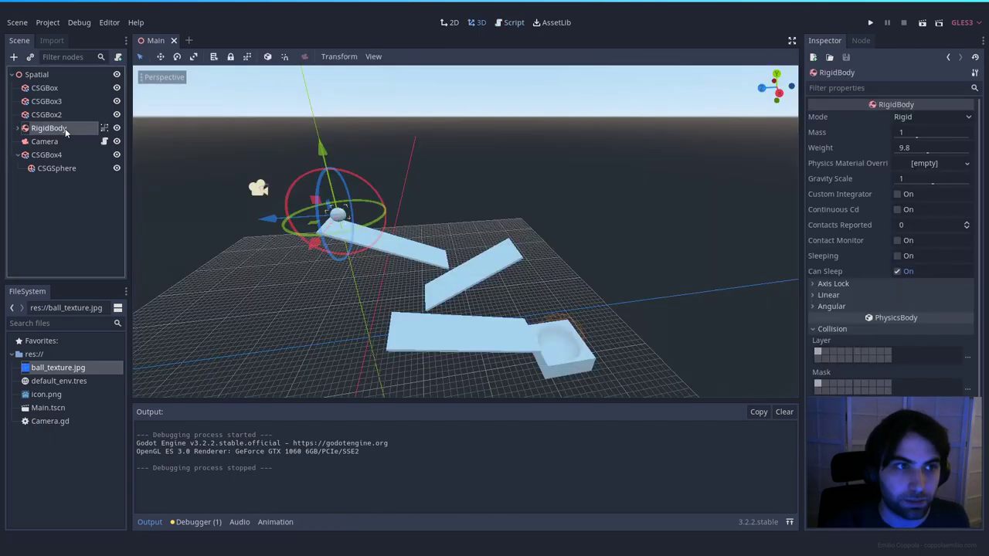
{"action": "right_click", "coordinate": [66, 132]}
{"action": "left_click", "coordinate": [97, 185]}
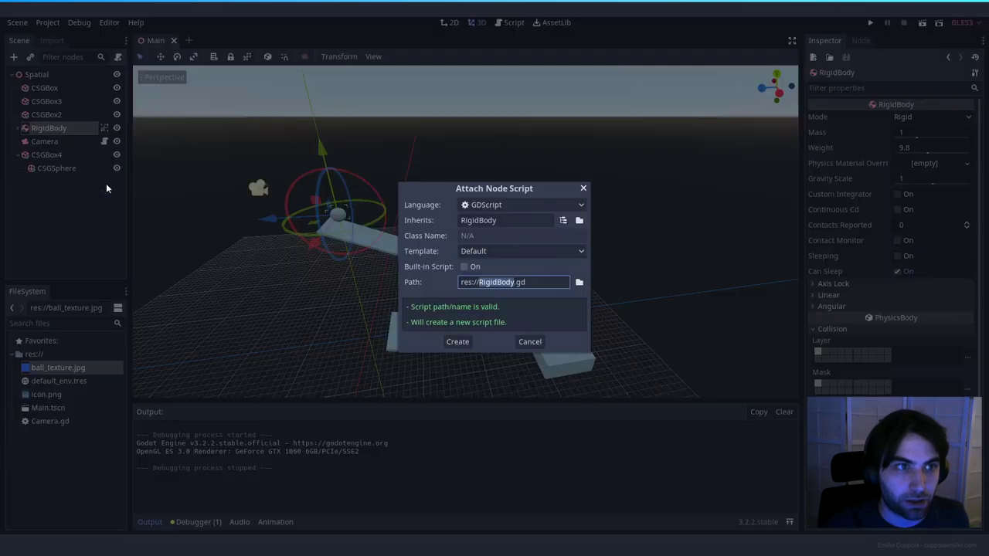
{"action": "type", "text": "Ball"}
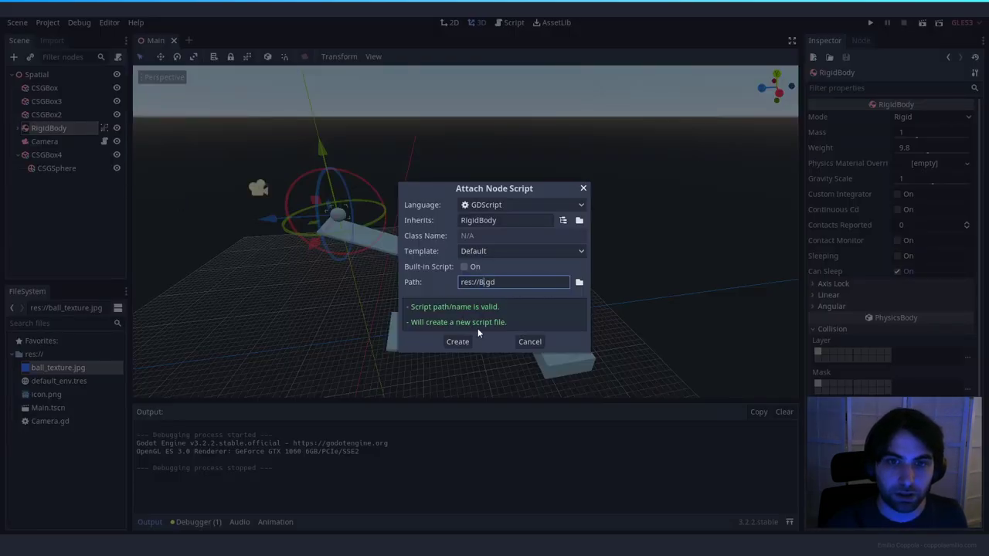
{"action": "key", "text": "Return"}
Replace the template code below the extends line in Ball.gd with var movement_speed = 0.05.
{"action": "left_click_drag", "start_coordinate": [478, 328], "coordinate": [289, 103]}
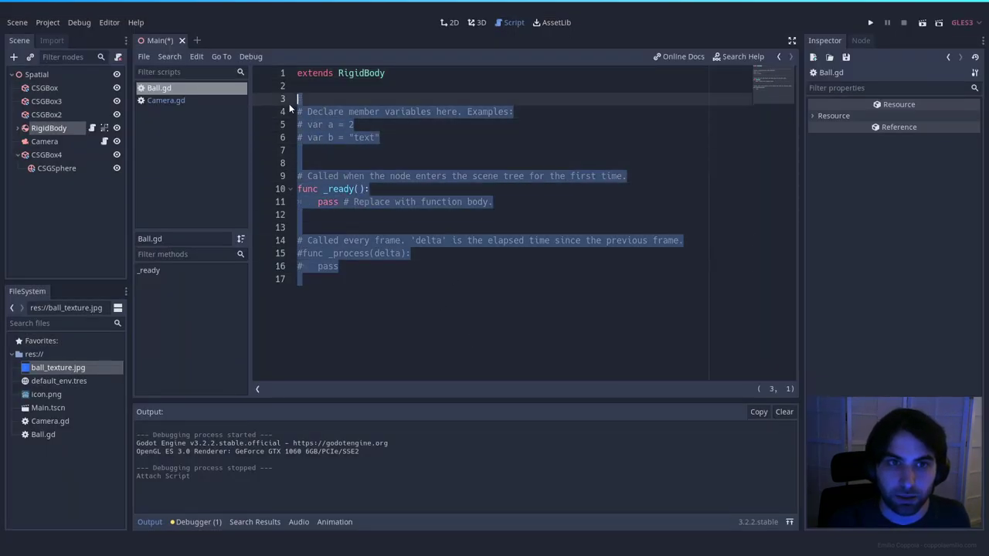
{"action": "key", "text": "BackSpace"}
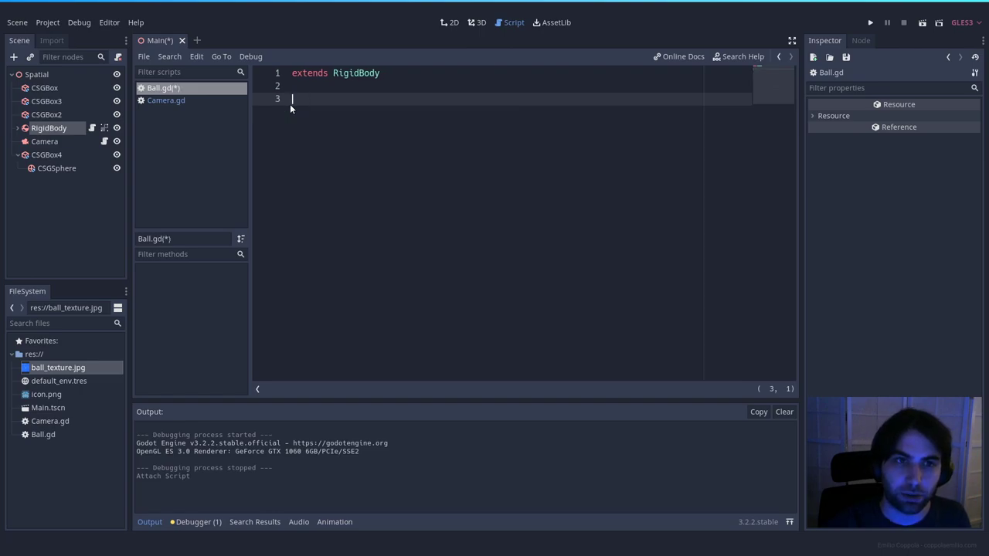
{"action": "type", "text": "var movement_speed = "}
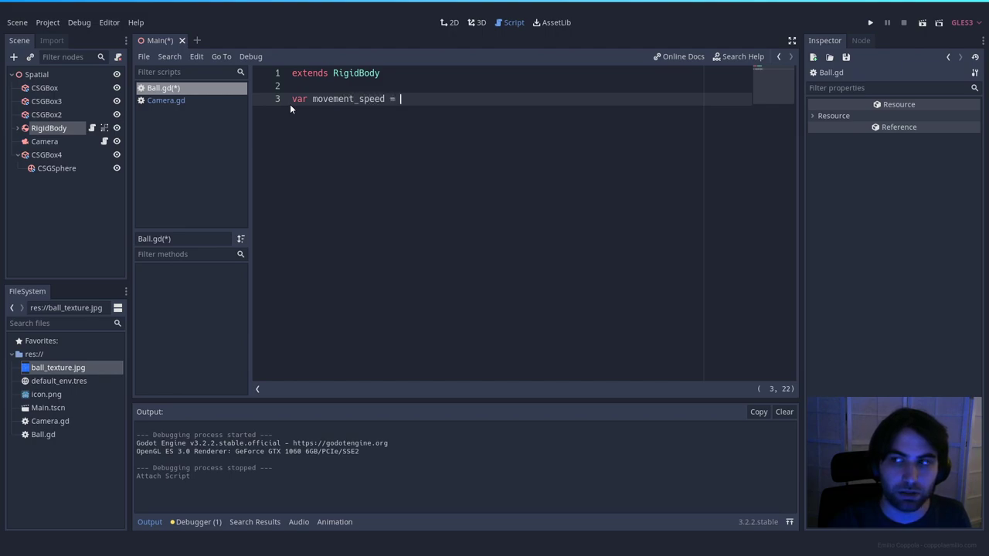
{"action": "type", "text": "0.04"}
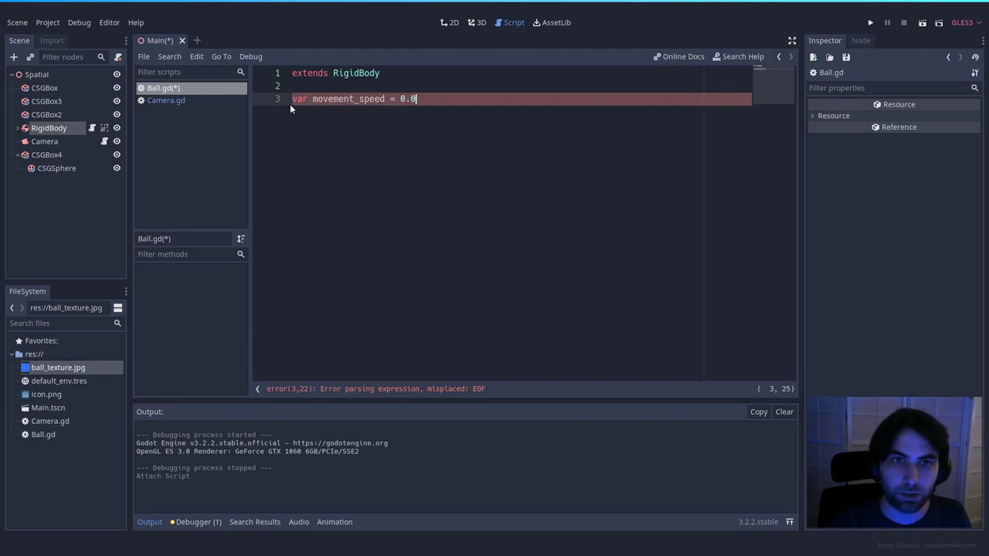
{"action": "key", "text": "BackSpace"}
{"action": "type", "text": "5"}
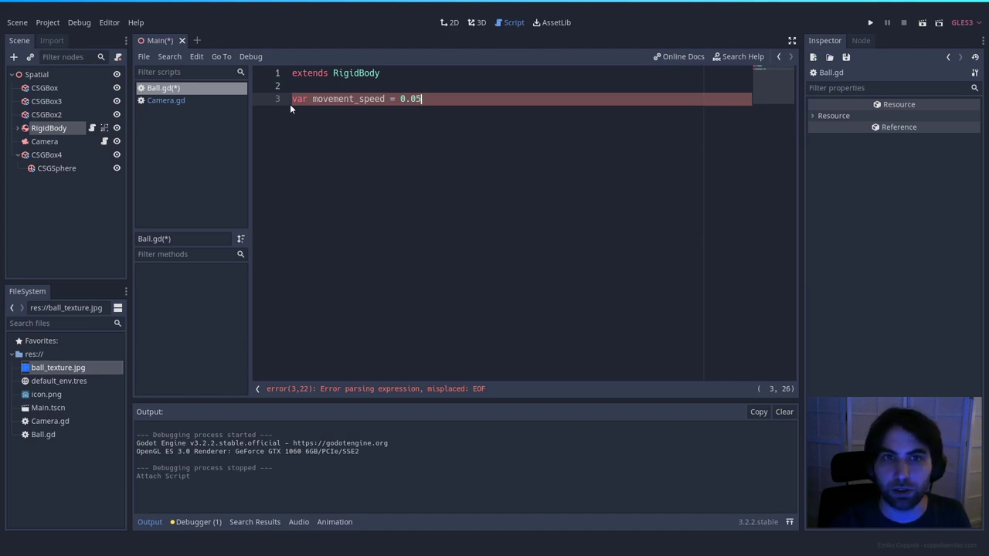
Add a _process(delta) function below the movement_speed variable in Ball.gd.
{"action": "key", "text": "Return"}
{"action": "key", "text": "Return"}
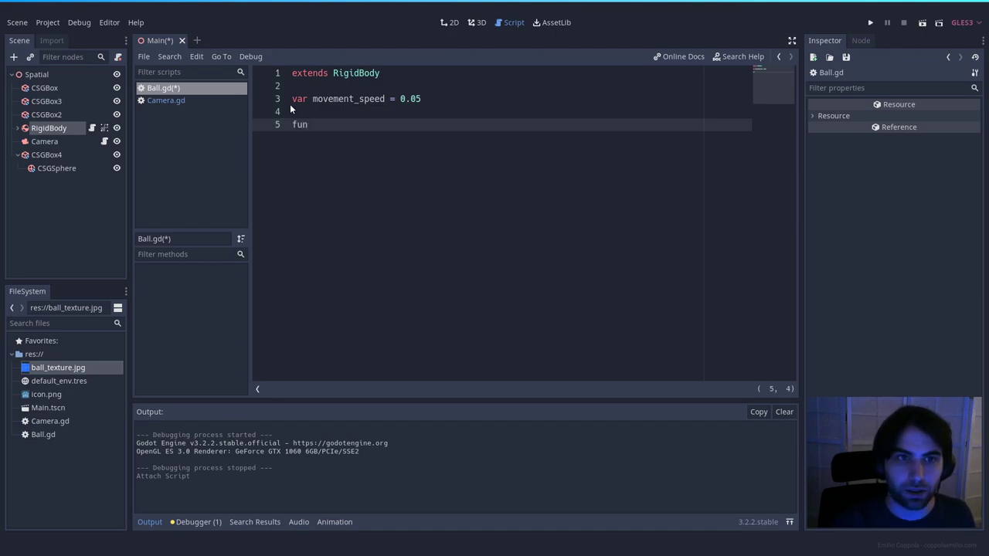
{"action": "type", "text": "_process"}
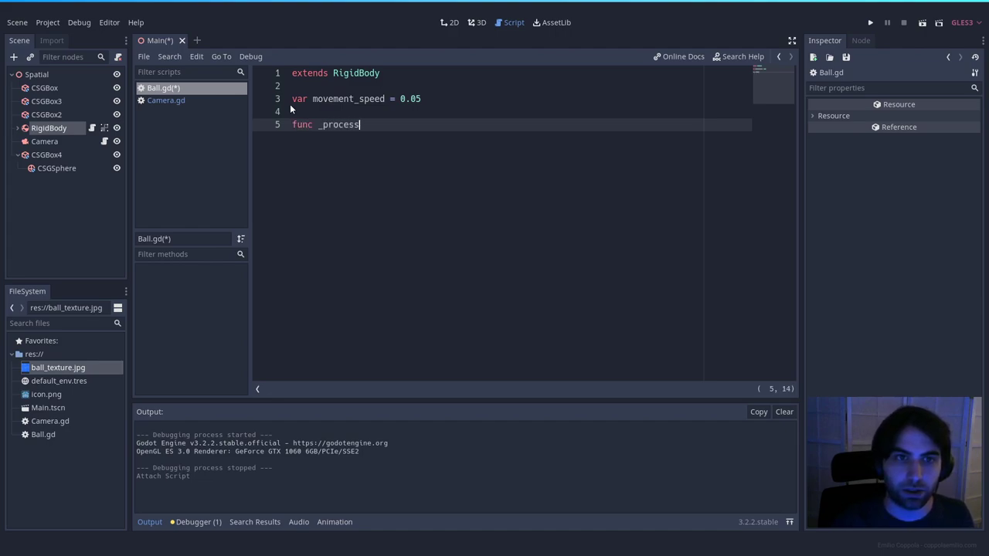
{"action": "key", "text": "Return"}
{"action": "key", "text": "Return"}
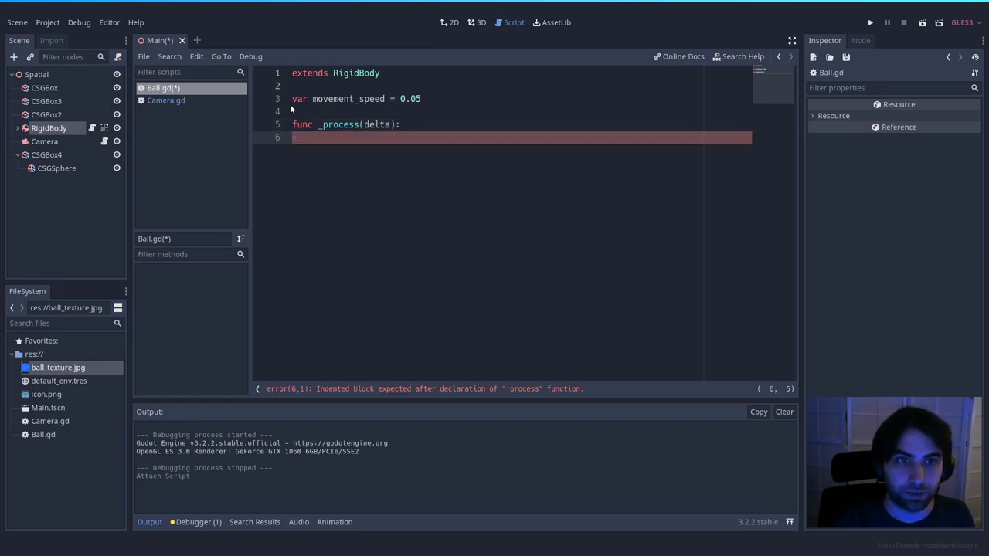
Start an if statement inside _process(delta) that calls Input.is_action_pressed().
{"action": "type", "text": "if Input,."}
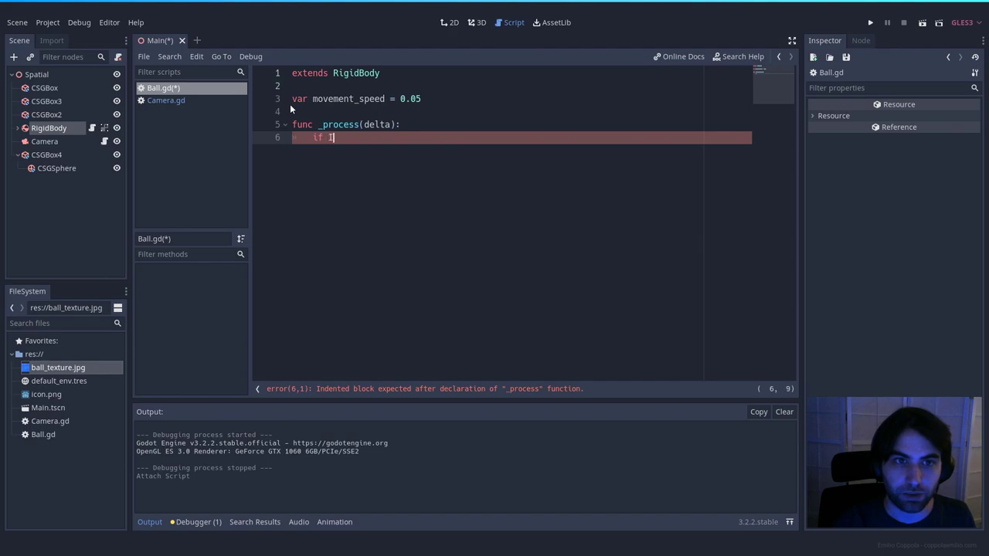
{"action": "key", "text": "BackSpace"}
{"action": "key", "text": "BackSpace"}
{"action": "type", "text": ".is_a"}
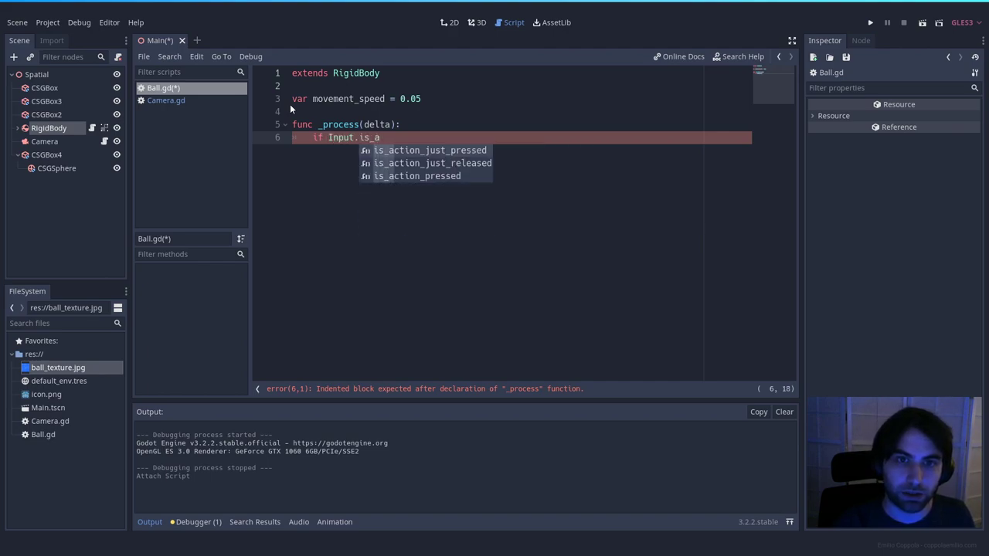
{"action": "key", "text": "Down"}
{"action": "key", "text": "Down"}
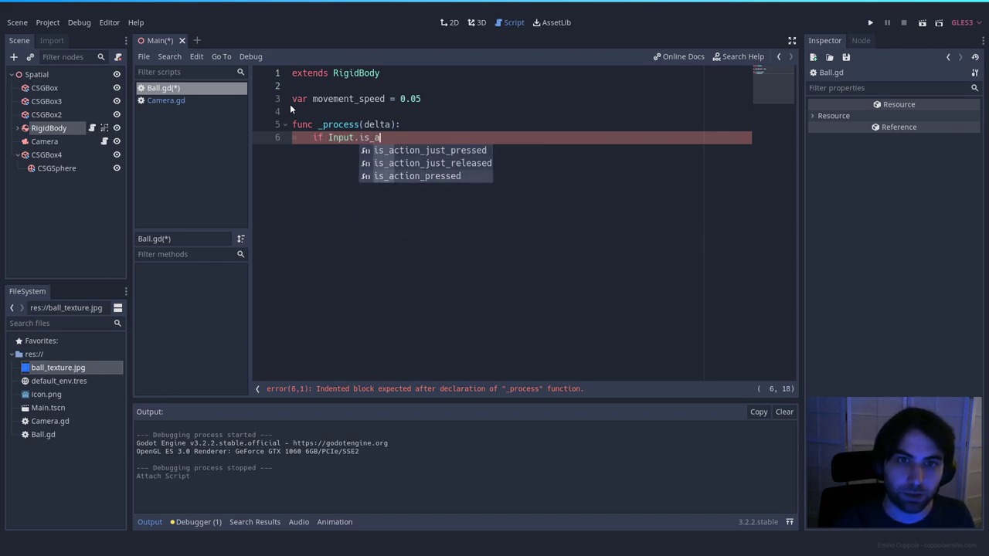
{"action": "key", "text": "Return"}
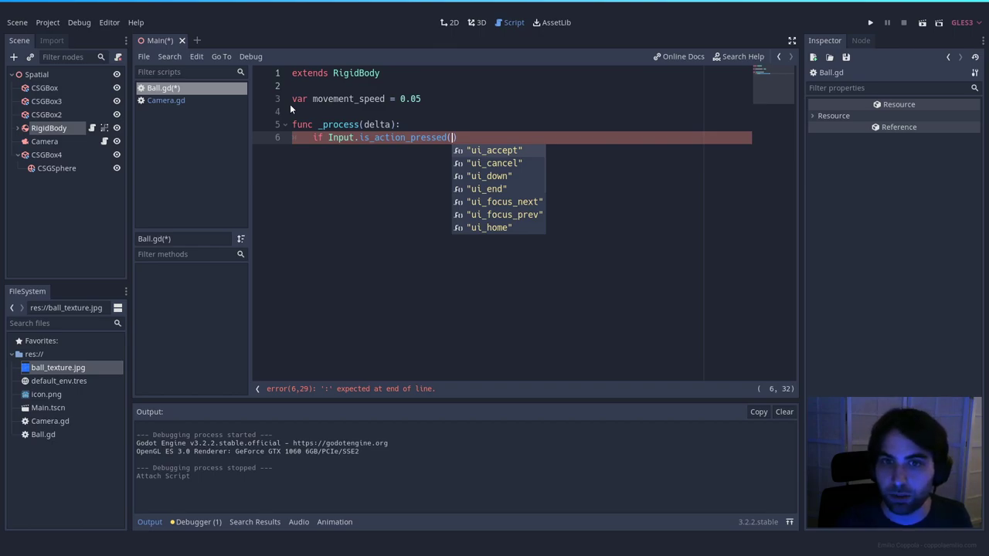
Give is_action_pressed the action "ui_left", close the condition with a colon, and add pass as its body.
{"action": "key", "text": "Down"}
{"action": "key", "text": "Down"}
{"action": "key", "text": "Down"}
{"action": "key", "text": "Down"}
{"action": "key", "text": "Down"}
{"action": "key", "text": "Down"}
{"action": "key", "text": "Down"}
{"action": "key", "text": "Down"}
{"action": "key", "text": "Down"}
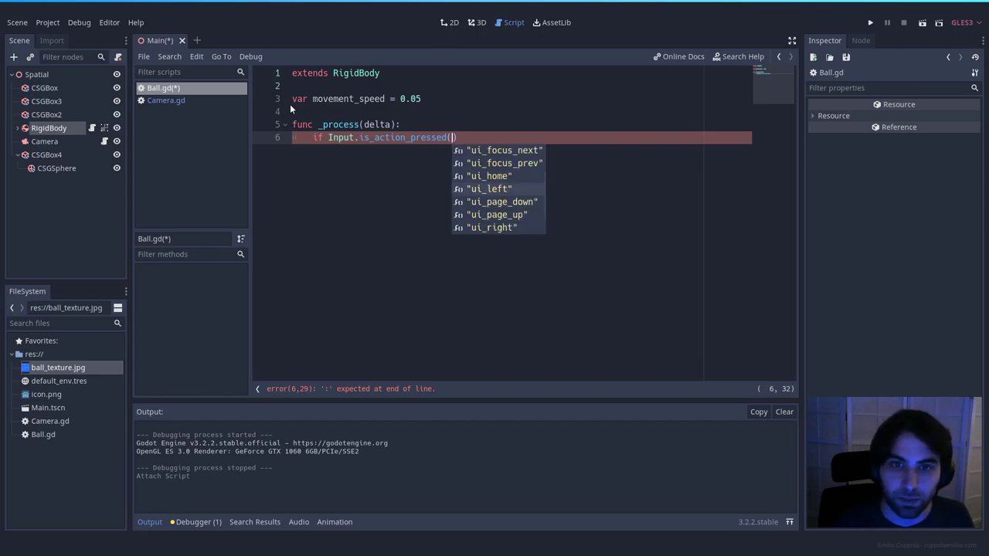
{"action": "key", "text": "Down"}
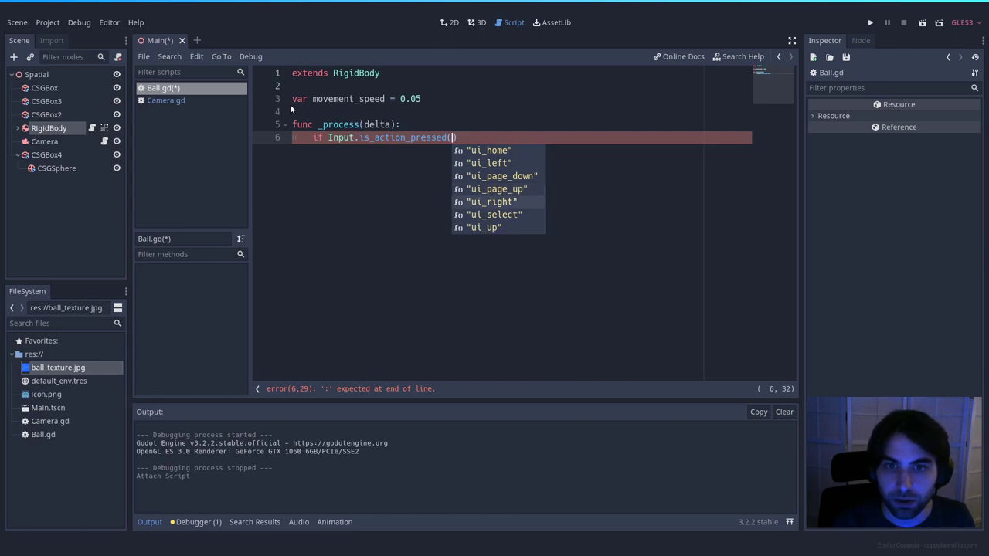
{"action": "key", "text": "Up"}
{"action": "key", "text": "Up"}
{"action": "key", "text": "Up"}
{"action": "key", "text": "Return"}
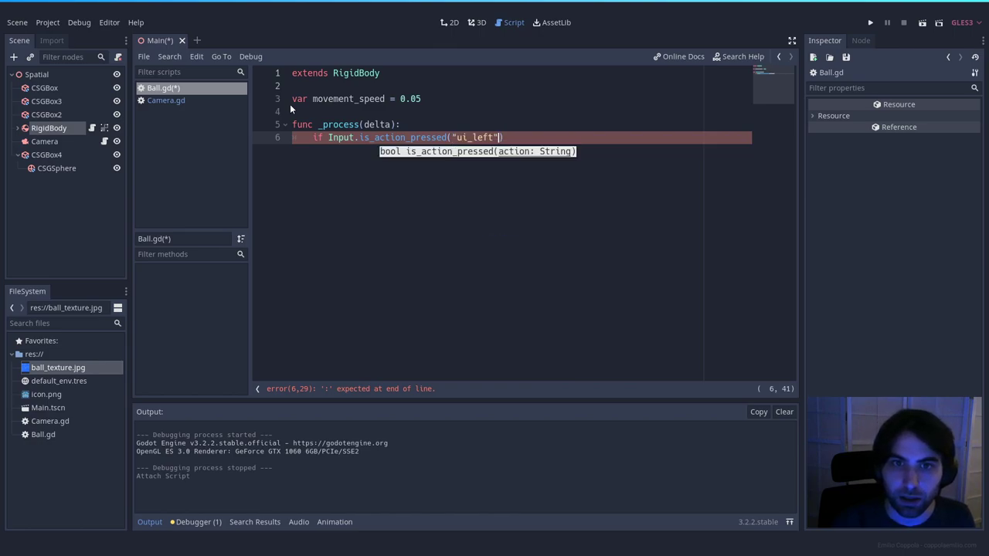
{"action": "type", "text": "):"}
{"action": "key", "text": "Return"}
{"action": "type", "text": "pass"}
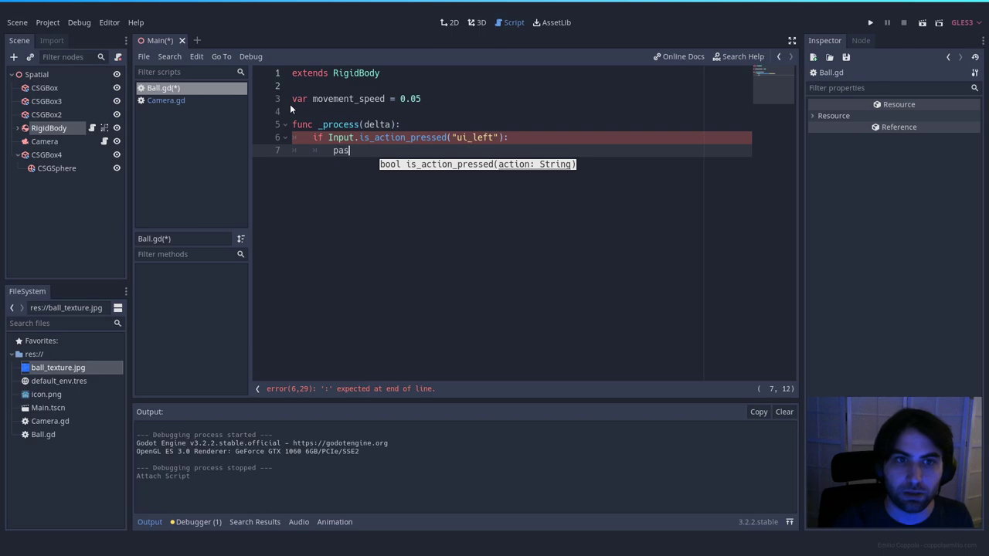
Add an empty line below pass in Ball.gd, indented to the same level as the ui_left if statement.
{"action": "key", "text": "Return"}
{"action": "type", "text": "if"}
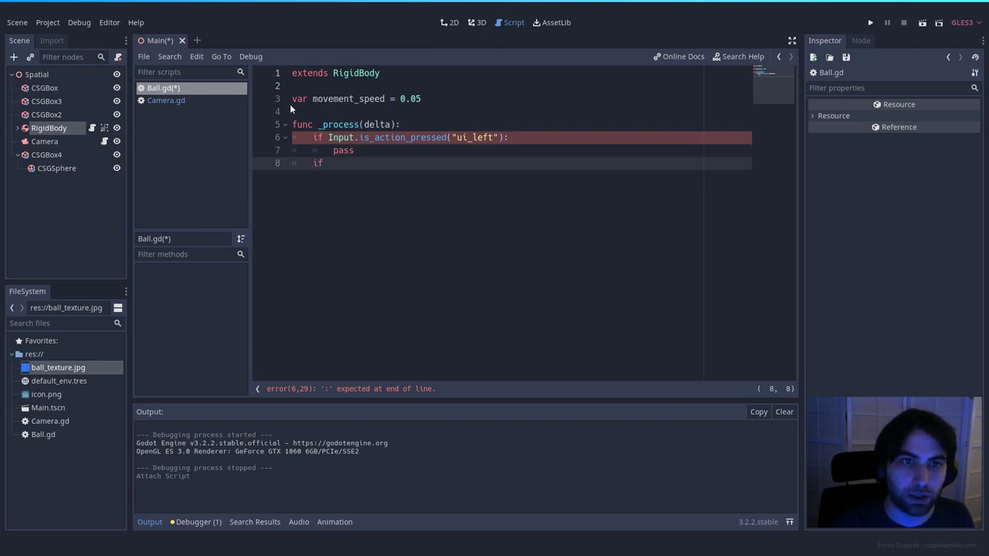
{"action": "key", "text": "Up"}
{"action": "key", "text": "End"}
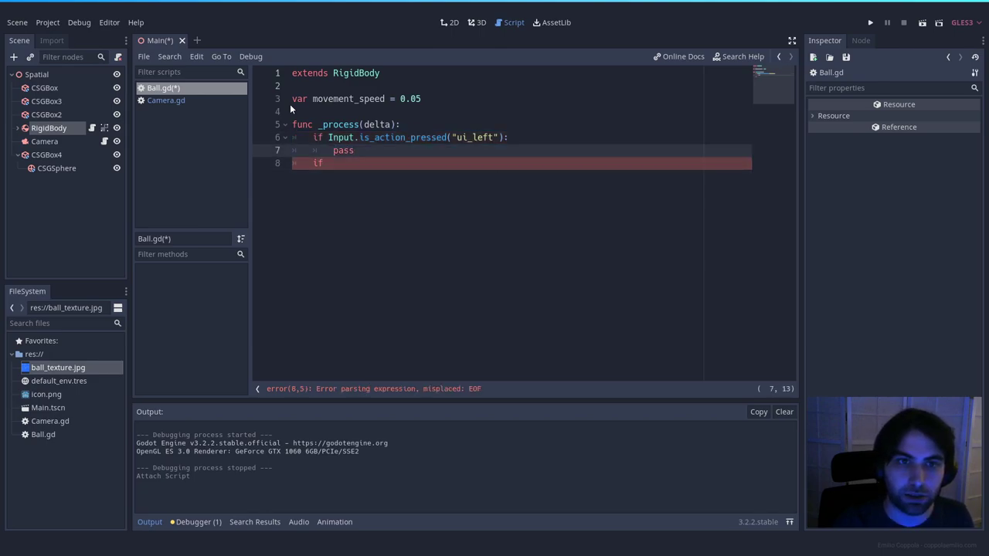
{"action": "key", "text": "Down"}
{"action": "key", "text": "BackSpace"}
{"action": "key", "text": "BackSpace"}
{"action": "key", "text": "BackSpace"}
Copy the ui_left if condition onto the empty line below pass.
{"action": "key", "text": "Up"}
{"action": "key", "text": "Up"}
{"action": "key", "text": "Up"}
{"action": "key", "text": "Down"}
{"action": "key", "text": "Right"}
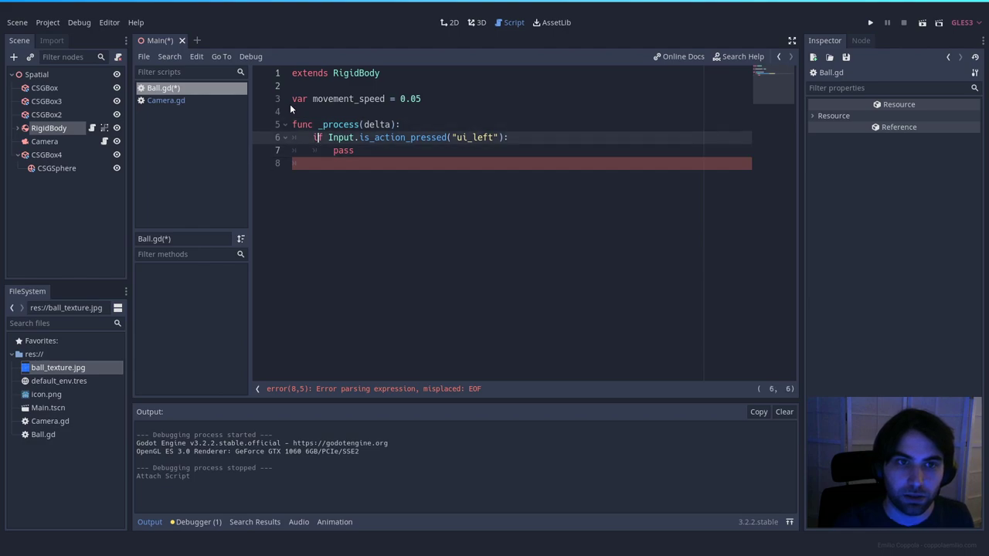
{"action": "key", "text": "Home"}
{"action": "key", "text": "shift+End"}
{"action": "key", "text": "ctrl+c"}
{"action": "key", "text": "Down"}
{"action": "key", "text": "Down"}
{"action": "key", "text": "ctrl+v"}
Change the copied condition's action to "ui_right" and add pass as its body.
{"action": "key", "text": "Left"}
{"action": "key", "text": "Left"}
{"action": "key", "text": "Left"}
{"action": "key", "text": "shift+Left"}
{"action": "key", "text": "shift+Left"}
{"action": "key", "text": "shift+Left"}
{"action": "key", "text": "shift+Left"}
{"action": "type", "text": "right\""}
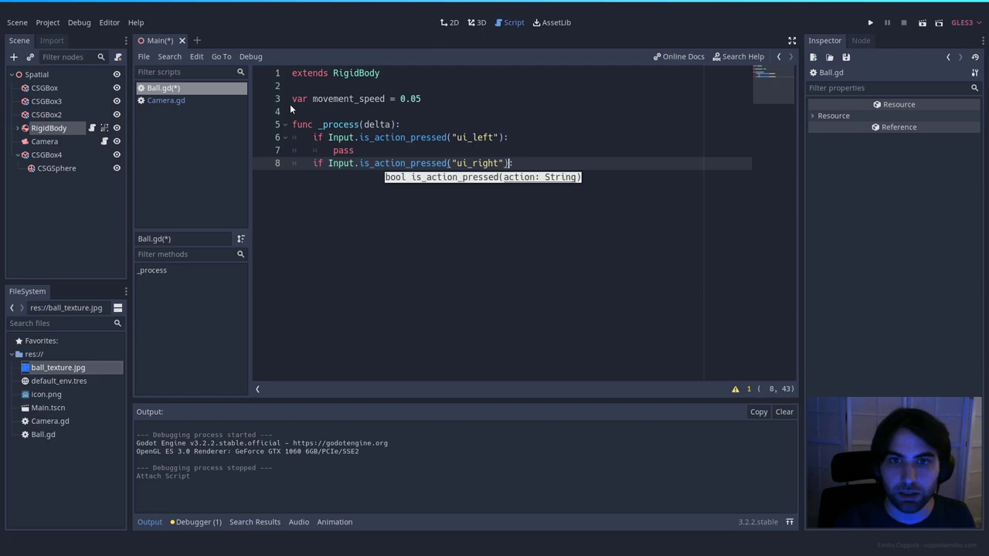
{"action": "key", "text": "End"}
{"action": "key", "text": "Return"}
{"action": "type", "text": "pass"}
Replace pass in the ui_left block with the beginning of an apply function call.
{"action": "key", "text": "Up"}
{"action": "key", "text": "Up"}
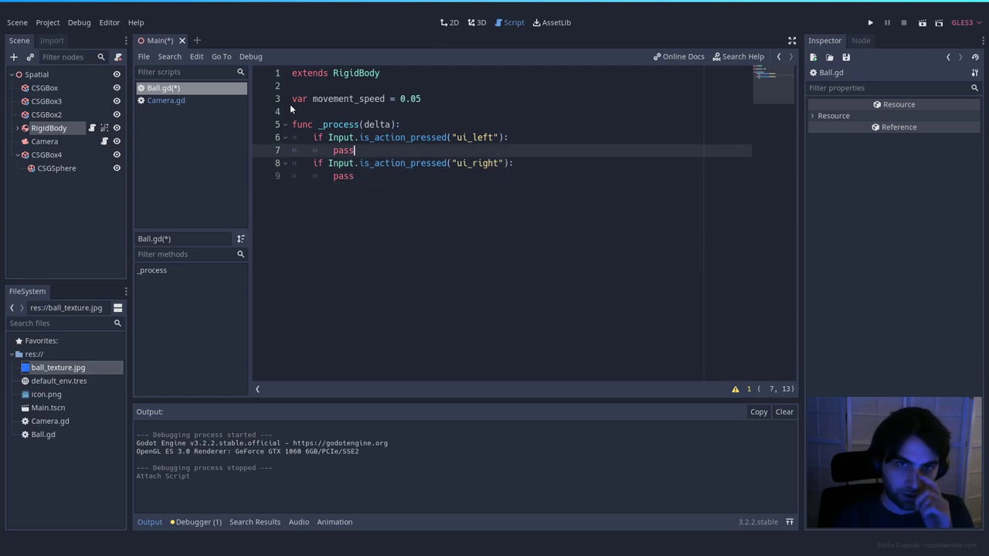
{"action": "key", "text": "Home"}
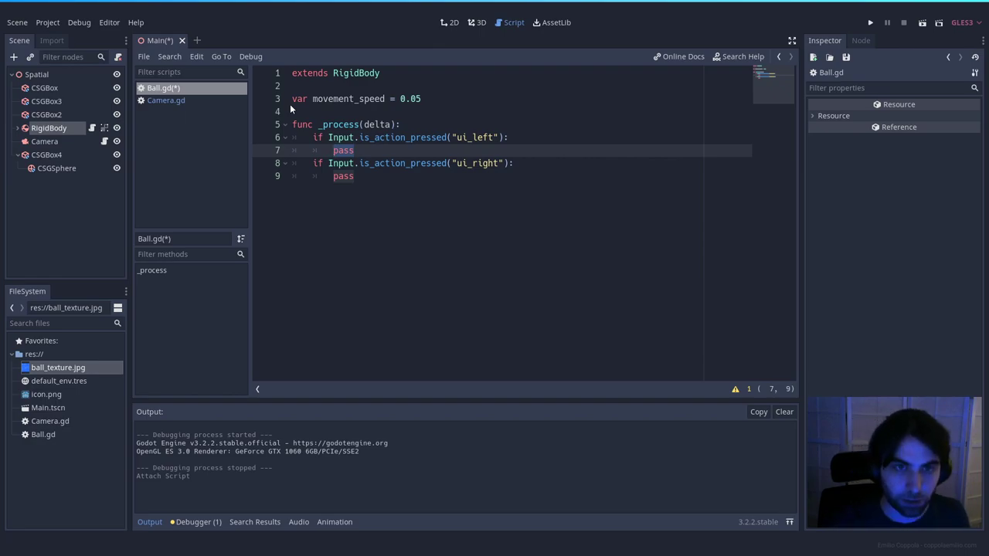
{"action": "type", "text": "apply"}
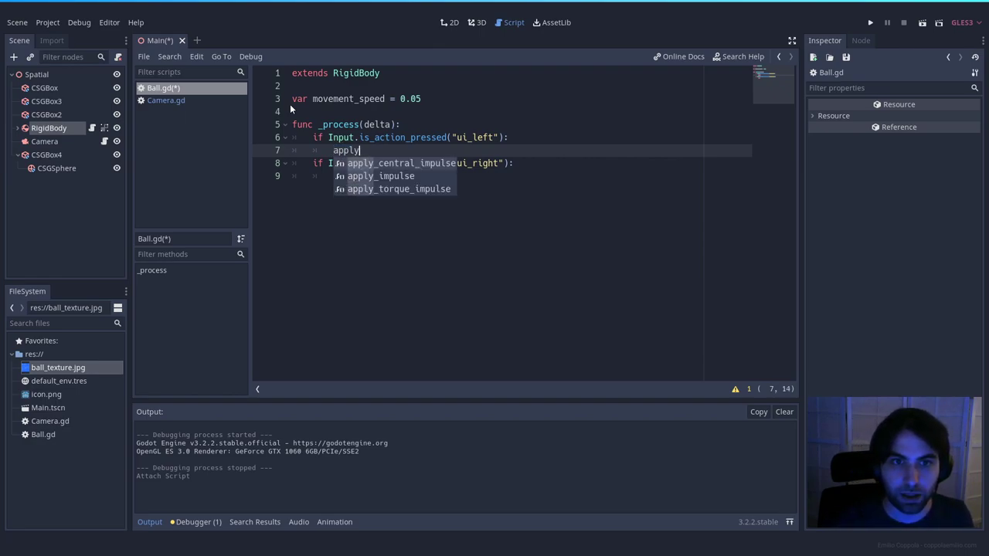
Complete the ui_left branch in Ball.gd with the call apply_central_impulse(Vector3(movement_speed, 0, 0)).
{"action": "key", "text": "Return"}
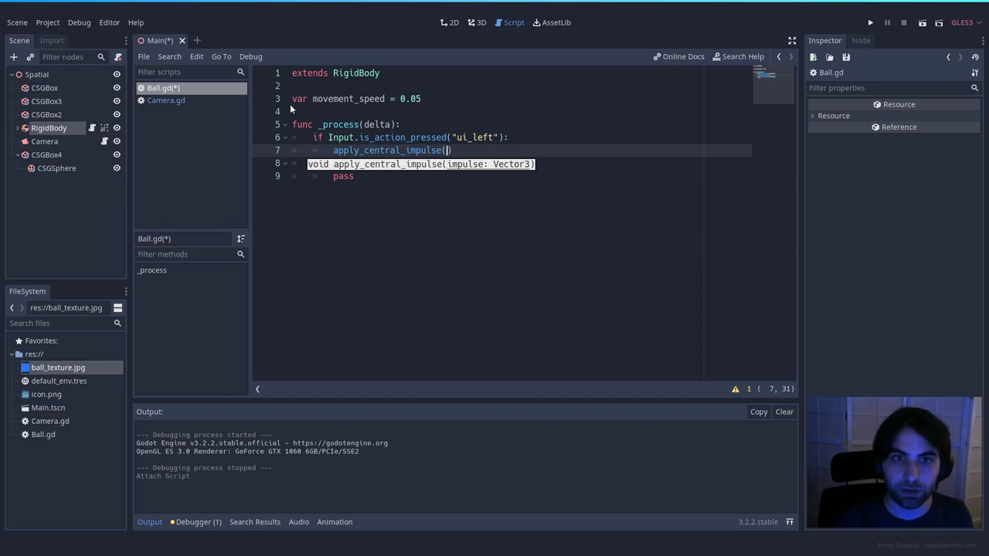
{"action": "type", "text": "Vec"}
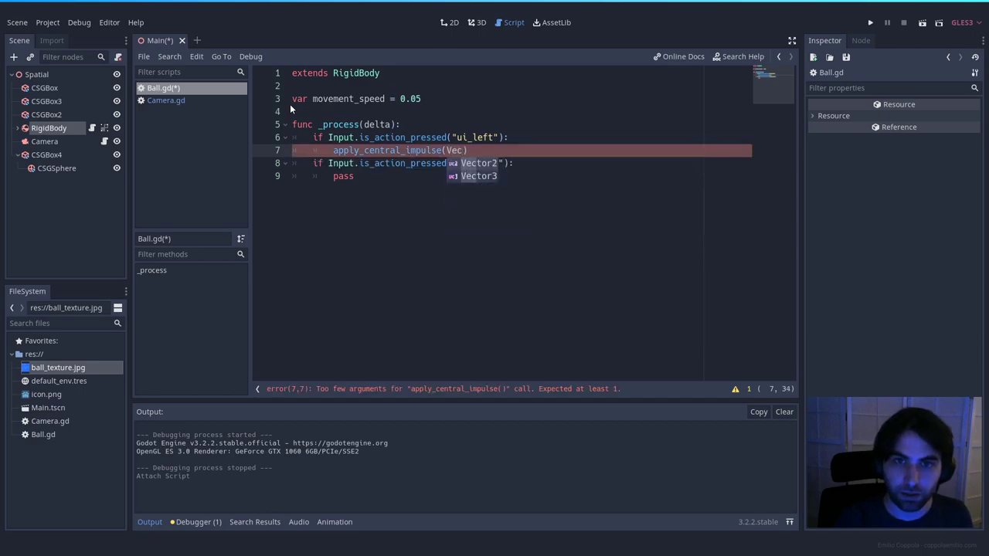
{"action": "type", "text": "tor3("}
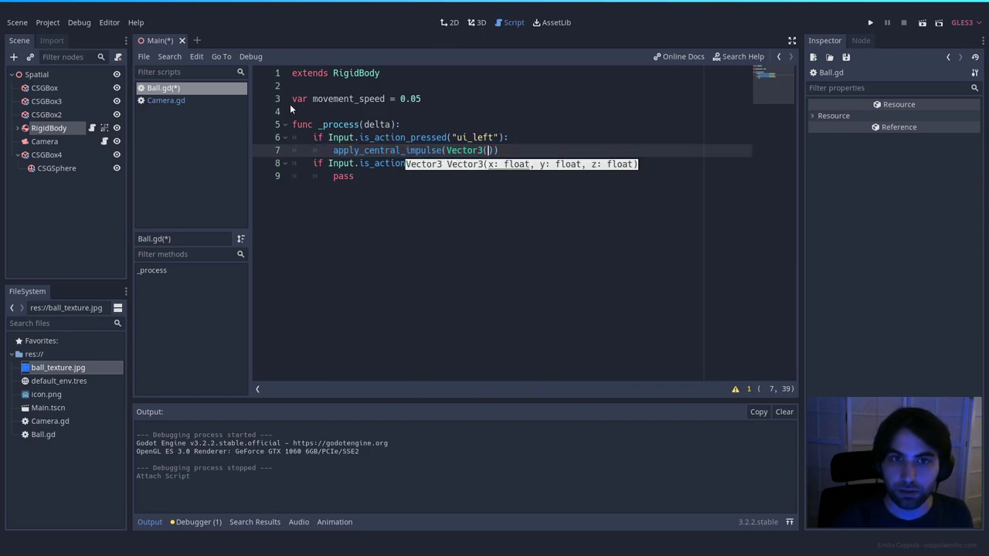
{"action": "type", "text": "move"}
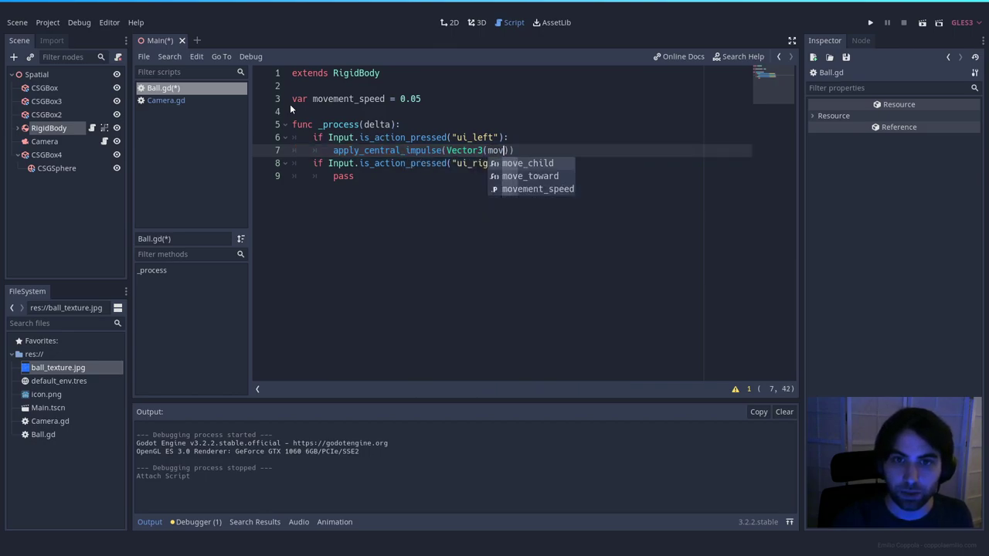
{"action": "key", "text": "Down"}
{"action": "key", "text": "Down"}
{"action": "key", "text": "Return"}
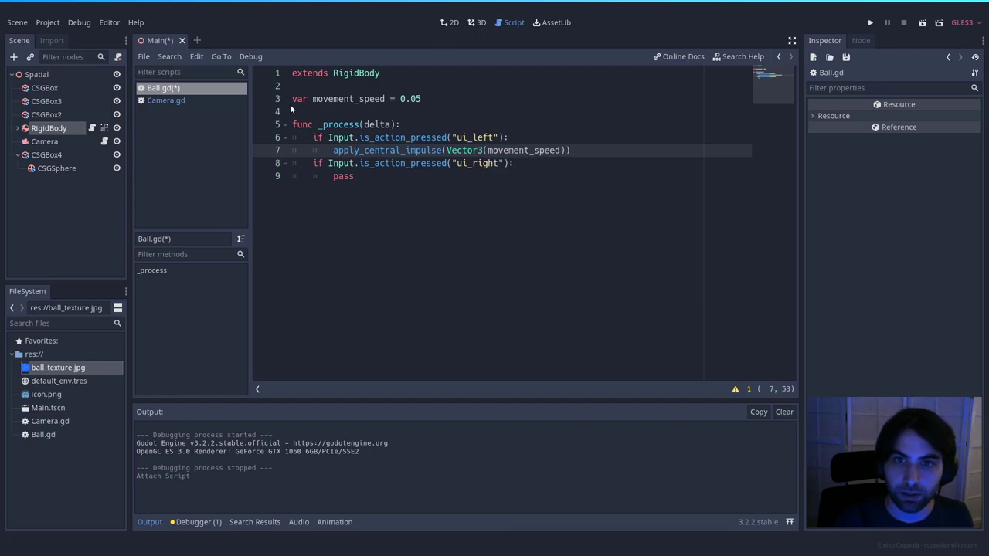
{"action": "type", "text": ", 0, 0"}
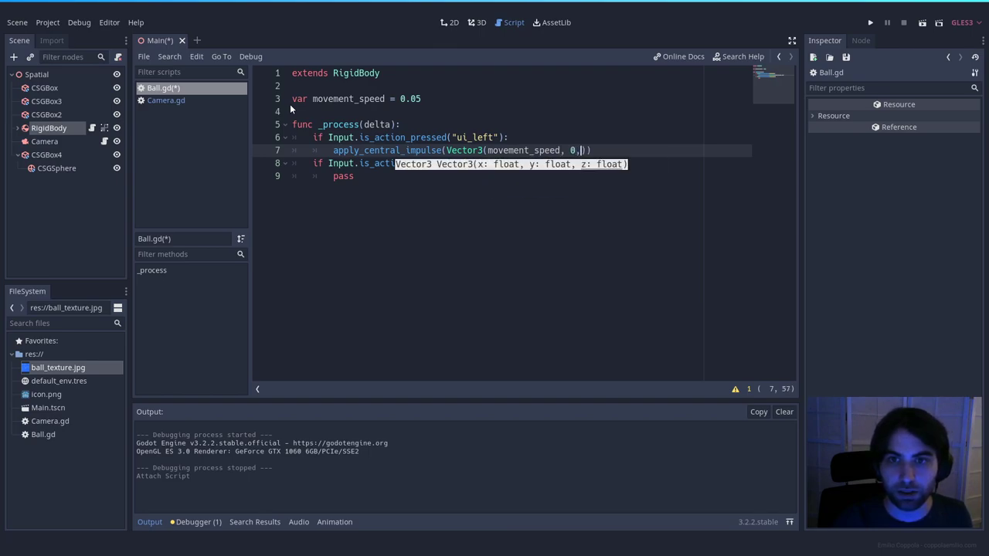
{"action": "key", "text": "Escape"}
Replace pass in the ui_right branch with a copy of the apply_central_impulse line, using -movement_speed as its x value.
{"action": "key", "text": "shift+Home"}
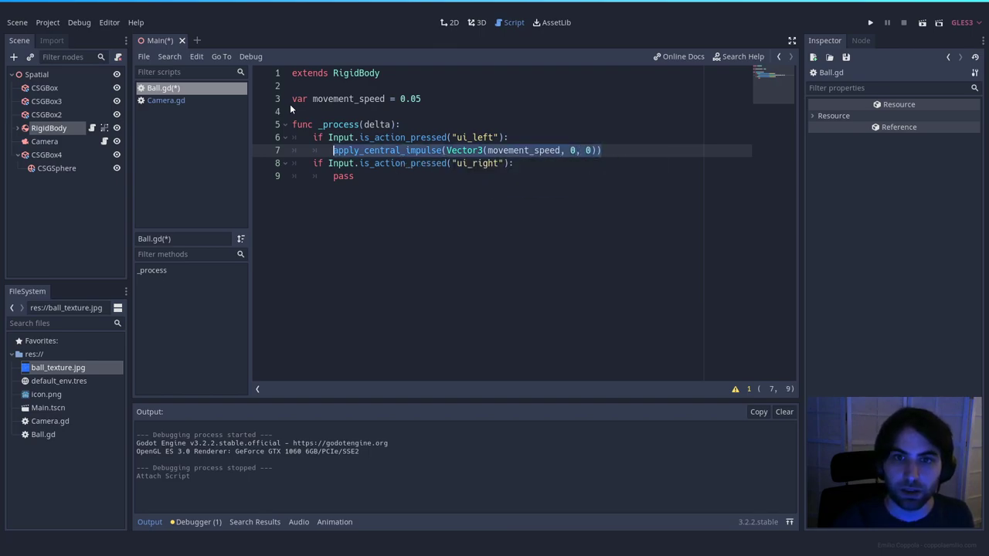
{"action": "key", "text": "Down"}
{"action": "key", "text": "Down"}
{"action": "key", "text": "shift+End"}
{"action": "key", "text": "ctrl+v"}
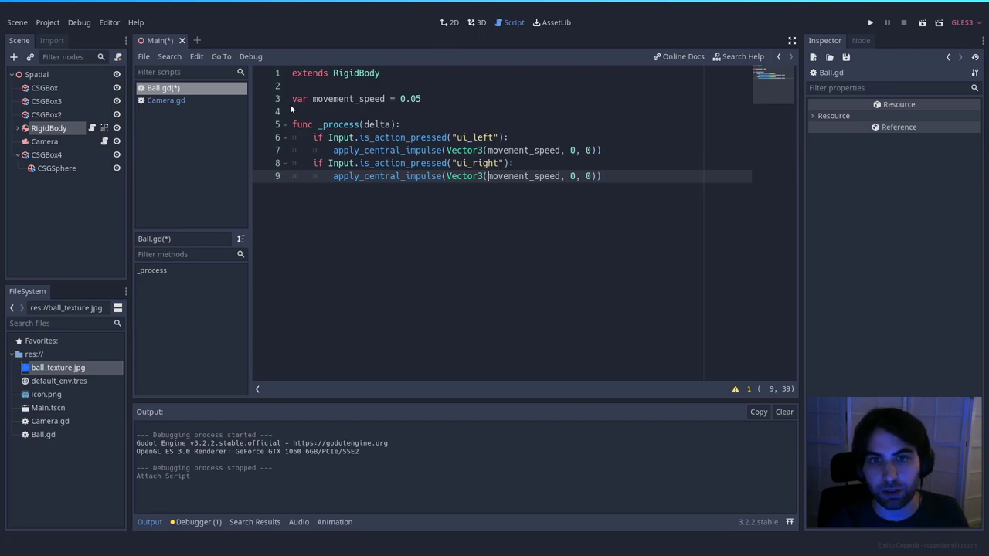
{"action": "type", "text": "-"}
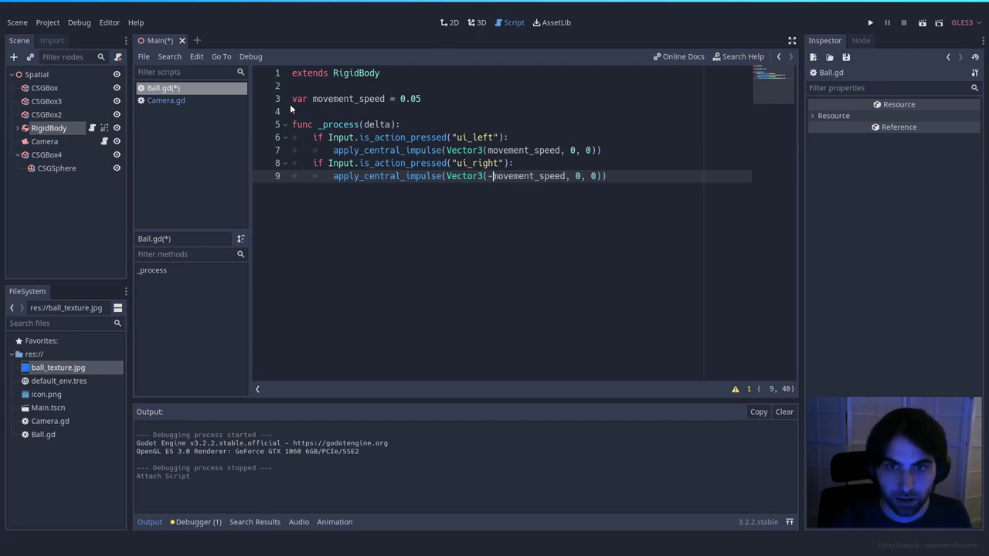
Run the current scene, test steering the ball on the ramps, and close the game window.
{"action": "left_click", "coordinate": [923, 24]}
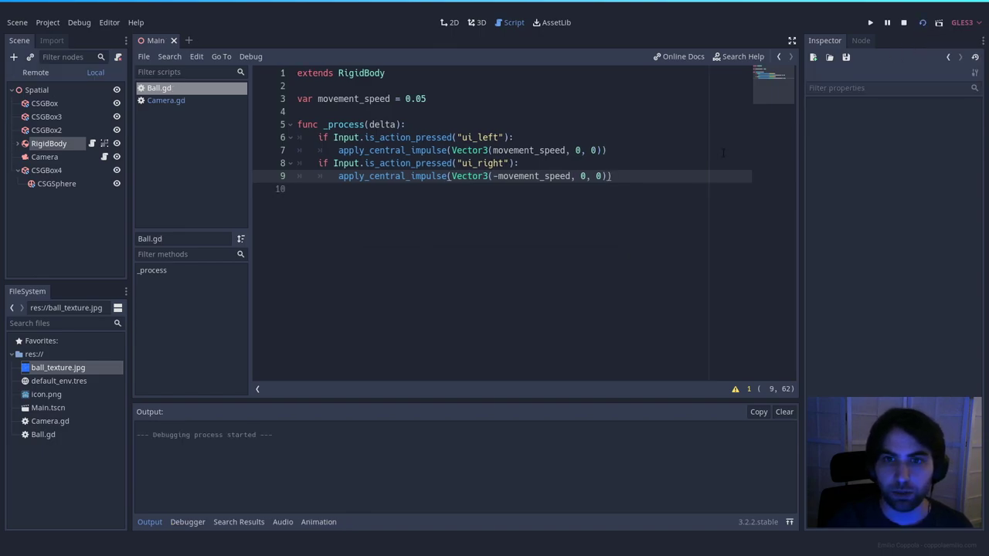
{"action": "key", "text": "Up"}
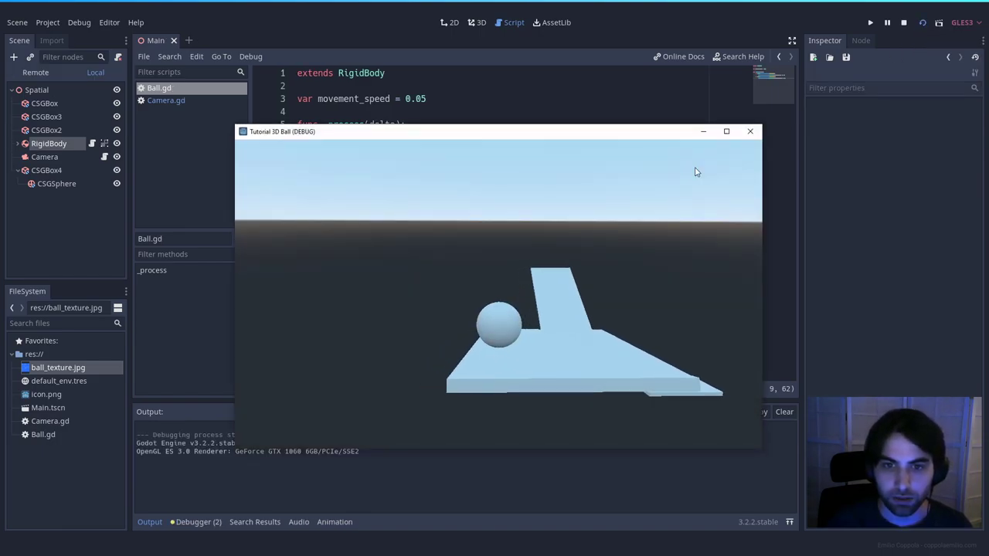
{"action": "key", "text": "Right"}
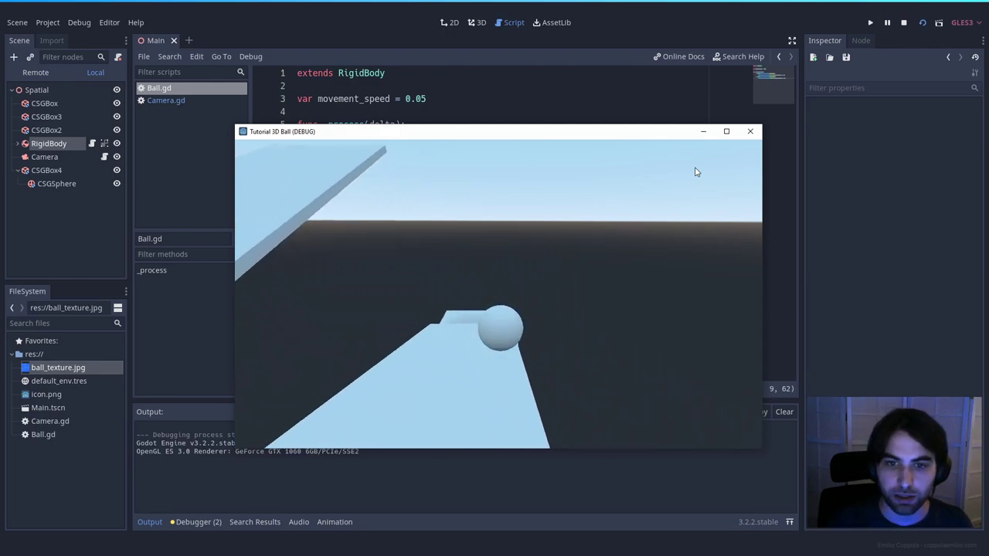
{"action": "left_click", "coordinate": [749, 132]}
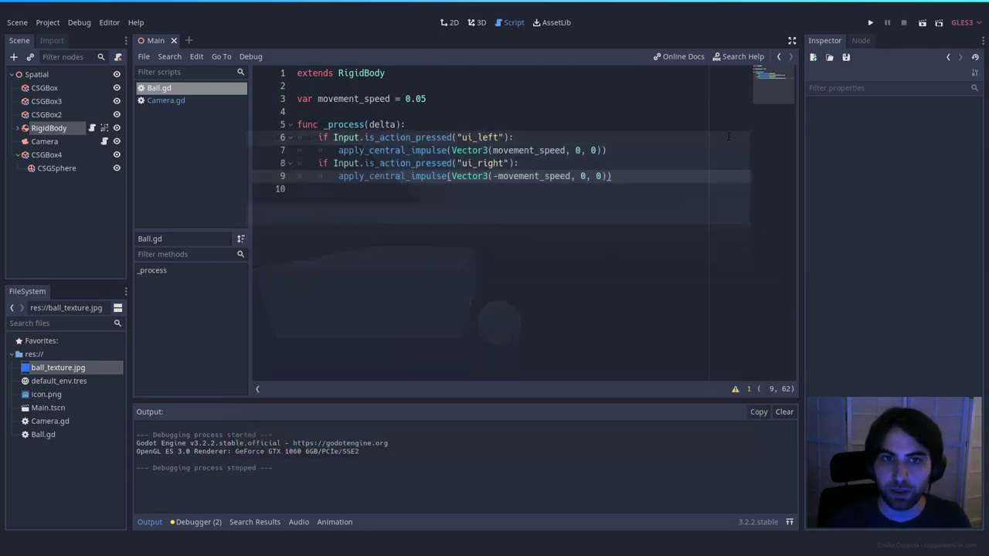
Swap the impulse directions: use -movement_speed in the ui_left branch and movement_speed in the ui_right branch.
{"action": "left_click", "coordinate": [494, 150]}
{"action": "type", "text": "-"}
{"action": "key", "text": "Down"}
{"action": "key", "text": "Down"}
{"action": "key", "text": "BackSpace"}
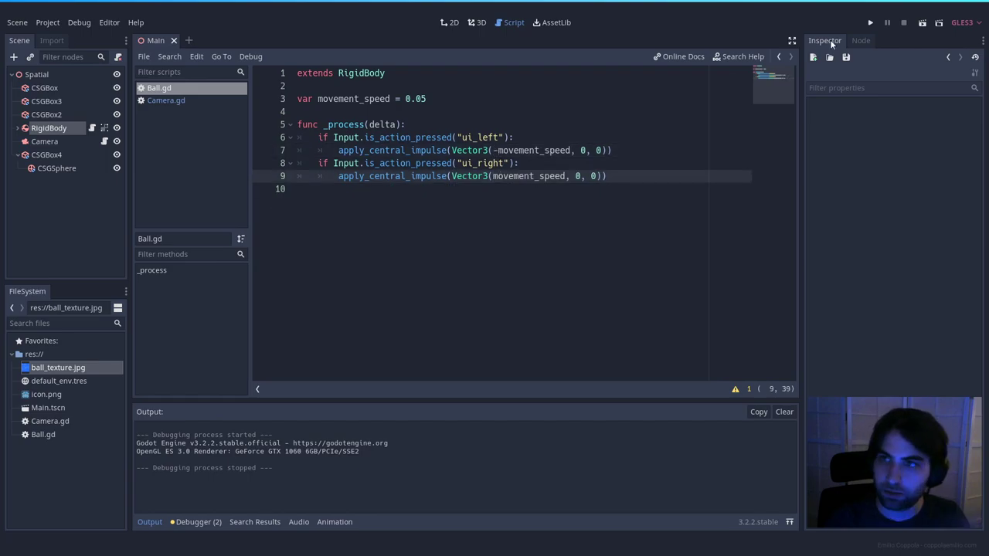
Run the scene again, steer the ball left and right down the ramps, and close the game window.
{"action": "left_click", "coordinate": [922, 24]}
{"action": "key", "text": "Right"}
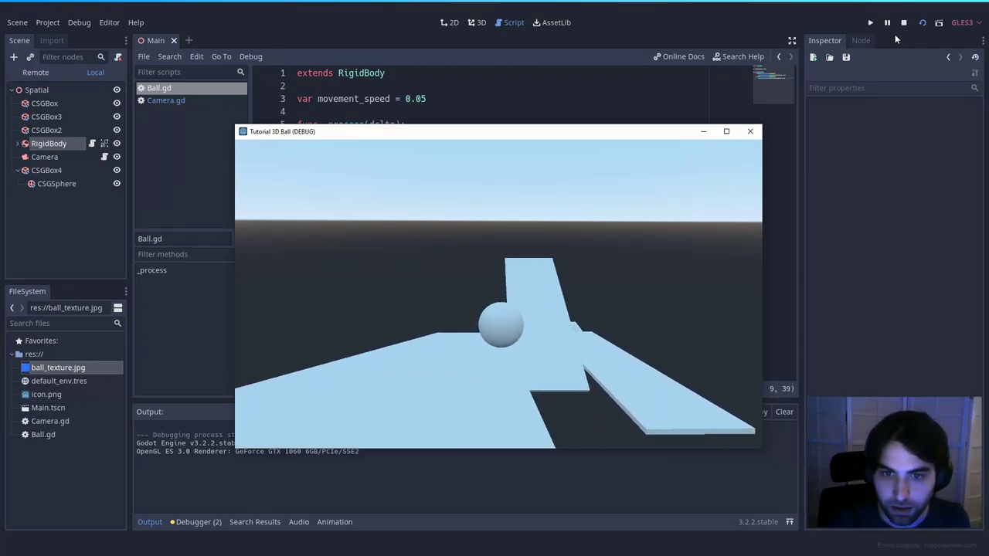
{"action": "key", "text": "Right"}
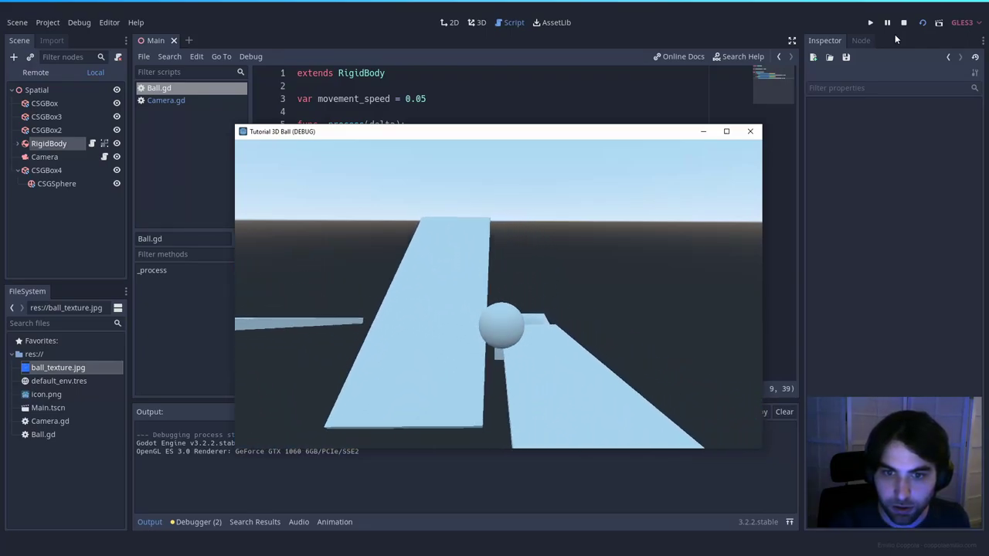
{"action": "key", "text": "Left"}
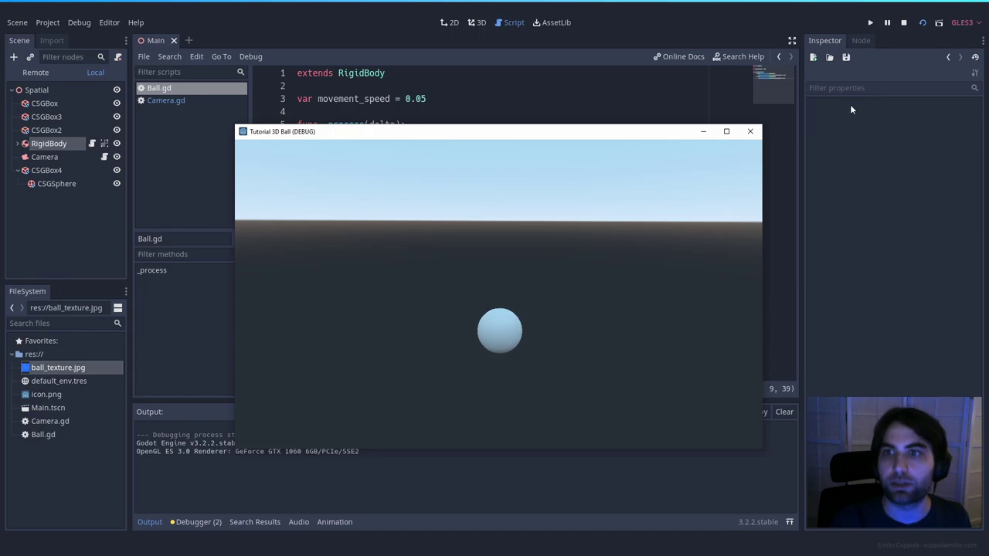
{"action": "left_click", "coordinate": [749, 131]}
Enable Use Collision on CSGBox4 and test it by running the scene and steering the ball into the hollowed box.
{"action": "left_click", "coordinate": [45, 155]}
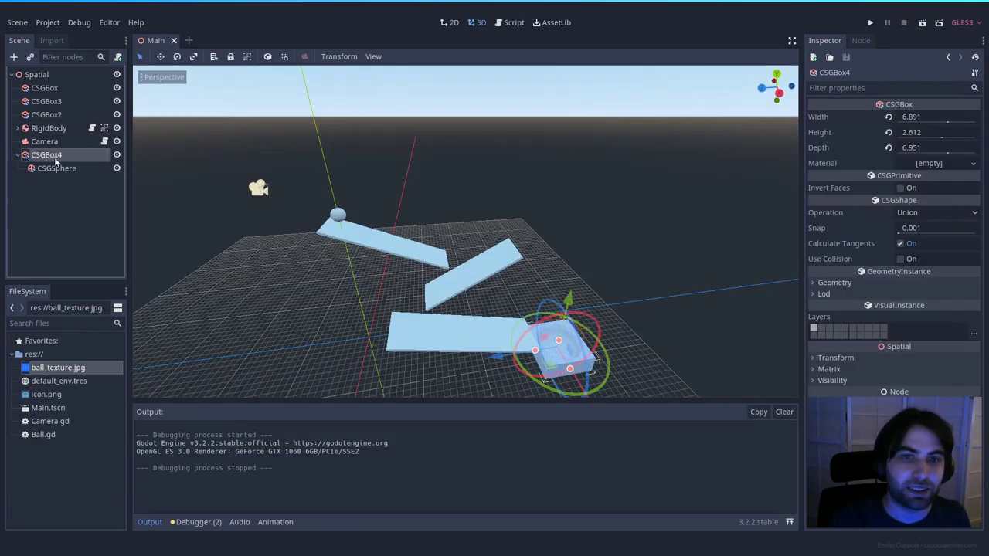
{"action": "left_click", "coordinate": [901, 260]}
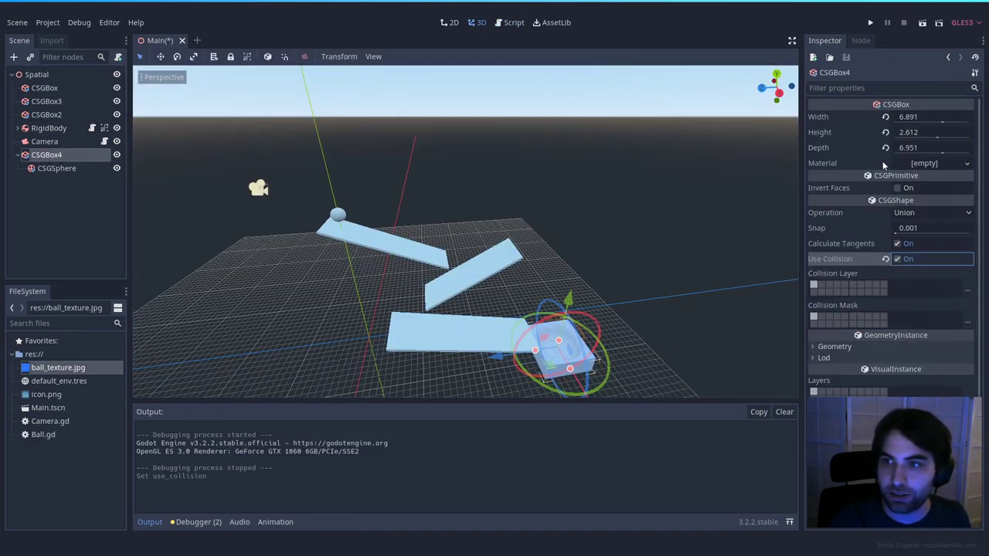
{"action": "left_click", "coordinate": [921, 22]}
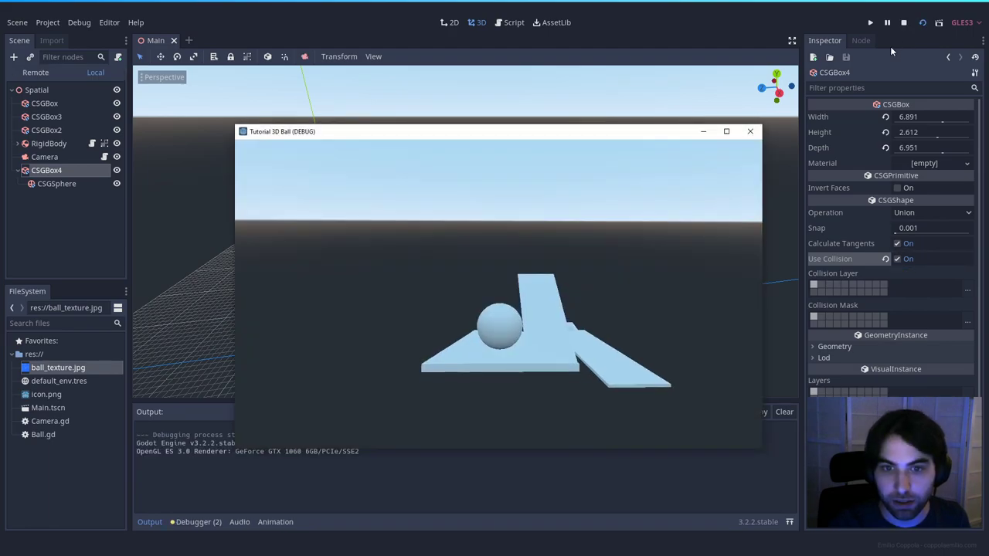
{"action": "key", "text": "Up"}
{"action": "key", "text": "Right"}
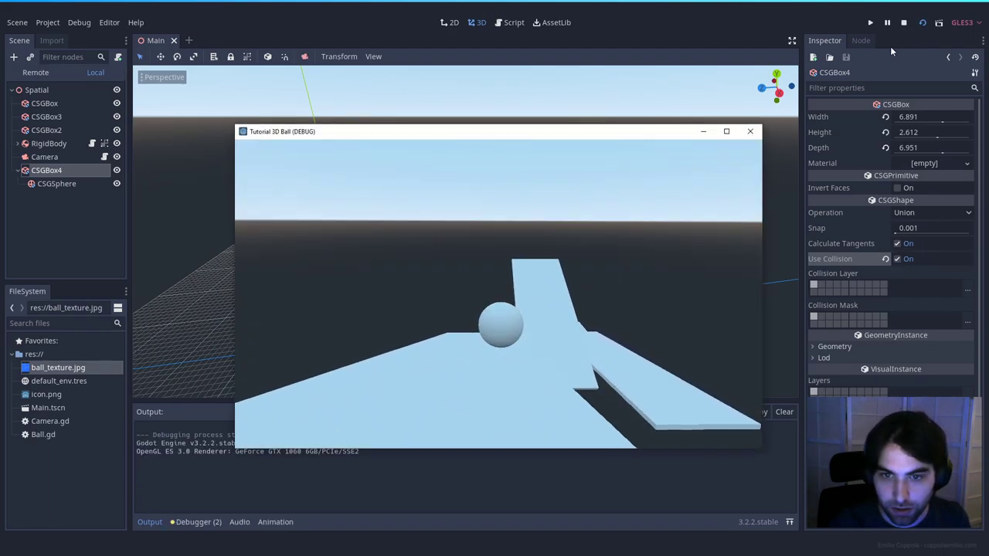
{"action": "key", "text": "Right"}
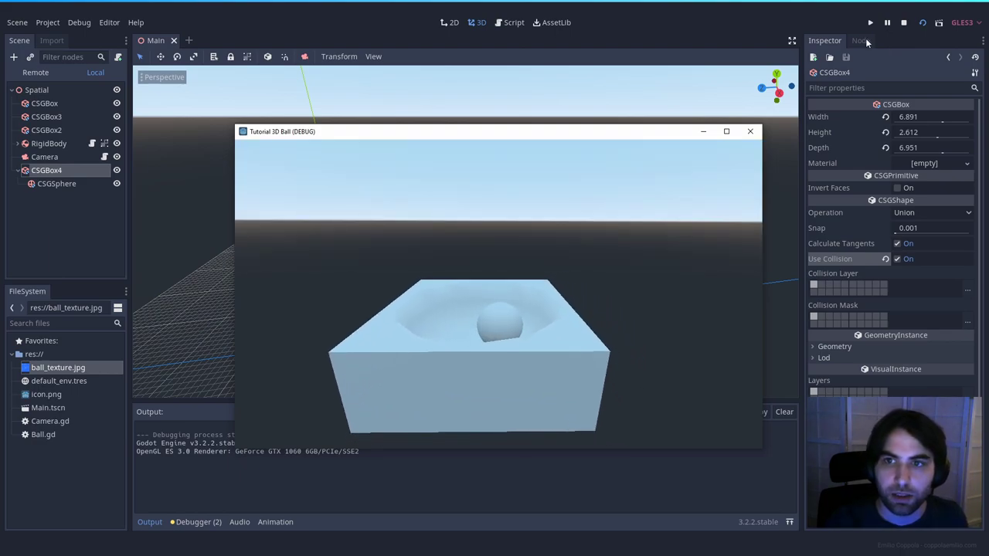
{"action": "left_click", "coordinate": [747, 137]}
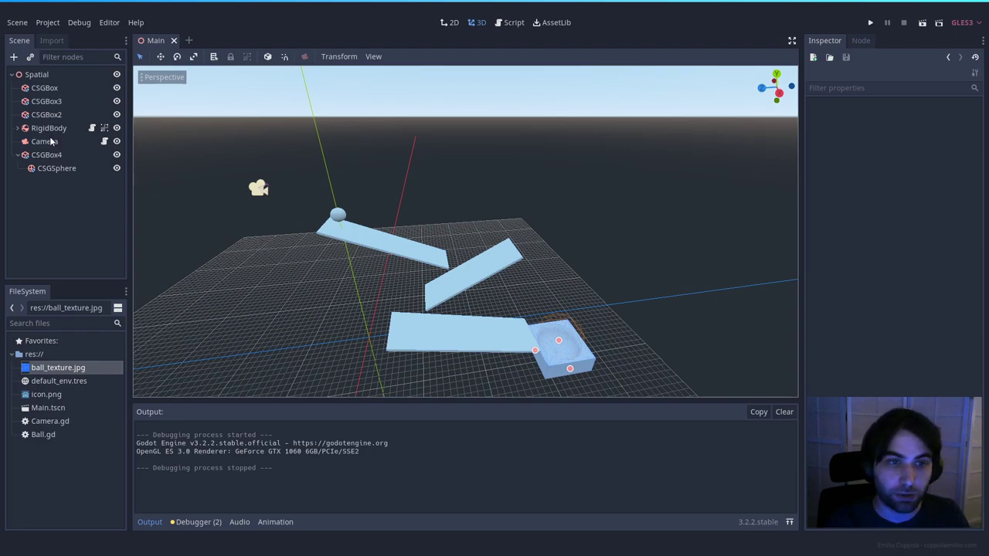
Assign a new SpatialMaterial to material slot 0 of the ball's MeshInstance and open the material's Albedo settings.
{"action": "right_click_drag", "start_coordinate": [313, 179], "coordinate": [292, 170]}
{"action": "key", "text": "w"}
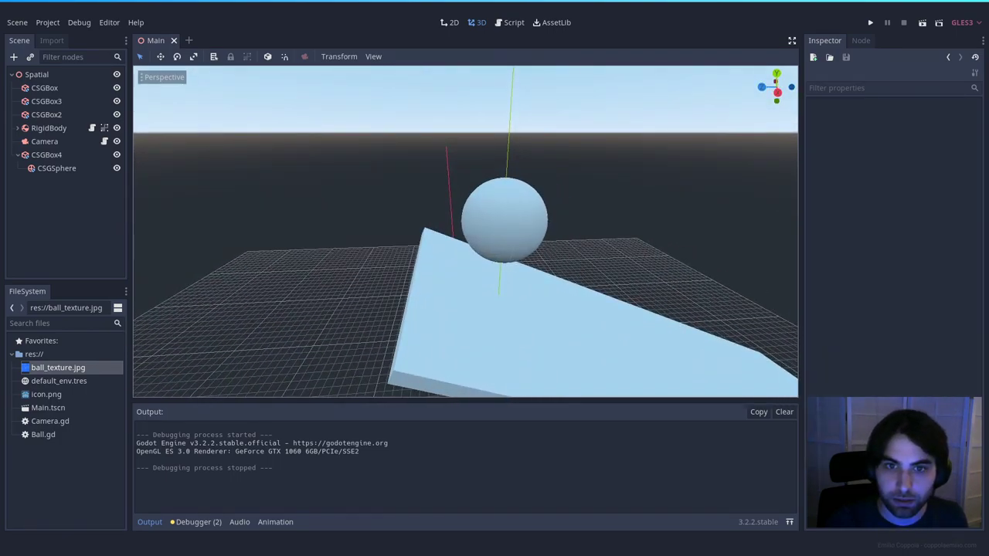
{"action": "right_click_drag", "start_coordinate": [351, 185], "coordinate": [354, 185]}
{"action": "key", "text": "w"}
{"action": "key", "text": "d"}
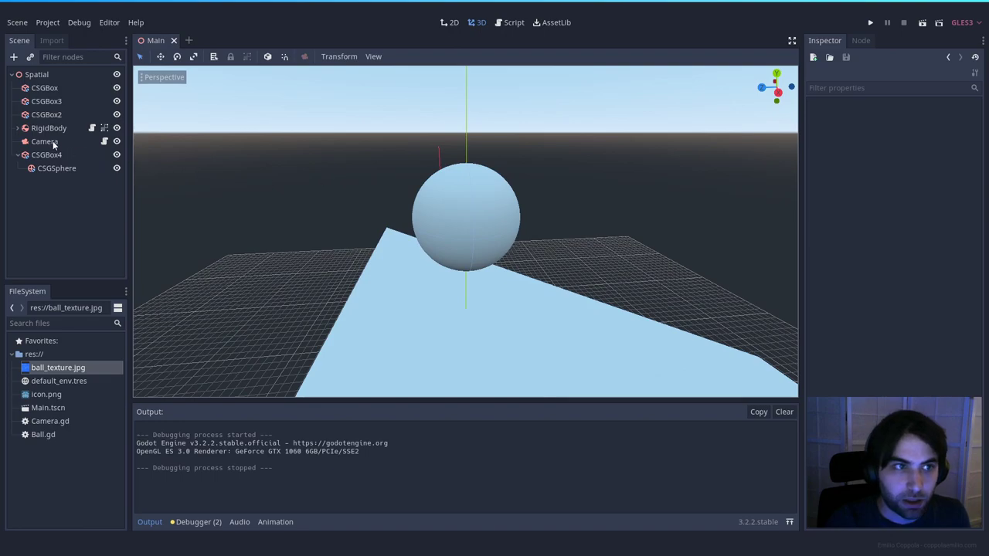
{"action": "left_click", "coordinate": [44, 129]}
{"action": "left_click", "coordinate": [18, 128]}
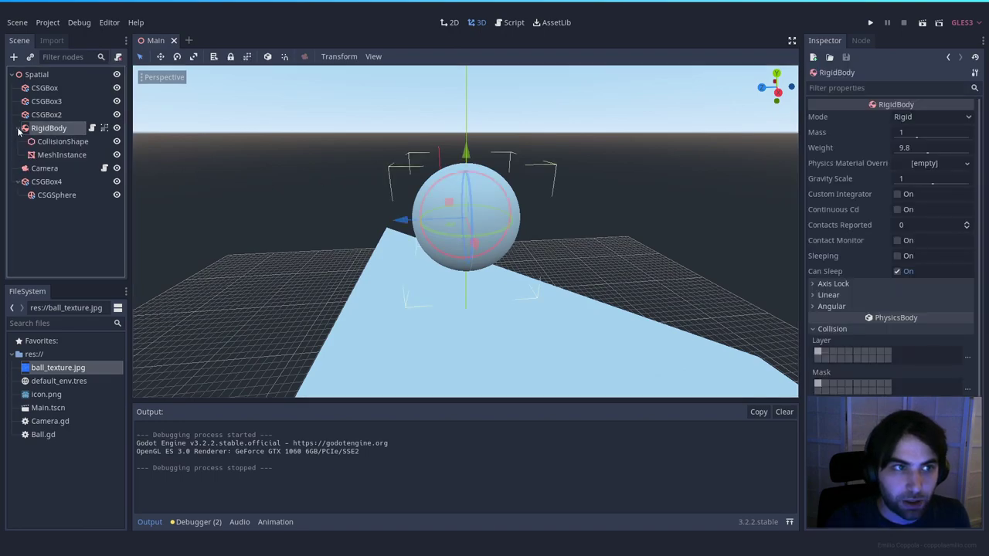
{"action": "left_click", "coordinate": [58, 157]}
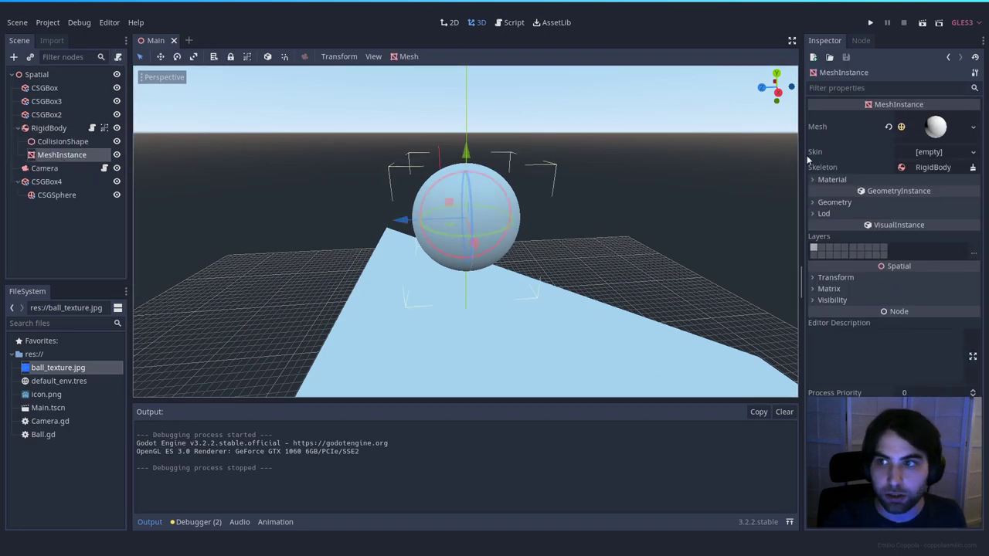
{"action": "left_click", "coordinate": [842, 180]}
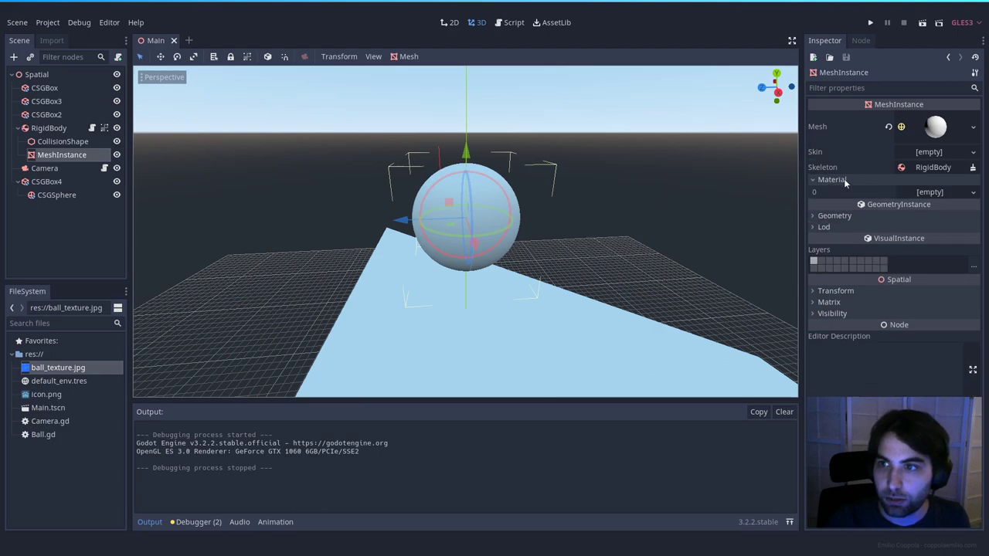
{"action": "left_click", "coordinate": [932, 192]}
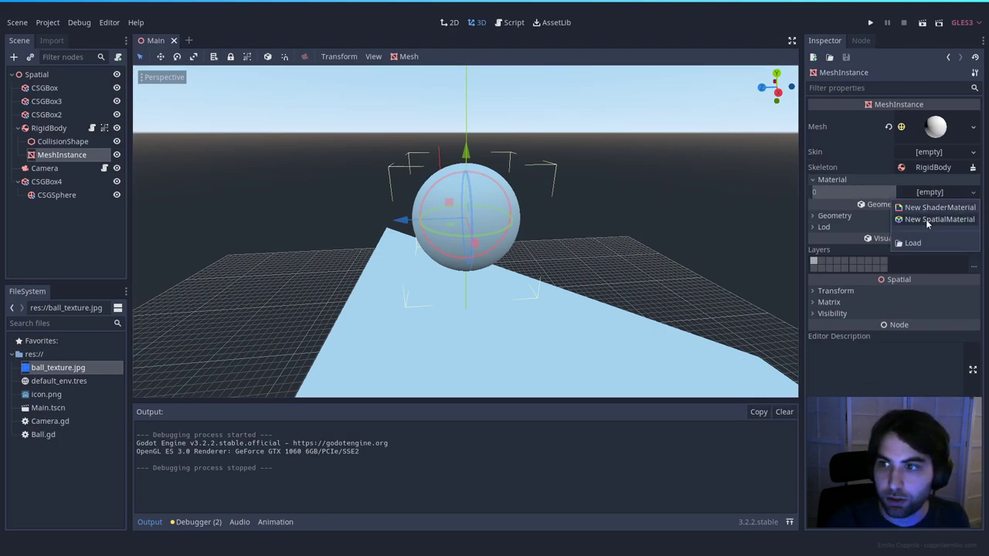
{"action": "left_click", "coordinate": [926, 220]}
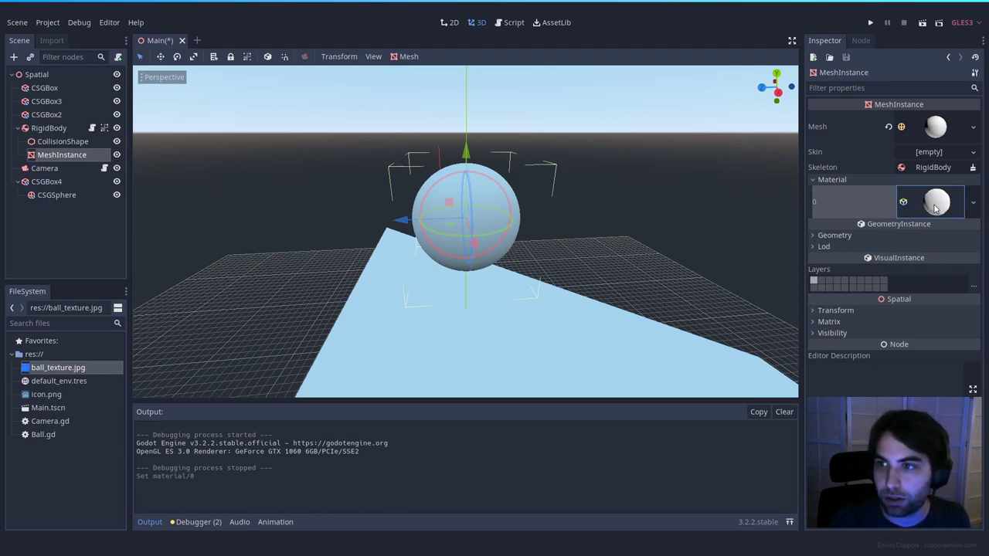
{"action": "left_click", "coordinate": [935, 204]}
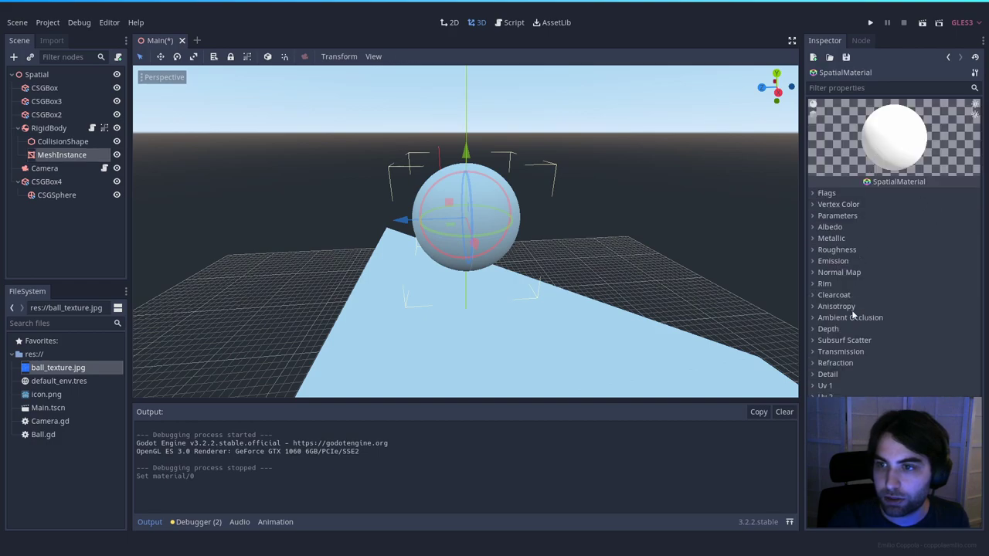
{"action": "left_click", "coordinate": [830, 227]}
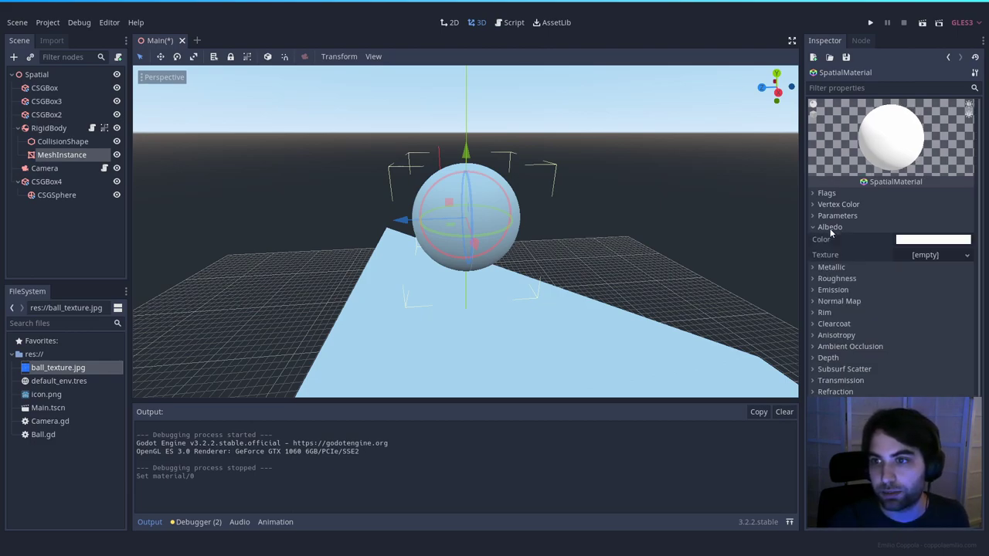
Try out different albedo colours on the ball's material and return it to white, ffffff.
{"action": "left_click", "coordinate": [928, 244]}
{"action": "left_click_drag", "start_coordinate": [849, 73], "coordinate": [864, 21]}
{"action": "left_click", "coordinate": [886, 75]}
{"action": "mouse_move", "coordinate": [887, 75]}
{"action": "left_mouse_down"}
{"action": "mouse_move", "coordinate": [888, 104]}
{"action": "mouse_move", "coordinate": [888, 77]}
{"action": "left_mouse_up"}
{"action": "left_click_drag", "start_coordinate": [801, 118], "coordinate": [747, 17]}
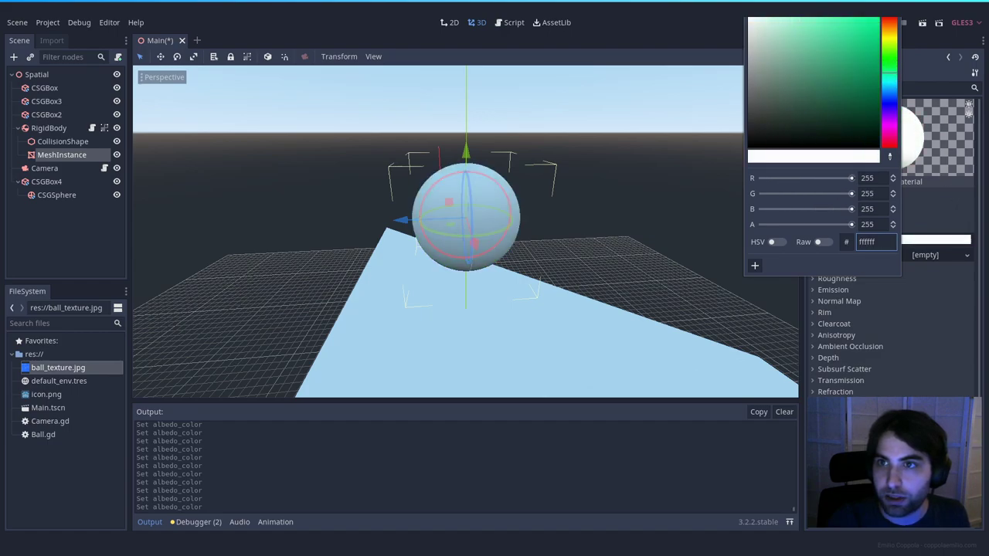
{"action": "left_click", "coordinate": [980, 220]}
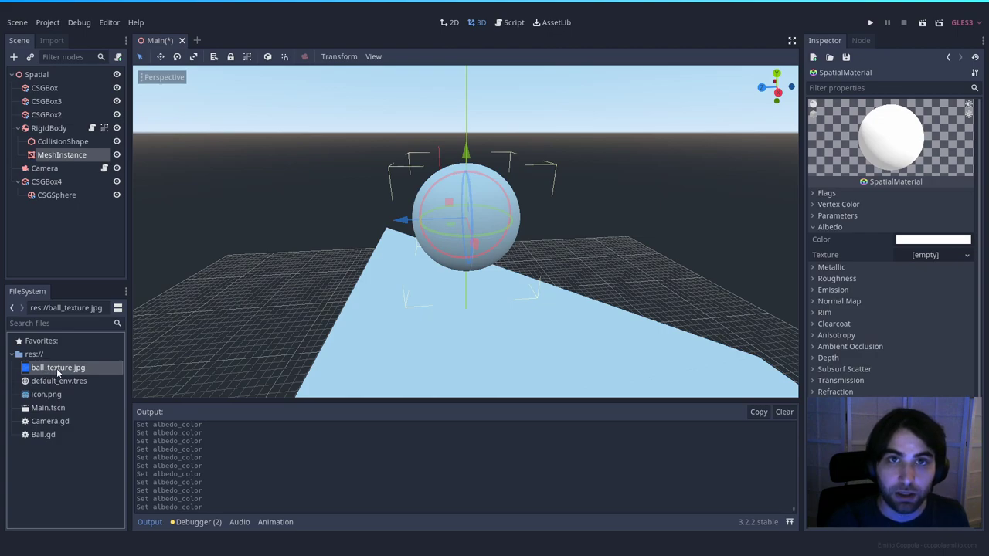
Assign ball_texture.jpg as the albedo texture of the ball's SpatialMaterial.
{"action": "left_click_drag", "start_coordinate": [57, 372], "coordinate": [916, 253]}
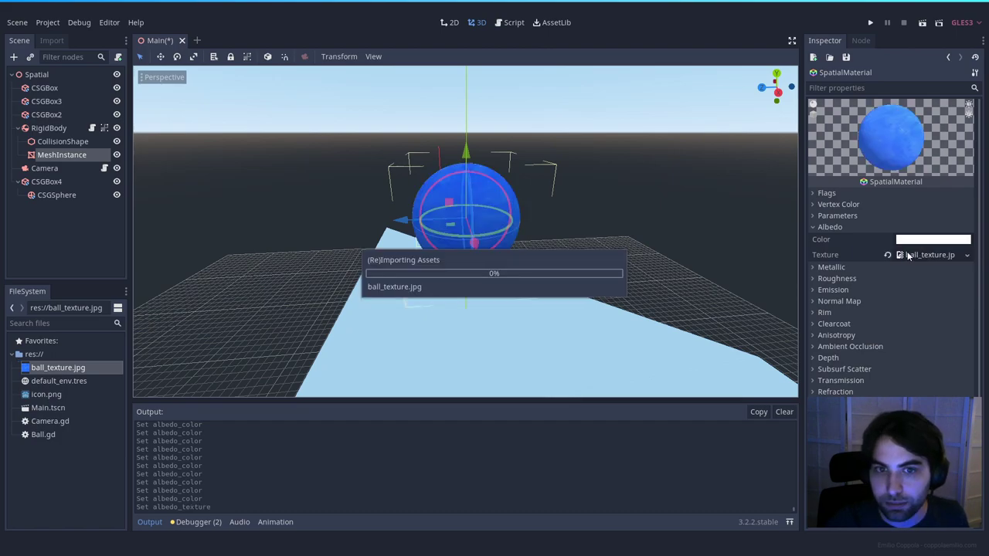
Inspect the textured ball up close and run the scene to check how it looks while rolling.
{"action": "left_click", "coordinate": [607, 195]}
{"action": "scroll", "coordinate": [608, 195], "scroll_direction": "up", "scroll_amount": 5}
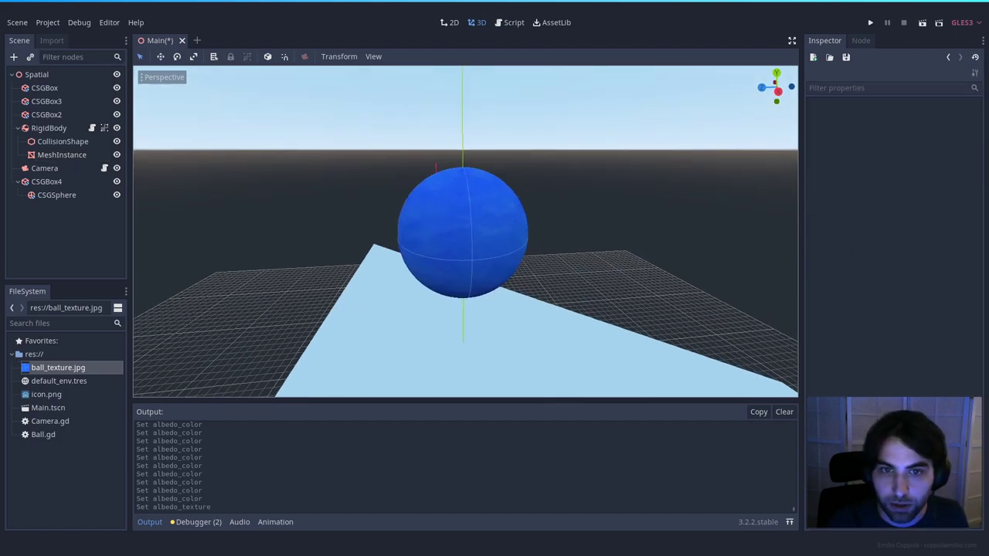
{"action": "middle_click_drag", "start_coordinate": [608, 195], "coordinate": [604, 225]}
{"action": "scroll", "coordinate": [618, 225], "scroll_direction": "down", "scroll_amount": 6}
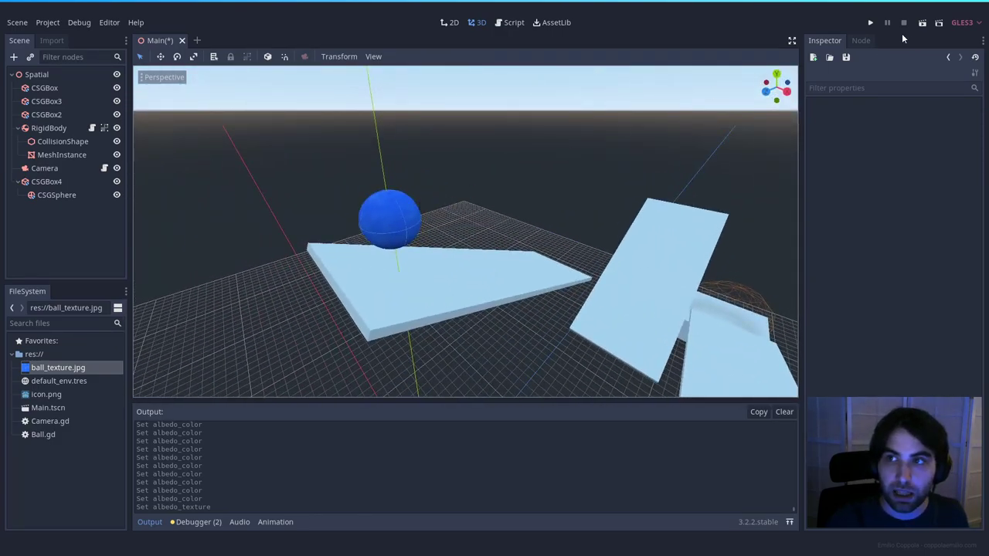
{"action": "left_click", "coordinate": [921, 23]}
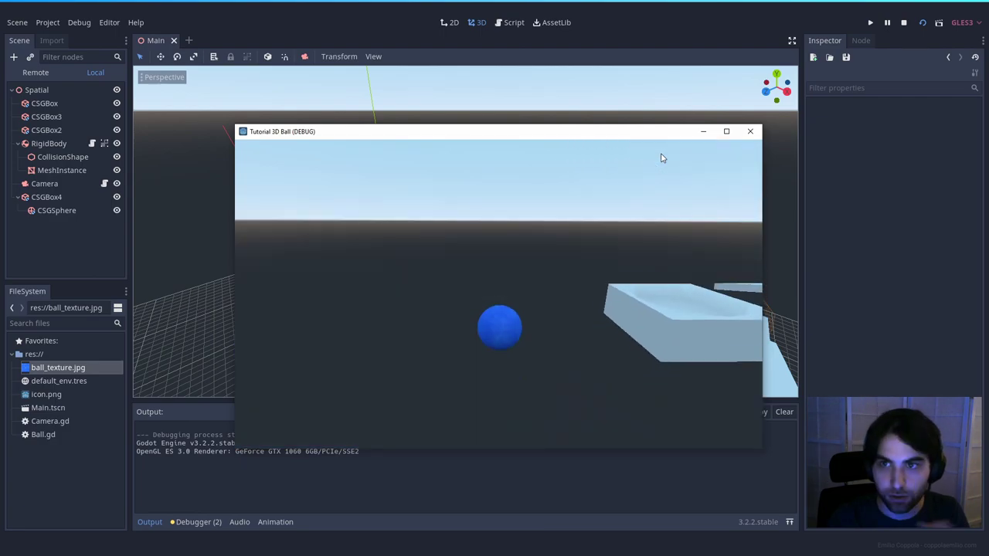
{"action": "left_click", "coordinate": [749, 132]}
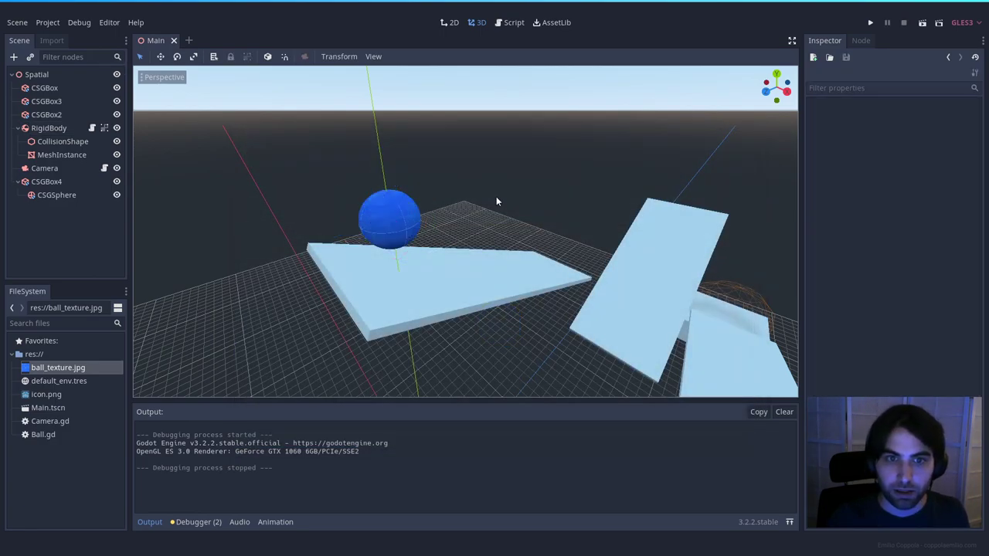
Set the Roughness of the ball MeshInstance's SpatialMaterial to 0.1.
{"action": "left_click", "coordinate": [380, 223]}
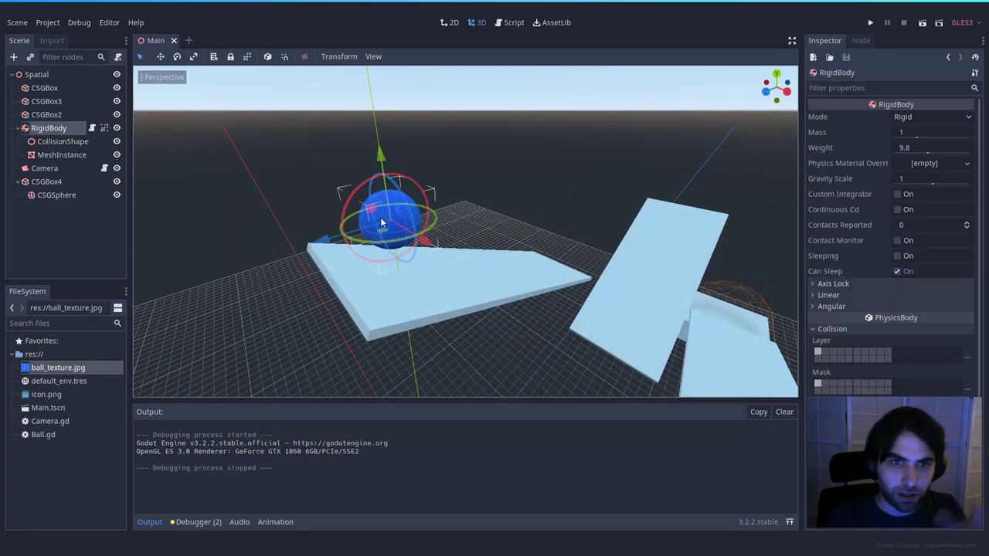
{"action": "left_click", "coordinate": [62, 154]}
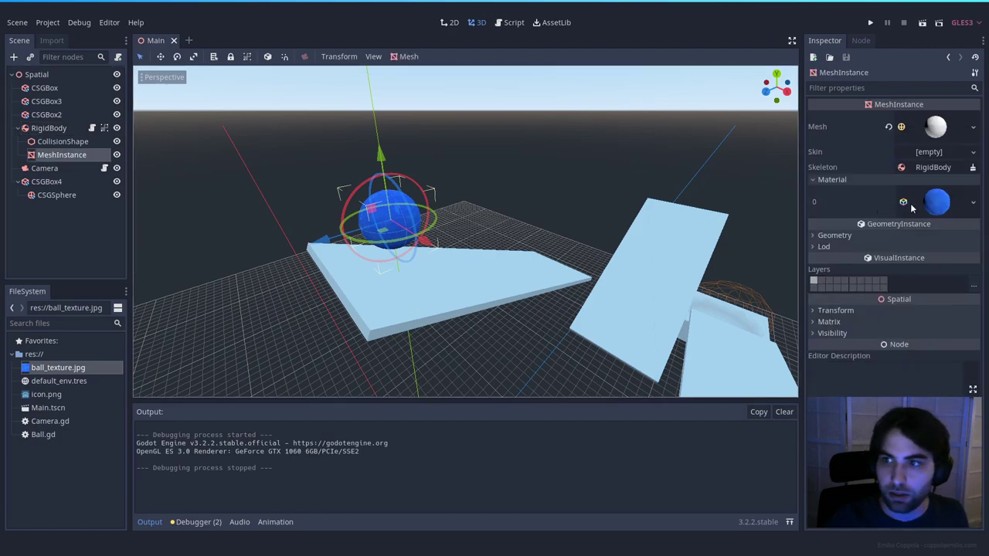
{"action": "left_click", "coordinate": [934, 202]}
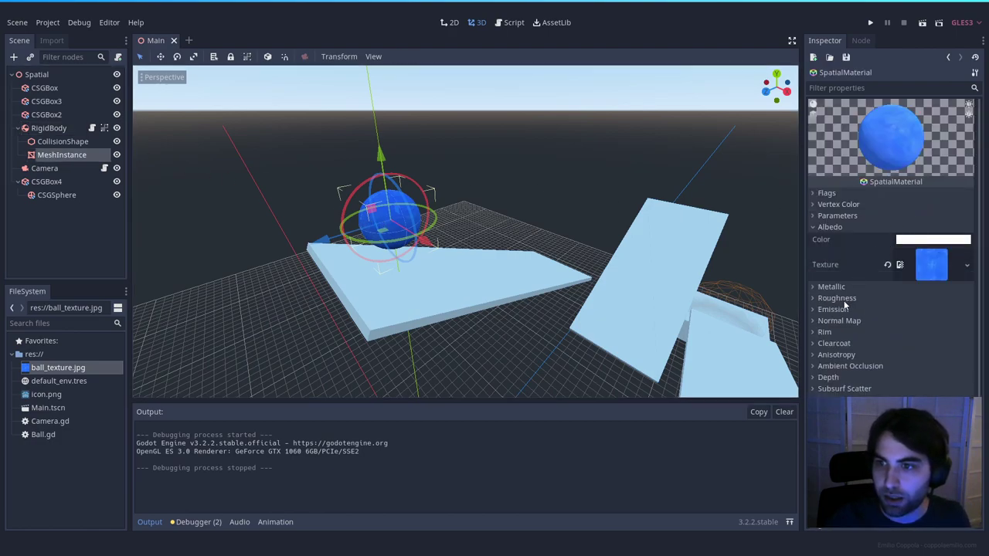
{"action": "left_click", "coordinate": [838, 299]}
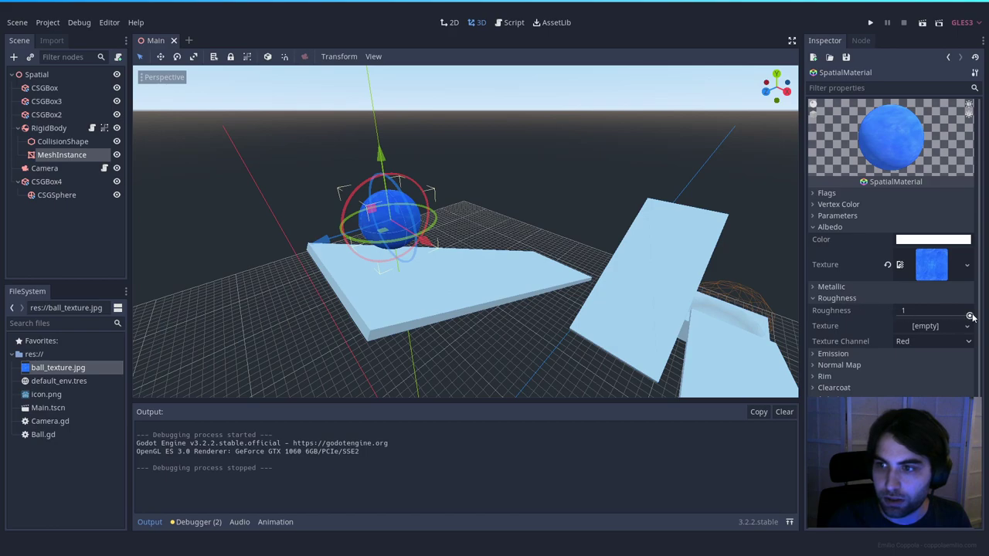
{"action": "left_click_drag", "start_coordinate": [969, 317], "coordinate": [929, 316]}
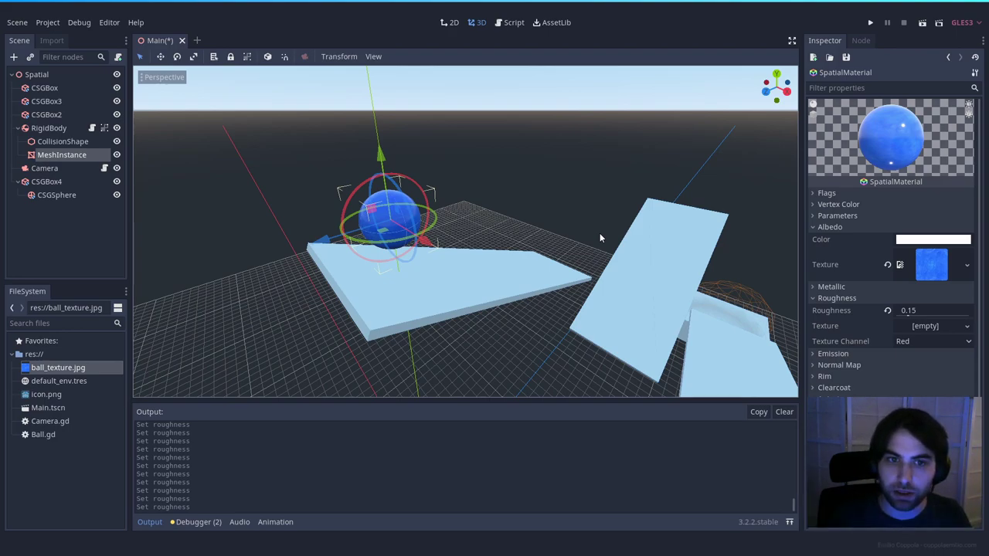
{"action": "left_click", "coordinate": [522, 215]}
{"action": "mouse_move", "coordinate": [522, 215]}
{"action": "right_mouse_down"}
{"action": "mouse_move", "coordinate": [595, 207]}
{"action": "mouse_move", "coordinate": [523, 214]}
{"action": "right_mouse_up"}
{"action": "key", "text": "w"}
{"action": "key", "text": "a"}
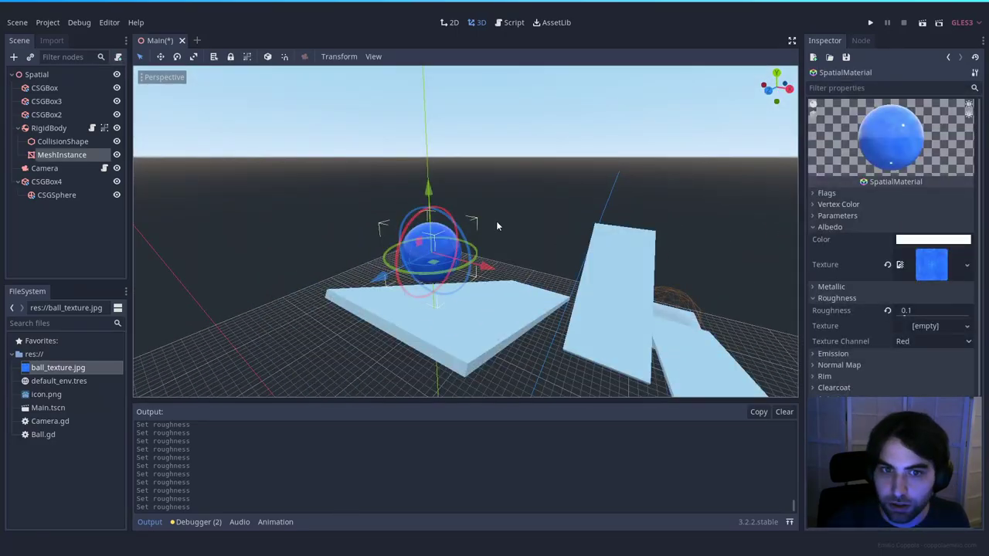
Inspect the glossy ball and test it by running the scene and steering it along the ramps.
{"action": "left_click", "coordinate": [498, 220]}
{"action": "right_click_drag", "start_coordinate": [497, 221], "coordinate": [489, 199]}
{"action": "key", "text": "a"}
{"action": "key", "text": "w"}
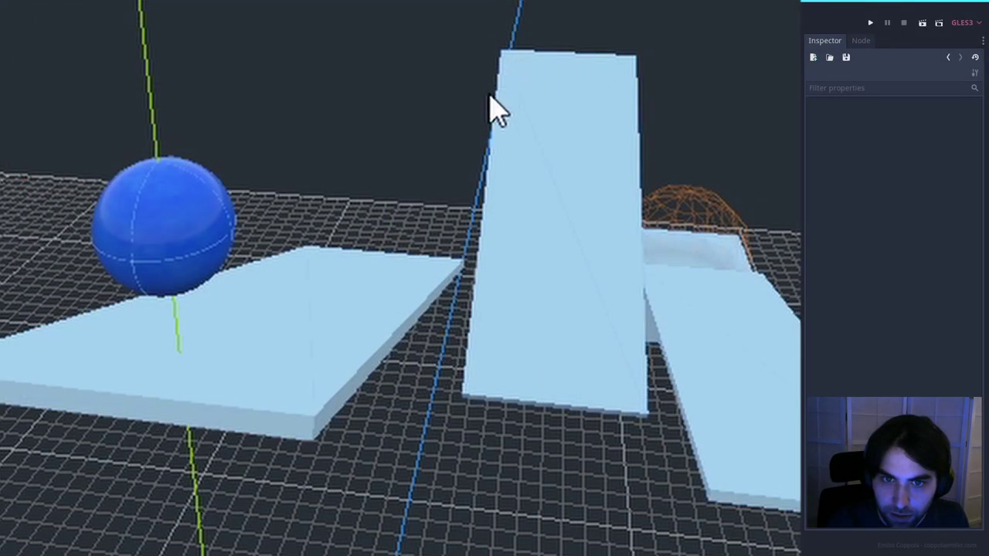
{"action": "scroll", "coordinate": [413, 202], "scroll_direction": "up", "scroll_amount": 4}
{"action": "left_click", "coordinate": [922, 24]}
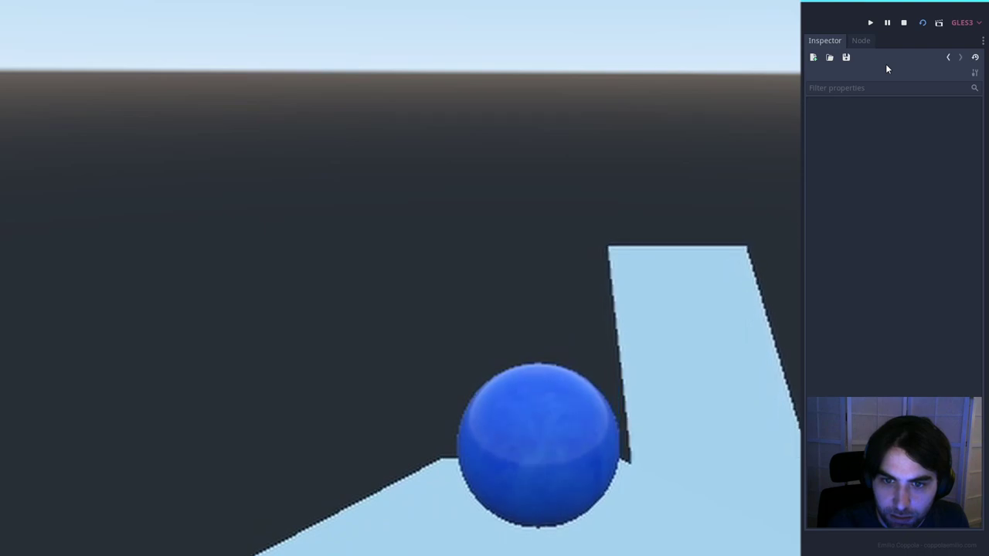
{"action": "key", "text": "Up"}
{"action": "key", "text": "Right"}
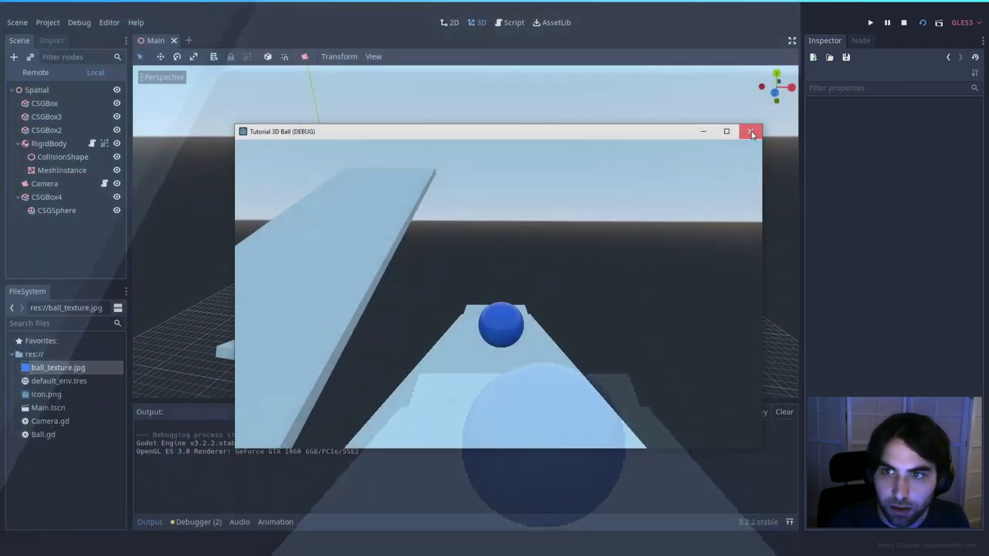
{"action": "left_click", "coordinate": [751, 132]}
Set Msaa to 4x in the project's Rendering Quality settings.
{"action": "left_click", "coordinate": [51, 25]}
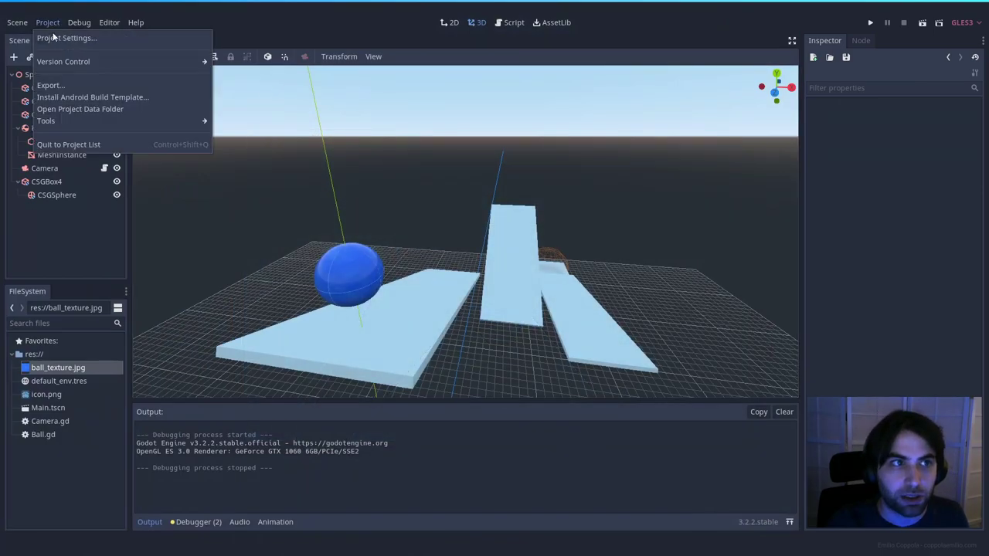
{"action": "left_click", "coordinate": [55, 39]}
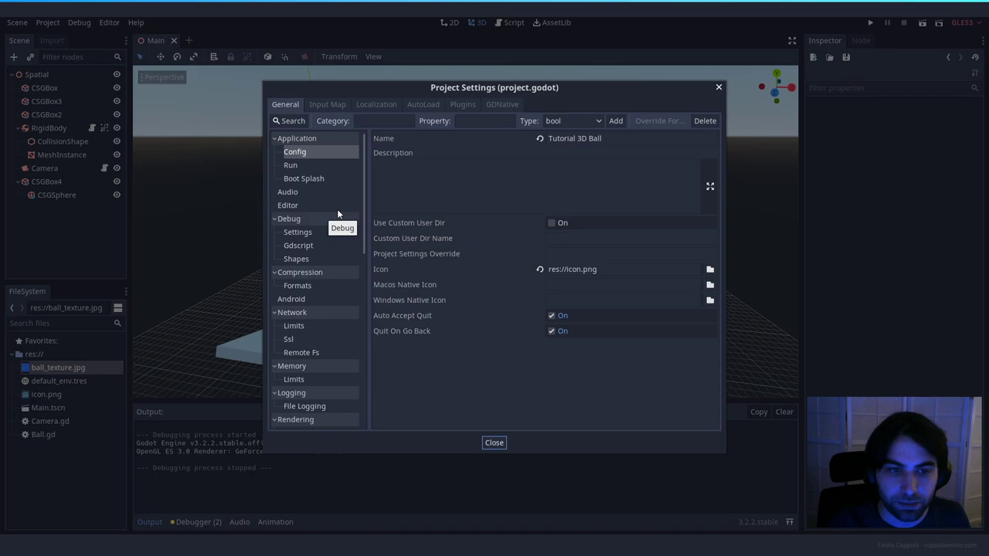
{"action": "scroll", "coordinate": [337, 214], "scroll_direction": "down", "scroll_amount": 4}
{"action": "scroll", "coordinate": [338, 214], "scroll_direction": "down", "scroll_amount": 3}
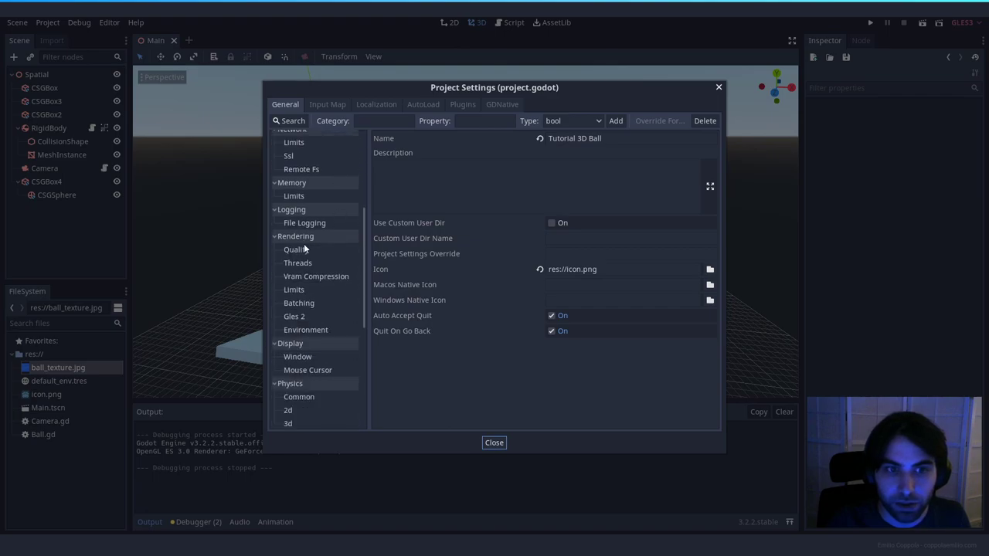
{"action": "left_click", "coordinate": [300, 248]}
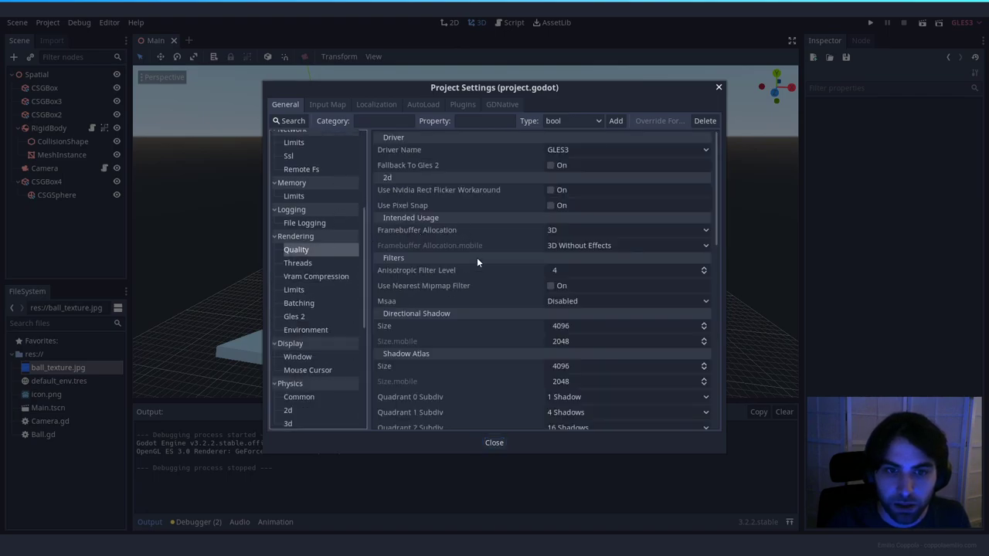
{"action": "mouse_move", "coordinate": [387, 301]}
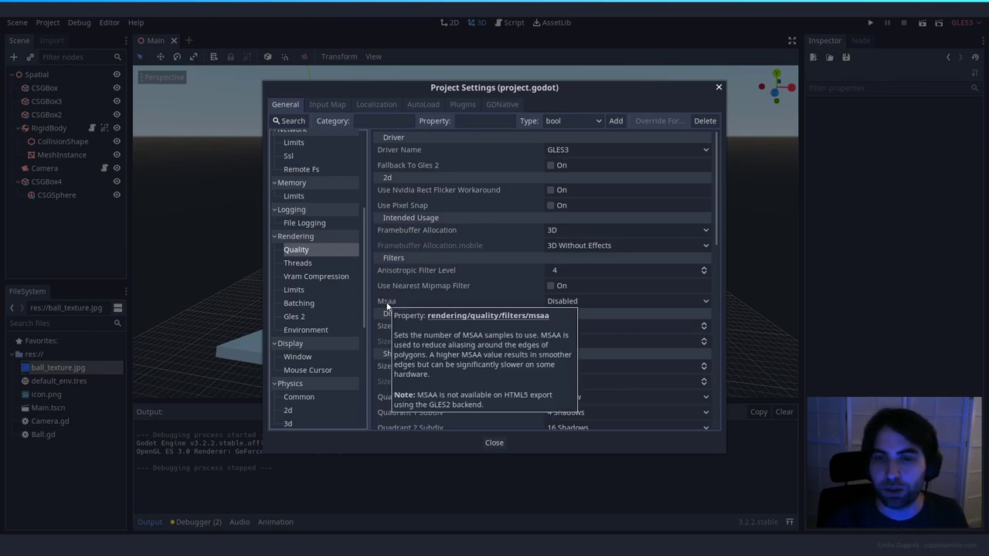
{"action": "left_click", "coordinate": [580, 303]}
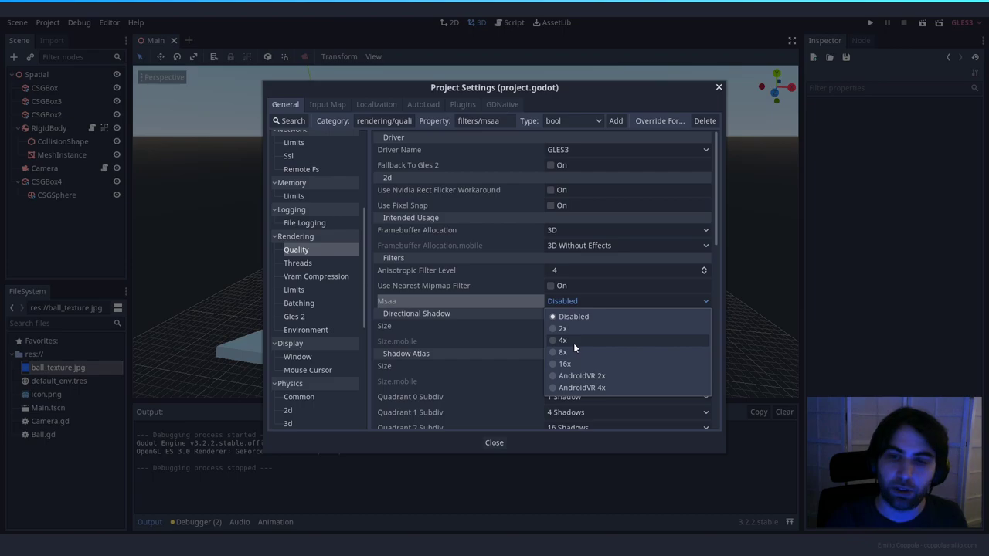
{"action": "left_click", "coordinate": [572, 342]}
{"action": "left_click", "coordinate": [494, 443]}
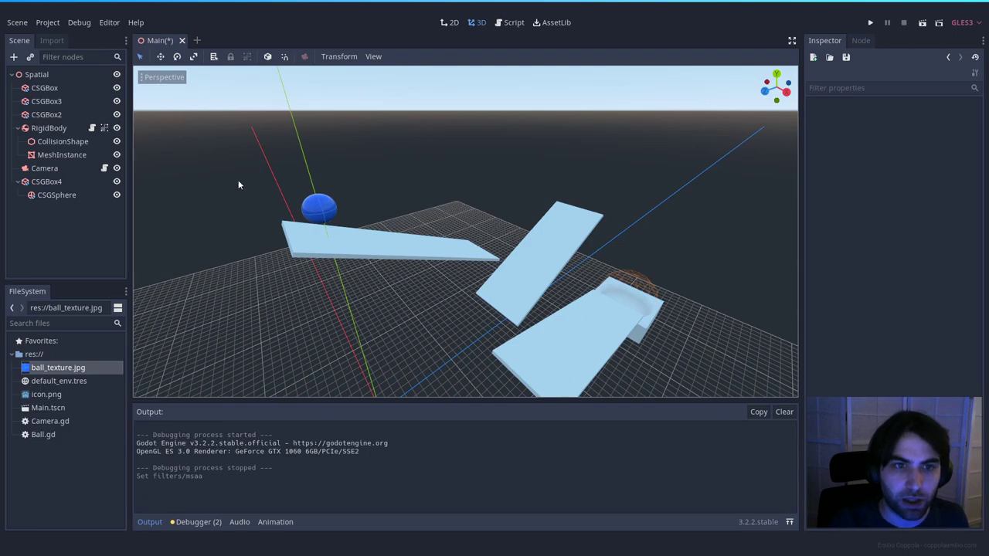
Add a DirectionalLight node as a child of the root Spatial node.
{"action": "right_click", "coordinate": [42, 77]}
{"action": "left_click", "coordinate": [71, 86]}
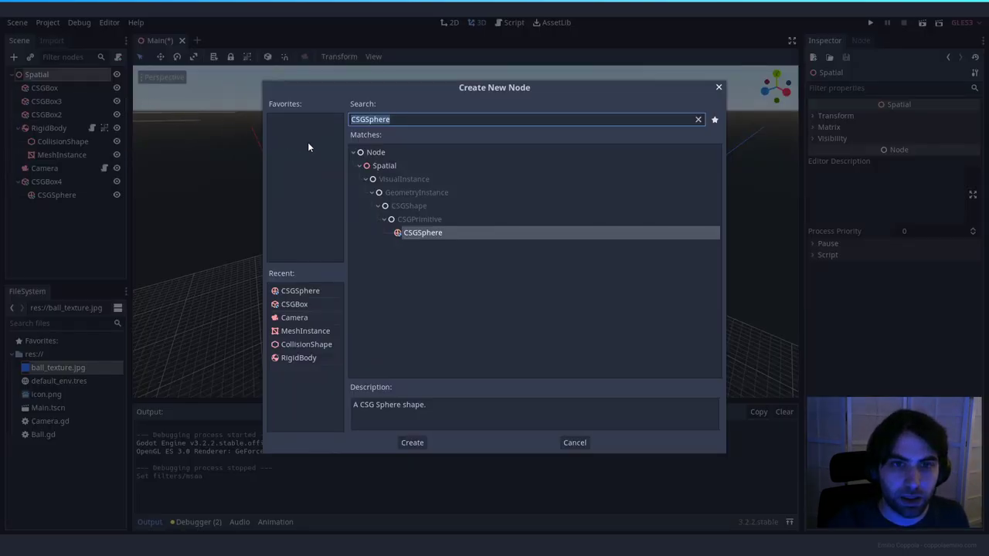
{"action": "key", "text": "BackSpace"}
{"action": "left_click", "coordinate": [360, 166]}
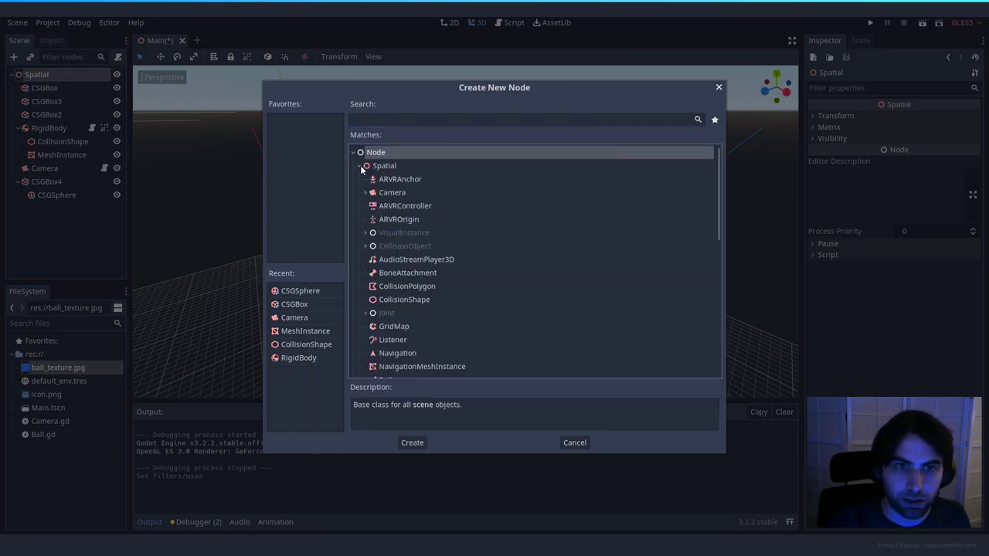
{"action": "left_click", "coordinate": [366, 233]}
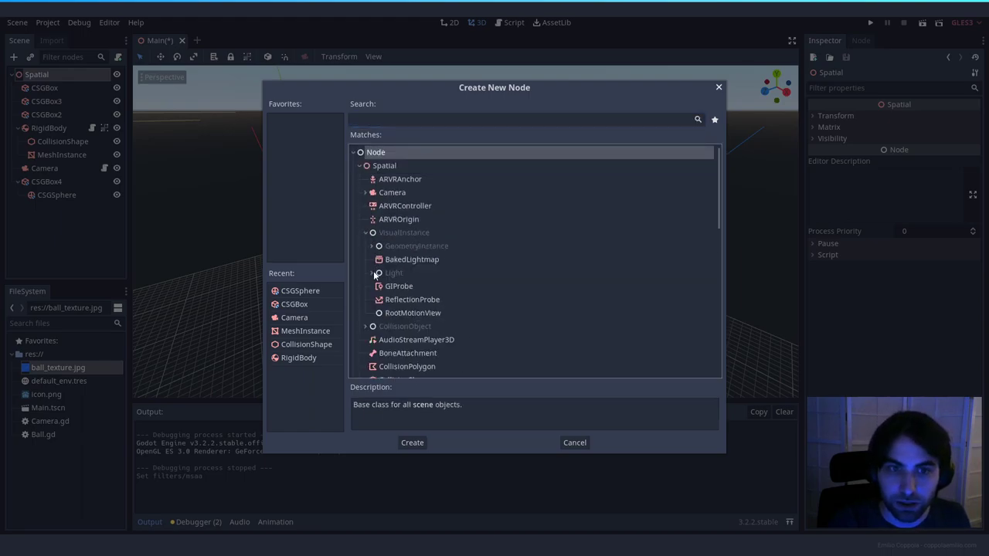
{"action": "left_click", "coordinate": [374, 273]}
{"action": "left_click", "coordinate": [411, 287]}
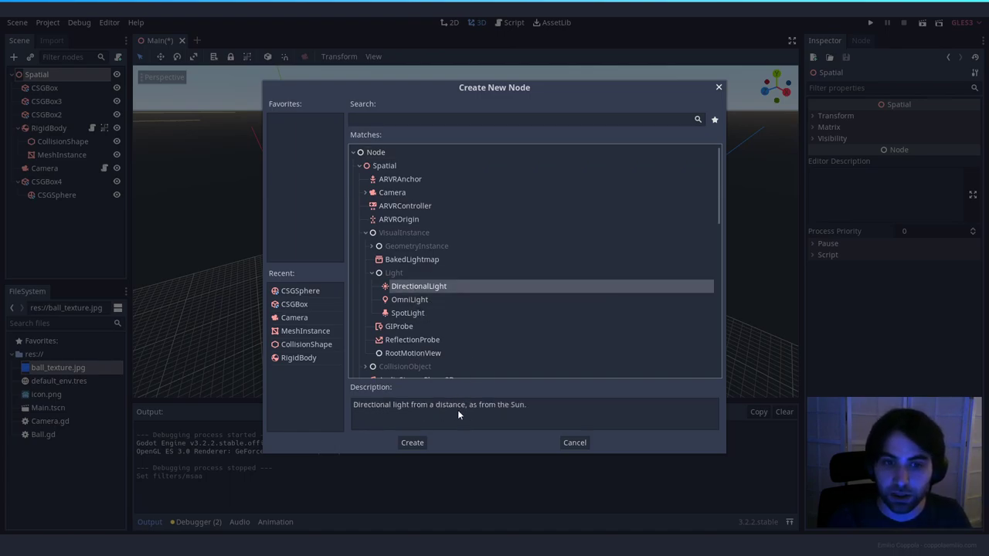
{"action": "left_click", "coordinate": [423, 303]}
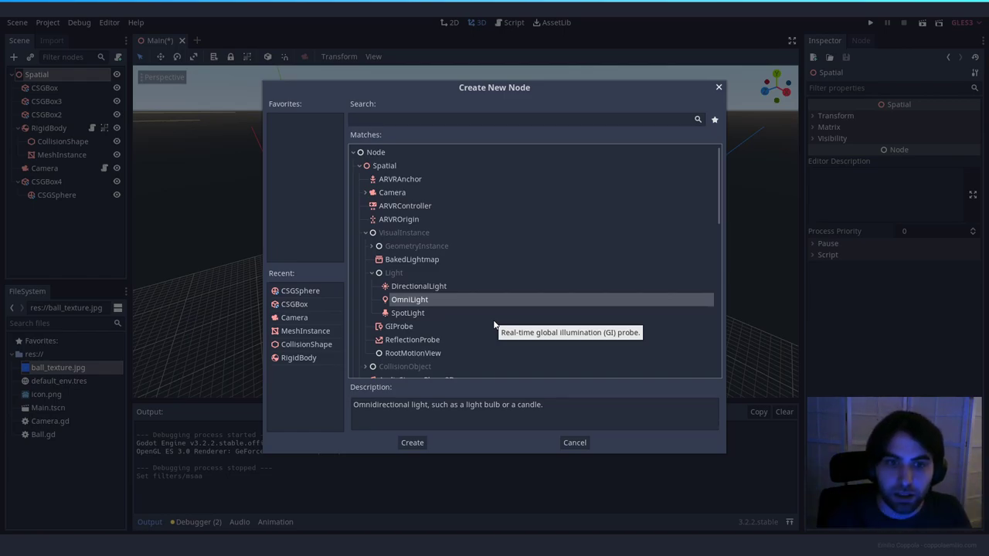
{"action": "left_click", "coordinate": [417, 315]}
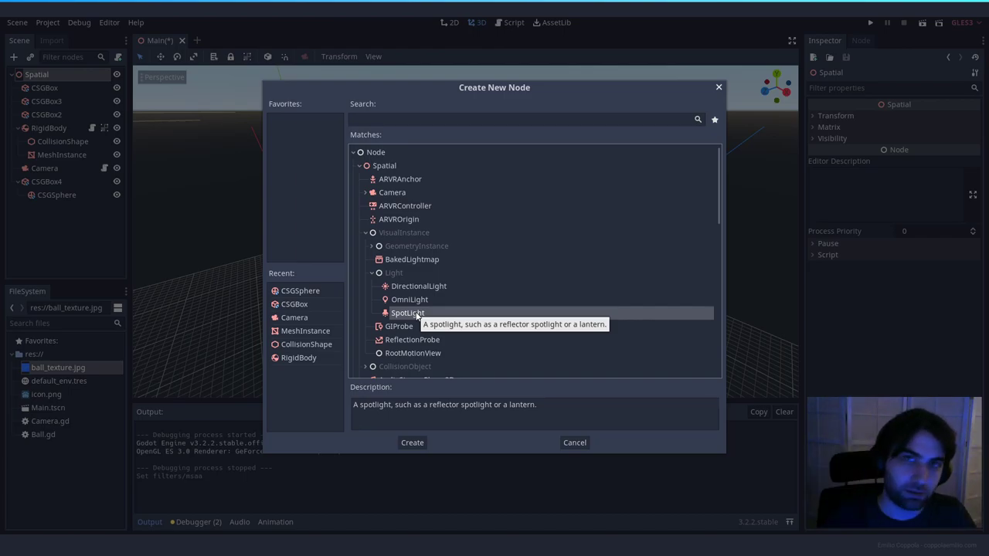
{"action": "left_click", "coordinate": [422, 288]}
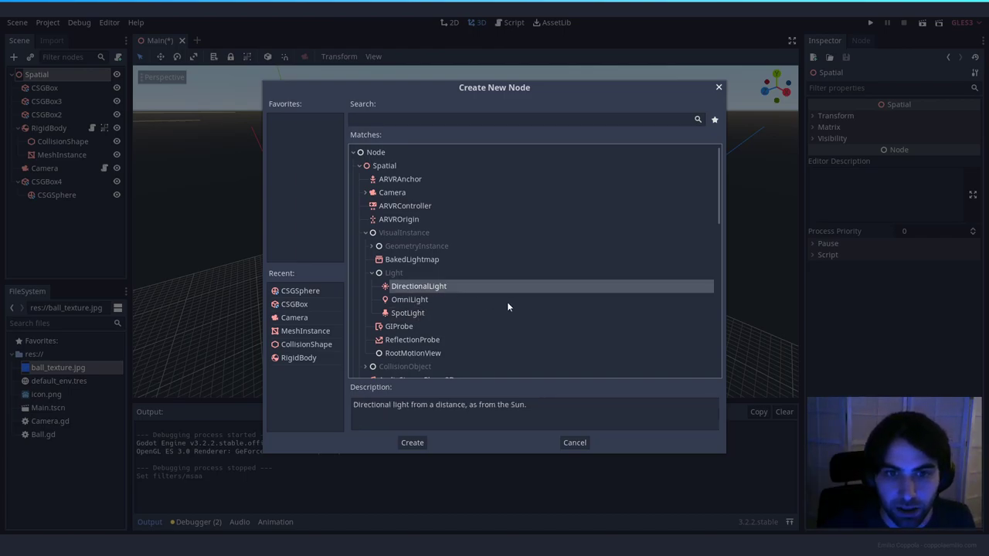
{"action": "left_click", "coordinate": [414, 443]}
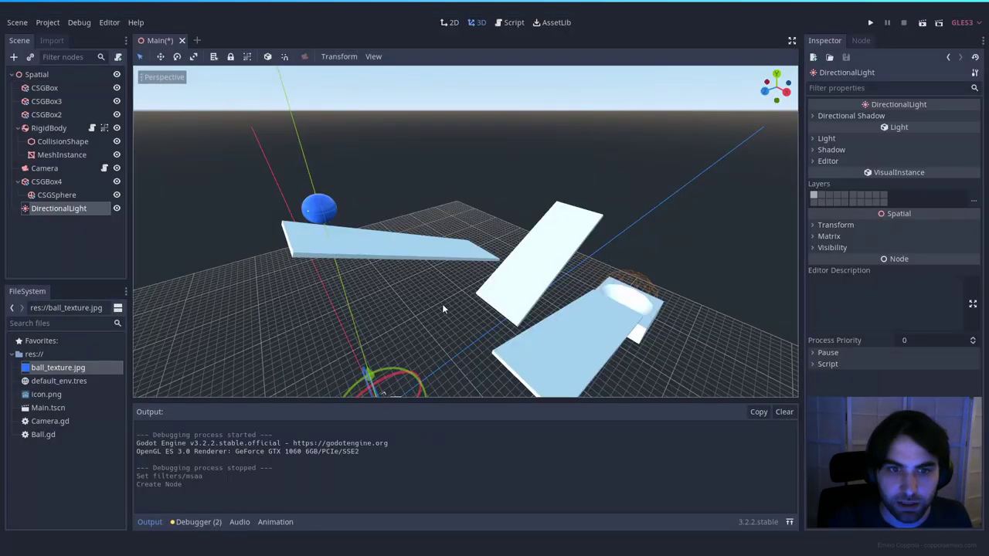
Toggle the DirectionalLight's visibility off and on to compare the scene's lighting.
{"action": "mouse_move", "coordinate": [491, 295]}
{"action": "middle_mouse_down"}
{"action": "mouse_move", "coordinate": [503, 300]}
{"action": "mouse_move", "coordinate": [484, 289]}
{"action": "middle_mouse_up"}
{"action": "scroll", "coordinate": [497, 299], "scroll_direction": "down", "scroll_amount": 5}
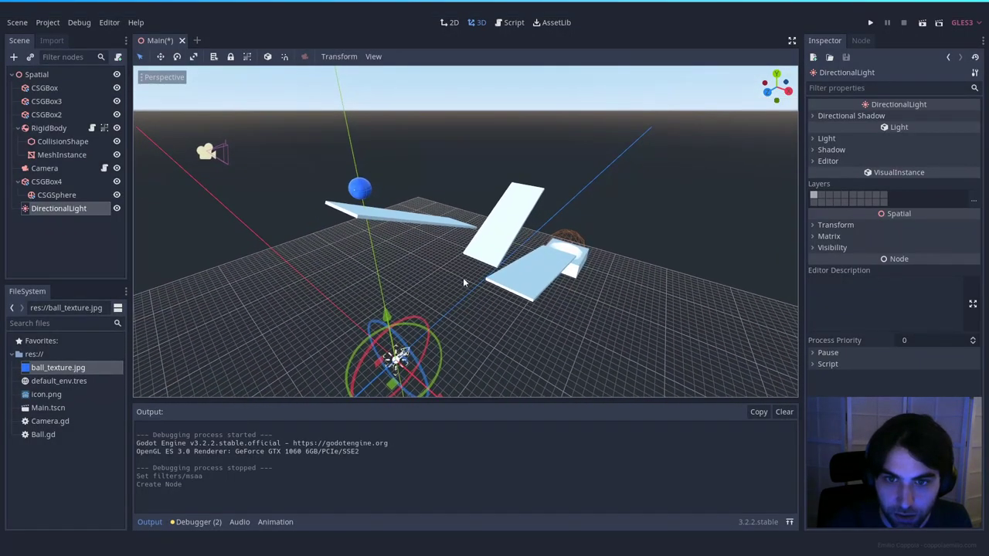
{"action": "left_click", "coordinate": [116, 208]}
{"action": "left_click", "coordinate": [117, 209]}
{"action": "left_click", "coordinate": [118, 209]}
{"action": "left_click", "coordinate": [117, 209]}
Move the DirectionalLight up from the grid and sideways to a spot beside the first ramp.
{"action": "right_click_drag", "start_coordinate": [338, 203], "coordinate": [335, 218]}
{"action": "key", "text": "w"}
{"action": "key", "text": "w"}
{"action": "key", "text": "s"}
{"action": "left_click_drag", "start_coordinate": [408, 310], "coordinate": [393, 181]}
{"action": "left_click_drag", "start_coordinate": [386, 262], "coordinate": [282, 267]}
Try rotating the DirectionalLight about its vertical axis and undo the rotation.
{"action": "right_click_drag", "start_coordinate": [362, 246], "coordinate": [351, 236]}
{"action": "key", "text": "w"}
{"action": "middle_click_drag", "start_coordinate": [362, 245], "coordinate": [368, 241]}
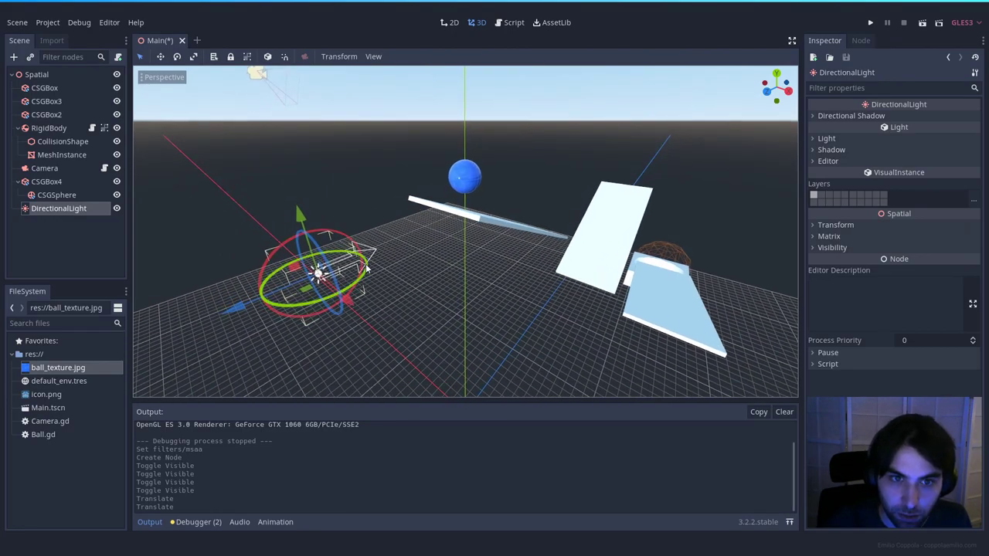
{"action": "mouse_move", "coordinate": [368, 267]}
{"action": "left_mouse_down"}
{"action": "mouse_move", "coordinate": [372, 258]}
{"action": "mouse_move", "coordinate": [340, 297]}
{"action": "mouse_move", "coordinate": [249, 299]}
{"action": "mouse_move", "coordinate": [317, 312]}
{"action": "mouse_move", "coordinate": [367, 282]}
{"action": "mouse_move", "coordinate": [380, 260]}
{"action": "mouse_move", "coordinate": [379, 270]}
{"action": "left_mouse_up"}
{"action": "key", "text": "ctrl+z"}
Adjust the DirectionalLight's angle and move it higher and farther out from the ball and ramps.
{"action": "middle_click_drag", "start_coordinate": [325, 249], "coordinate": [388, 250]}
{"action": "left_click_drag", "start_coordinate": [388, 250], "coordinate": [350, 124]}
{"action": "left_click_drag", "start_coordinate": [415, 208], "coordinate": [317, 239]}
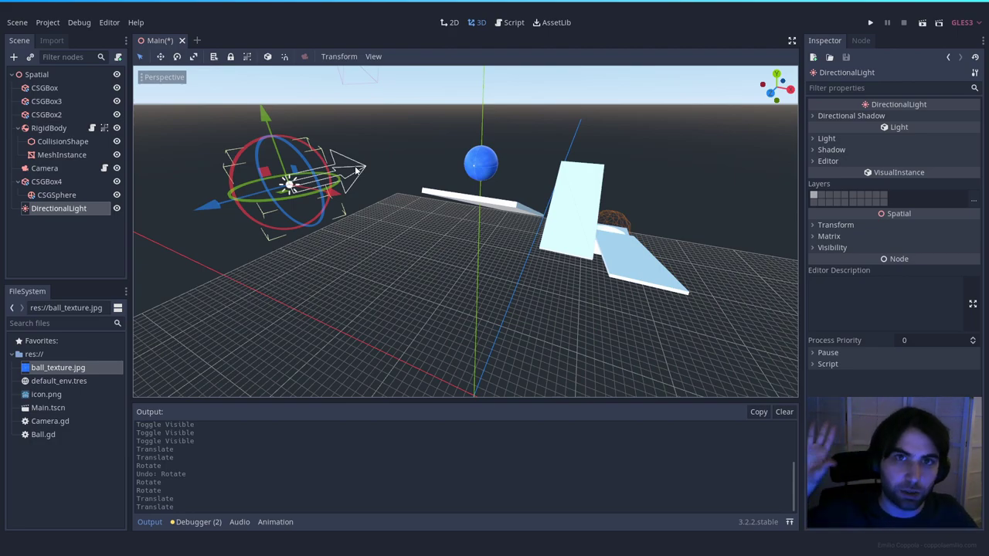
Enable shadows on the DirectionalLight.
{"action": "left_click", "coordinate": [395, 220]}
{"action": "middle_click_drag", "start_coordinate": [404, 227], "coordinate": [421, 236]}
{"action": "middle_click_drag", "start_coordinate": [322, 232], "coordinate": [249, 263]}
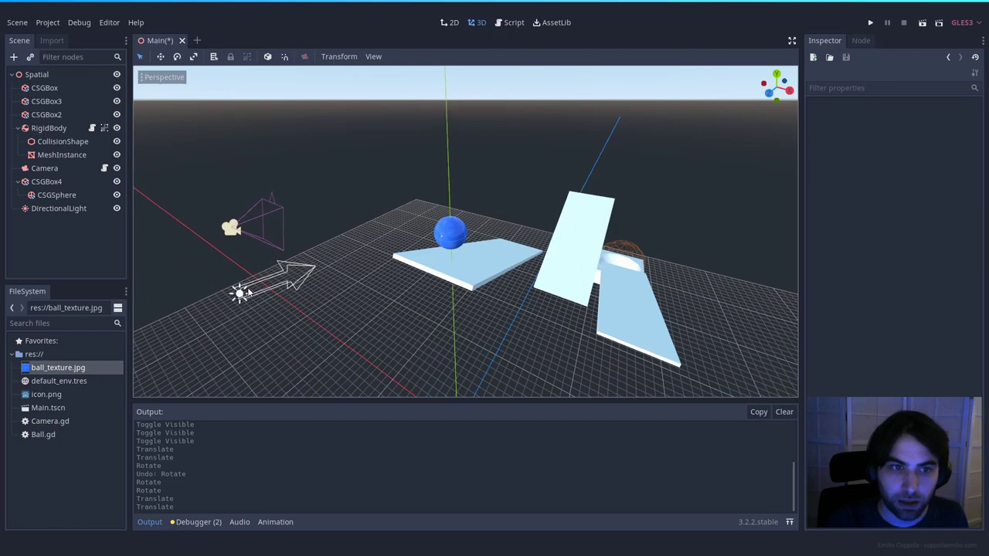
{"action": "left_click", "coordinate": [245, 292]}
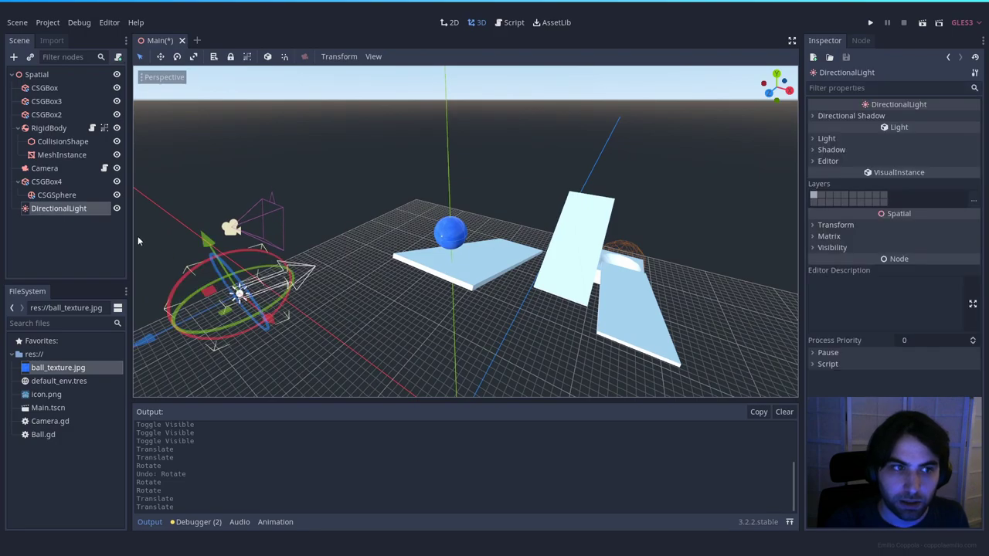
{"action": "left_click", "coordinate": [831, 150]}
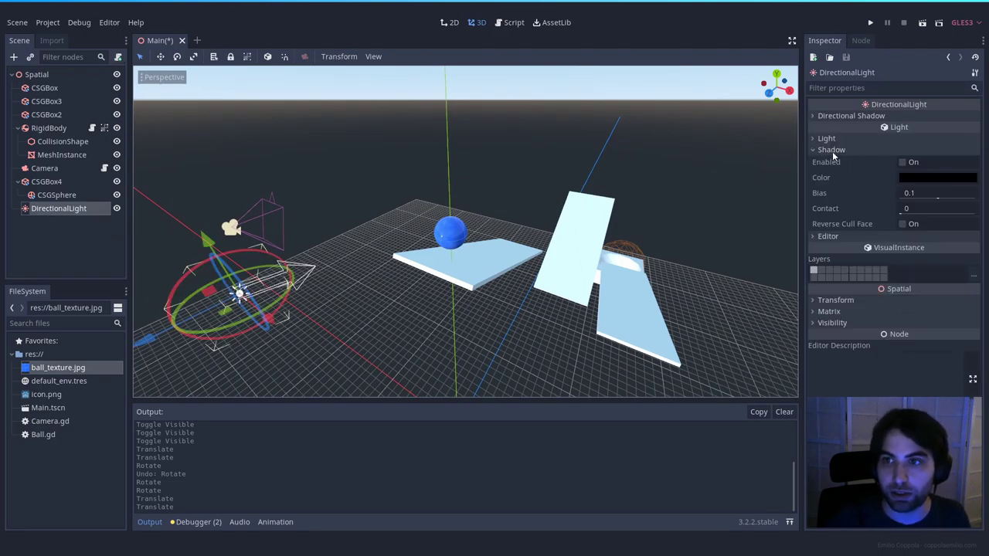
{"action": "left_click", "coordinate": [902, 163]}
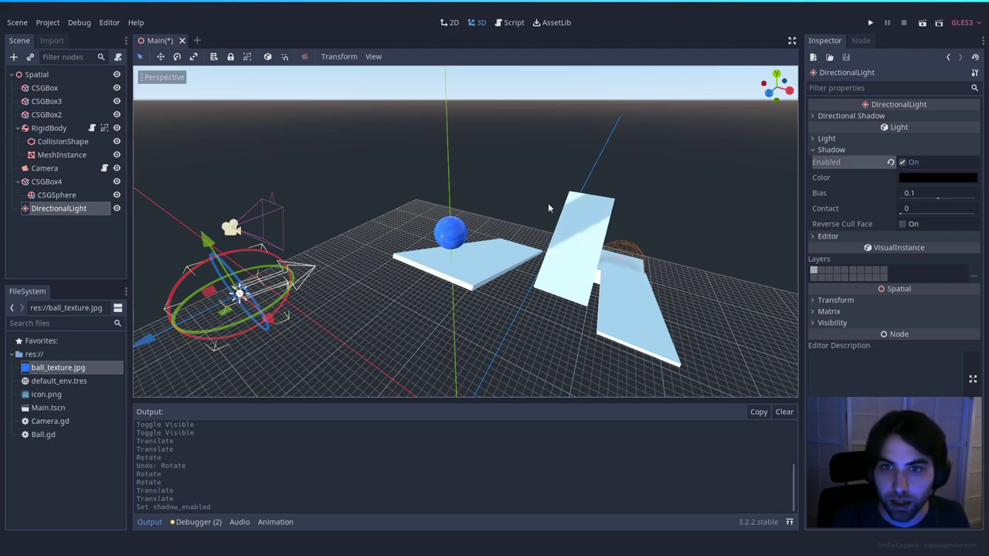
Switch the DirectionalLight's shadows off and on repeatedly to compare the scene with and without them, ending with shadows enabled.
{"action": "left_click", "coordinate": [903, 163]}
{"action": "left_click", "coordinate": [902, 162]}
{"action": "left_click", "coordinate": [902, 163]}
{"action": "left_click", "coordinate": [902, 163]}
{"action": "left_click", "coordinate": [902, 162]}
{"action": "left_click", "coordinate": [902, 162]}
{"action": "left_click", "coordinate": [902, 163]}
{"action": "left_click", "coordinate": [902, 162]}
Move the DirectionalLight higher and rotate it to shine down across the ball and ramps.
{"action": "left_click_drag", "start_coordinate": [231, 238], "coordinate": [169, 153]}
{"action": "left_click_drag", "start_coordinate": [240, 196], "coordinate": [228, 245]}
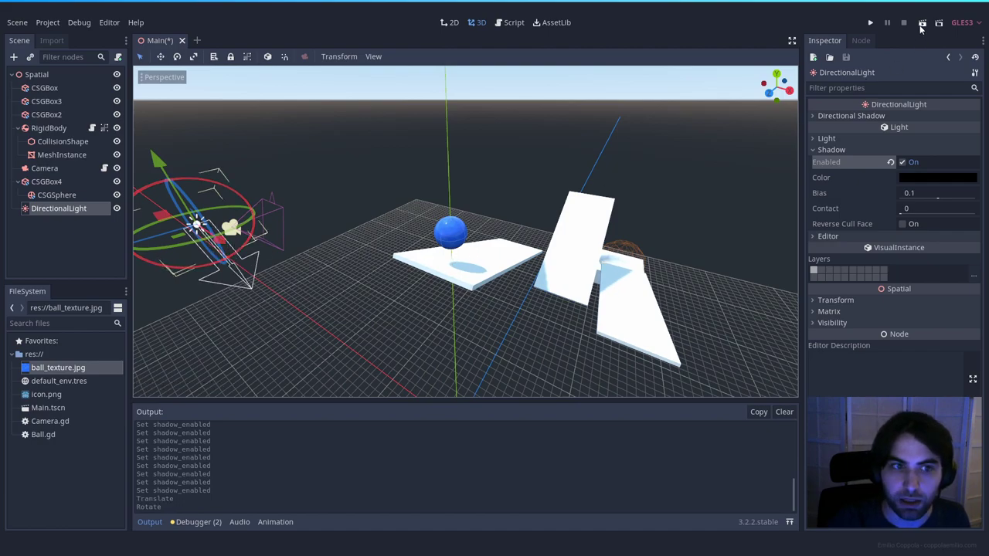
Run the scene and roll the ball forward and sideways to check the lighting and shadows in play.
{"action": "left_click", "coordinate": [920, 25]}
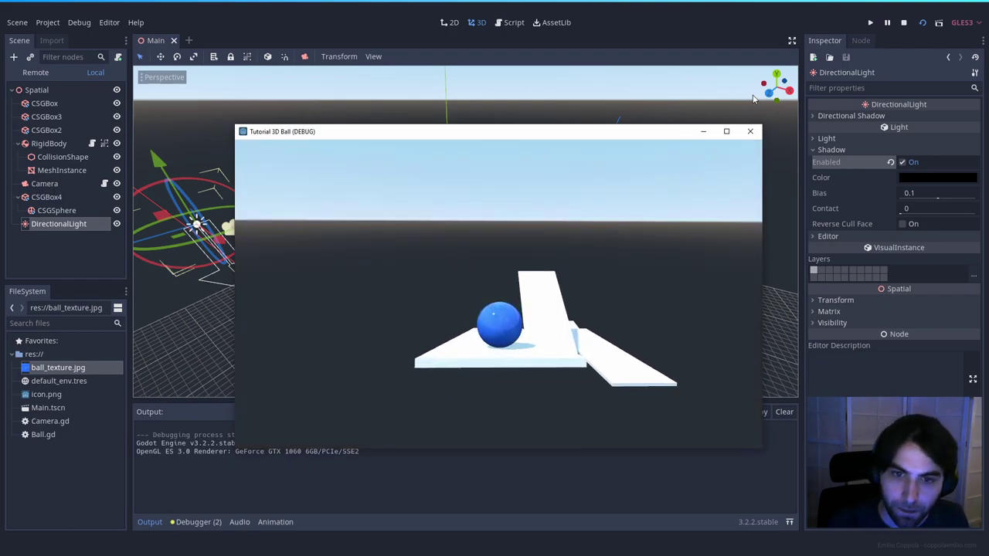
{"action": "key", "text": "Up"}
{"action": "key", "text": "Right"}
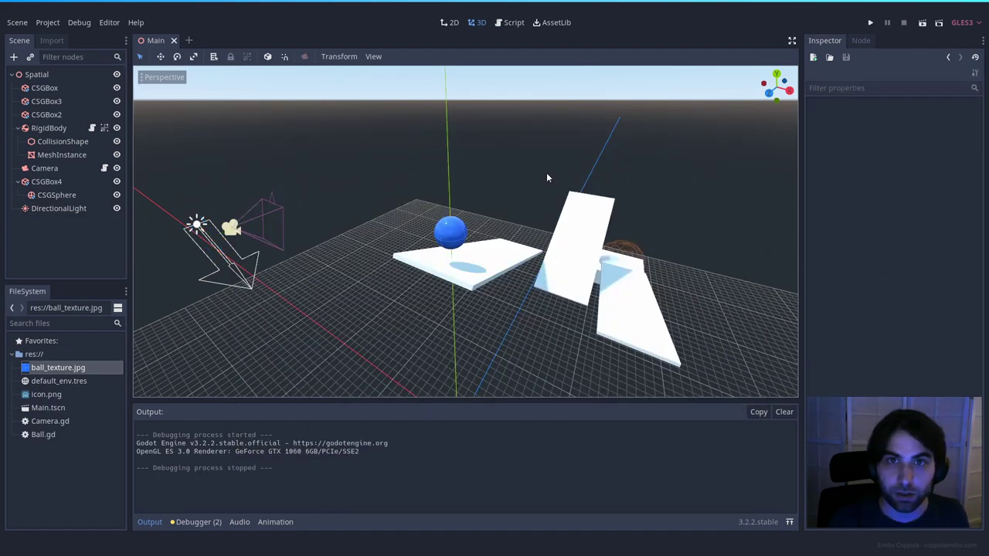
Assign a new SpatialMaterial to the first ramp under the ball.
{"action": "key", "text": "d"}
{"action": "mouse_move", "coordinate": [546, 173]}
{"action": "right_mouse_down"}
{"action": "mouse_move", "coordinate": [471, 181]}
{"action": "mouse_move", "coordinate": [544, 179]}
{"action": "right_mouse_up"}
{"action": "left_click", "coordinate": [399, 222]}
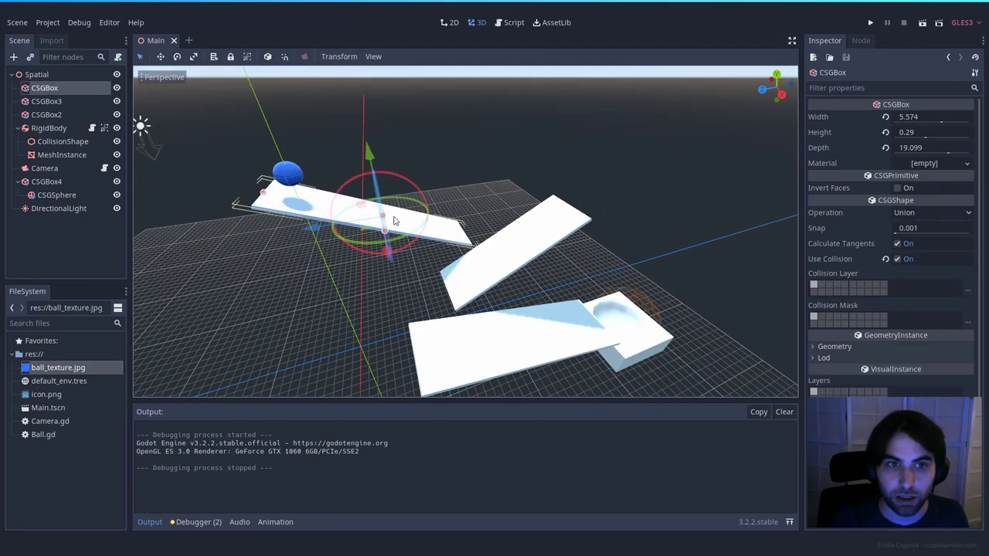
{"action": "left_click", "coordinate": [935, 163]}
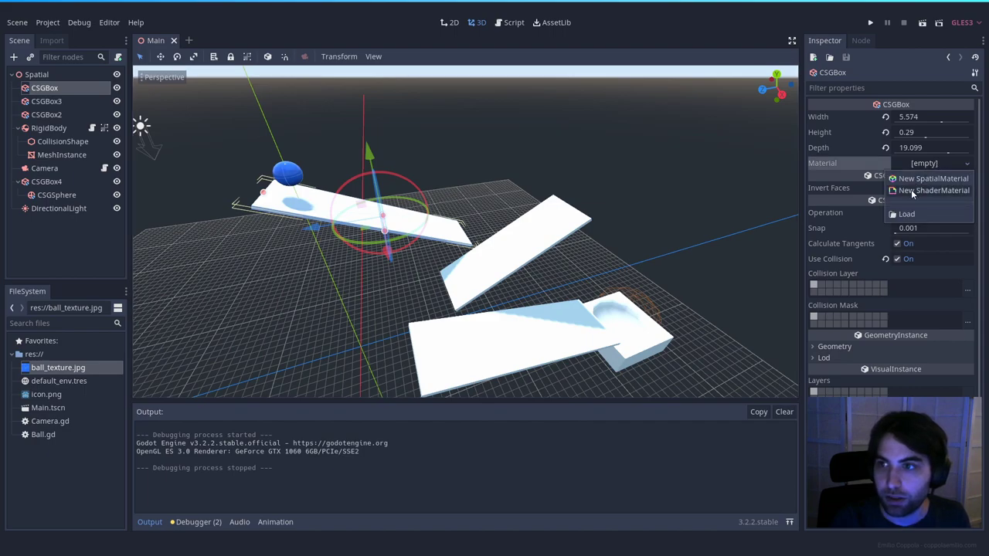
{"action": "left_click", "coordinate": [924, 180]}
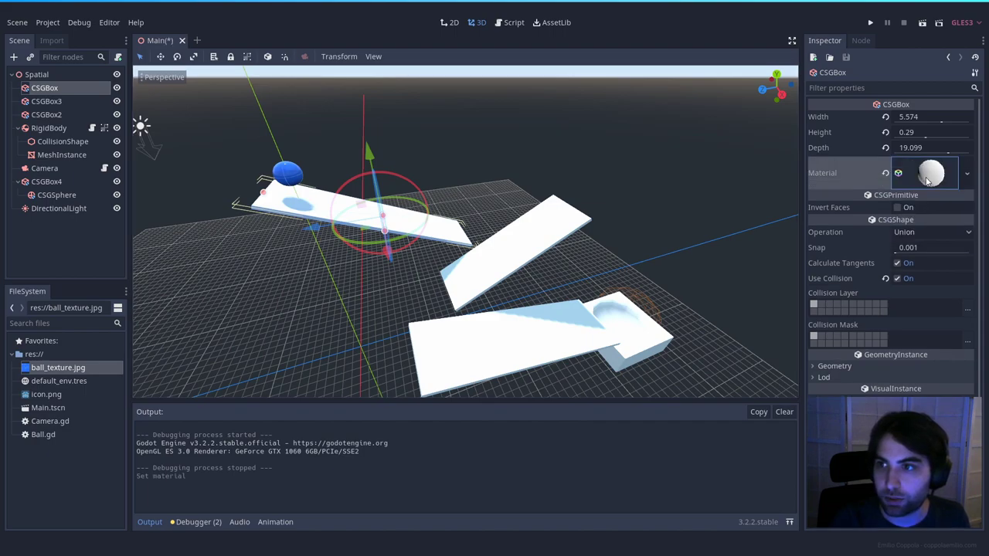
Set the albedo color of the first ramp's material to bright green, 5ef64d.
{"action": "left_click", "coordinate": [927, 178]}
{"action": "left_click", "coordinate": [822, 228]}
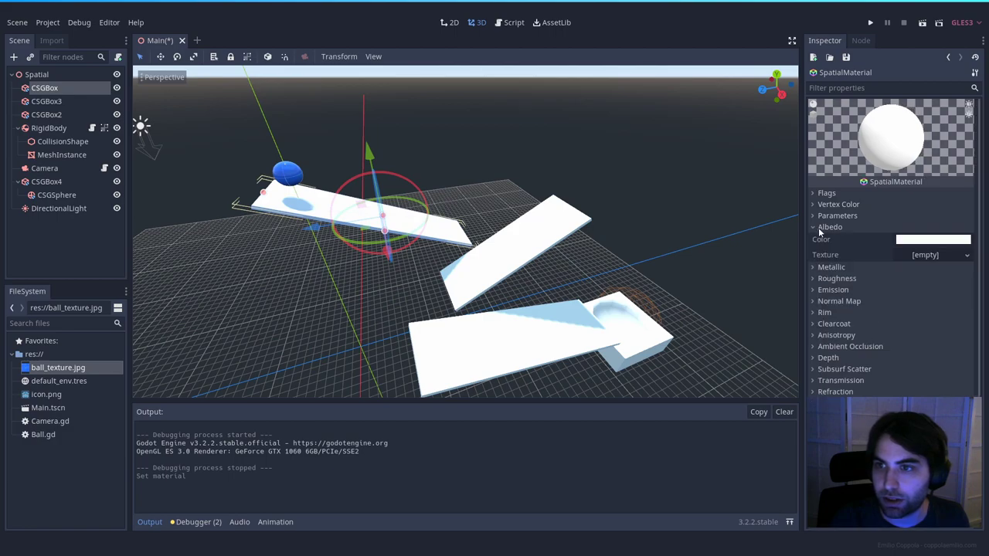
{"action": "left_click", "coordinate": [918, 241]}
{"action": "left_click", "coordinate": [889, 58]}
{"action": "mouse_move", "coordinate": [850, 38]}
{"action": "left_mouse_down"}
{"action": "mouse_move", "coordinate": [820, 22]}
{"action": "mouse_move", "coordinate": [837, 34]}
{"action": "mouse_move", "coordinate": [839, 22]}
{"action": "left_mouse_up"}
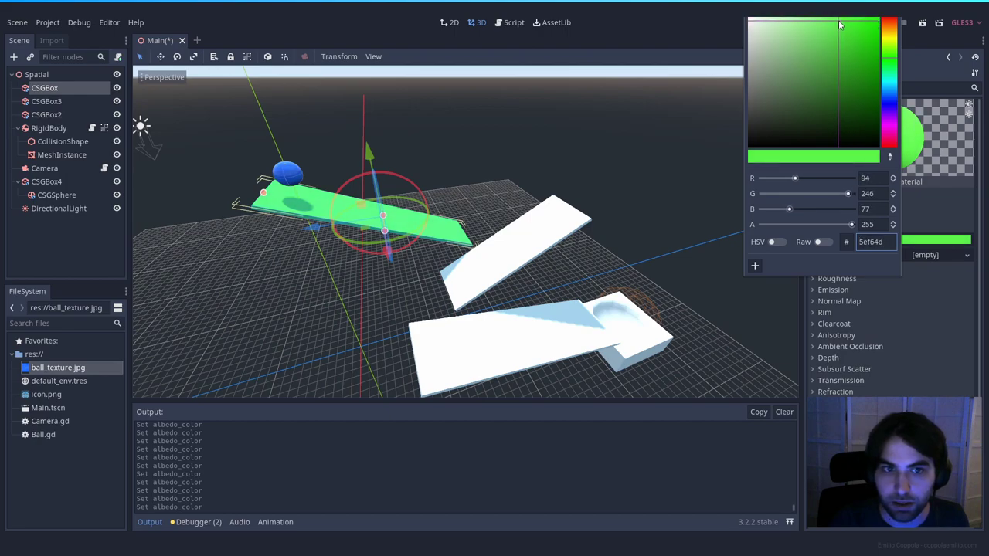
{"action": "left_click", "coordinate": [969, 260]}
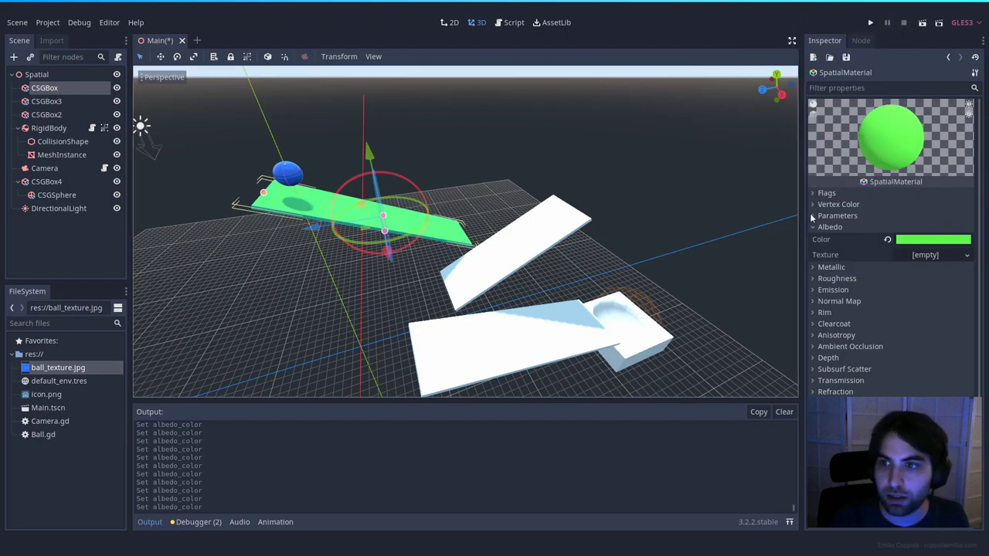
{"action": "left_click", "coordinate": [831, 227]}
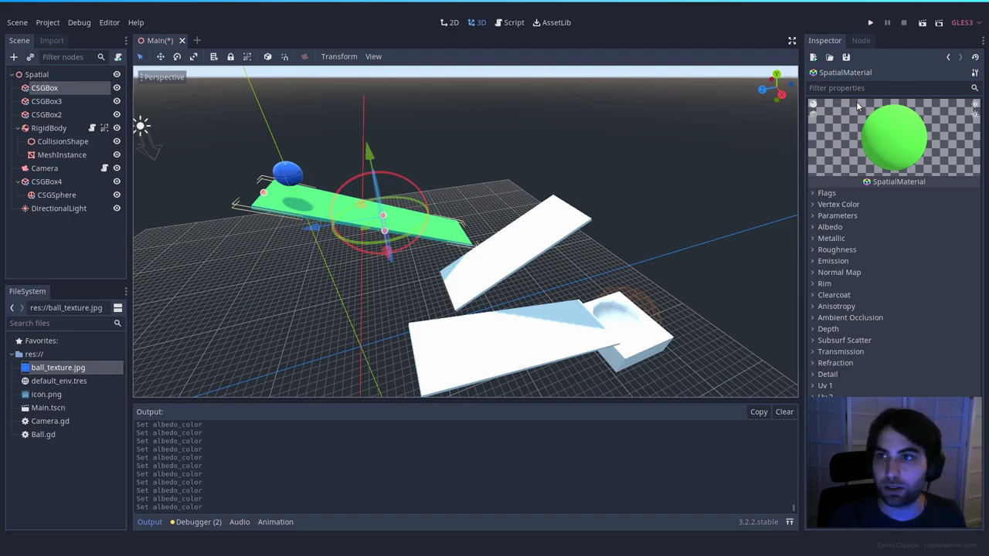
Save the green material as a separate resource file named GreenMaterial.tres.
{"action": "left_click", "coordinate": [846, 58]}
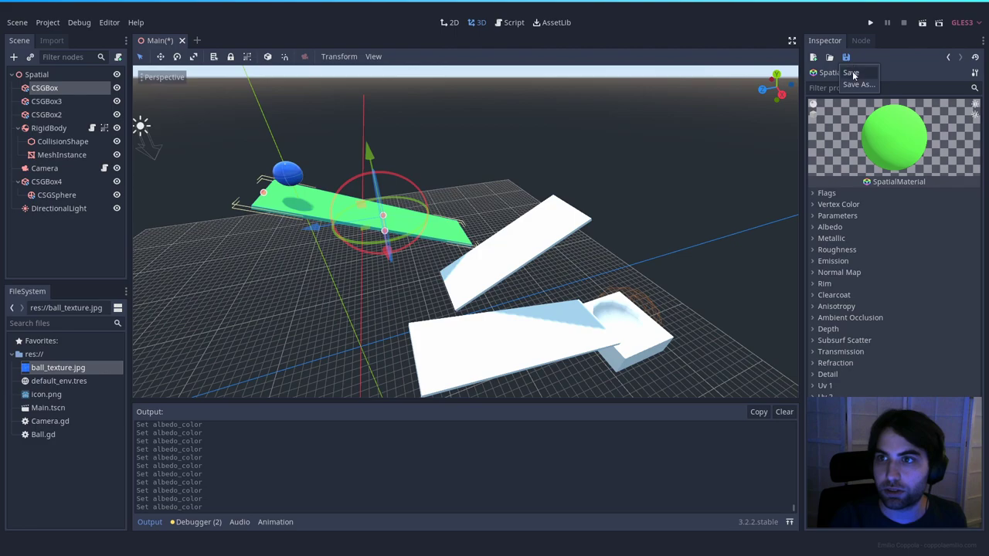
{"action": "left_click", "coordinate": [858, 83]}
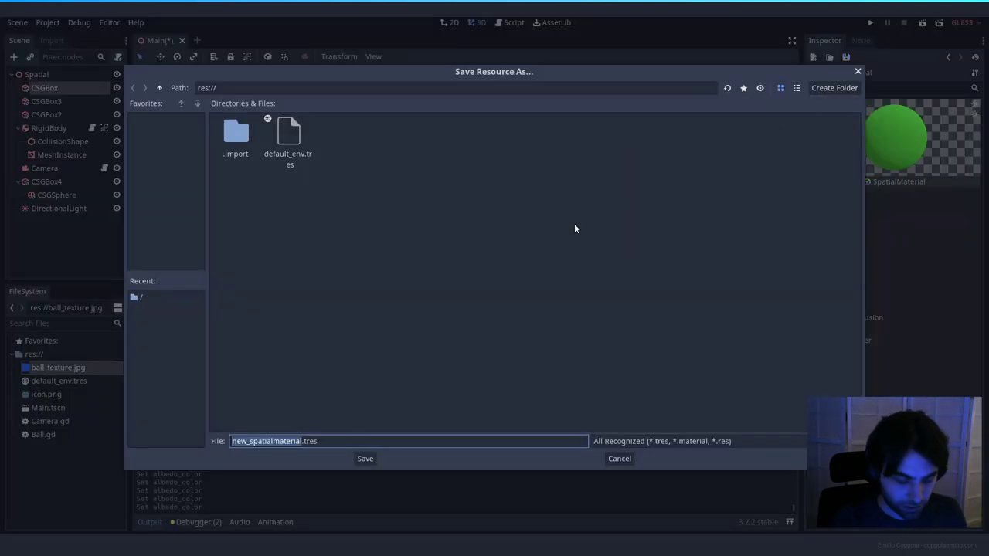
{"action": "type", "text": "GreenMaterial"}
{"action": "key", "text": "Return"}
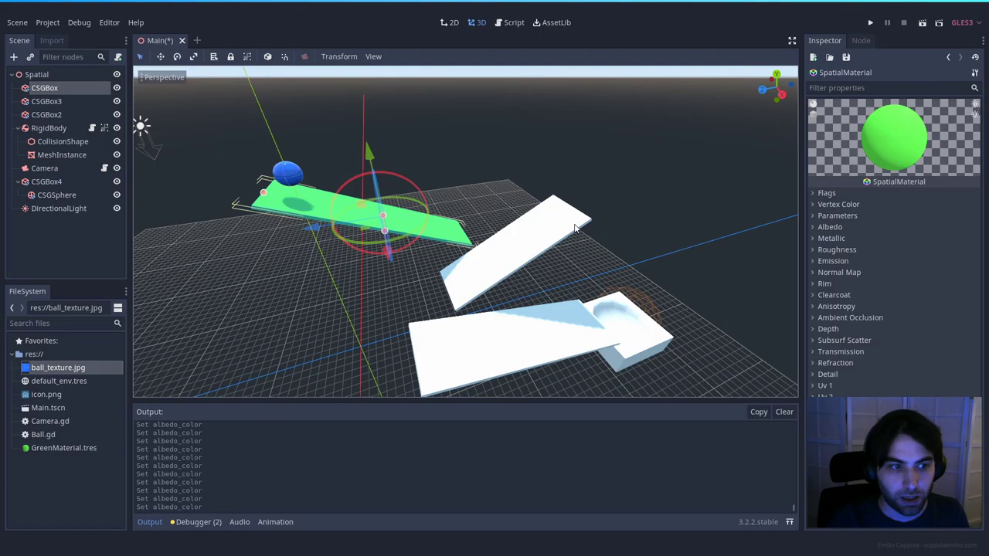
Apply GreenMaterial.tres to the middle ramp, CSGBox2.
{"action": "left_click", "coordinate": [84, 449]}
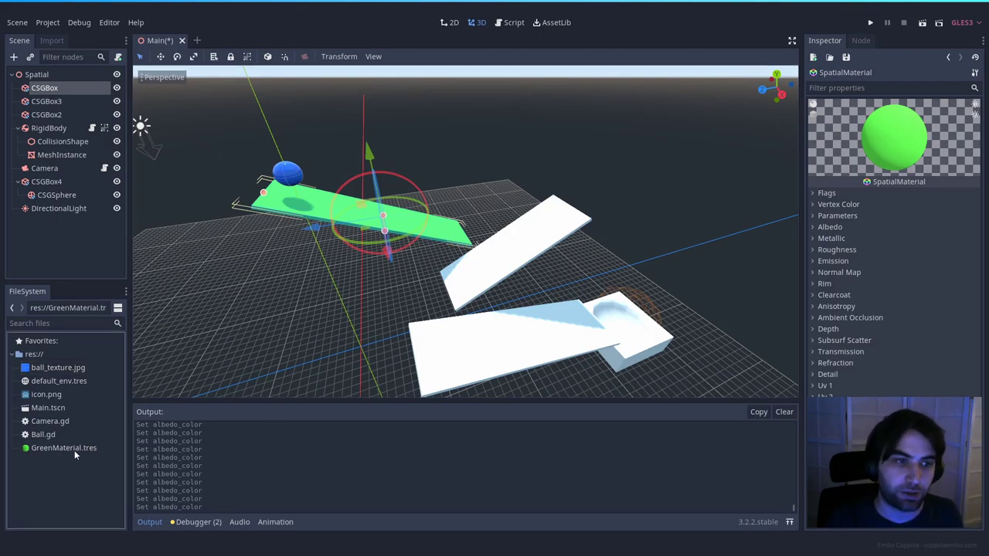
{"action": "left_click", "coordinate": [539, 237]}
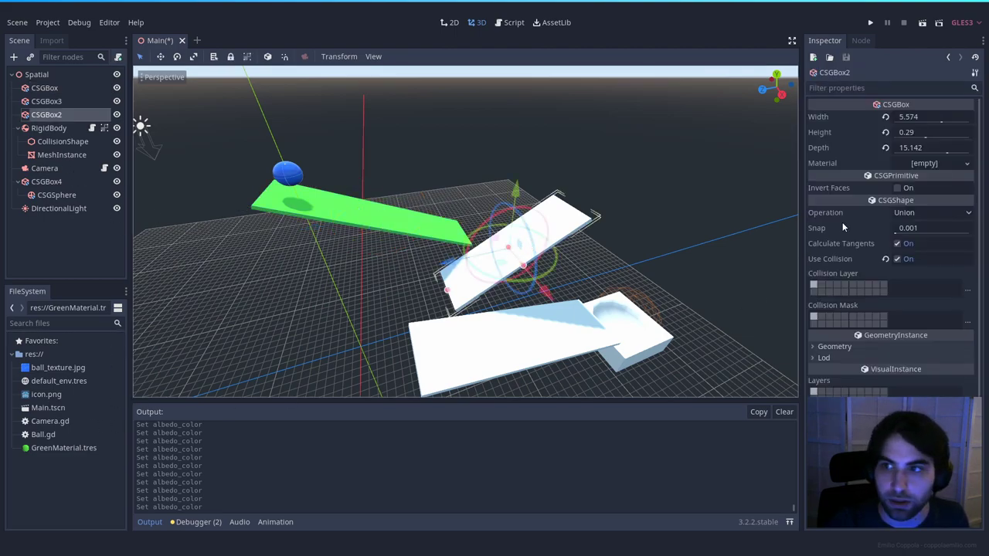
{"action": "left_click_drag", "start_coordinate": [90, 455], "coordinate": [914, 170]}
Apply GreenMaterial.tres to the last ramp next to the goal box.
{"action": "left_click", "coordinate": [504, 328]}
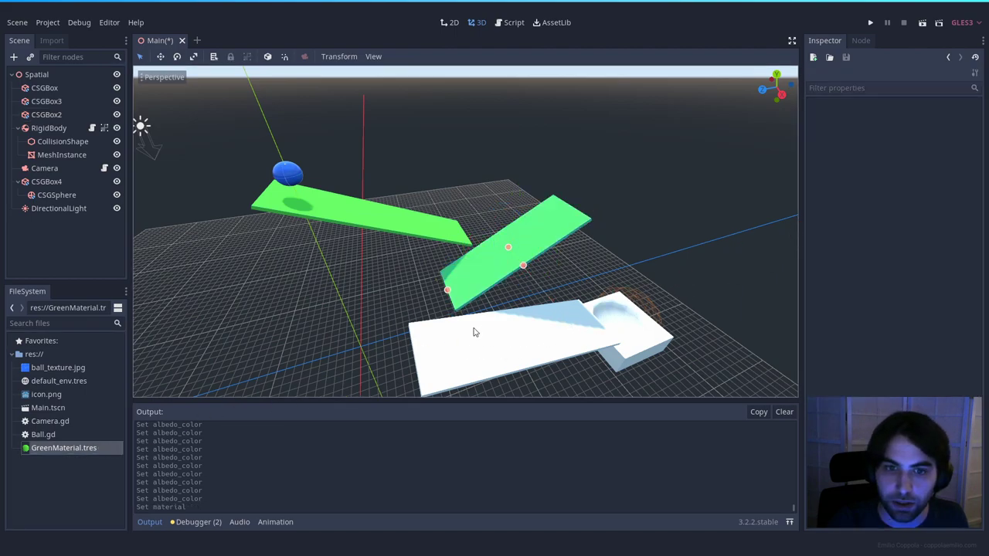
{"action": "middle_click_drag", "start_coordinate": [153, 259], "coordinate": [435, 329]}
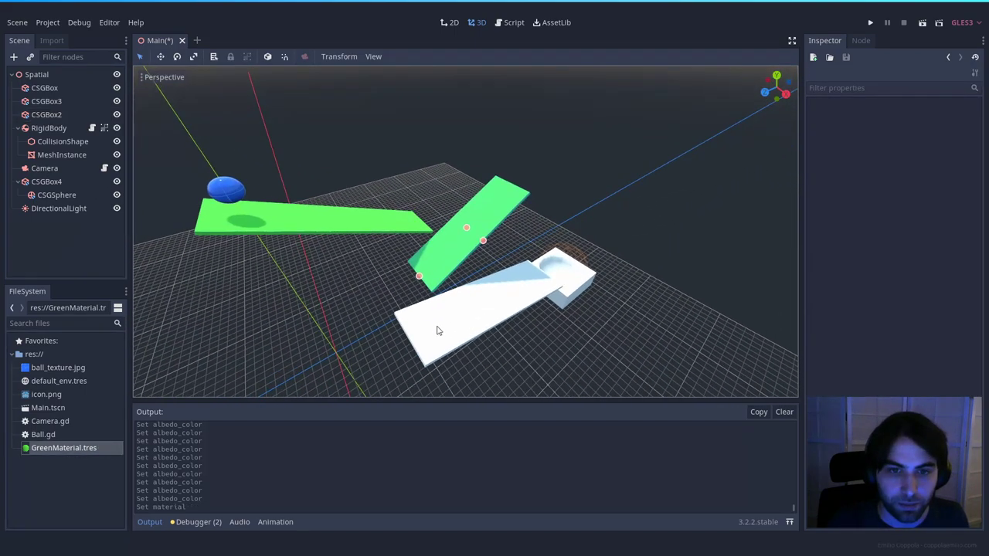
{"action": "left_click", "coordinate": [444, 341]}
{"action": "left_click_drag", "start_coordinate": [47, 450], "coordinate": [900, 170]}
{"action": "left_click", "coordinate": [646, 286]}
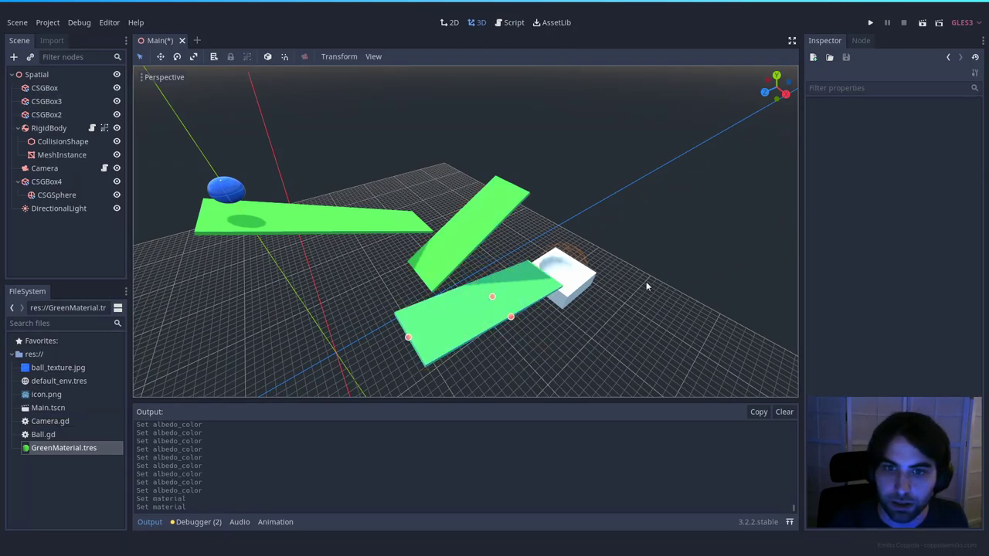
Nudge the goal box horizontally and slightly downward at the end of the last ramp.
{"action": "left_click", "coordinate": [574, 282]}
{"action": "right_click_drag", "start_coordinate": [627, 287], "coordinate": [561, 256]}
{"action": "key", "text": "s"}
{"action": "key", "text": "q"}
{"action": "left_click_drag", "start_coordinate": [411, 281], "coordinate": [432, 281]}
{"action": "left_click_drag", "start_coordinate": [499, 220], "coordinate": [500, 228]}
{"action": "left_click", "coordinate": [574, 241]}
{"action": "key", "text": "d"}
{"action": "right_click_drag", "start_coordinate": [574, 241], "coordinate": [614, 249]}
{"action": "key", "text": "a"}
{"action": "middle_click_drag", "start_coordinate": [688, 271], "coordinate": [573, 187]}
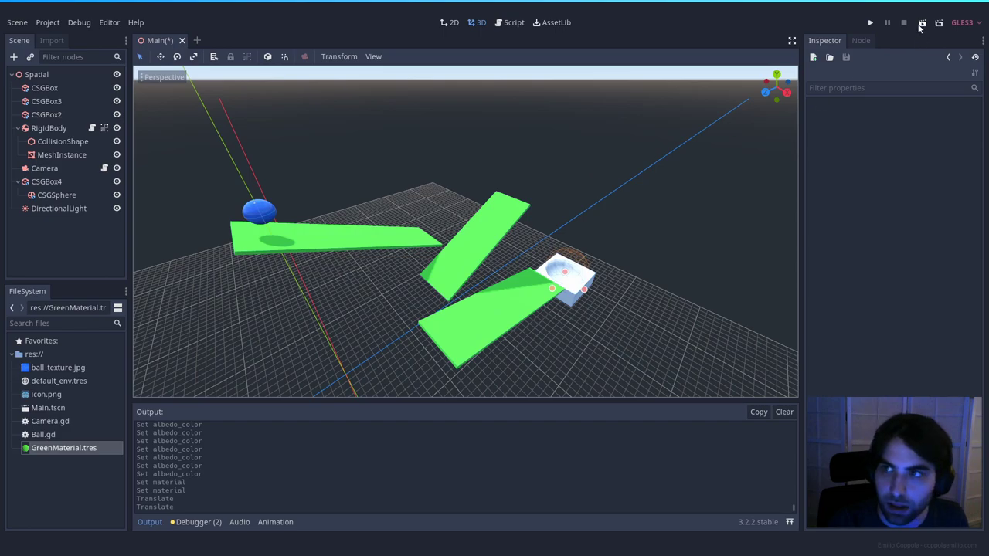
Open the default_env.tres environment and expand the Sky, Ground and Sun settings of its background ProceduralSky.
{"action": "right_click_drag", "start_coordinate": [335, 193], "coordinate": [203, 81]}
{"action": "right_click_drag", "start_coordinate": [338, 128], "coordinate": [388, 195]}
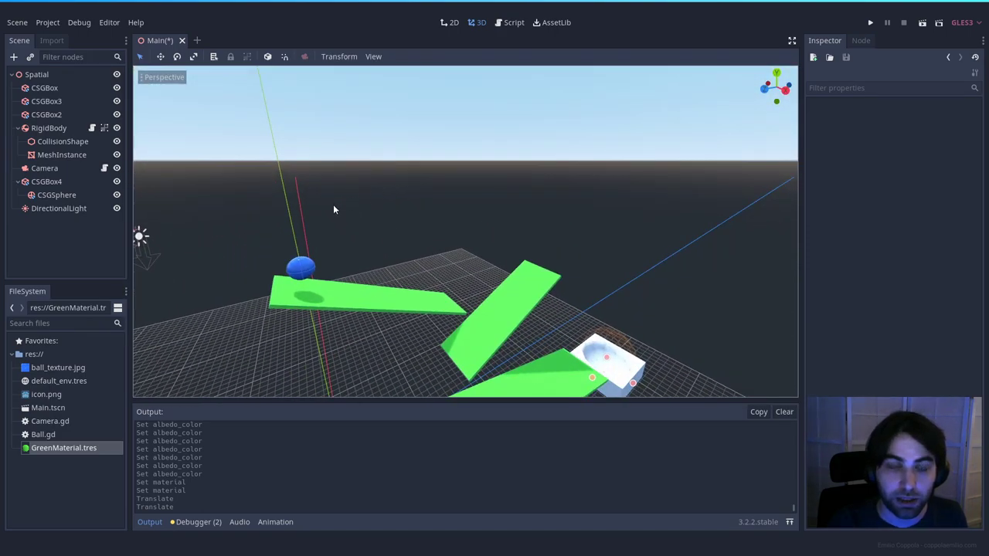
{"action": "left_click", "coordinate": [75, 382]}
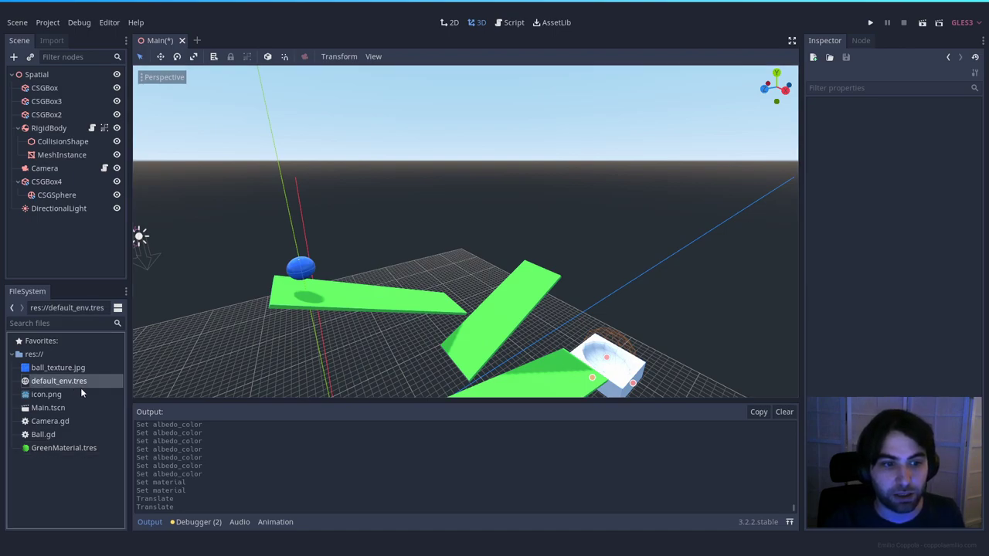
{"action": "double_click", "coordinate": [37, 381]}
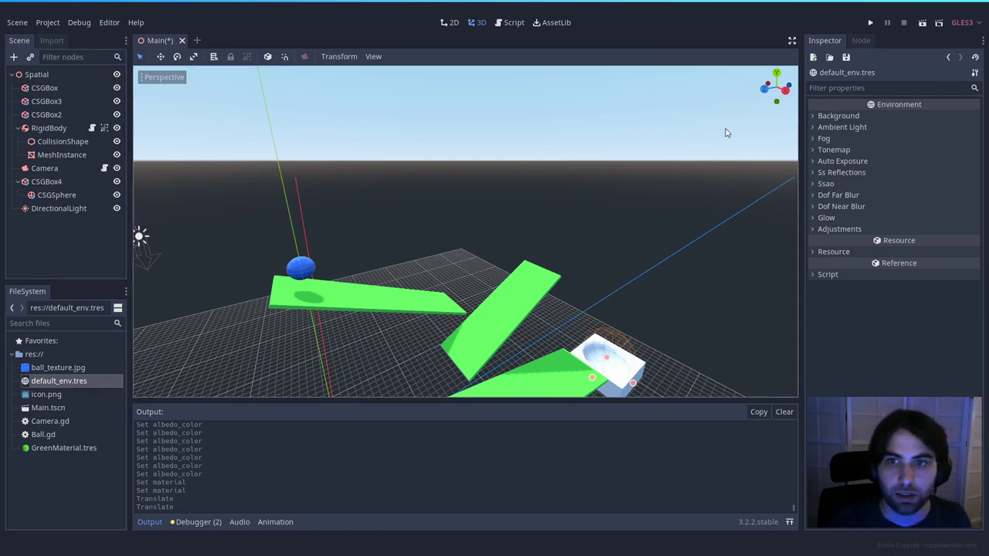
{"action": "left_click", "coordinate": [823, 117]}
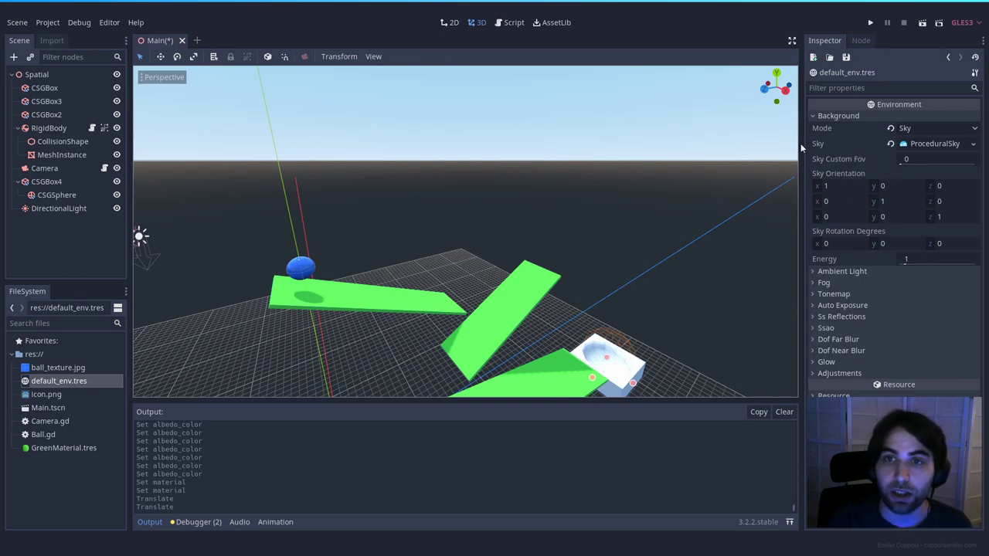
{"action": "left_click", "coordinate": [927, 144]}
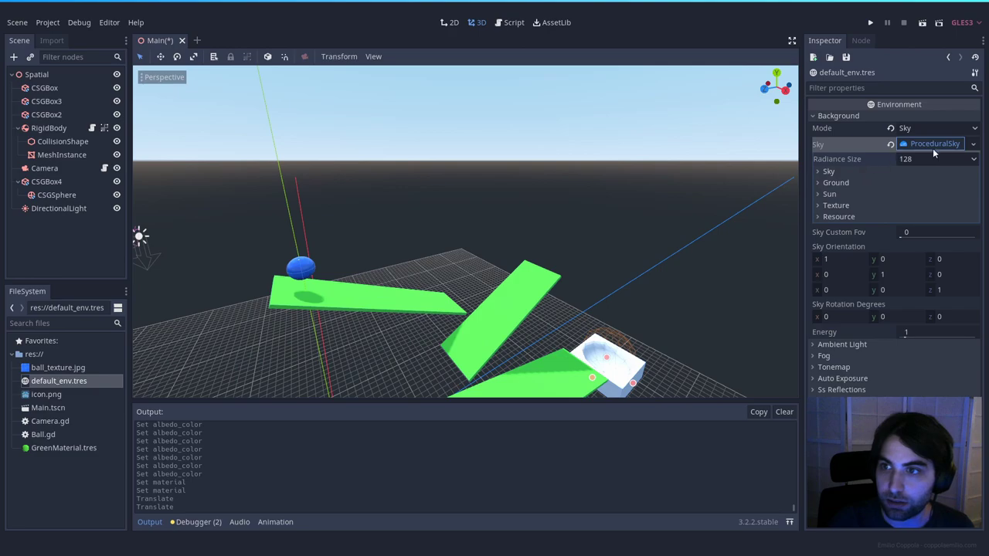
{"action": "left_click", "coordinate": [832, 172]}
{"action": "left_click", "coordinate": [837, 247]}
{"action": "left_click", "coordinate": [834, 325]}
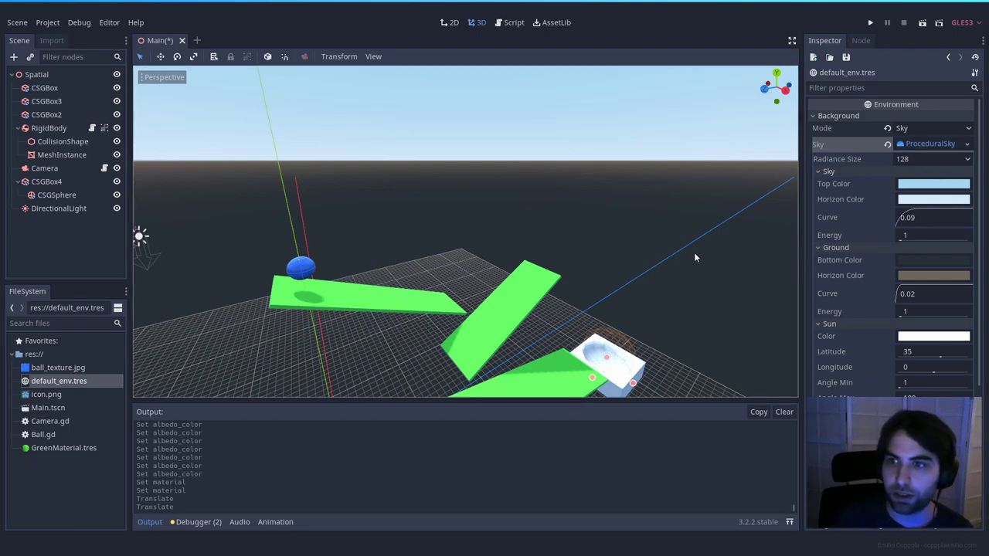
Set the procedural sky's top color to a bright purple.
{"action": "left_click", "coordinate": [933, 184]}
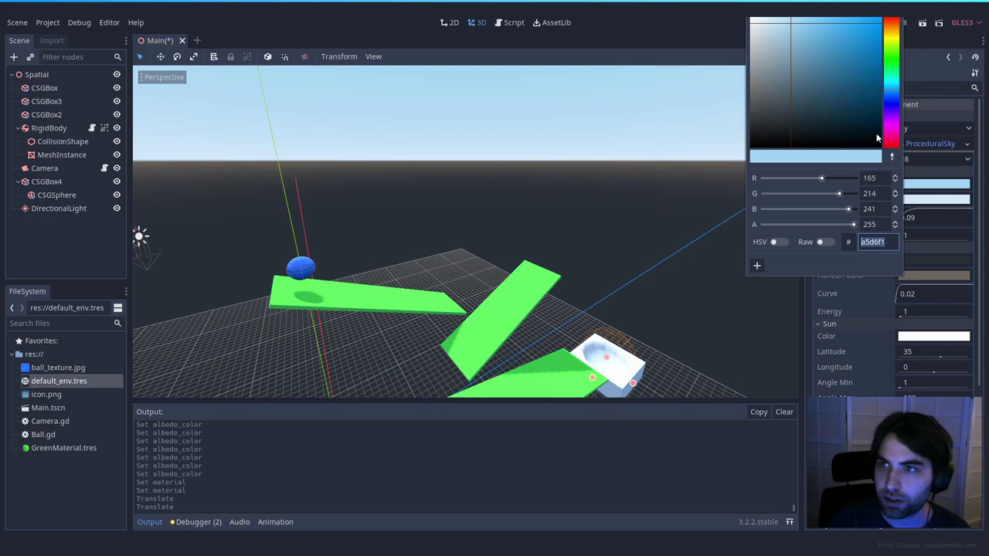
{"action": "left_click", "coordinate": [890, 123]}
{"action": "mouse_move", "coordinate": [812, 27]}
{"action": "left_mouse_down"}
{"action": "mouse_move", "coordinate": [821, 15]}
{"action": "mouse_move", "coordinate": [839, 21]}
{"action": "left_mouse_up"}
{"action": "left_click", "coordinate": [980, 216]}
Set the procedural sky's horizon color to light green, 93f9aa.
{"action": "left_click", "coordinate": [930, 199]}
{"action": "left_click", "coordinate": [892, 65]}
{"action": "left_click_drag", "start_coordinate": [835, 65], "coordinate": [804, 24]}
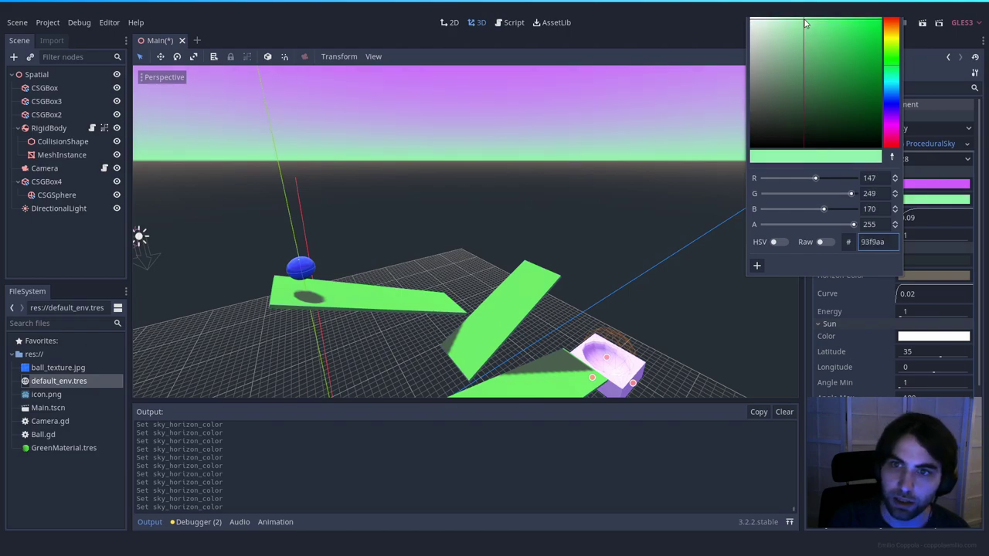
{"action": "left_click", "coordinate": [684, 149]}
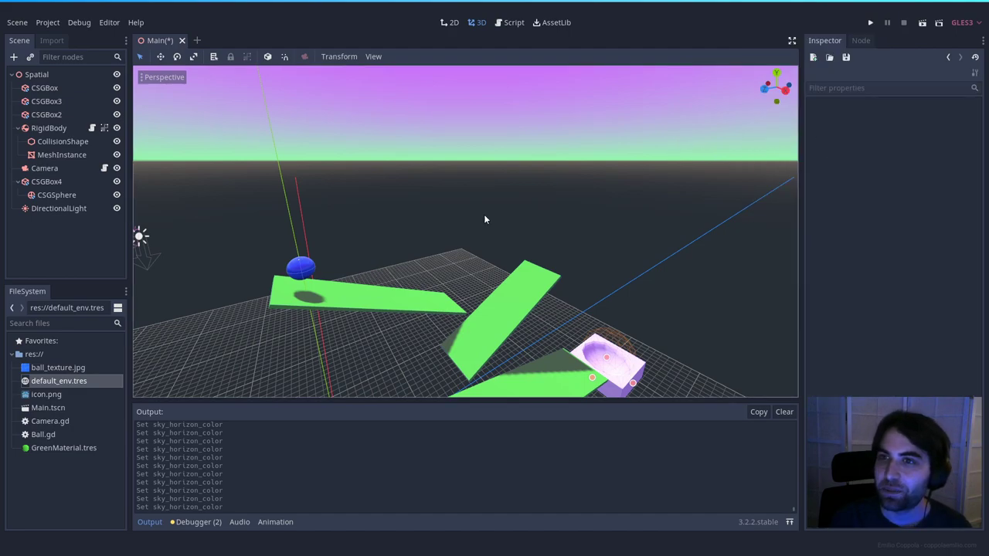
Set the bottom color of the default_env.tres ground to dark purple, 401747.
{"action": "left_click", "coordinate": [70, 381]}
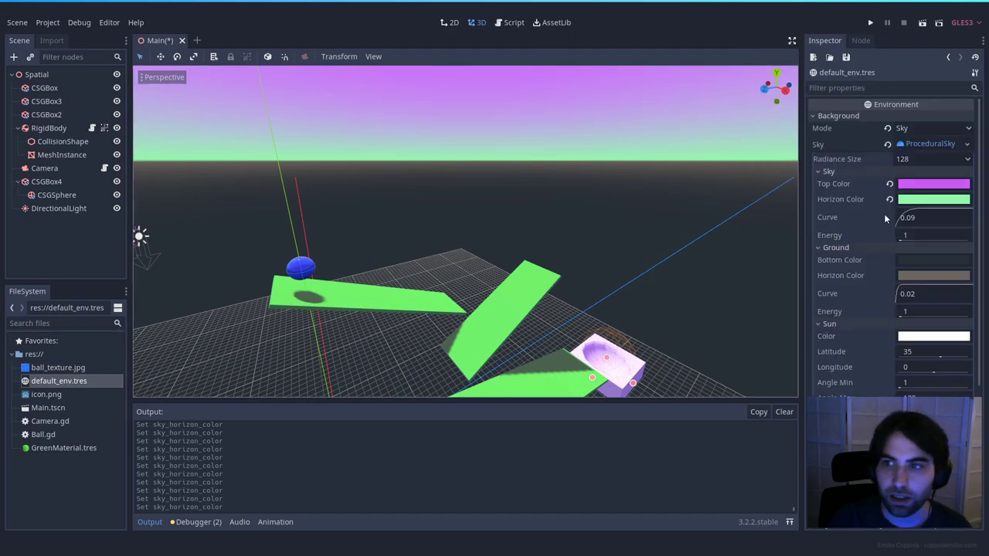
{"action": "left_click", "coordinate": [919, 259]}
{"action": "left_click_drag", "start_coordinate": [899, 110], "coordinate": [893, 123]}
{"action": "left_click", "coordinate": [842, 54]}
{"action": "left_click_drag", "start_coordinate": [841, 53], "coordinate": [839, 115]}
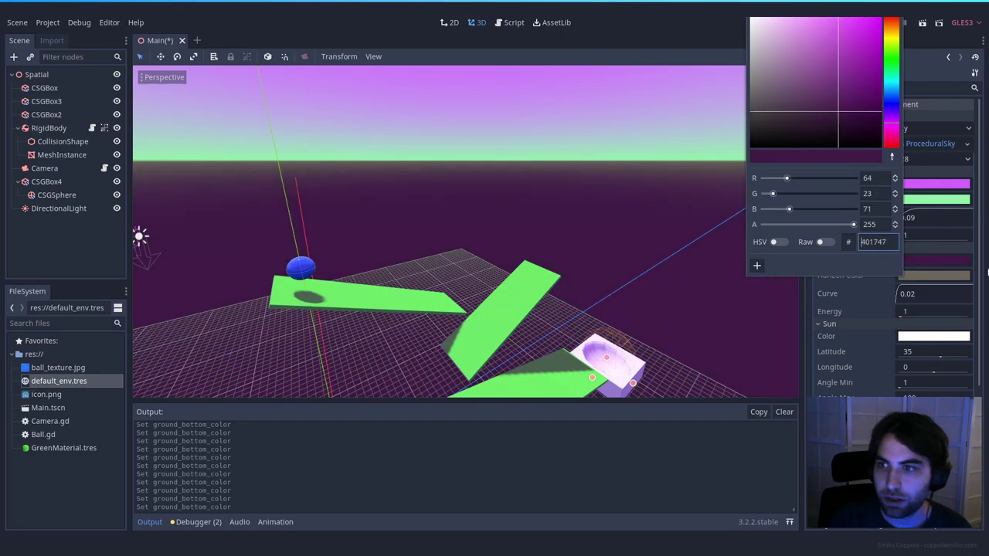
Set the ground's horizon color to dark orange-red, a53914.
{"action": "left_click", "coordinate": [943, 275]}
{"action": "left_click", "coordinate": [943, 275]}
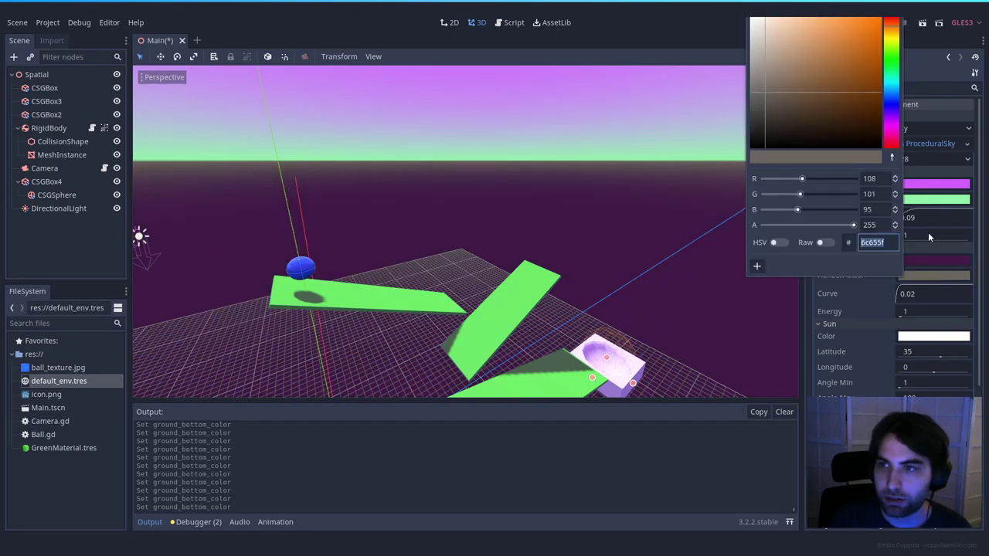
{"action": "left_click_drag", "start_coordinate": [890, 39], "coordinate": [865, 62]}
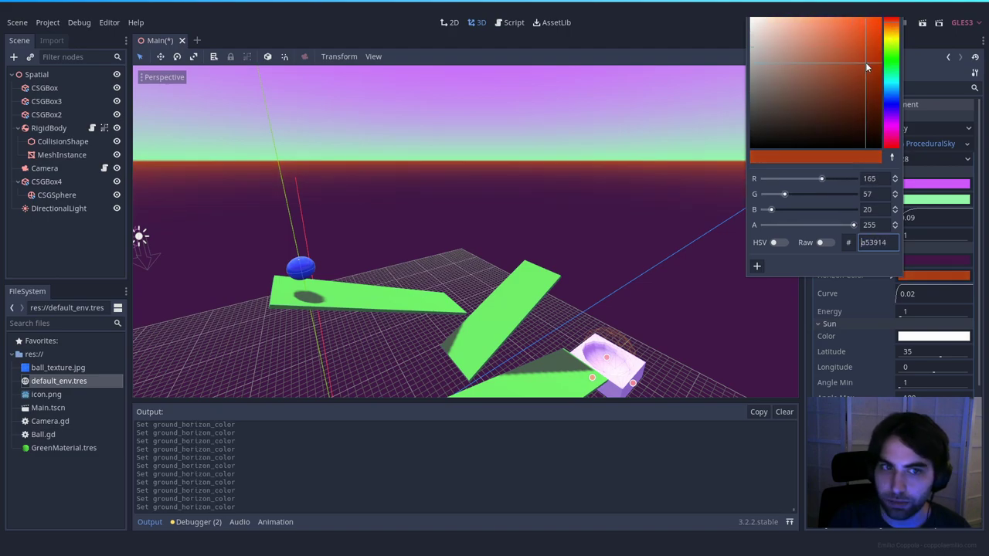
{"action": "left_click", "coordinate": [634, 207]}
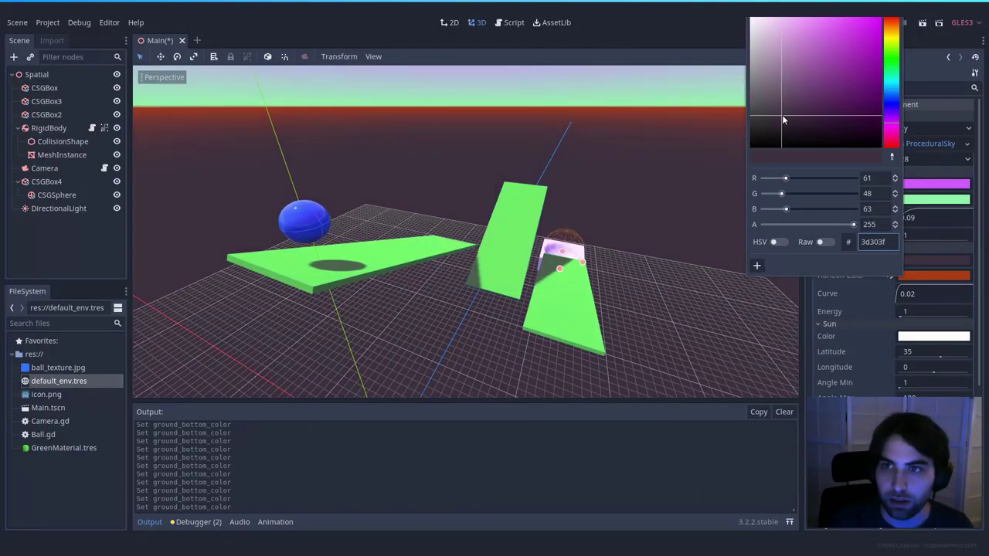
Mute the ground's bottom color to a darker, less saturated purple, 312333.
{"action": "left_click_drag", "start_coordinate": [782, 114], "coordinate": [791, 121]}
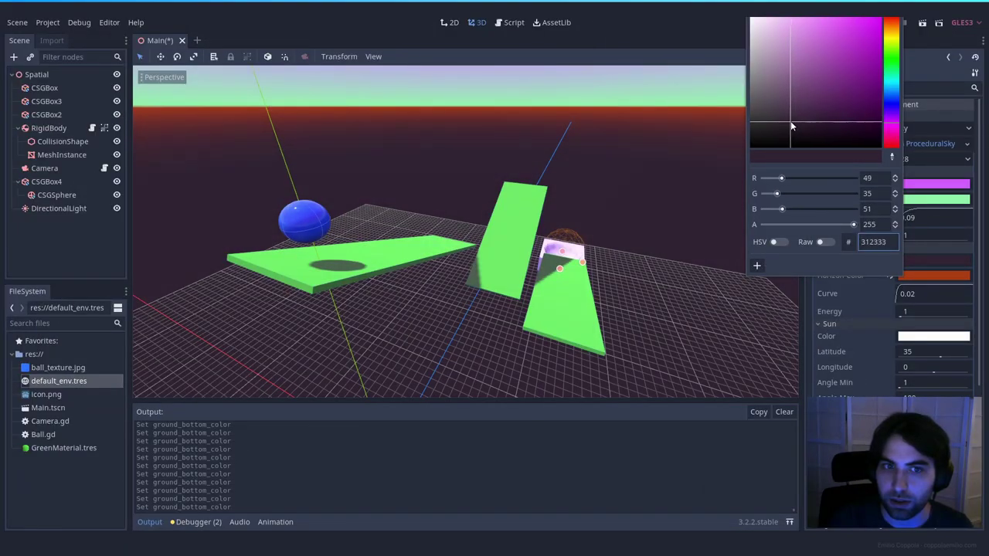
{"action": "left_click", "coordinate": [663, 176]}
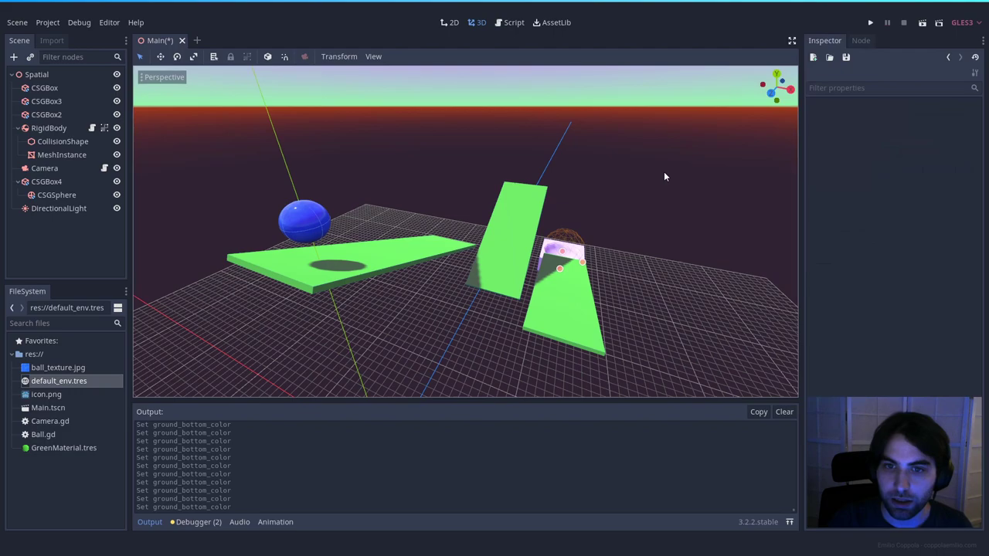
Run the edited scene, roll the ball down the ramps to the goal box, and close the game window.
{"action": "left_click", "coordinate": [921, 23]}
{"action": "key", "text": "Up"}
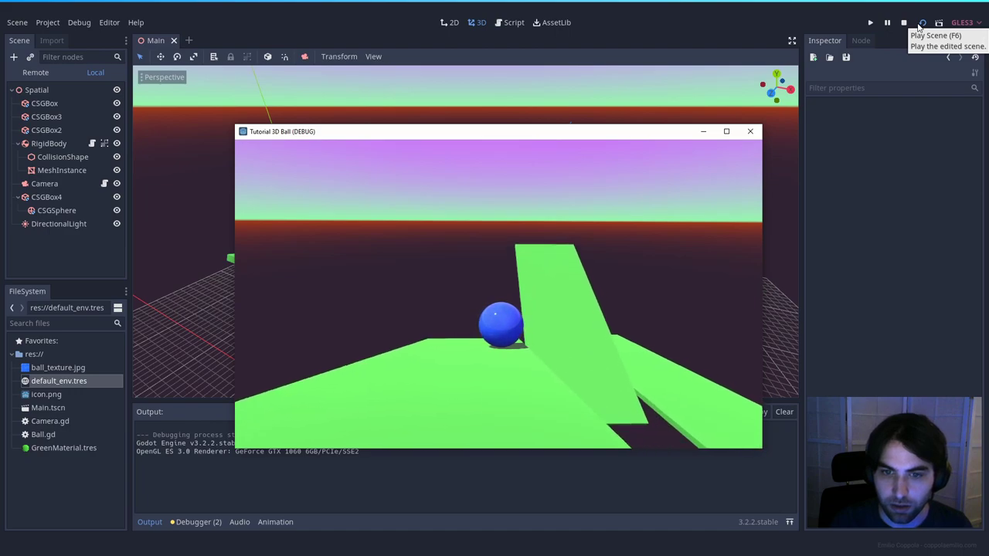
{"action": "key", "text": "Right"}
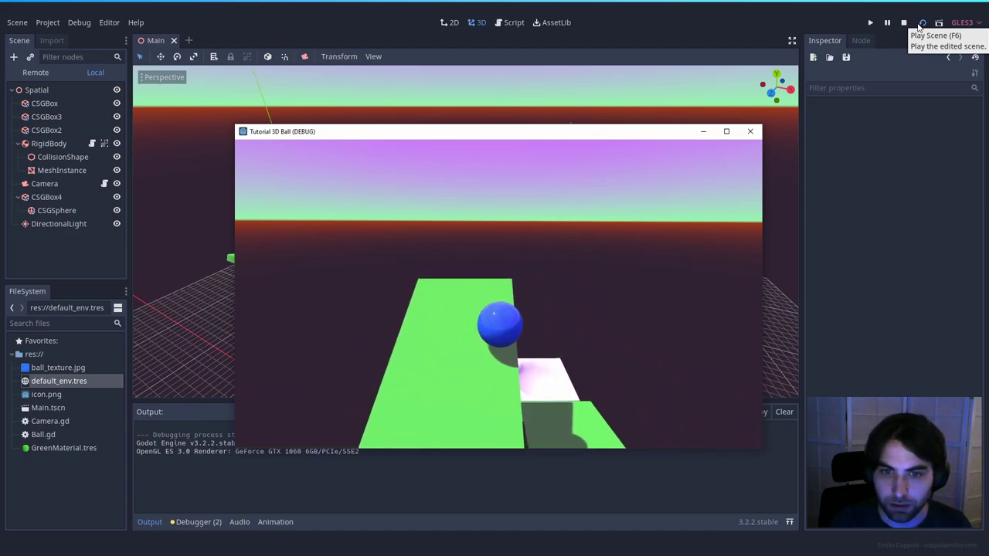
{"action": "key", "text": "Right"}
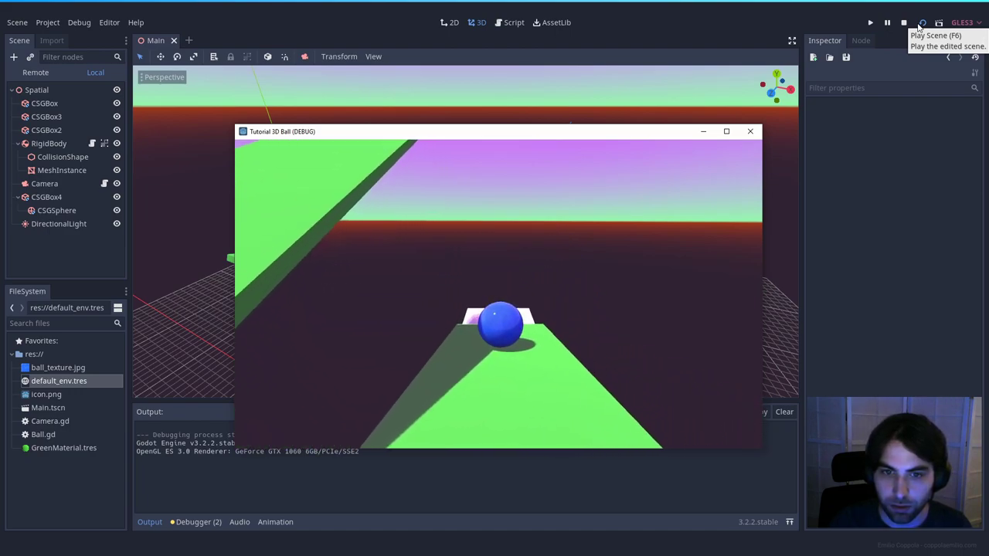
{"action": "key", "text": "Up"}
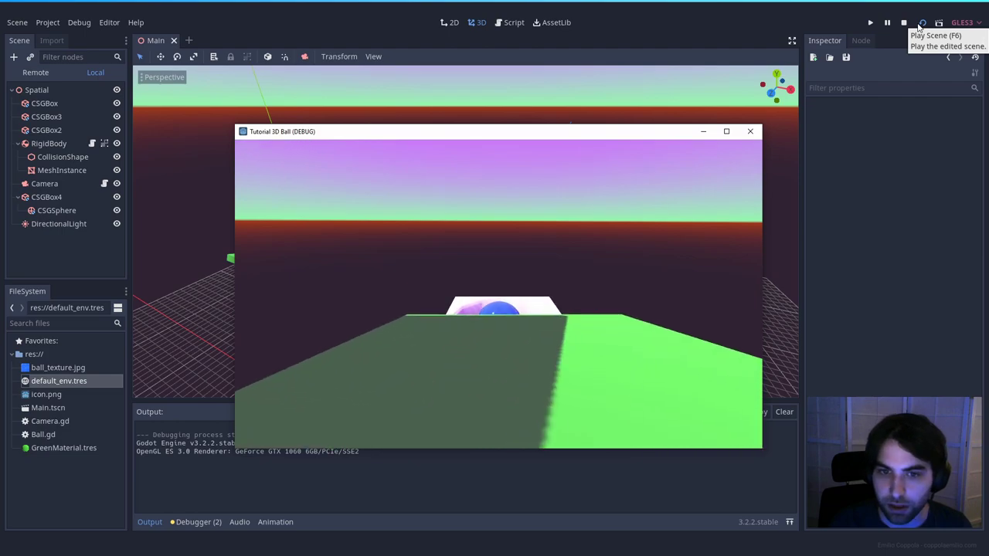
{"action": "key", "text": "Right"}
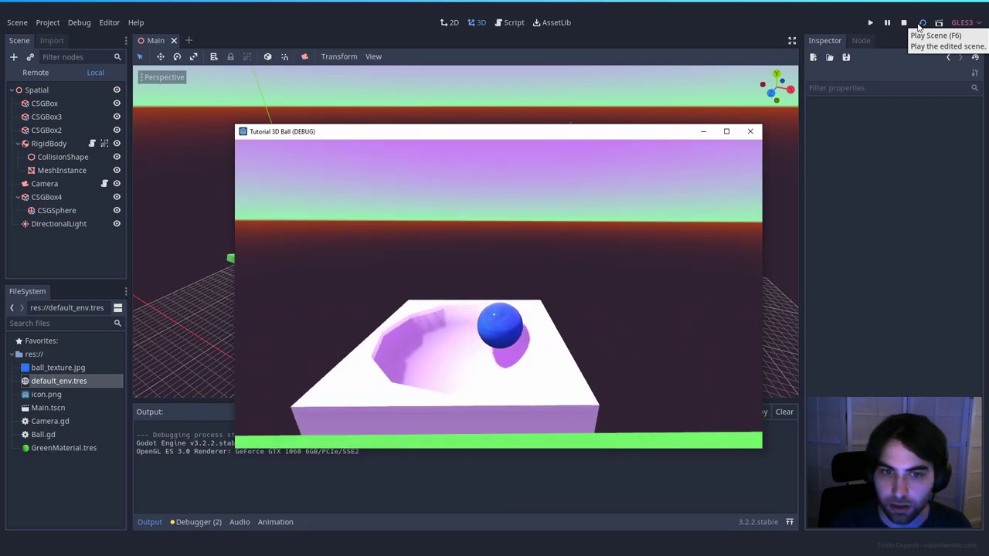
{"action": "left_click", "coordinate": [750, 131]}
Add an Area node as a child of the CSGBox4 goal box.
{"action": "right_click_drag", "start_coordinate": [588, 186], "coordinate": [470, 175]}
{"action": "key", "text": "d"}
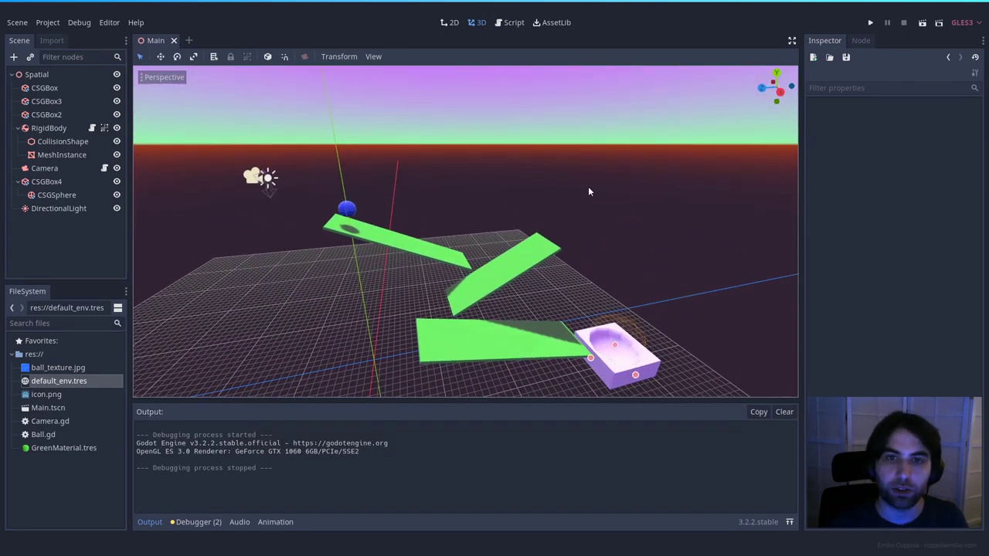
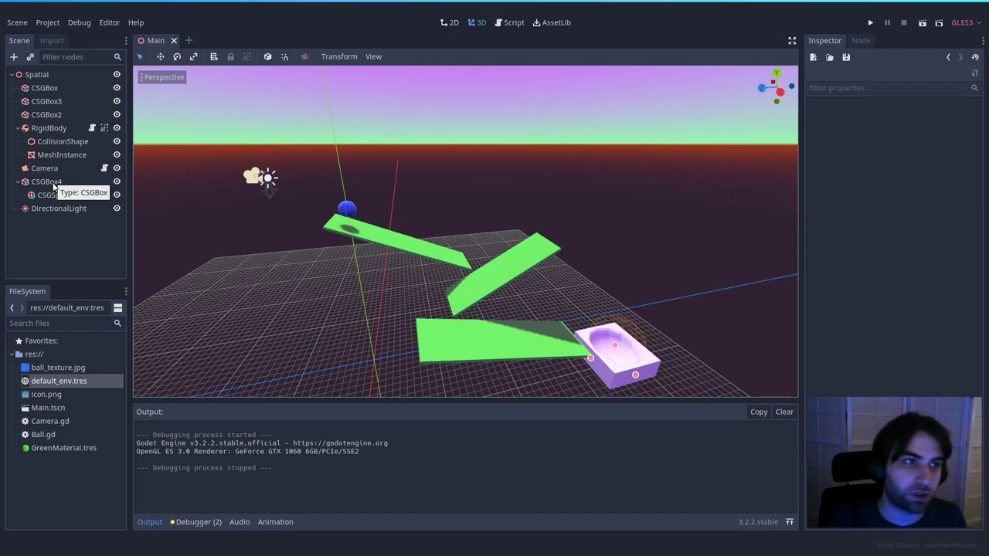
{"action": "left_click", "coordinate": [55, 186]}
{"action": "key", "text": "f"}
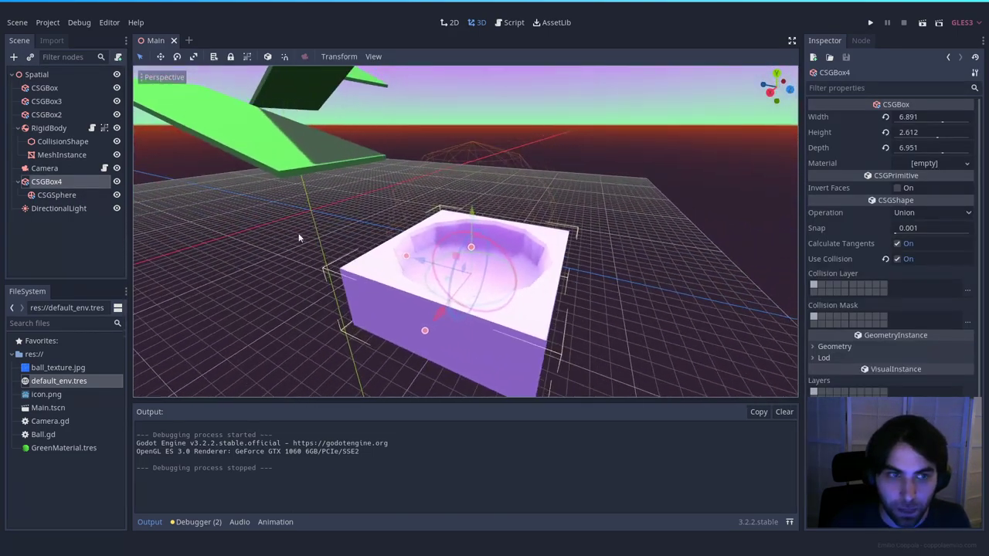
{"action": "right_click", "coordinate": [58, 183]}
{"action": "left_click", "coordinate": [93, 189]}
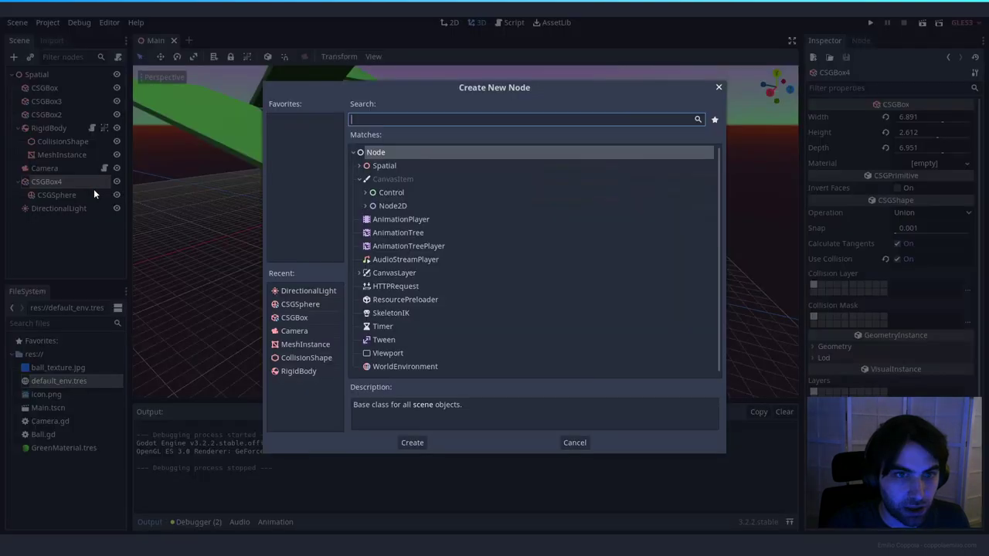
{"action": "left_click", "coordinate": [360, 166]}
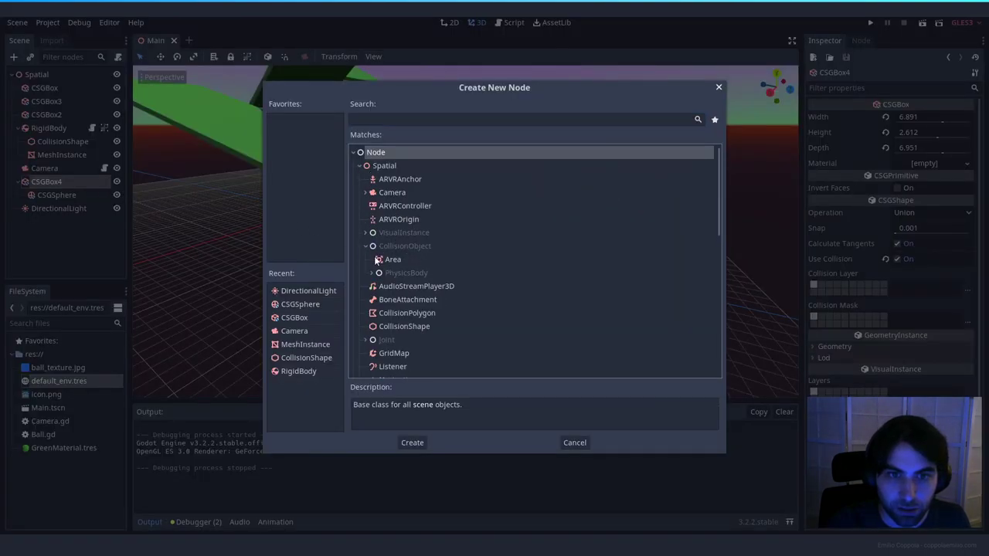
{"action": "left_click", "coordinate": [394, 260]}
{"action": "left_click", "coordinate": [411, 441]}
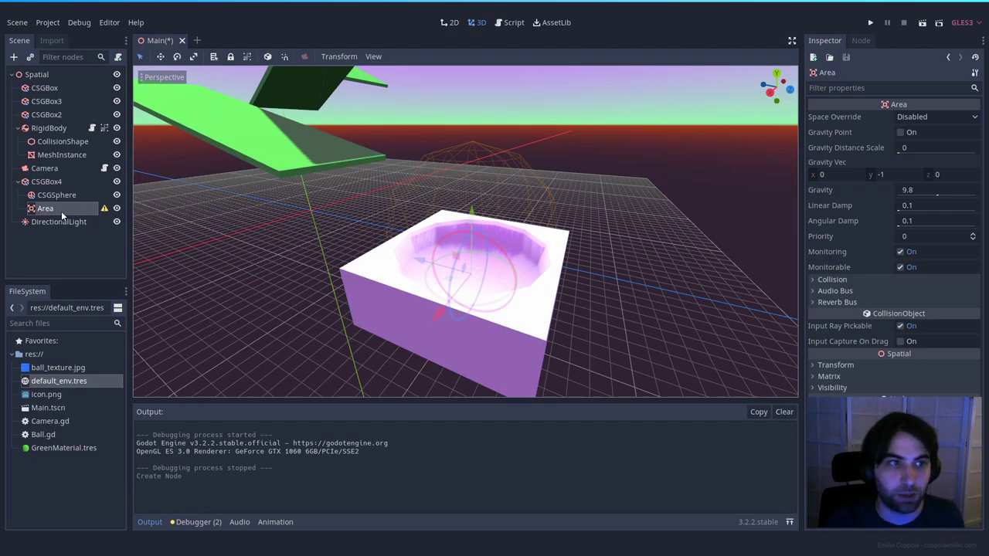
Add a CollisionShape under the Area node and give it a new BoxShape.
{"action": "right_click", "coordinate": [97, 208]}
{"action": "left_click", "coordinate": [131, 220]}
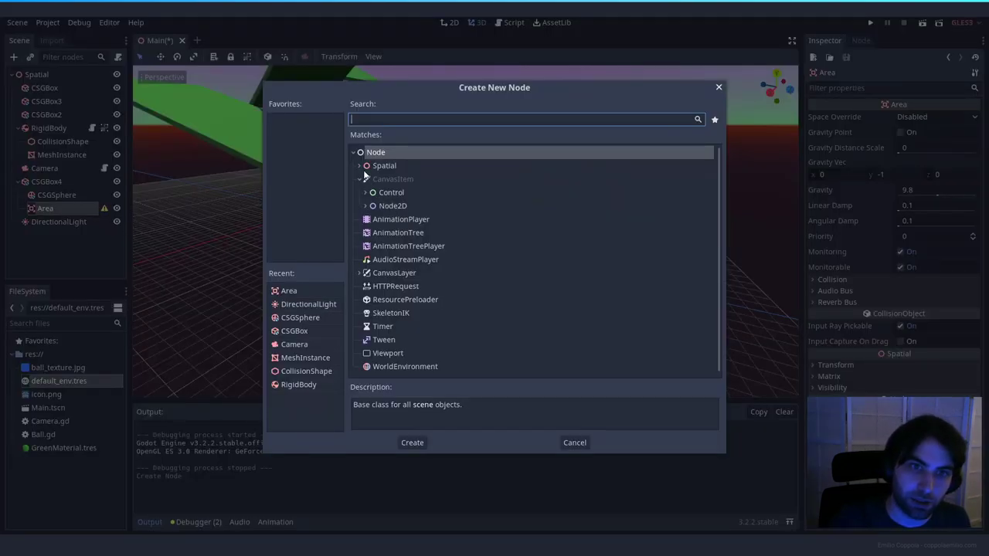
{"action": "left_click", "coordinate": [360, 167]}
{"action": "double_click", "coordinate": [385, 298]}
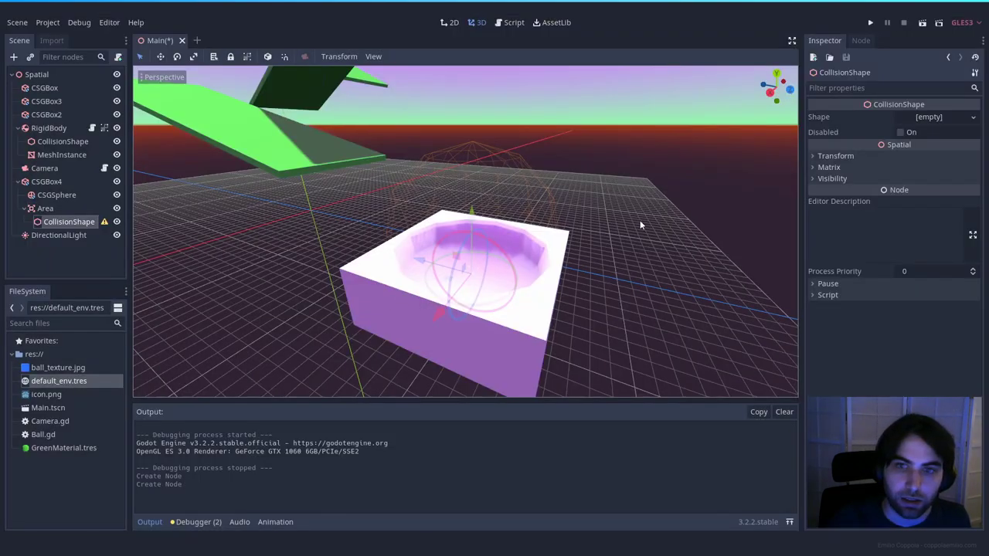
{"action": "left_click", "coordinate": [909, 118]}
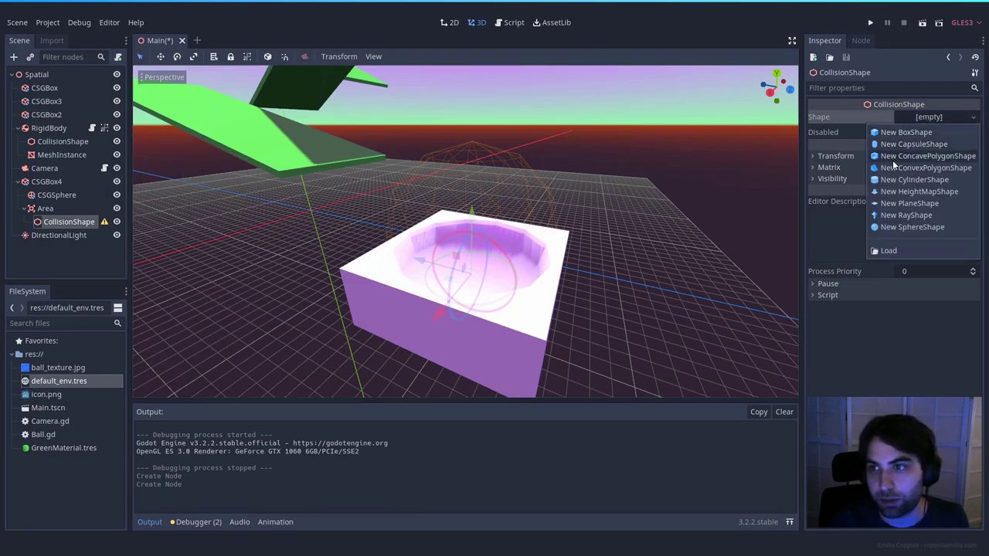
{"action": "left_click", "coordinate": [906, 133]}
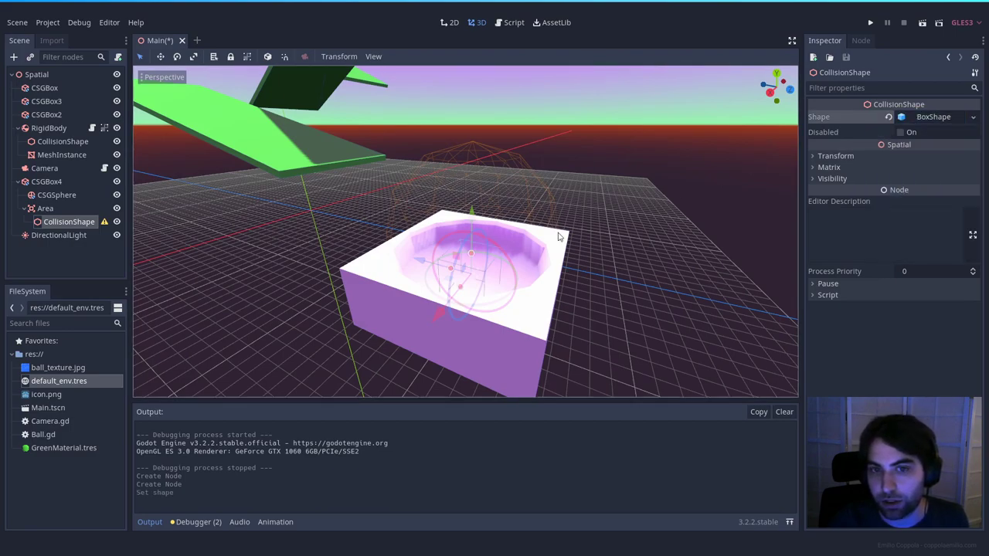
Enlarge the Area's box collision shape along all three axes to cover the goal box's hollow.
{"action": "key", "text": "w"}
{"action": "right_click_drag", "start_coordinate": [482, 251], "coordinate": [493, 270]}
{"action": "left_click_drag", "start_coordinate": [404, 291], "coordinate": [319, 350]}
{"action": "left_click_drag", "start_coordinate": [403, 258], "coordinate": [361, 237]}
{"action": "left_click_drag", "start_coordinate": [426, 241], "coordinate": [424, 215]}
{"action": "right_click_drag", "start_coordinate": [497, 222], "coordinate": [557, 202]}
{"action": "key", "text": "s"}
{"action": "middle_click_drag", "start_coordinate": [402, 236], "coordinate": [745, 153]}
Attach a new script named Game.gd to the root Spatial node.
{"action": "left_click", "coordinate": [861, 41]}
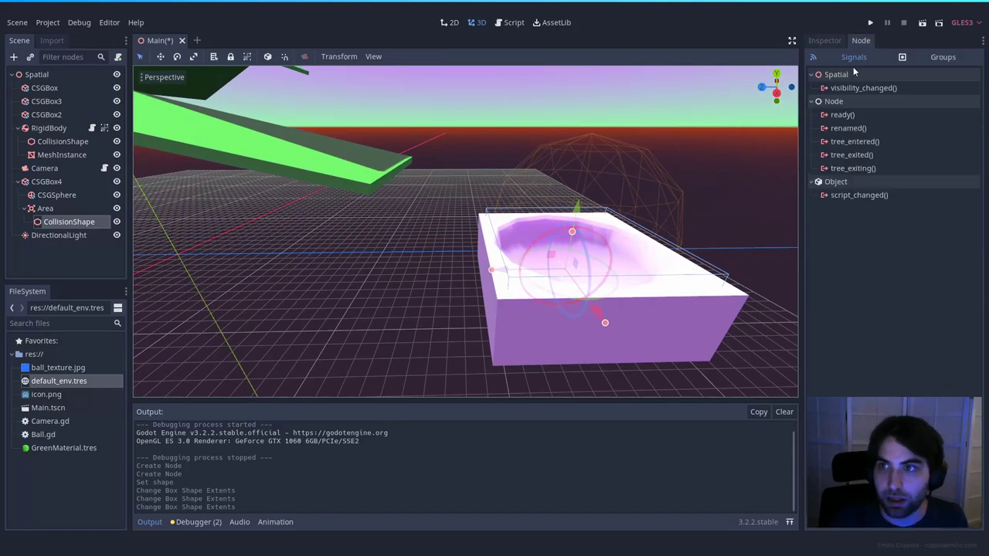
{"action": "left_click", "coordinate": [46, 209]}
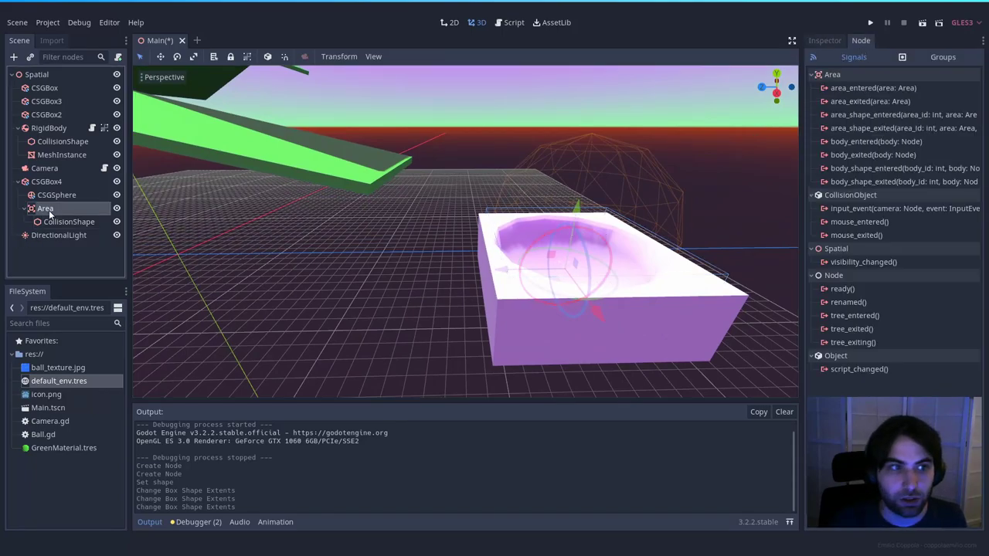
{"action": "left_click", "coordinate": [865, 143]}
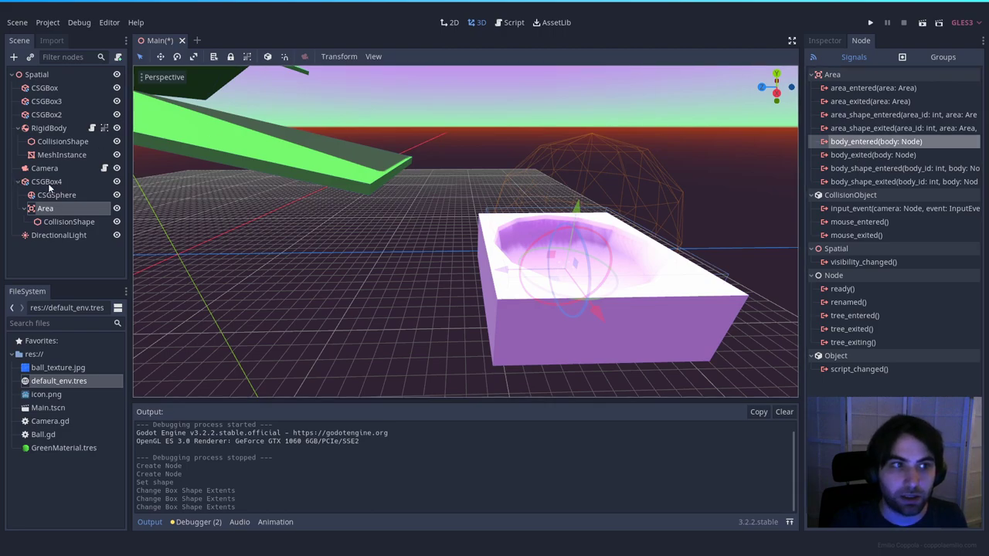
{"action": "left_click", "coordinate": [59, 73]}
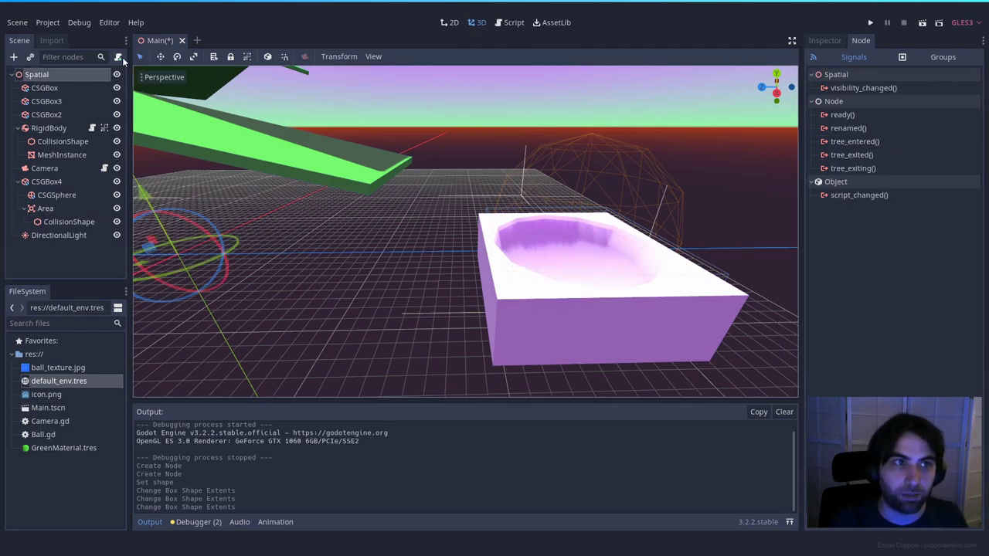
{"action": "left_click", "coordinate": [122, 57]}
{"action": "type", "text": "Game"}
{"action": "key", "text": "Return"}
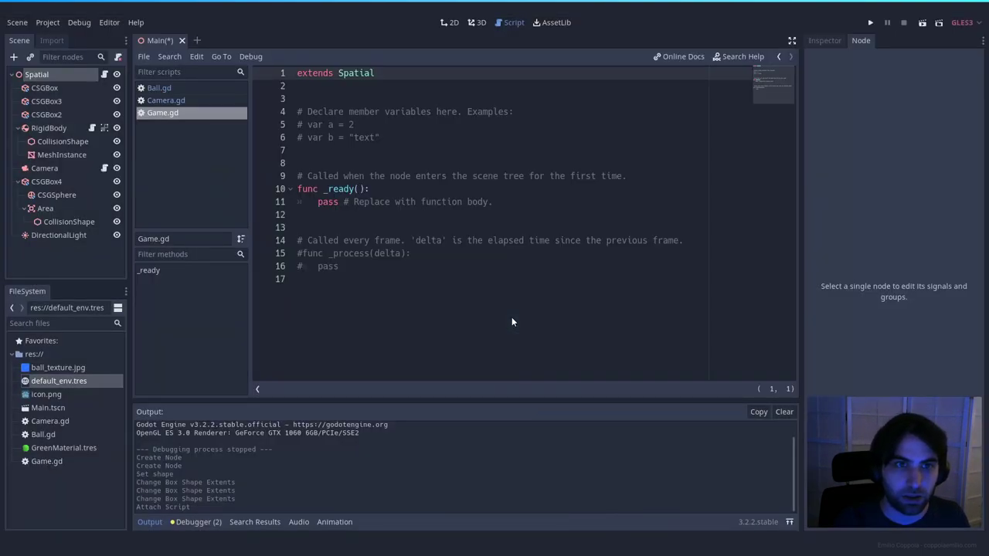
Rename the CSGBox4 goal box node to End.
{"action": "left_click", "coordinate": [54, 182]}
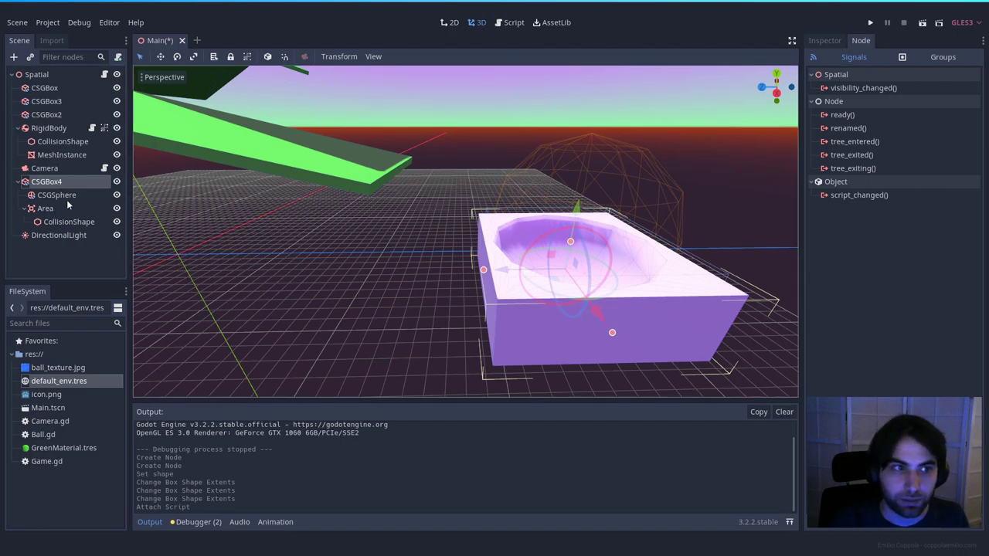
{"action": "left_click", "coordinate": [45, 208]}
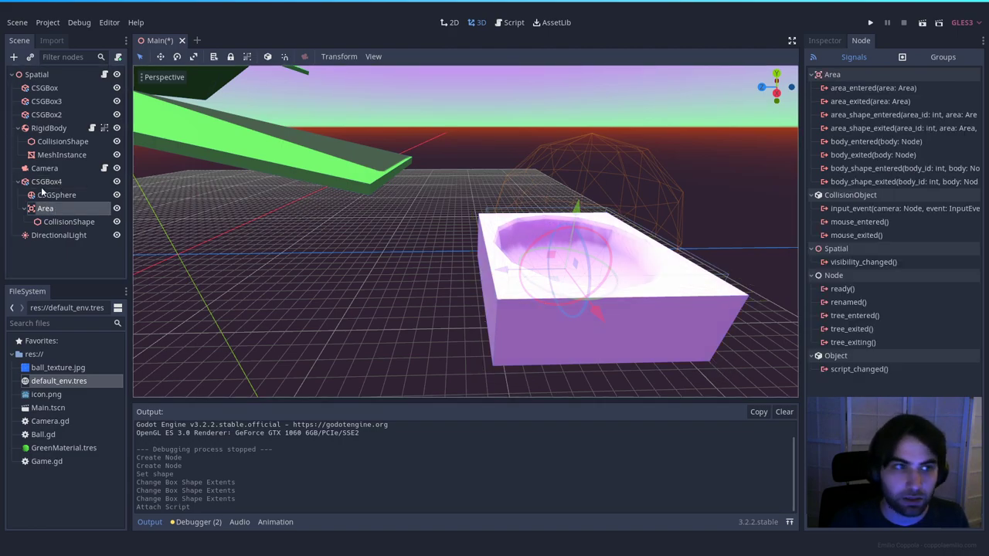
{"action": "left_click", "coordinate": [46, 181]}
{"action": "type", "text": "End"}
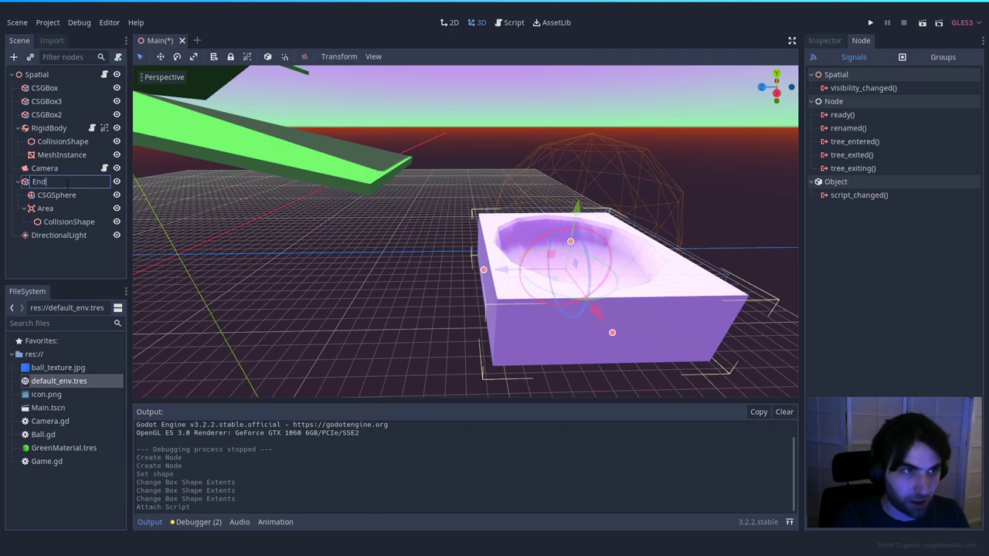
{"action": "key", "text": "Return"}
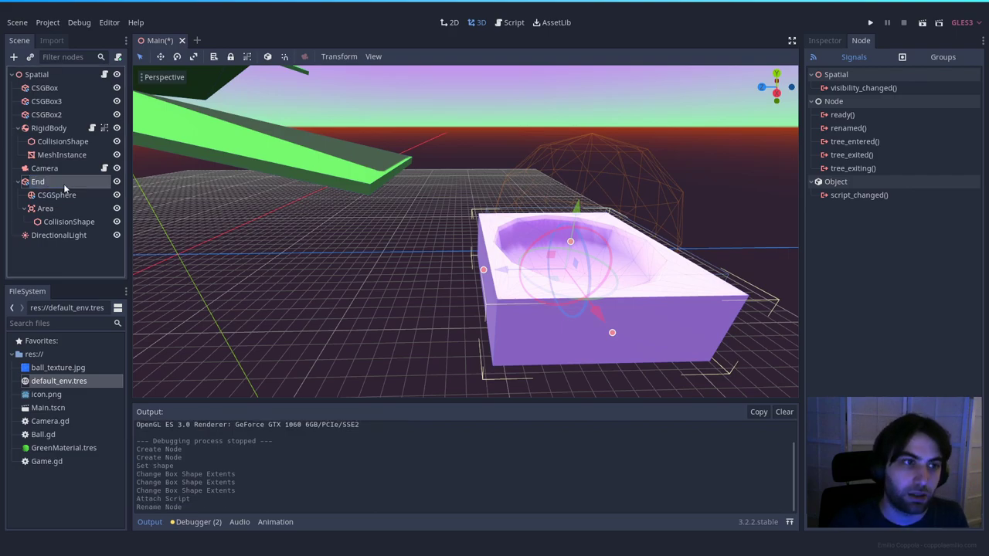
Connect the Area's body_entered signal to the _on_Area_body_entered method in the root Spatial node's script.
{"action": "left_click", "coordinate": [47, 209]}
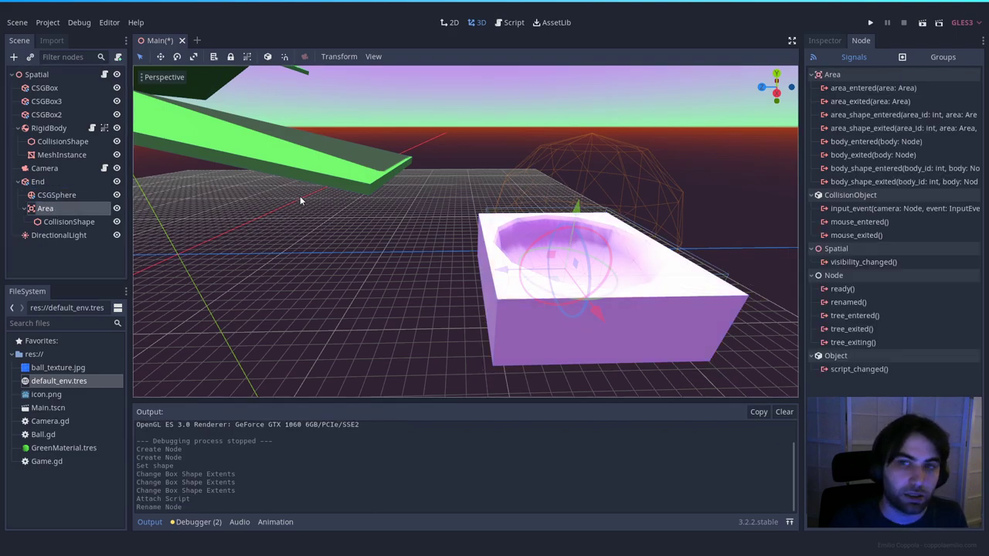
{"action": "left_click", "coordinate": [890, 144]}
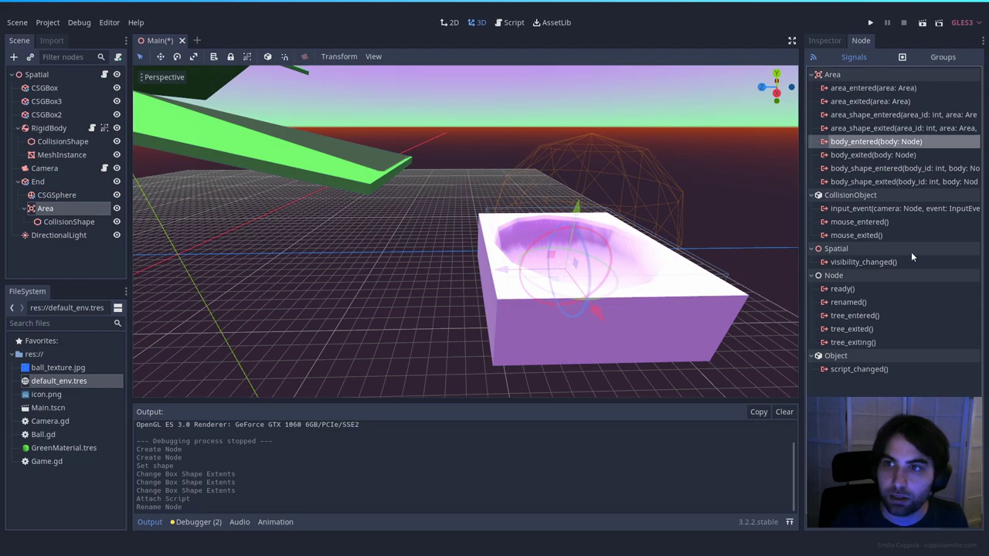
{"action": "left_click", "coordinate": [958, 521]}
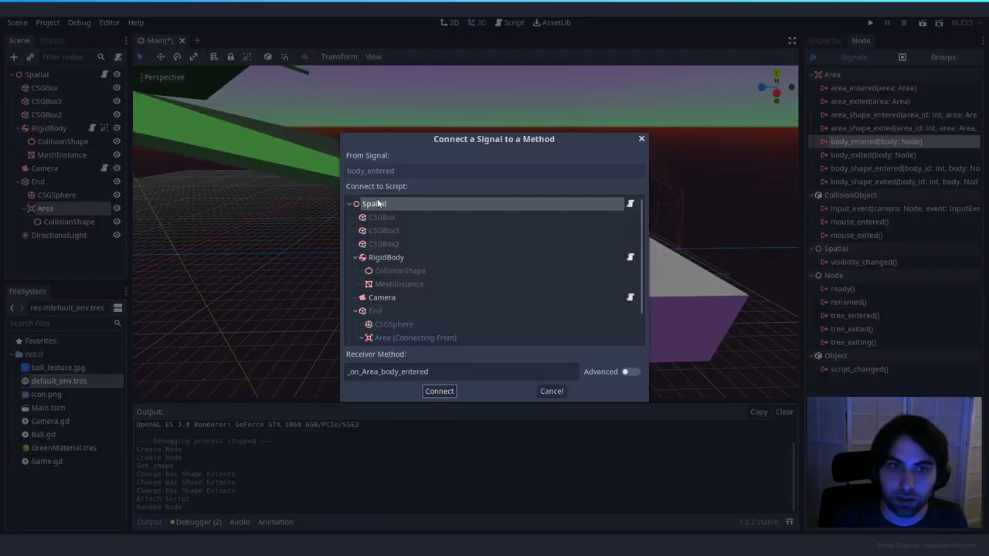
{"action": "left_click", "coordinate": [438, 391]}
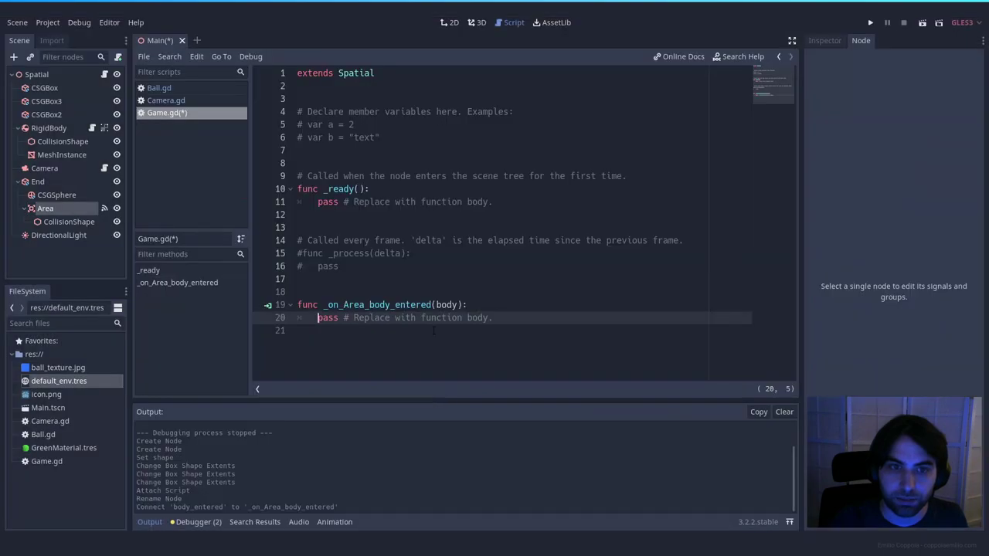
Delete the template comments and the _ready function from Game.gd, keeping only the extends line and the _on_Area_body_entered function.
{"action": "left_click_drag", "start_coordinate": [293, 293], "coordinate": [274, 112]}
{"action": "key", "text": "BackSpace"}
{"action": "key", "text": "BackSpace"}
{"action": "key", "text": "Down"}
{"action": "key", "text": "Down"}
{"action": "key", "text": "Down"}
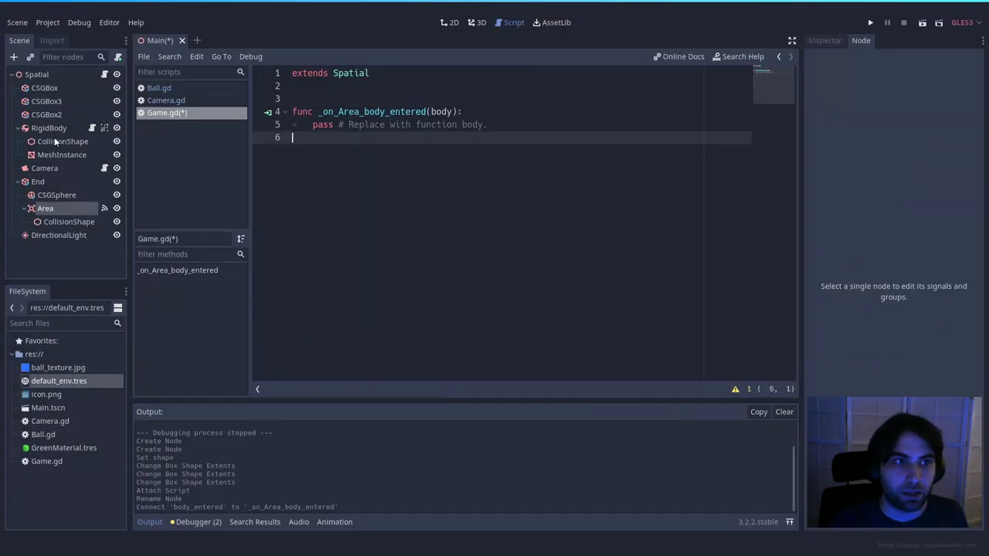
Add the RigidBody node to a new group named Ball.
{"action": "left_click", "coordinate": [59, 130]}
{"action": "right_click_drag", "start_coordinate": [380, 149], "coordinate": [317, 112]}
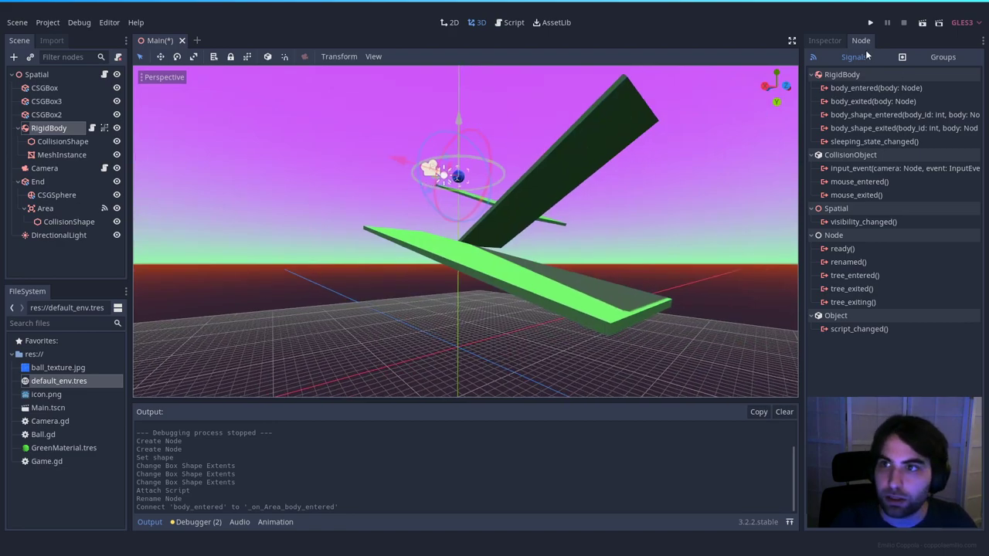
{"action": "left_click", "coordinate": [825, 41]}
{"action": "left_click", "coordinate": [859, 43]}
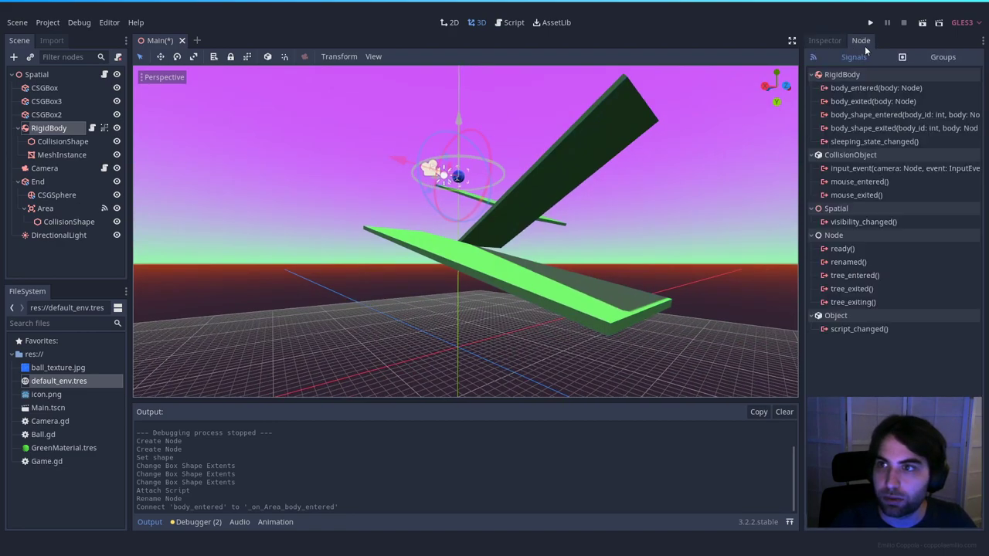
{"action": "left_click", "coordinate": [941, 58]}
{"action": "left_click", "coordinate": [939, 88]}
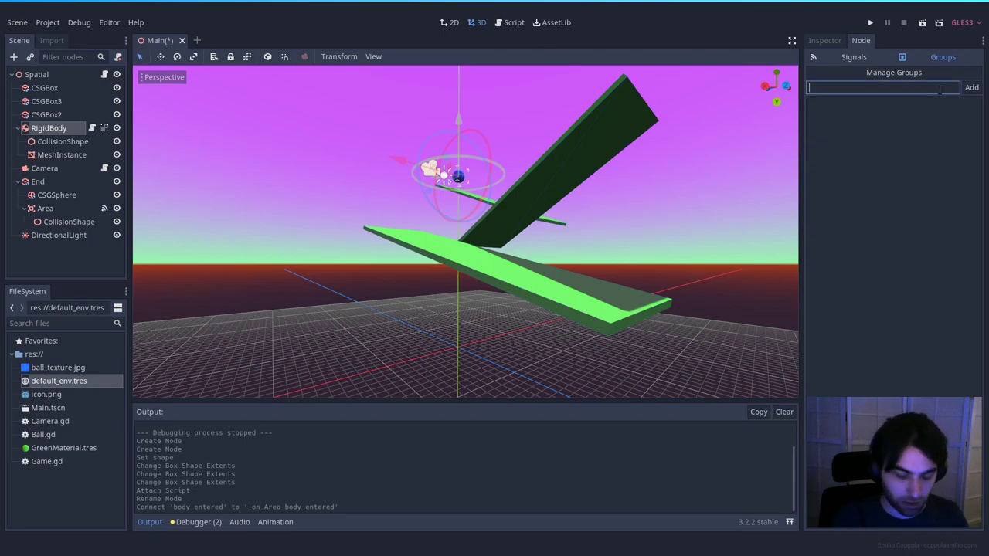
{"action": "key", "text": "Return"}
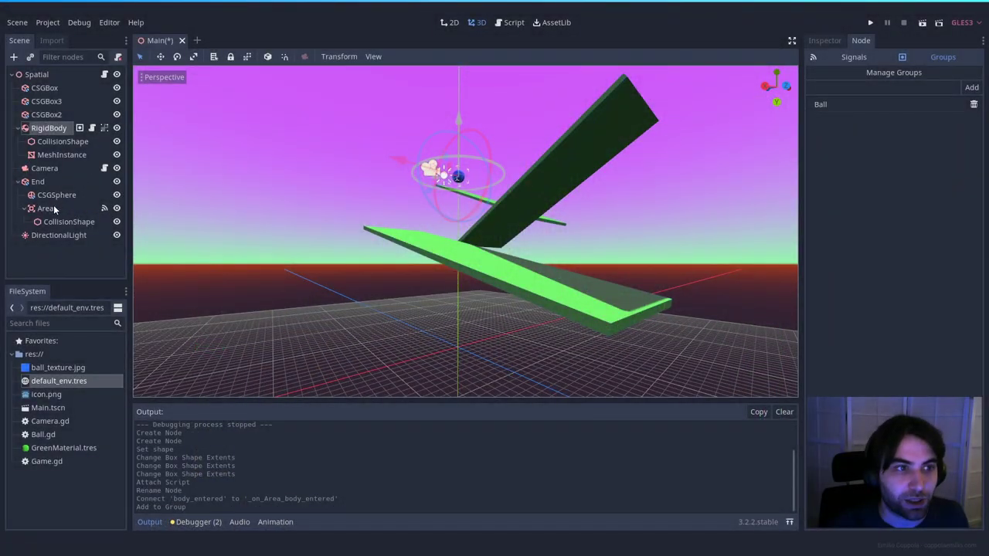
In Game.gd, replace the placeholder pass line of _on_Area_body_entered with an if check on body.is_in_group("Ball").
{"action": "left_click", "coordinate": [51, 205]}
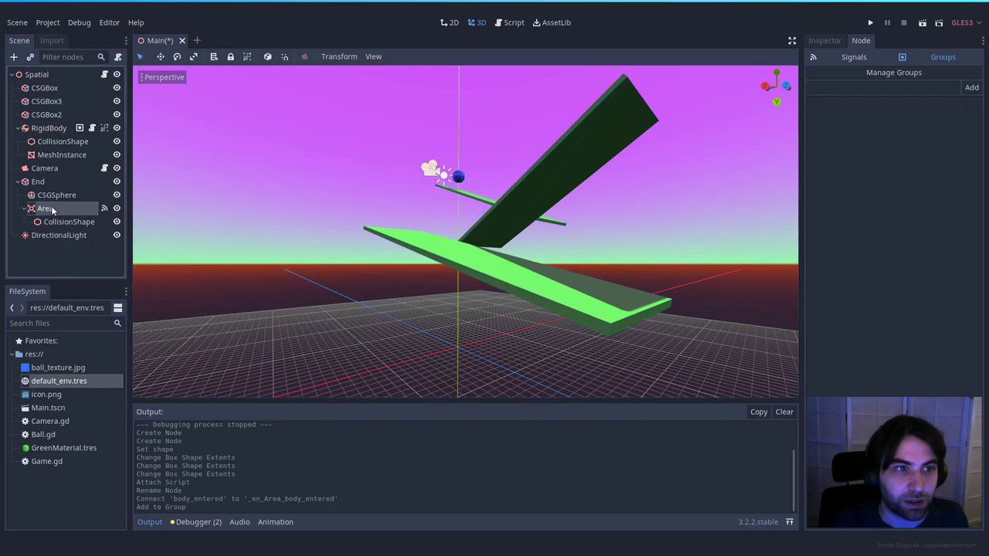
{"action": "left_click", "coordinate": [104, 75]}
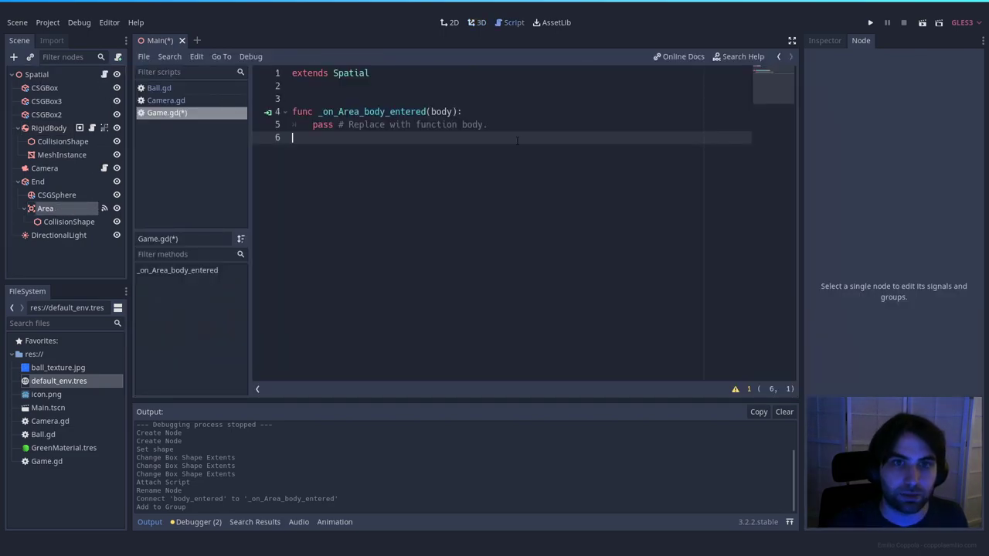
{"action": "left_click_drag", "start_coordinate": [357, 136], "coordinate": [313, 125]}
{"action": "type", "text": "if body.i"}
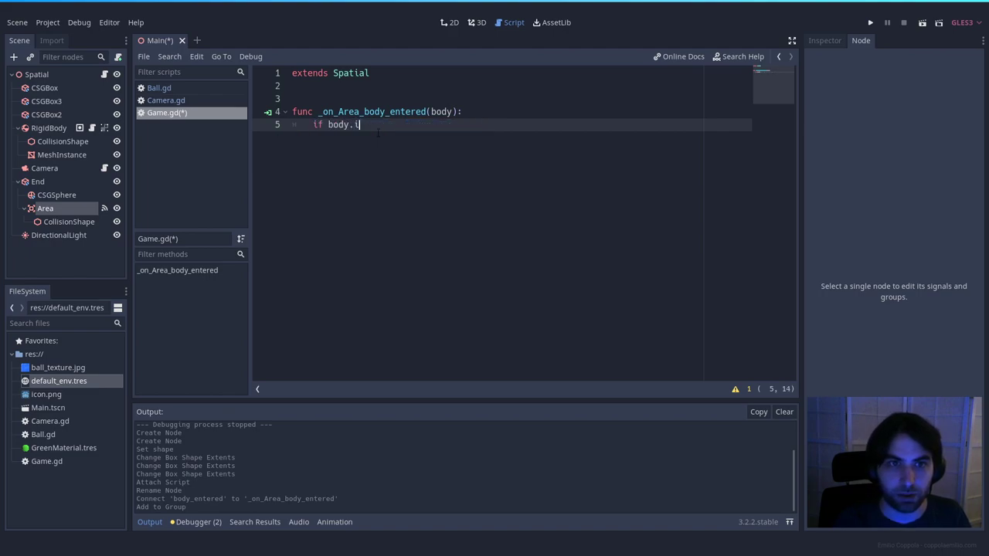
{"action": "type", "text": "s_in_group"}
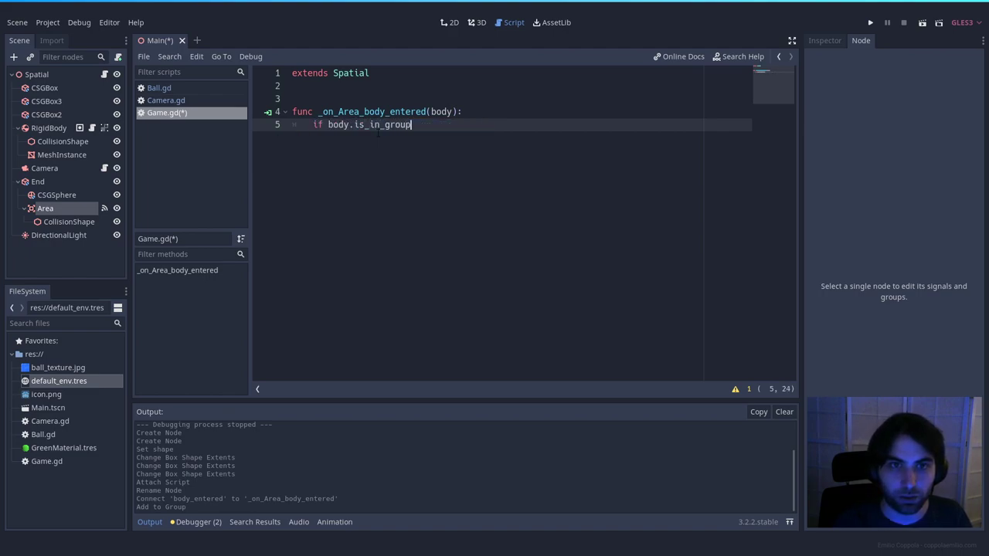
{"action": "type", "text": "(\"Ball"}
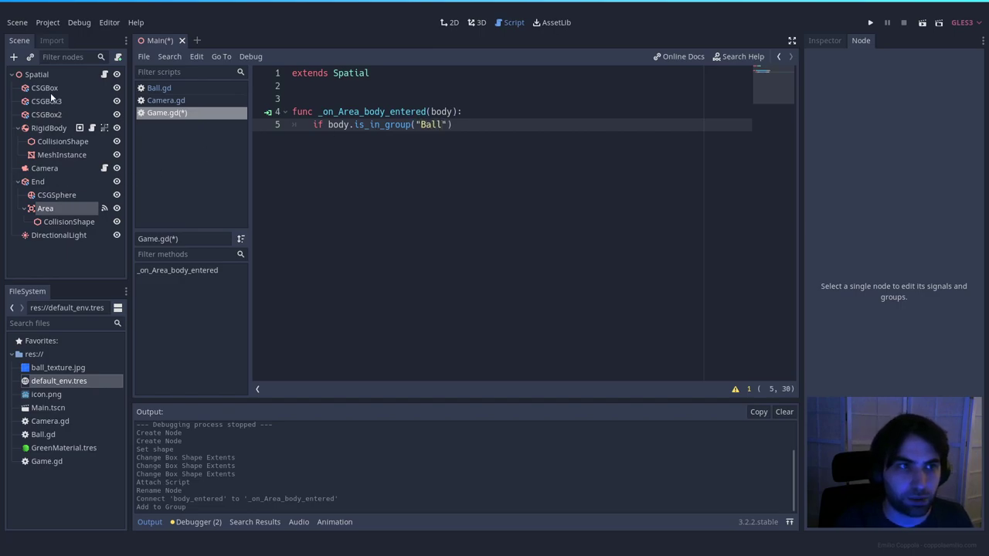
Complete the if line with a colon, add print('You won!') inside the condition, and save the scene.
{"action": "left_click", "coordinate": [48, 128]}
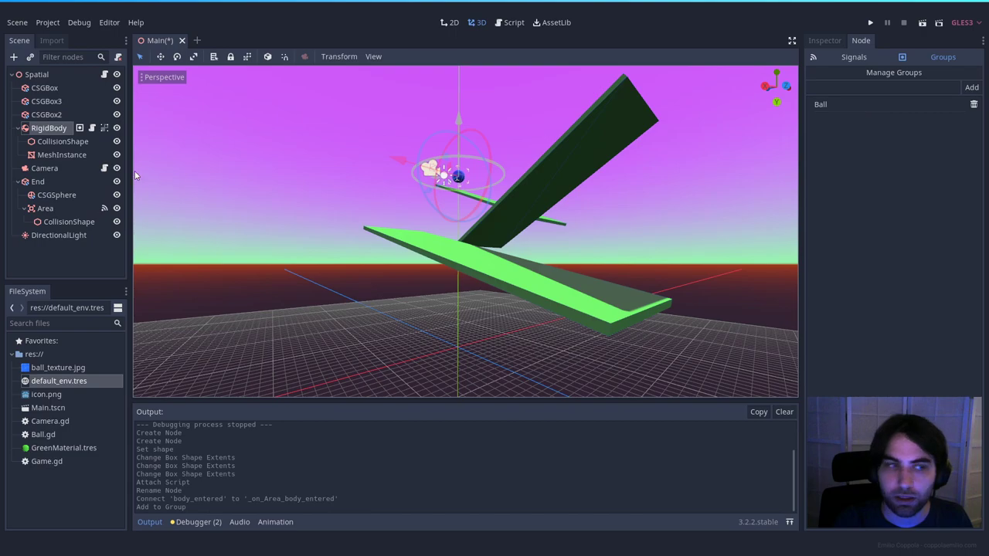
{"action": "left_click", "coordinate": [47, 208]}
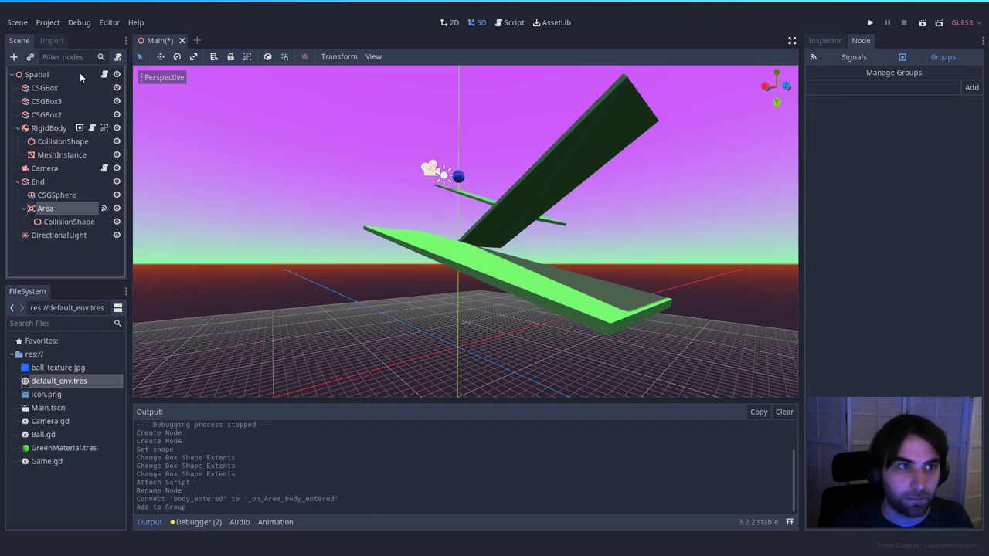
{"action": "left_click", "coordinate": [105, 75]}
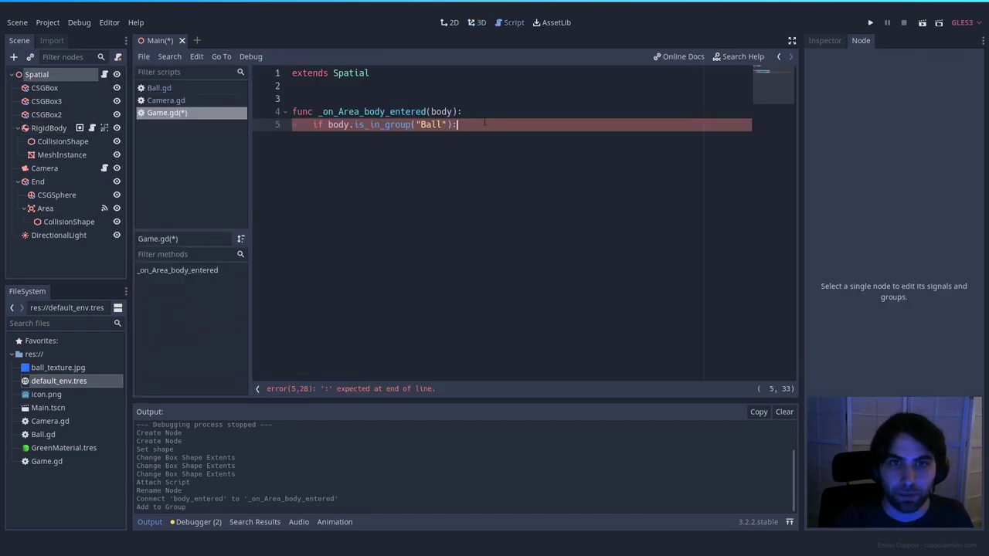
{"action": "key", "text": "Return"}
{"action": "type", "text": "prin"}
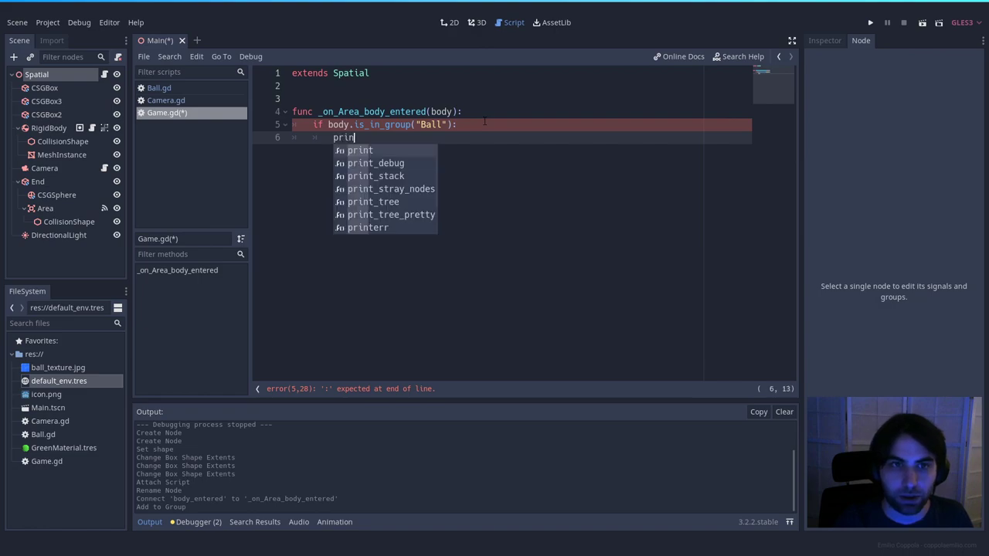
{"action": "type", "text": "t('You won!')"}
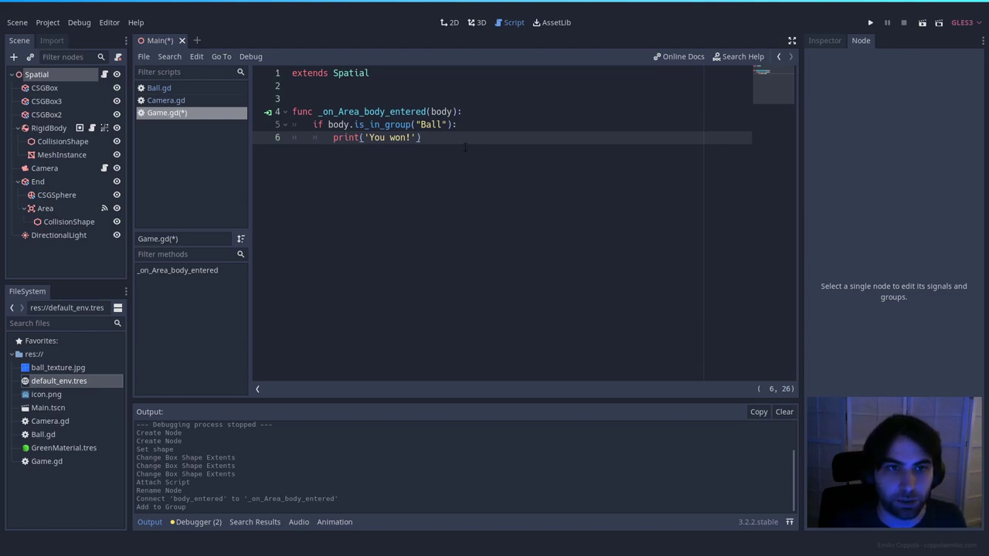
{"action": "key", "text": "ctrl+s"}
Test-run the scene by rolling the ball down the ramps into the goal box, and close the game window.
{"action": "left_click", "coordinate": [71, 72]}
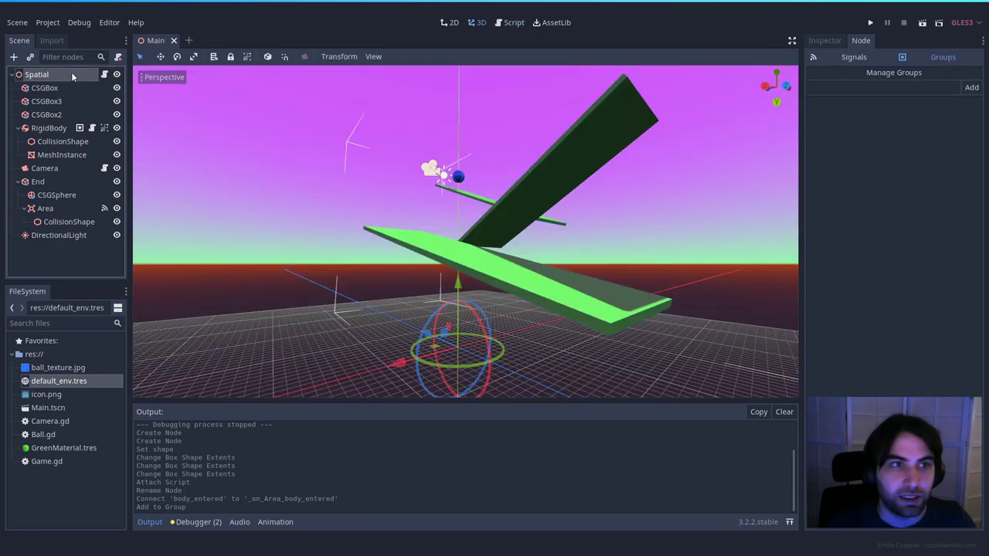
{"action": "left_click", "coordinate": [922, 23]}
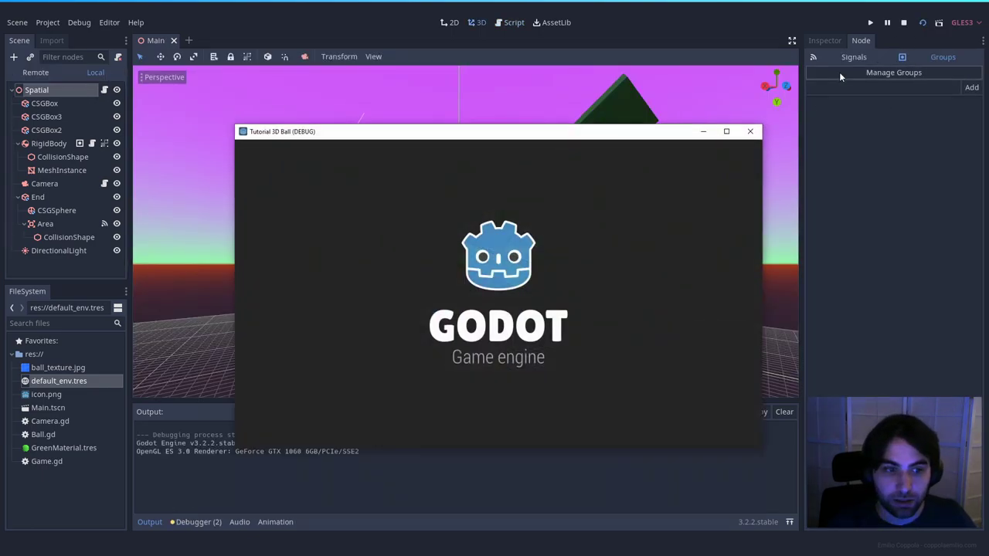
{"action": "key", "text": "Up"}
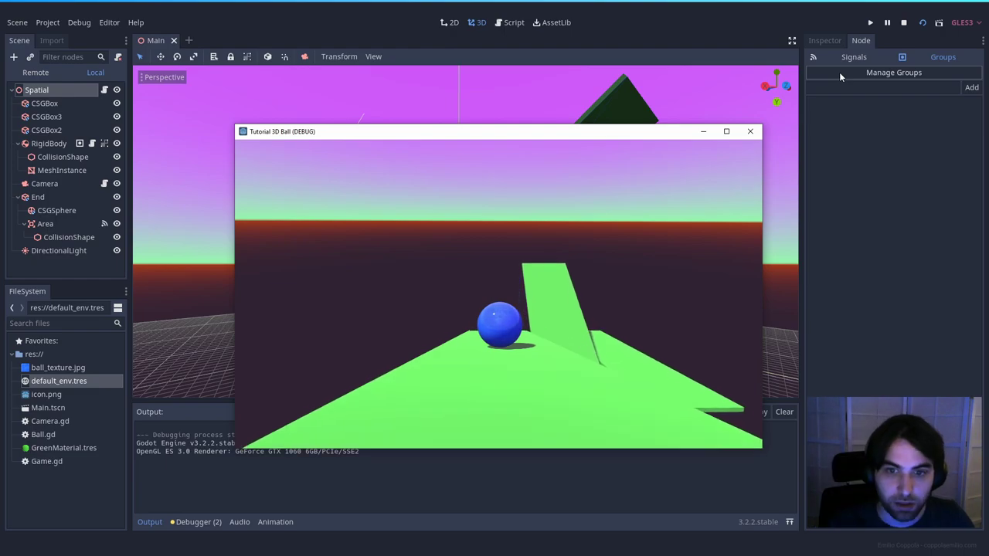
{"action": "key", "text": "Right"}
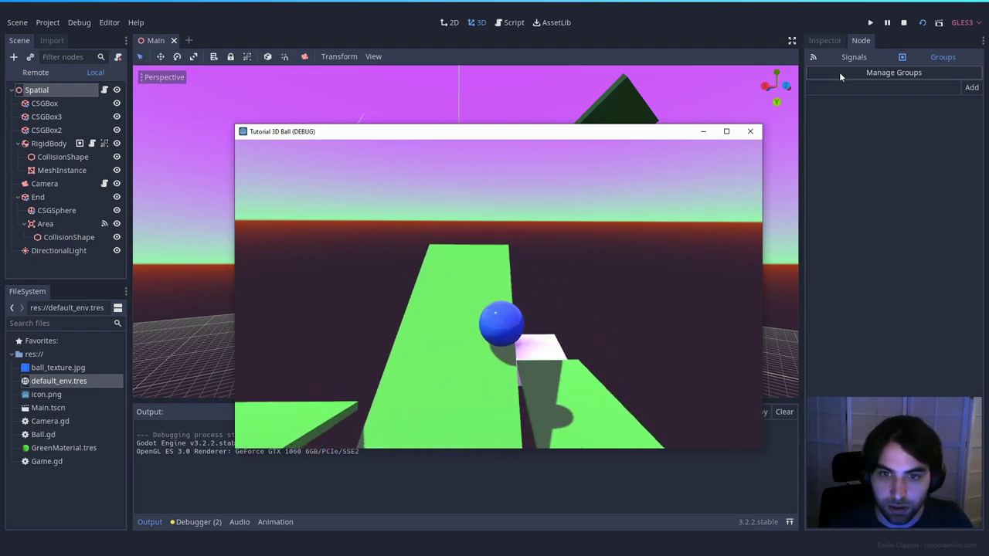
{"action": "key", "text": "Up"}
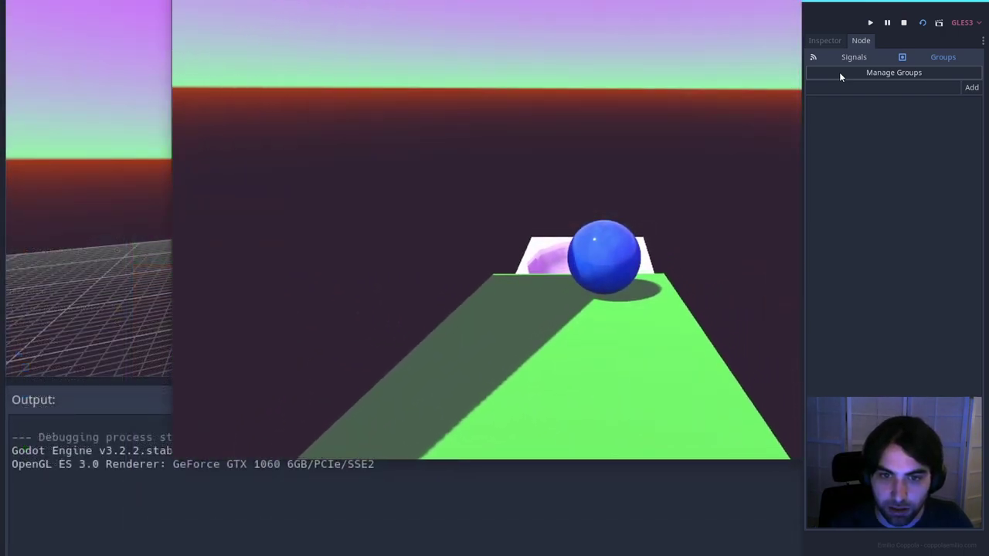
{"action": "key", "text": "Up"}
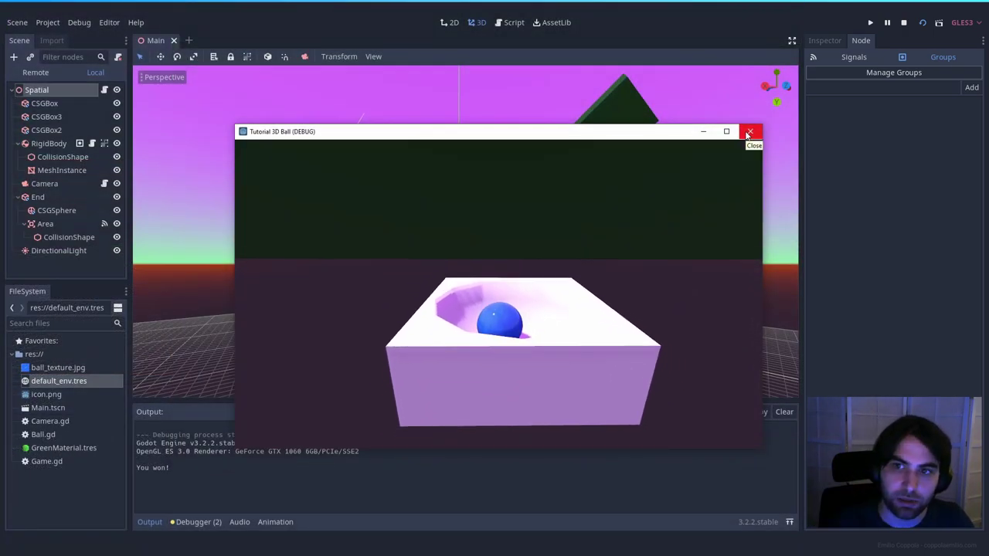
{"action": "left_click", "coordinate": [748, 132]}
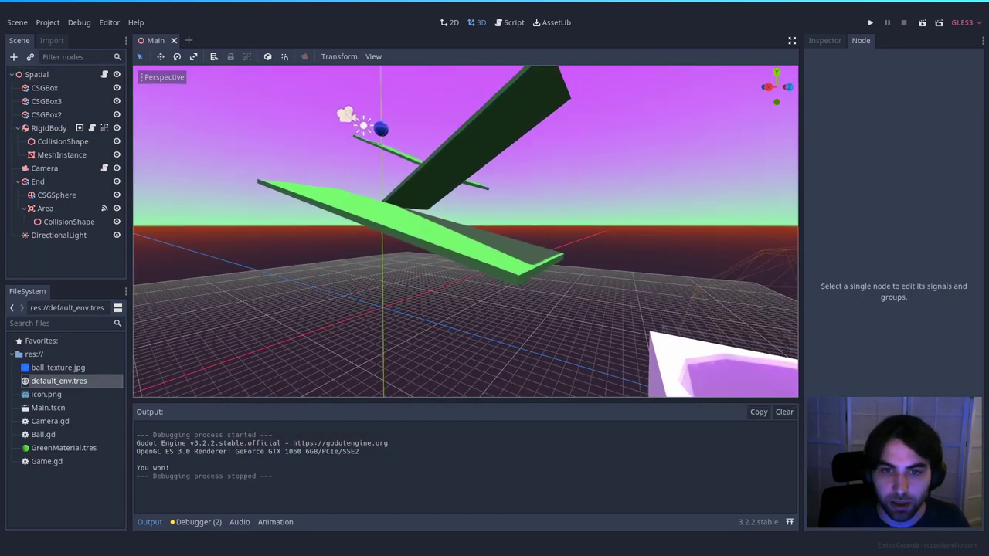
Move and rotate the green ramps so they cascade, with the lowest ramp leading down toward the goal box.
{"action": "right_click_drag", "start_coordinate": [466, 232], "coordinate": [551, 258]}
{"action": "key", "text": "s"}
{"action": "left_click", "coordinate": [494, 280]}
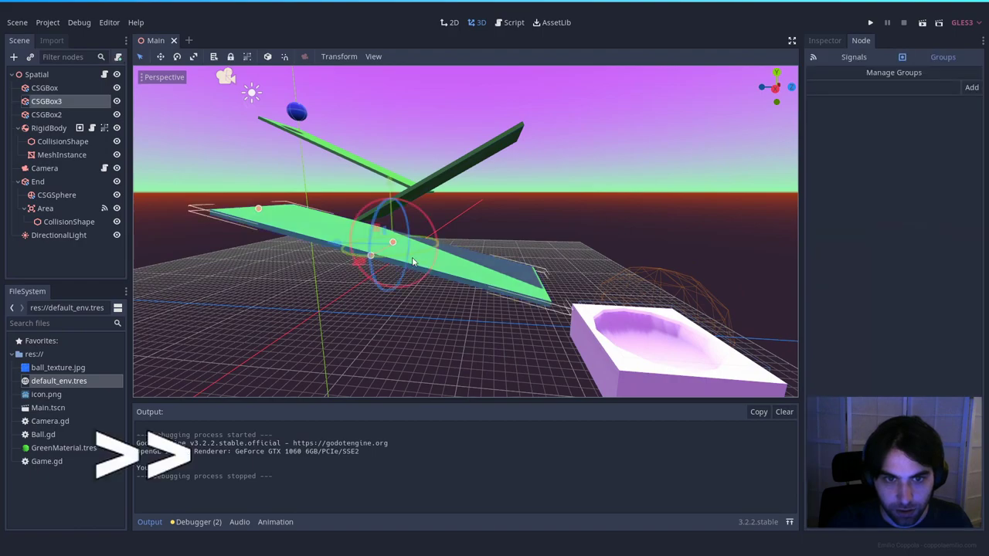
{"action": "key", "text": "ctrl+z"}
{"action": "key", "text": "ctrl+z"}
{"action": "key", "text": "ctrl+z"}
{"action": "left_click_drag", "start_coordinate": [363, 182], "coordinate": [364, 199]}
{"action": "left_click", "coordinate": [368, 214]}
{"action": "left_click", "coordinate": [367, 249]}
{"action": "right_click_drag", "start_coordinate": [363, 199], "coordinate": [371, 154]}
{"action": "key", "text": "s"}
{"action": "left_click_drag", "start_coordinate": [318, 280], "coordinate": [311, 281]}
{"action": "left_click", "coordinate": [571, 314]}
{"action": "key", "text": "ctrl+z"}
{"action": "left_click_drag", "start_coordinate": [522, 311], "coordinate": [505, 311]}
Group the End node with its children and move the goal box against the lower end of the lowest ramp.
{"action": "left_click", "coordinate": [37, 182]}
{"action": "left_click", "coordinate": [247, 57]}
{"action": "left_click", "coordinate": [541, 224]}
{"action": "left_click", "coordinate": [572, 340]}
{"action": "left_click", "coordinate": [564, 252]}
{"action": "left_click", "coordinate": [576, 341]}
{"action": "left_click_drag", "start_coordinate": [608, 353], "coordinate": [600, 345]}
{"action": "left_click", "coordinate": [589, 221]}
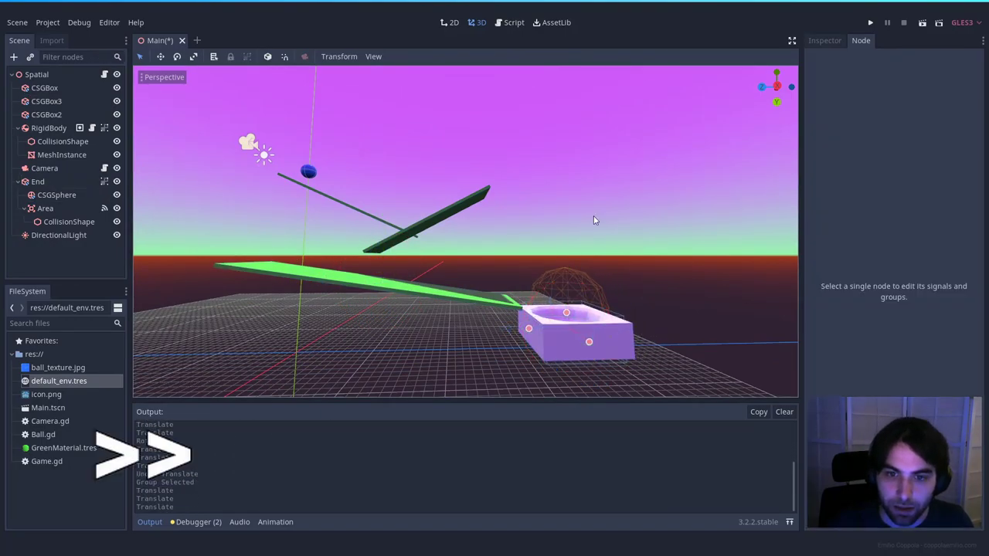
{"action": "right_click_drag", "start_coordinate": [589, 221], "coordinate": [525, 283]}
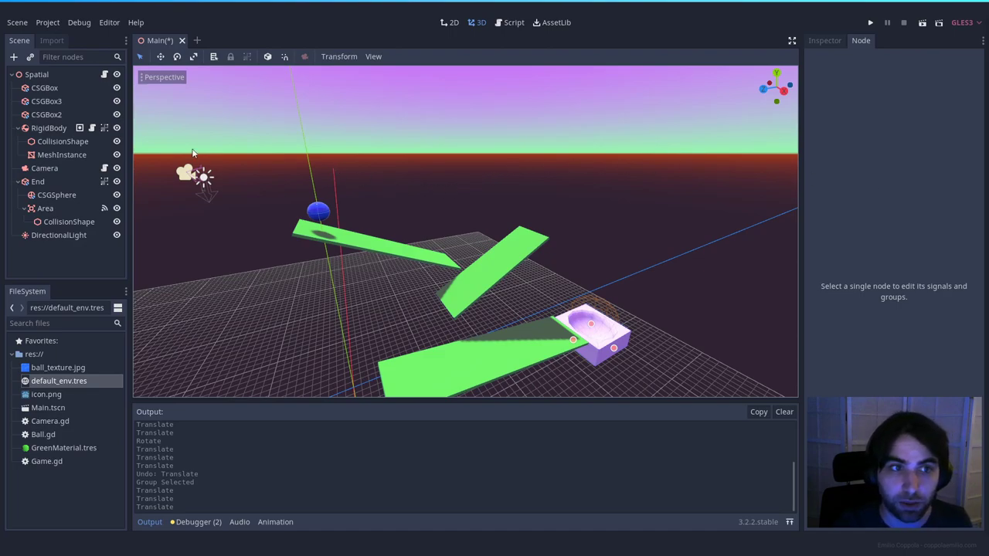
Add a CanvasLayer node as a child of the root Spatial node.
{"action": "left_click", "coordinate": [47, 75]}
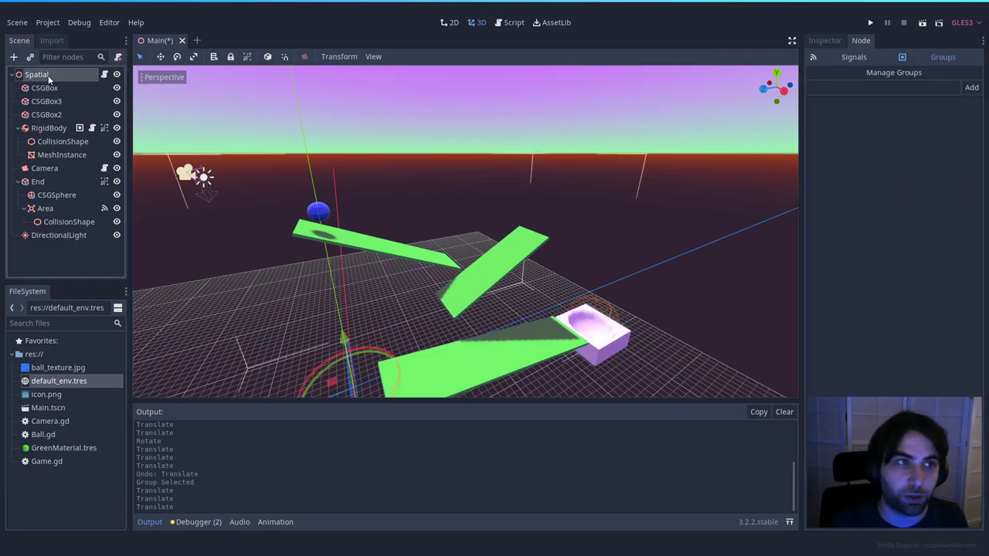
{"action": "right_click", "coordinate": [48, 75]}
{"action": "left_click", "coordinate": [92, 109]}
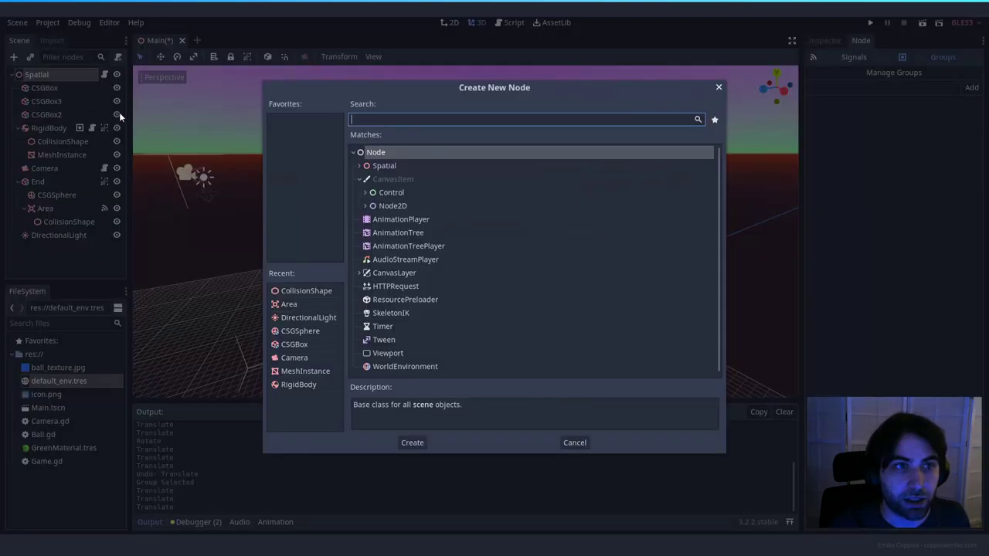
{"action": "double_click", "coordinate": [404, 275]}
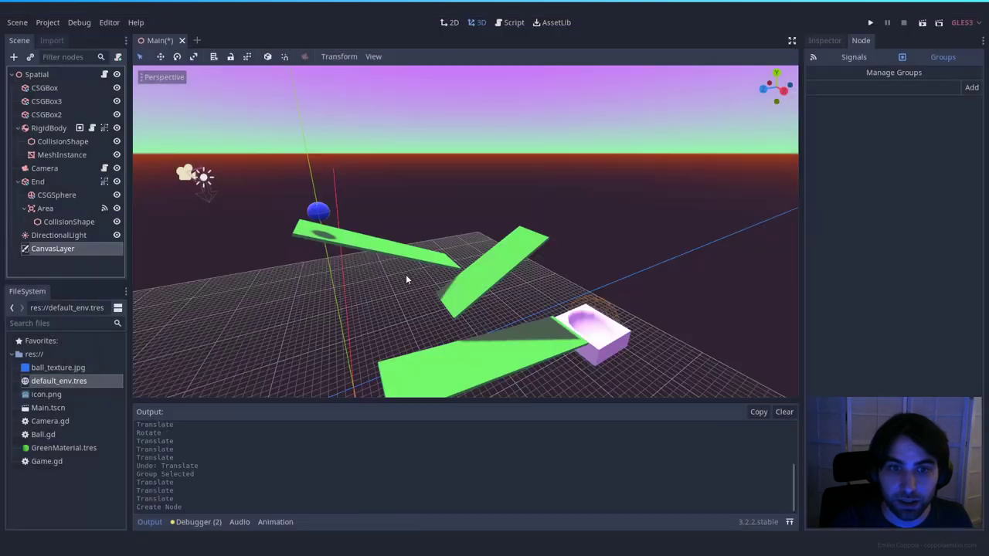
Add a Control node under the CanvasLayer and a Label node under that Control.
{"action": "right_click", "coordinate": [46, 249]}
{"action": "left_click", "coordinate": [70, 257]}
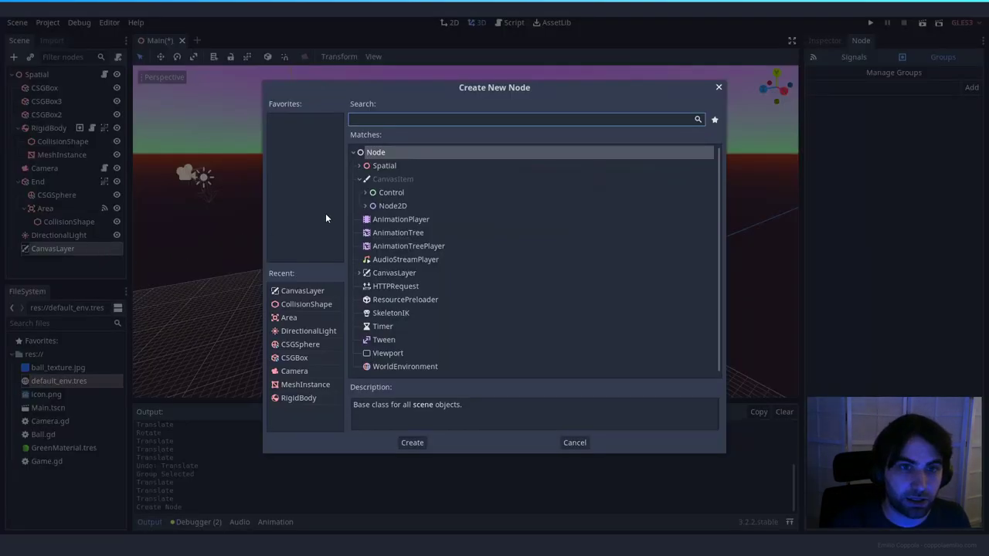
{"action": "double_click", "coordinate": [388, 189]}
{"action": "right_click", "coordinate": [75, 267]}
{"action": "left_click", "coordinate": [111, 252]}
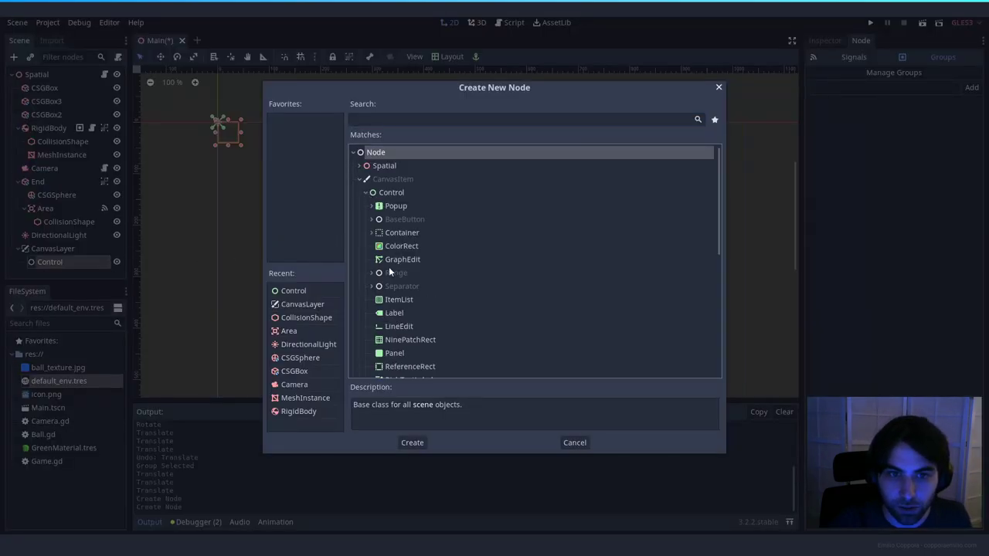
{"action": "double_click", "coordinate": [396, 312]}
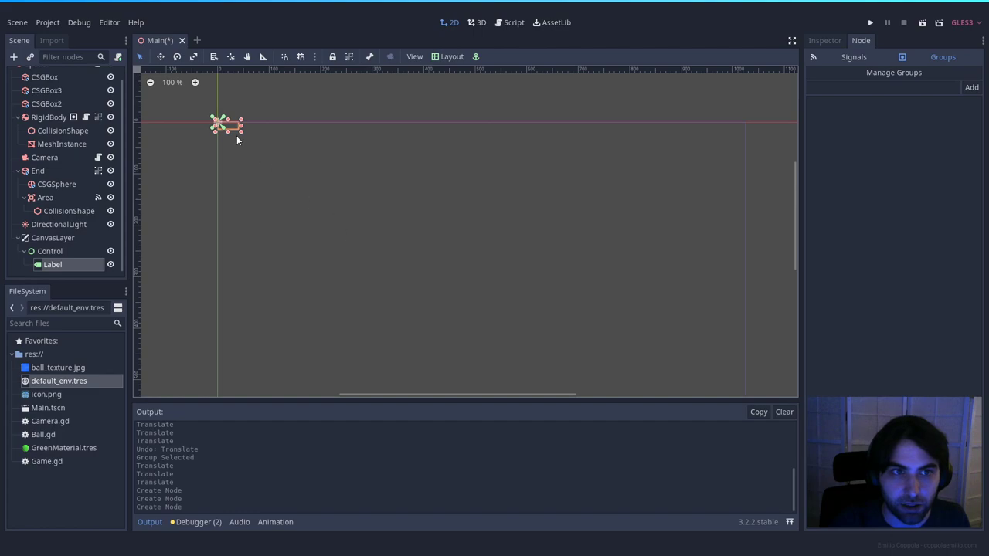
Set the Label's text to "Hello from a control node!" and shift it slightly inward from the canvas origin.
{"action": "left_click", "coordinate": [825, 40]}
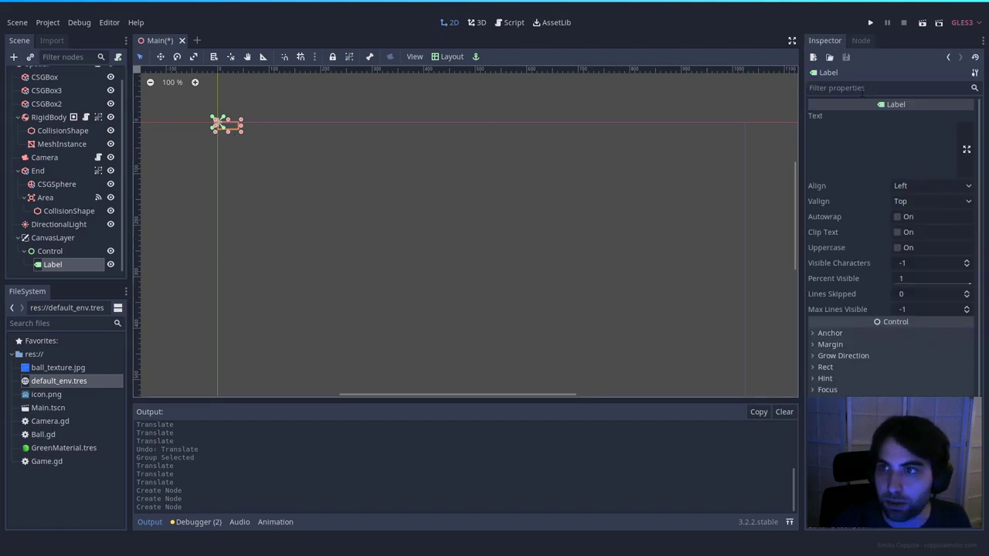
{"action": "left_click", "coordinate": [856, 146]}
{"action": "type", "text": "Hello from"}
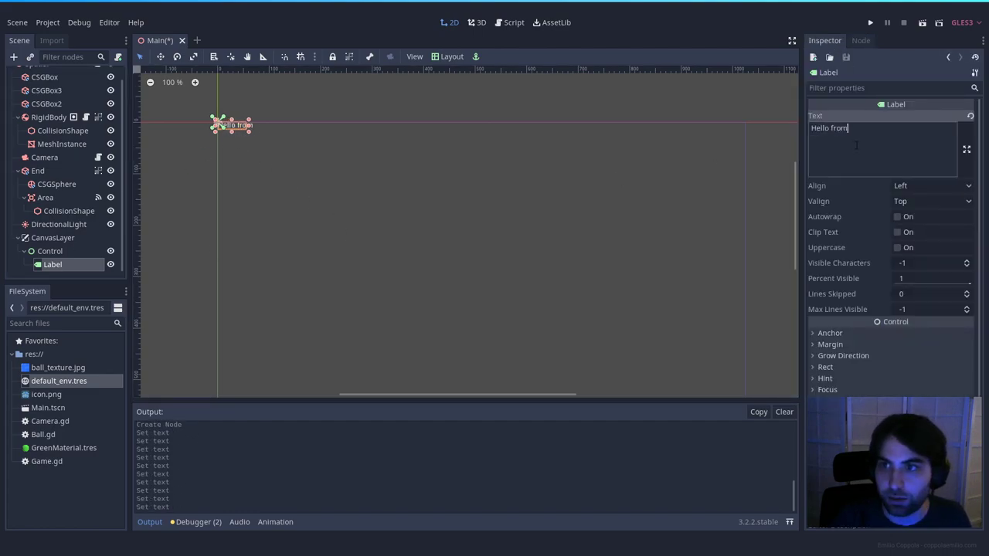
{"action": "type", "text": " a control node"}
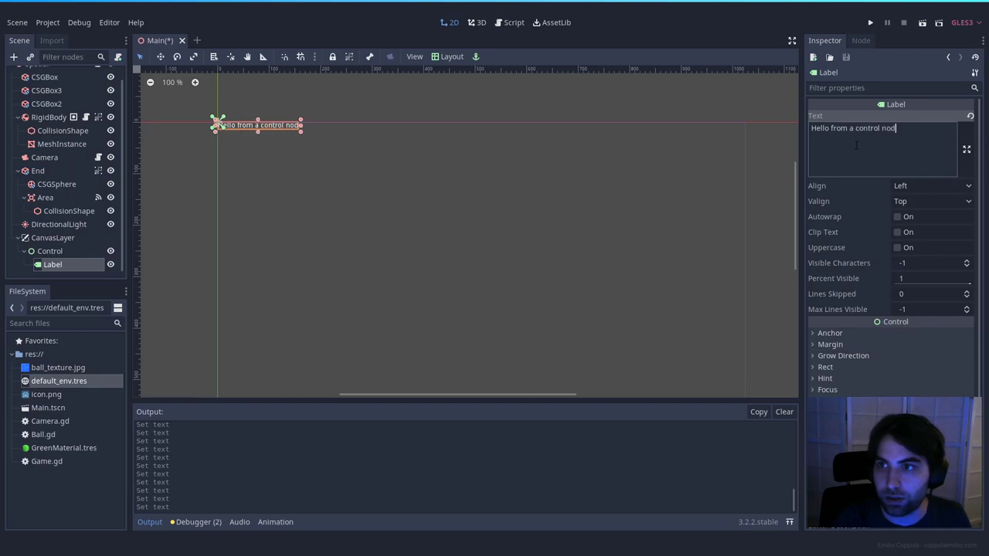
{"action": "left_click_drag", "start_coordinate": [279, 124], "coordinate": [290, 133]}
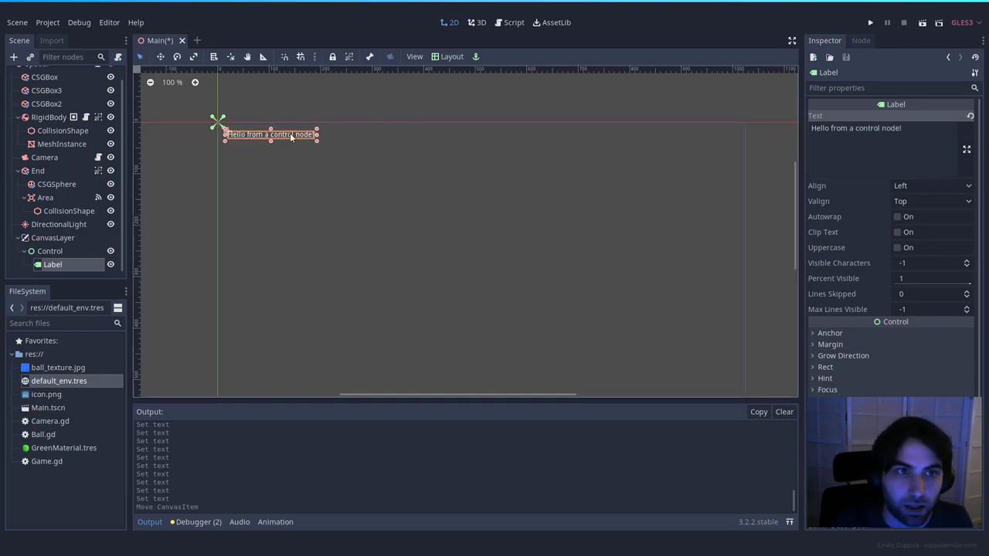
{"action": "left_click", "coordinate": [318, 118]}
{"action": "scroll", "coordinate": [330, 127], "scroll_direction": "down", "scroll_amount": 9}
{"action": "scroll", "coordinate": [359, 146], "scroll_direction": "up", "scroll_amount": 3}
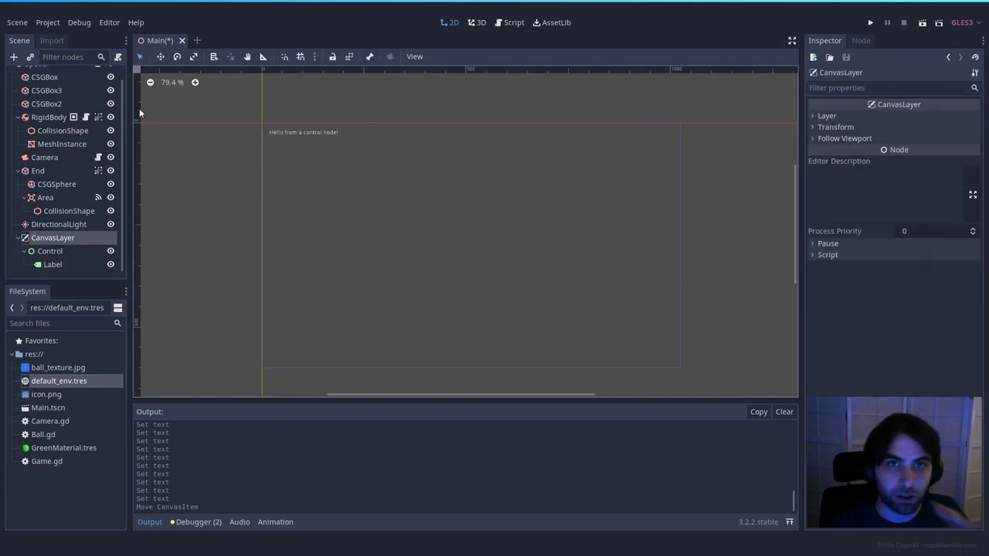
Run the scene to check the label overlay while rolling the ball to the goal, close the game, and select CSGBox3.
{"action": "left_click", "coordinate": [923, 22]}
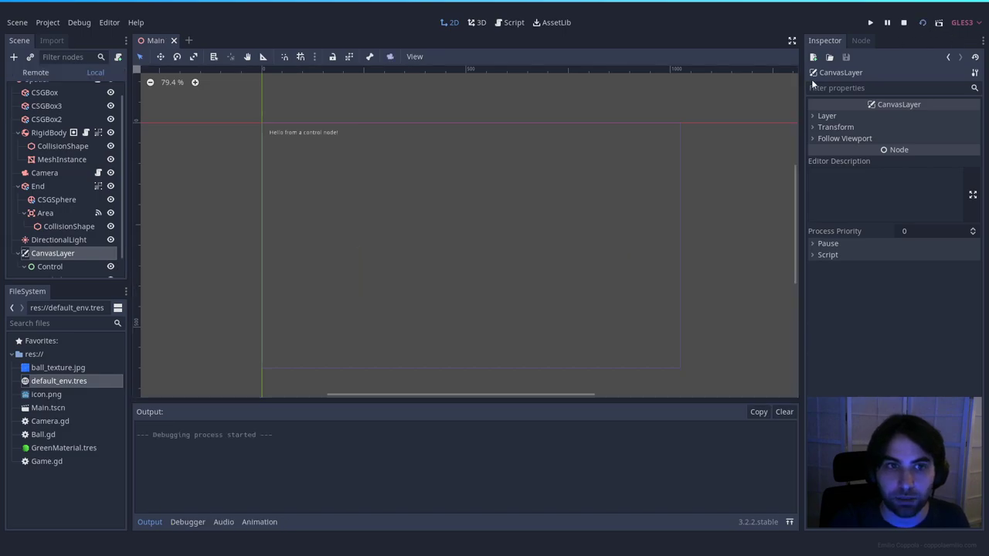
{"action": "key", "text": "Up"}
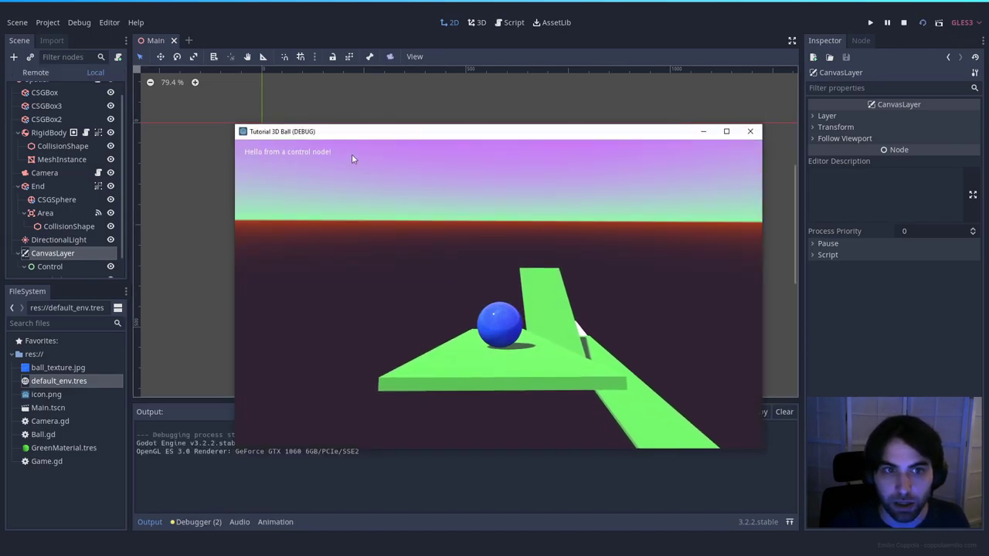
{"action": "key", "text": "Right"}
{"action": "key", "text": "Up"}
{"action": "key", "text": "Right"}
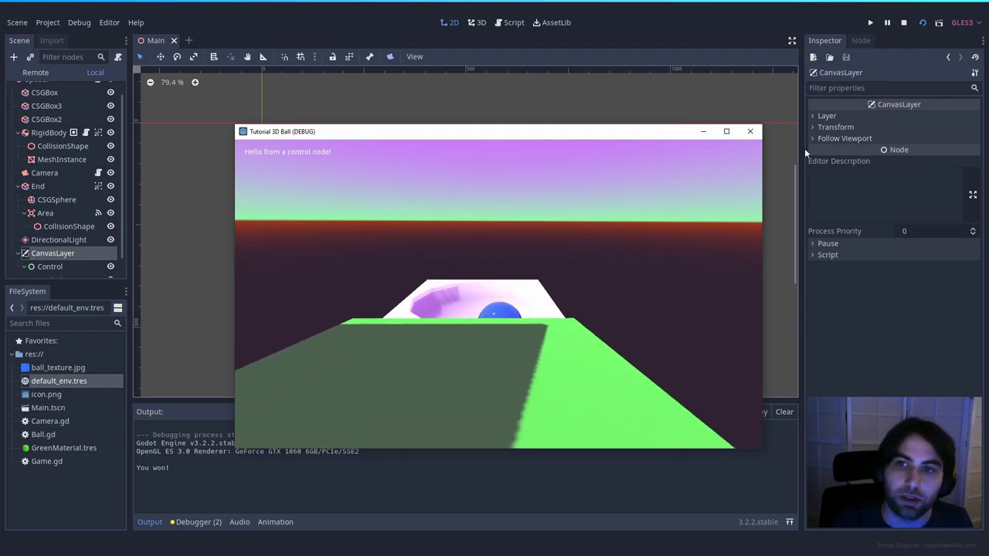
{"action": "left_click", "coordinate": [750, 131]}
{"action": "left_click", "coordinate": [31, 91]}
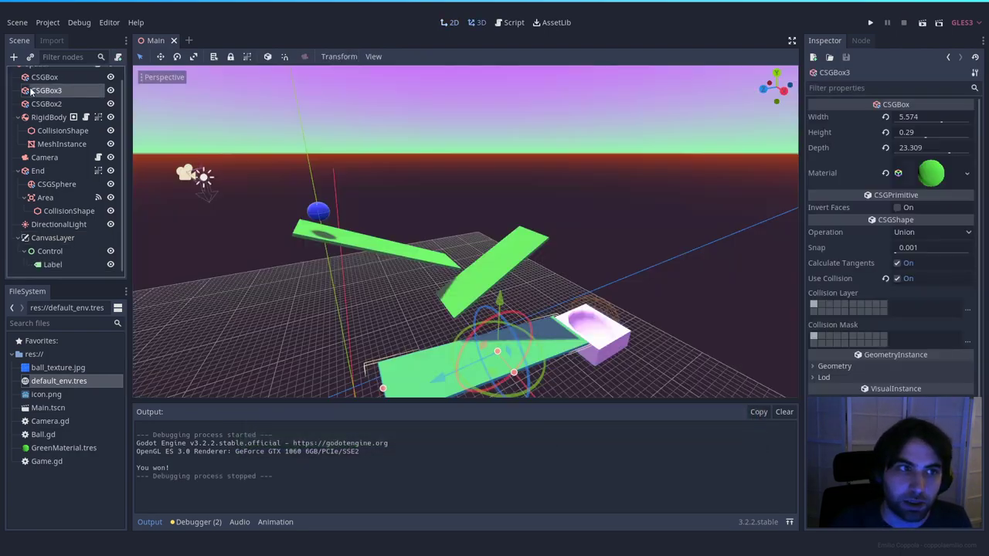
Duplicate the first ramp and move and rotate the copy to extend the track near the ball.
{"action": "scroll", "coordinate": [46, 97], "scroll_direction": "up", "scroll_amount": 1}
{"action": "left_click", "coordinate": [361, 153]}
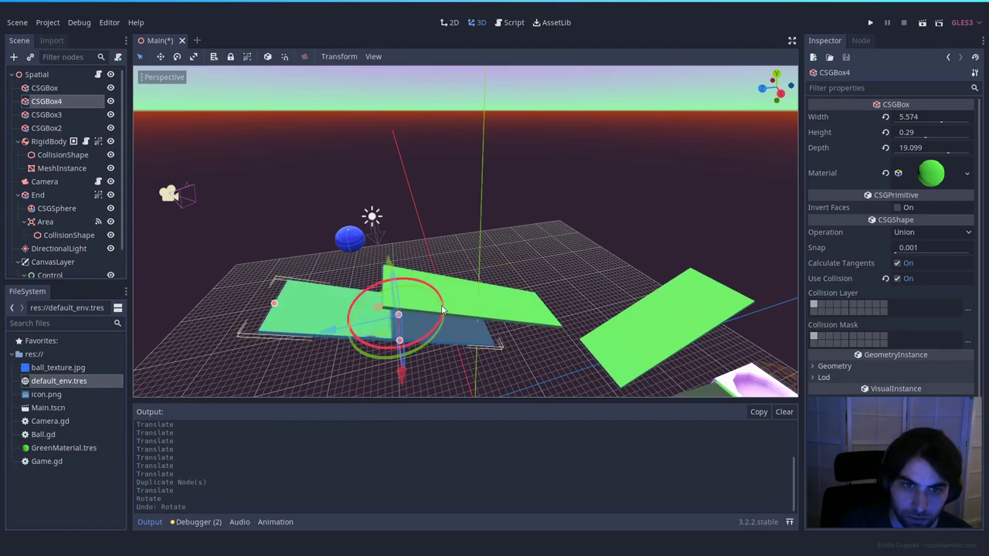
{"action": "left_click_drag", "start_coordinate": [443, 310], "coordinate": [438, 329]}
{"action": "middle_click_drag", "start_coordinate": [494, 293], "coordinate": [664, 301]}
Resize CSGBox along its length and reposition it so that it lines up with the neighbouring ramp.
{"action": "left_click", "coordinate": [746, 306]}
{"action": "left_click", "coordinate": [50, 90]}
{"action": "left_click_drag", "start_coordinate": [595, 246], "coordinate": [647, 233]}
{"action": "left_click_drag", "start_coordinate": [463, 272], "coordinate": [421, 283]}
{"action": "left_click", "coordinate": [520, 317]}
Reposition the tilted ramp CSGBox2 so that it catches the ball between the upper and lower ramps.
{"action": "middle_click_drag", "start_coordinate": [521, 320], "coordinate": [432, 232]}
{"action": "left_click", "coordinate": [455, 216]}
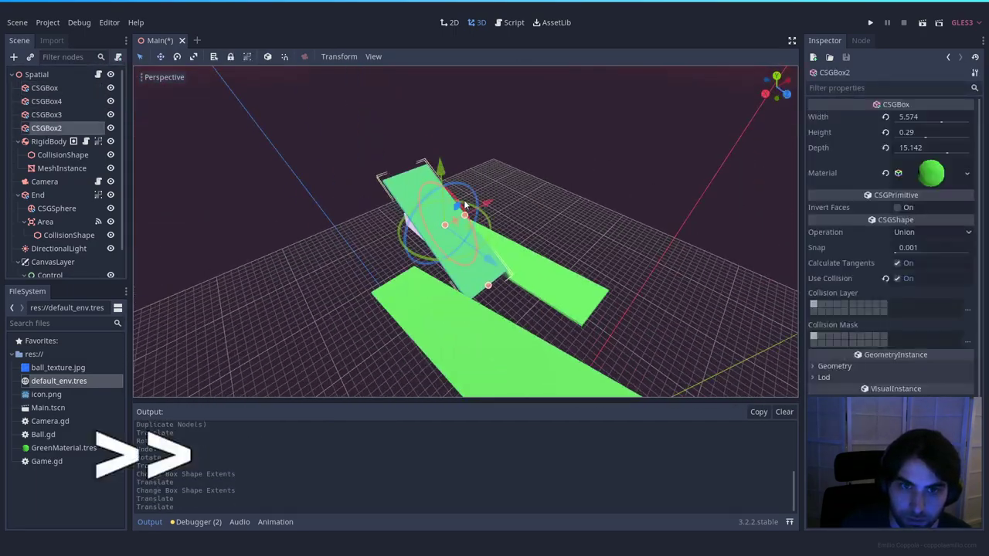
{"action": "left_click_drag", "start_coordinate": [455, 191], "coordinate": [433, 177]}
{"action": "left_click", "coordinate": [479, 293]}
{"action": "middle_click_drag", "start_coordinate": [479, 262], "coordinate": [448, 236]}
Add a CSGCylinder obstacle on the last ramp with radius 0.748 and height 5.125.
{"action": "left_click", "coordinate": [322, 243]}
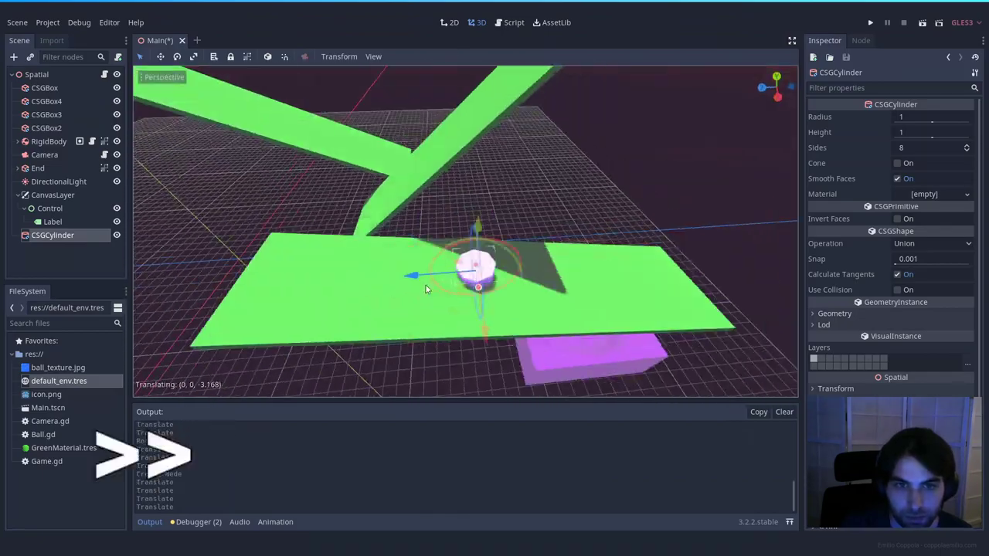
{"action": "left_click_drag", "start_coordinate": [609, 251], "coordinate": [615, 252]}
{"action": "left_click_drag", "start_coordinate": [931, 121], "coordinate": [925, 121]}
{"action": "middle_click_drag", "start_coordinate": [615, 251], "coordinate": [371, 282]}
Duplicate the cylinder twice, spread the copies over the last ramp and enable Use Collision for the obstacles.
{"action": "key", "text": "ctrl+d"}
{"action": "left_click_drag", "start_coordinate": [370, 282], "coordinate": [337, 292]}
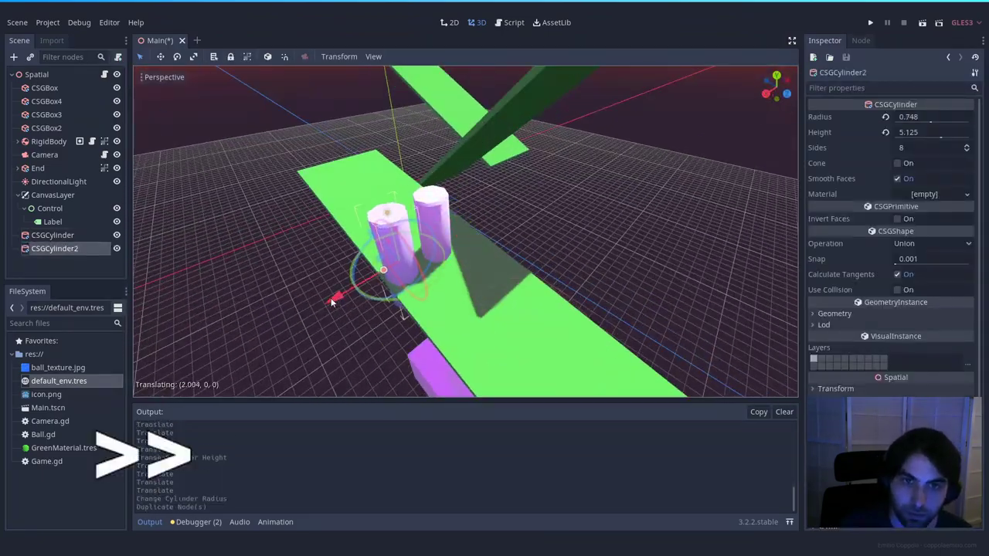
{"action": "left_click", "coordinate": [897, 290]}
{"action": "left_click_drag", "start_coordinate": [368, 217], "coordinate": [472, 243]}
{"action": "key", "text": "ctrl+d"}
{"action": "left_click", "coordinate": [377, 274]}
{"action": "left_click_drag", "start_coordinate": [377, 273], "coordinate": [363, 274]}
Run the scene to test the course with the cylinder obstacles.
{"action": "middle_click_drag", "start_coordinate": [433, 232], "coordinate": [494, 231]}
{"action": "left_click", "coordinate": [397, 194]}
{"action": "left_click", "coordinate": [534, 154]}
{"action": "left_click", "coordinate": [923, 24]}
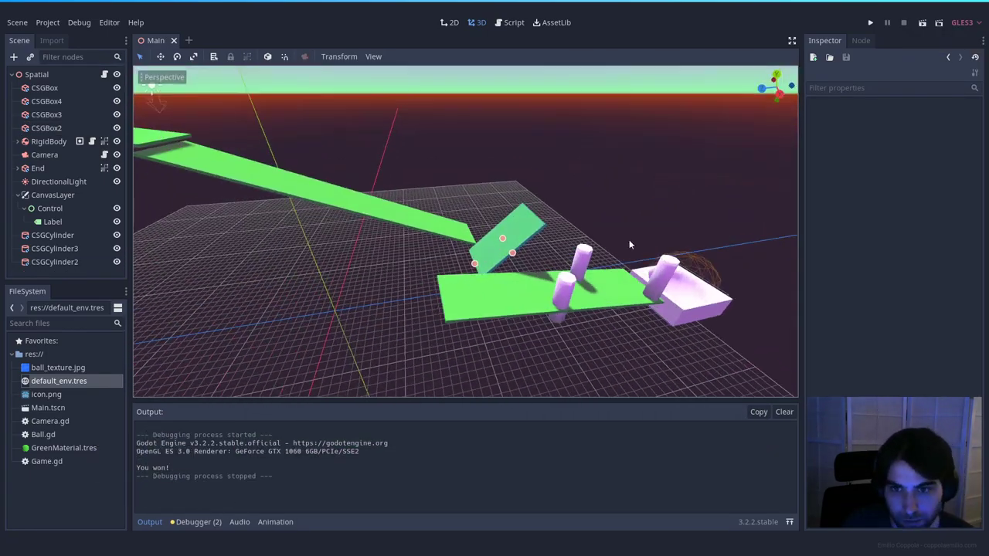
Rotate the last ramp, CSGBox3, and lengthen it to a depth of 76.792.
{"action": "left_click", "coordinate": [533, 293]}
{"action": "left_click_drag", "start_coordinate": [541, 231], "coordinate": [556, 255]}
{"action": "left_click_drag", "start_coordinate": [502, 201], "coordinate": [673, 254]}
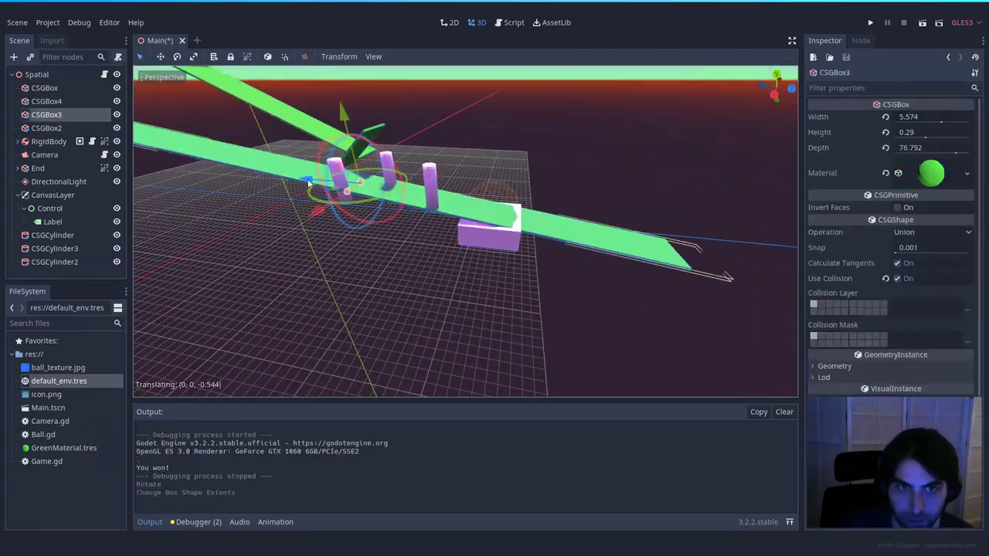
Move the three cylinders and the goal box to the far end of the lengthened last ramp.
{"action": "left_click", "coordinate": [426, 194], "text": "shift"}
{"action": "left_click_drag", "start_coordinate": [417, 178], "coordinate": [602, 232]}
{"action": "middle_click_drag", "start_coordinate": [494, 231], "coordinate": [432, 201]}
{"action": "left_click", "coordinate": [276, 229]}
{"action": "left_click_drag", "start_coordinate": [309, 232], "coordinate": [651, 239]}
{"action": "middle_click_drag", "start_coordinate": [650, 174], "coordinate": [587, 231]}
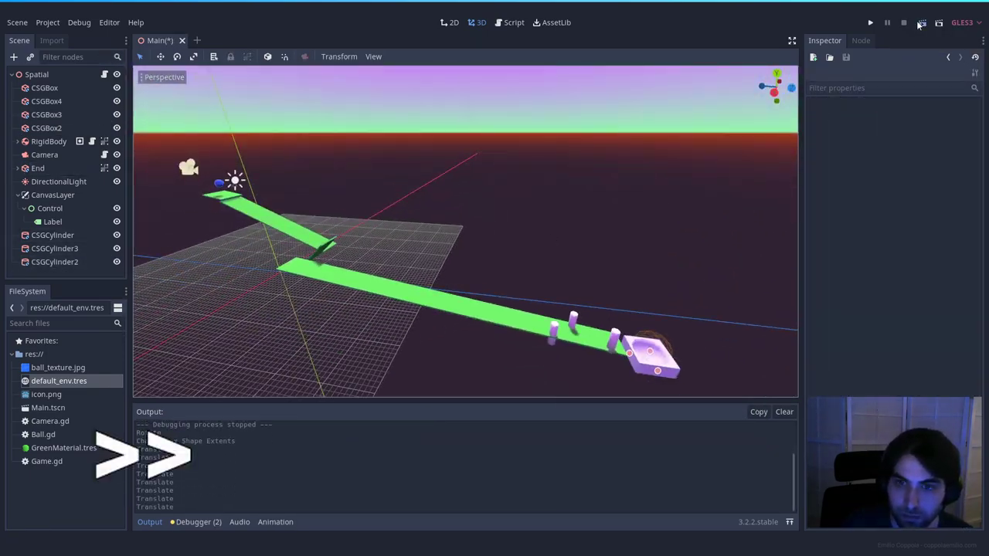
Test-run the lengthened course and examine the ramp layout from several angles in the 3D view.
{"action": "left_click", "coordinate": [921, 23]}
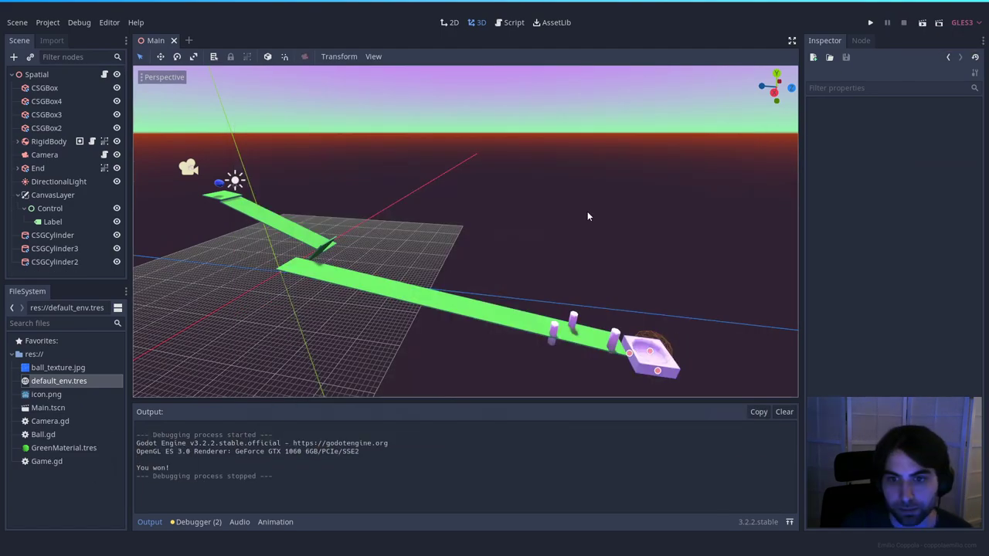
{"action": "middle_click_drag", "start_coordinate": [602, 259], "coordinate": [532, 246]}
{"action": "right_click_drag", "start_coordinate": [532, 245], "coordinate": [532, 229]}
{"action": "key", "text": "w"}
{"action": "middle_click_drag", "start_coordinate": [456, 282], "coordinate": [619, 290]}
{"action": "key", "text": "s"}
{"action": "right_click_drag", "start_coordinate": [581, 257], "coordinate": [599, 257]}
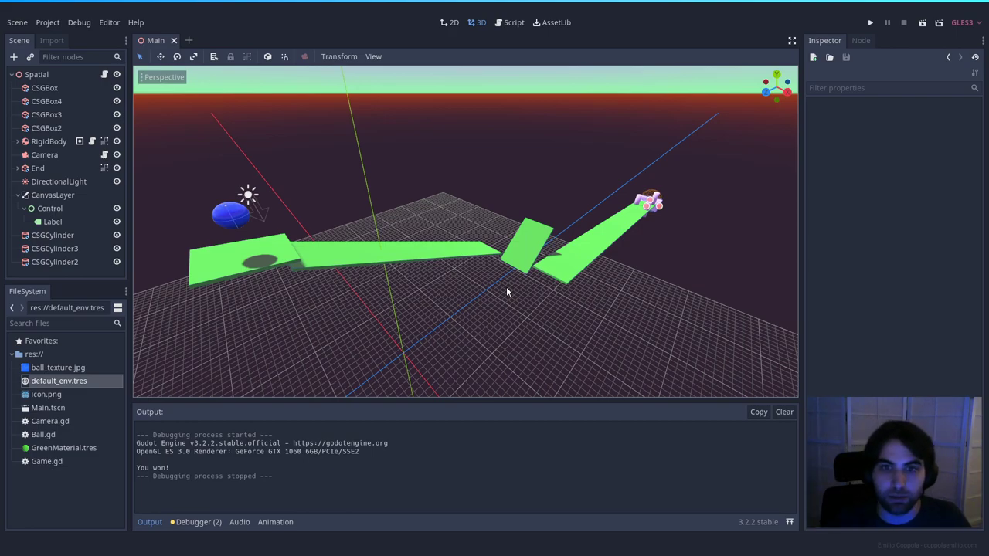
{"action": "key", "text": "w"}
{"action": "right_click_drag", "start_coordinate": [507, 292], "coordinate": [569, 214]}
{"action": "key", "text": "w"}
{"action": "key", "text": "d"}
{"action": "right_click_drag", "start_coordinate": [483, 271], "coordinate": [498, 272]}
{"action": "middle_click_drag", "start_coordinate": [499, 271], "coordinate": [439, 264]}
{"action": "right_click_drag", "start_coordinate": [492, 270], "coordinate": [526, 292]}
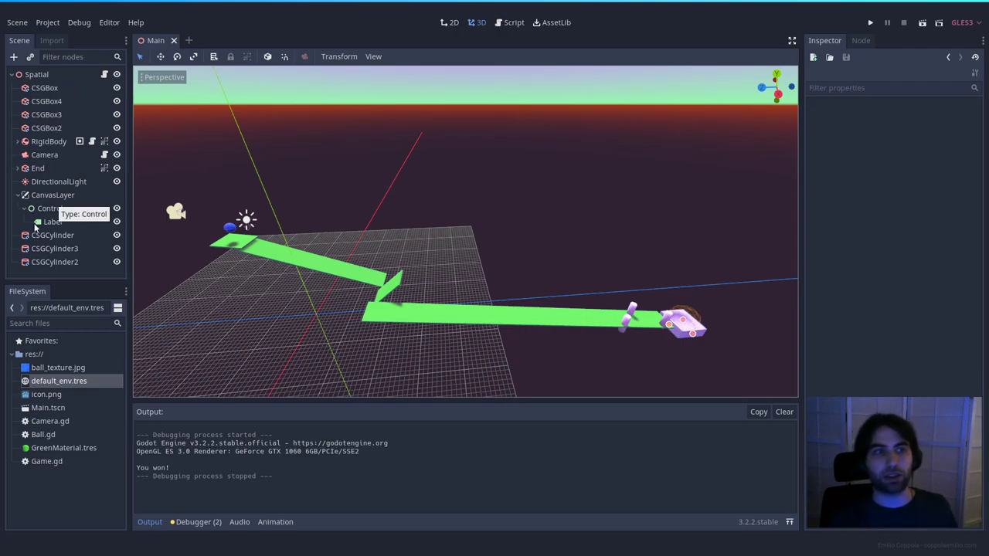
Preview the Camera's view and raise its Far distance to 218.2.
{"action": "left_click", "coordinate": [46, 156]}
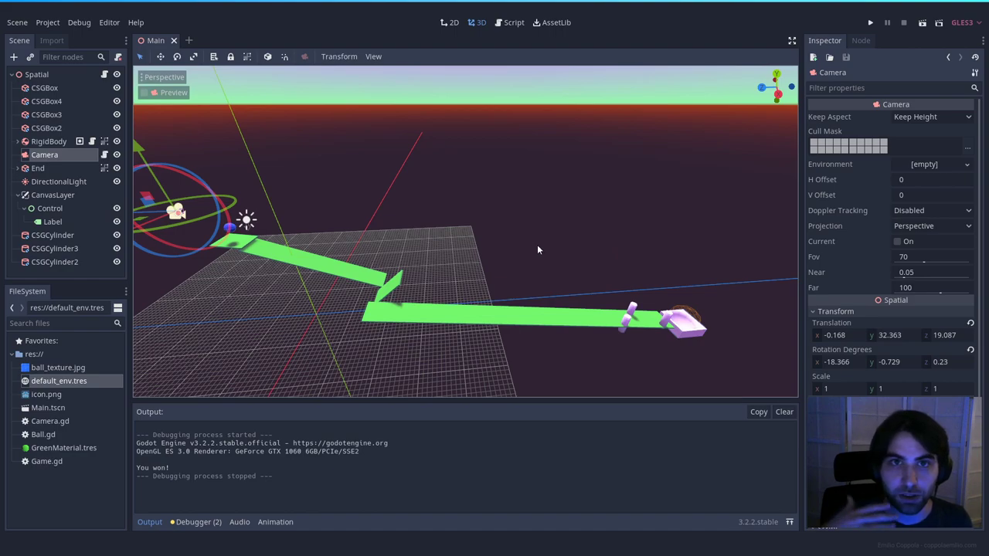
{"action": "left_click", "coordinate": [144, 93]}
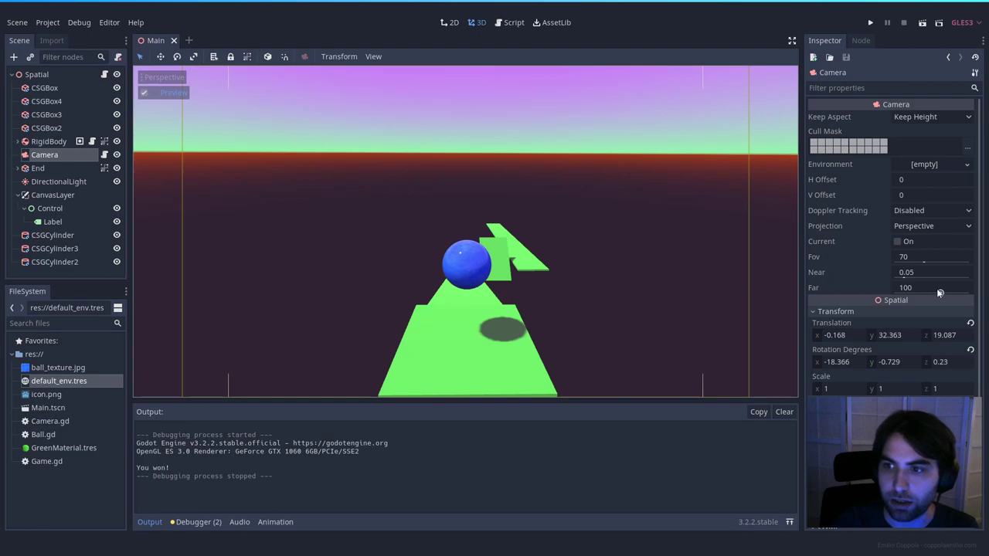
{"action": "left_click_drag", "start_coordinate": [941, 294], "coordinate": [944, 296]}
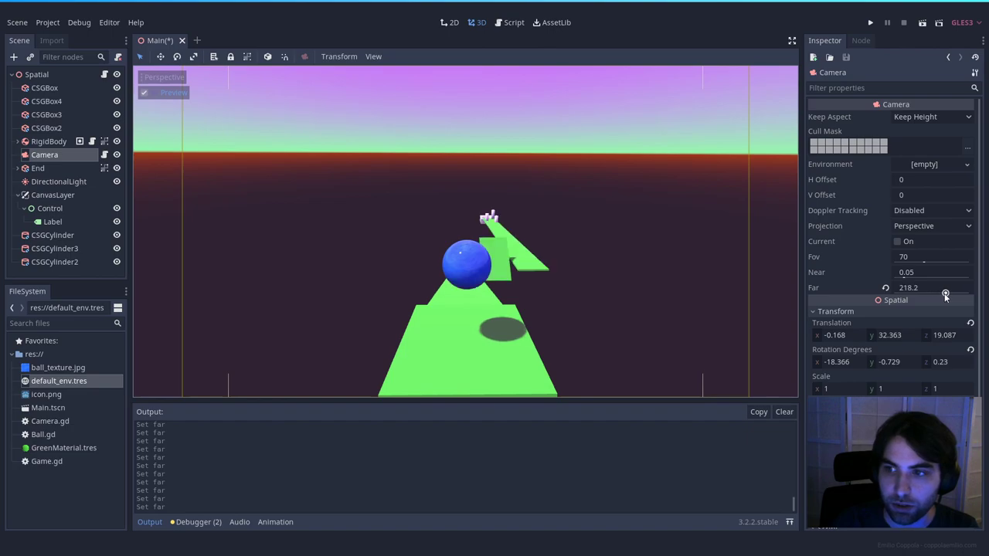
{"action": "left_click", "coordinate": [49, 141]}
{"action": "left_click", "coordinate": [46, 154]}
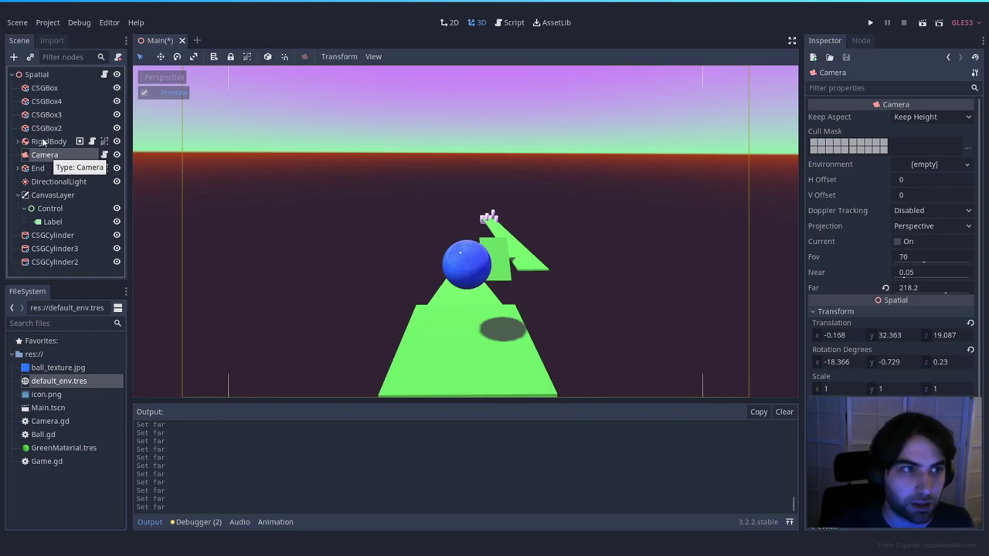
In the RigidBody's Ball.gd script, add the line onready var Cam = get_parent().get_node("Camera") below movement_speed.
{"action": "left_click", "coordinate": [46, 142]}
{"action": "left_click", "coordinate": [92, 141]}
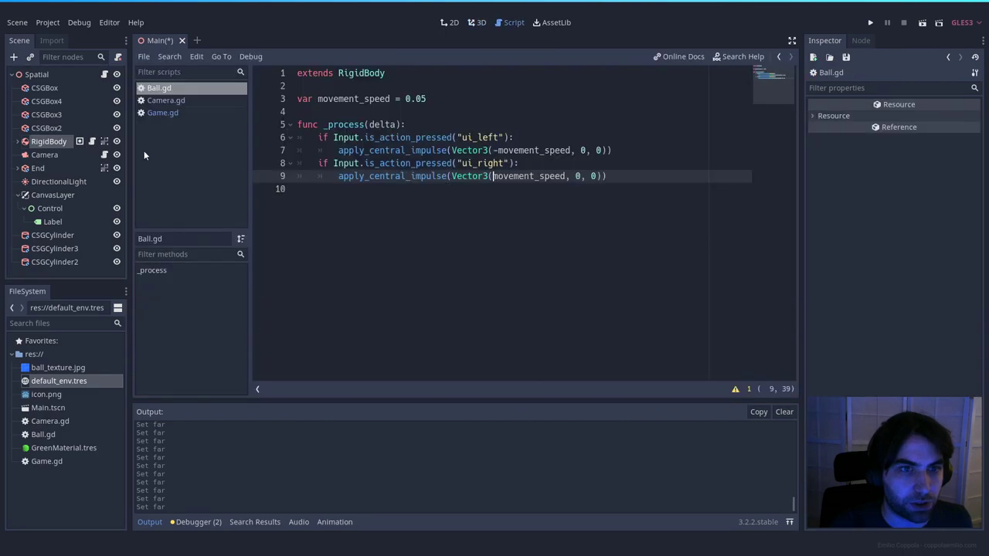
{"action": "left_click", "coordinate": [653, 152]}
{"action": "left_click", "coordinate": [479, 98]}
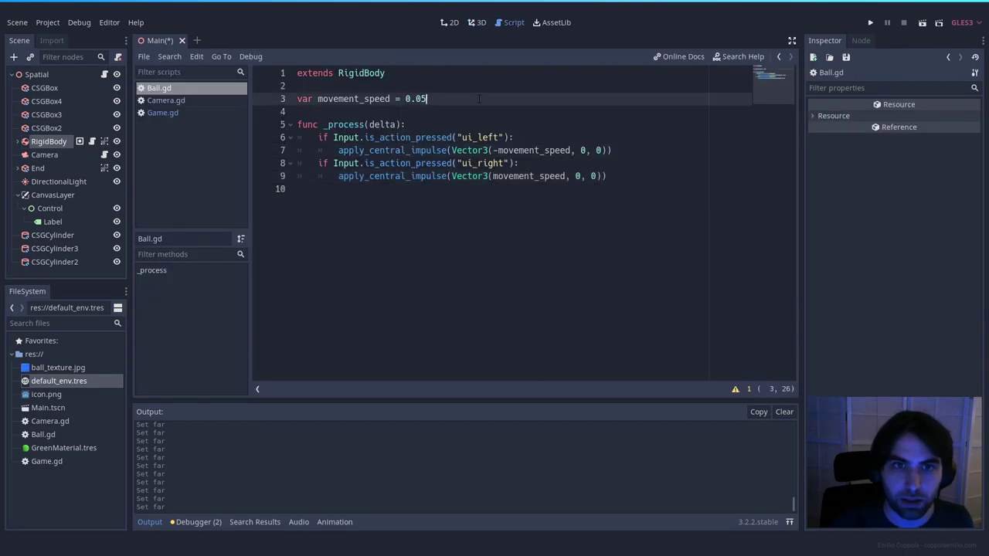
{"action": "key", "text": "Return"}
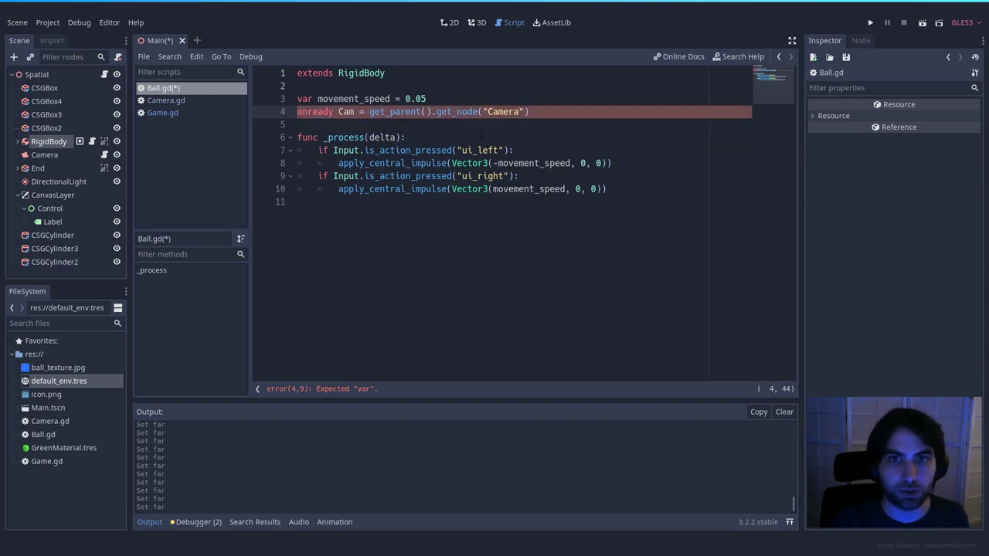
{"action": "left_click", "coordinate": [337, 113]}
{"action": "type", "text": "var"}
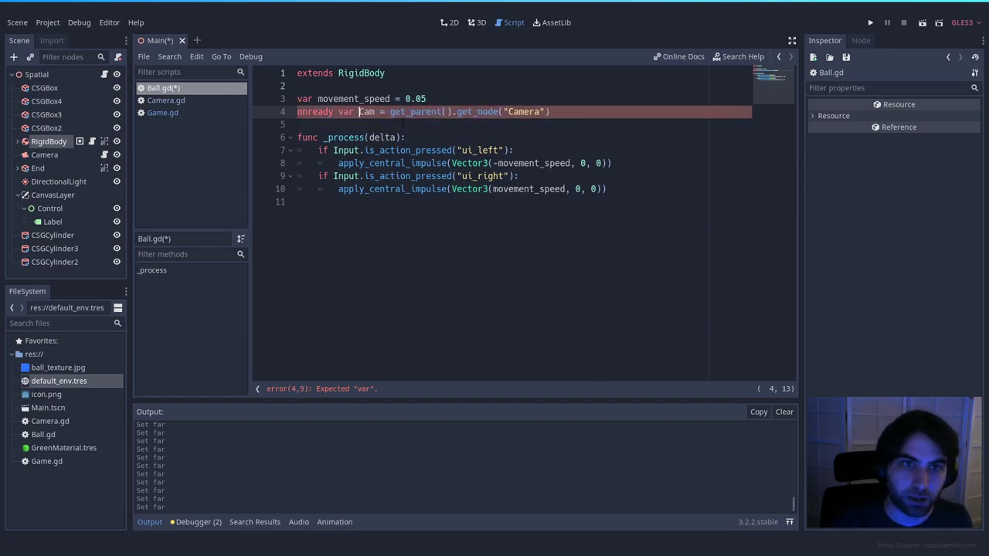
{"action": "triple_click", "coordinate": [578, 112]}
{"action": "left_click", "coordinate": [577, 112]}
Add Cam.rotate_y(0.001) after the impulse line in the ui_left branch.
{"action": "left_click", "coordinate": [643, 164]}
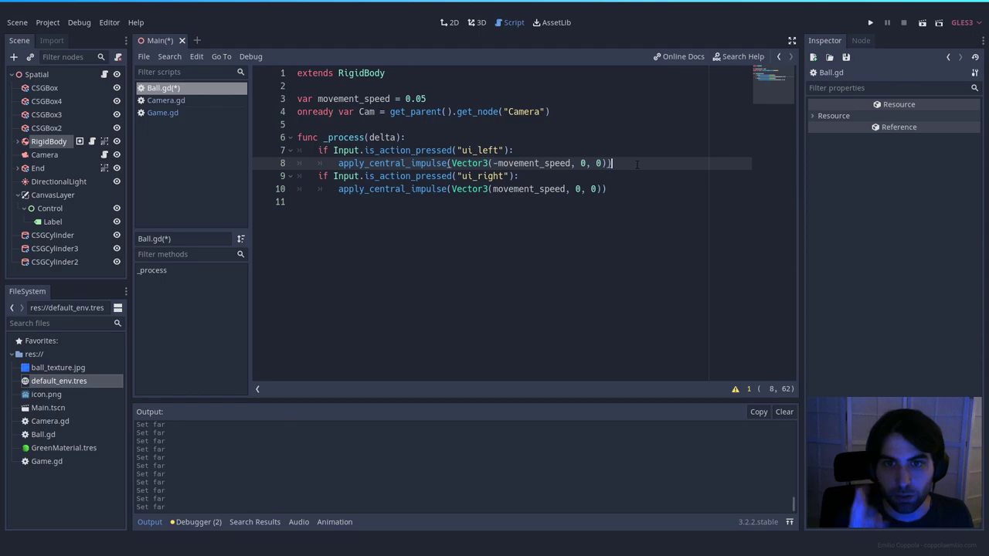
{"action": "key", "text": "Return"}
{"action": "type", "text": "Cam"}
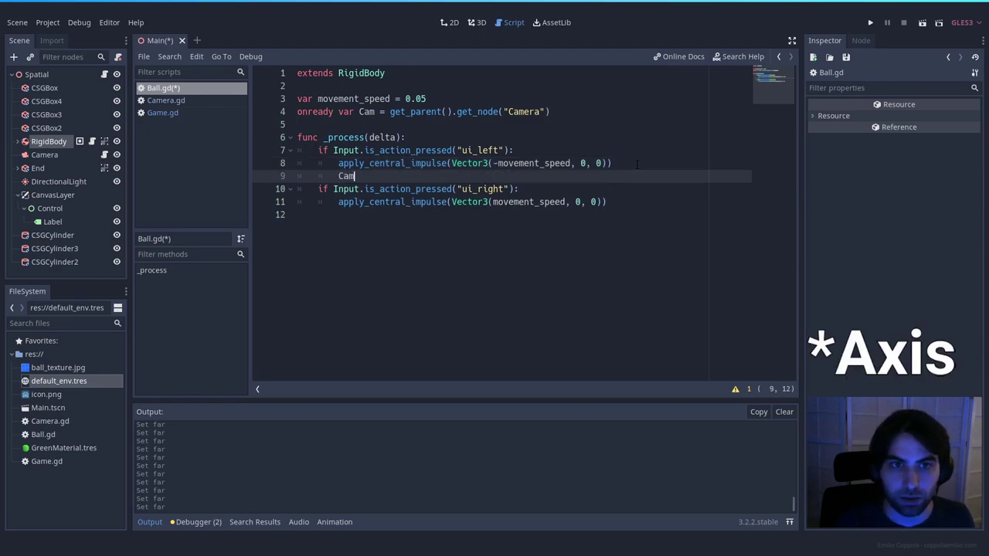
{"action": "type", "text": "."}
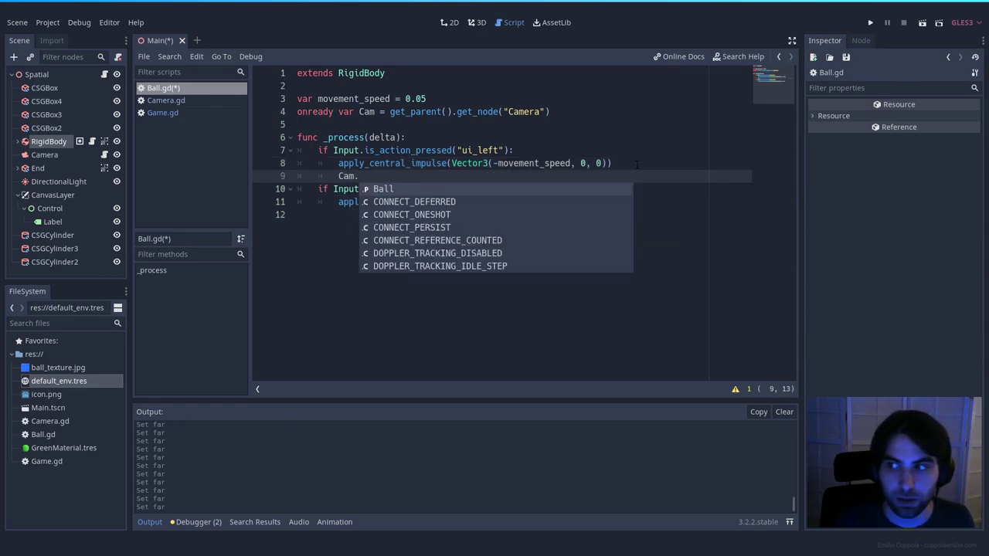
{"action": "type", "text": "rotate_y("}
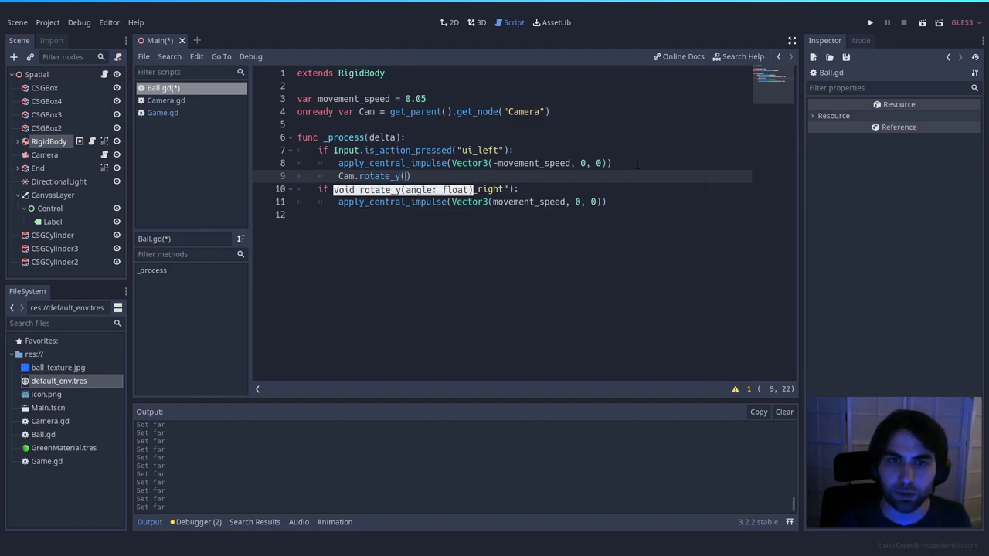
{"action": "type", "text": "0.001"}
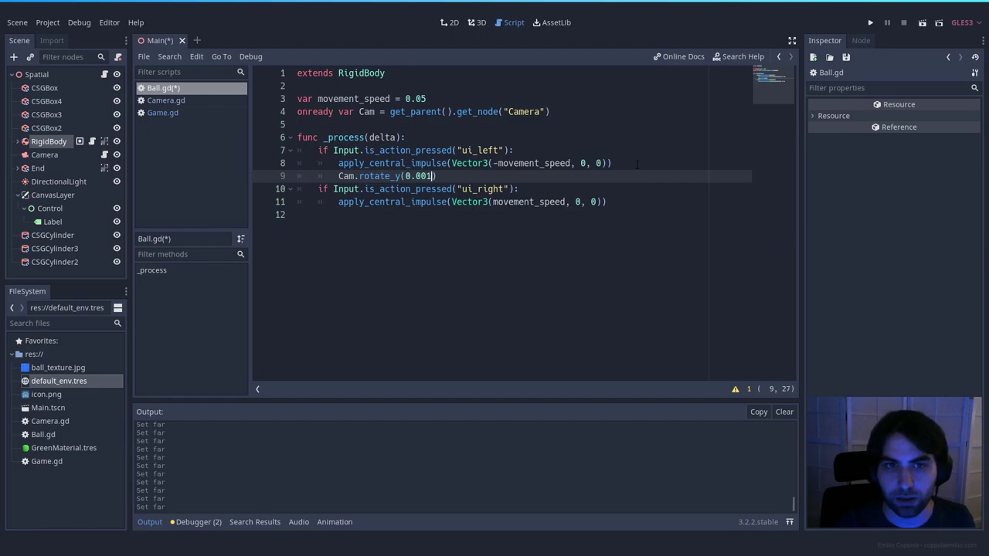
Add Cam.rotate_y(0.001) after the impulse line in the ui_right branch.
{"action": "key", "text": "Down"}
{"action": "key", "text": "Down"}
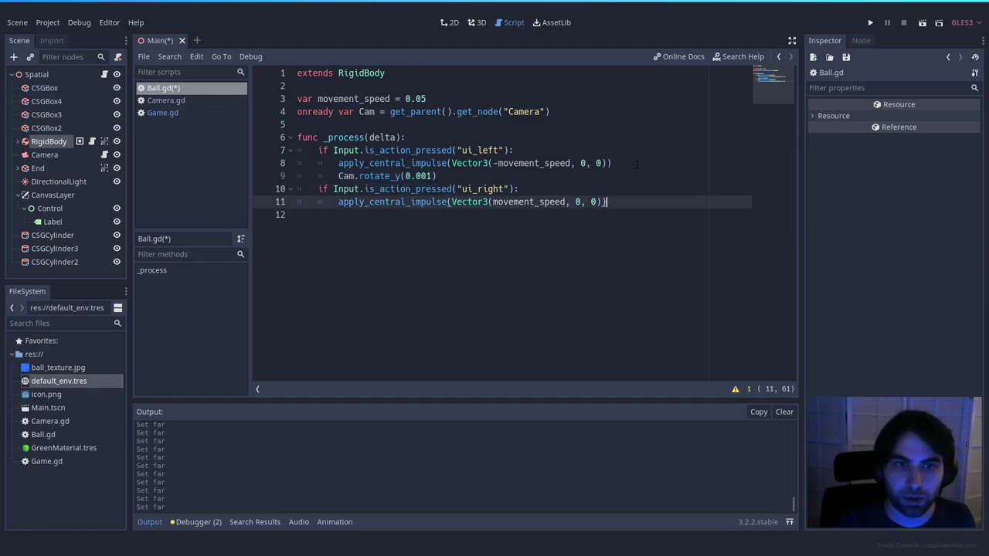
{"action": "key", "text": "End"}
{"action": "key", "text": "Return"}
{"action": "type", "text": "Cam.rotate_y(0.001)"}
{"action": "key", "text": "Left"}
{"action": "key", "text": "Left"}
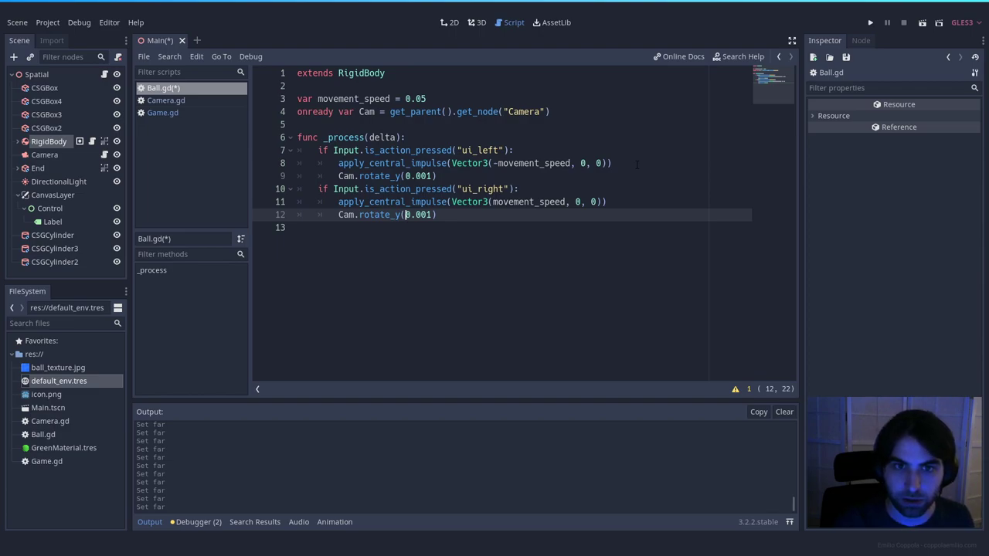
Change the ui_left camera rotation to -0.001, run the scene to test the turning camera, and close the game.
{"action": "key", "text": "Up"}
{"action": "key", "text": "Up"}
{"action": "key", "text": "Up"}
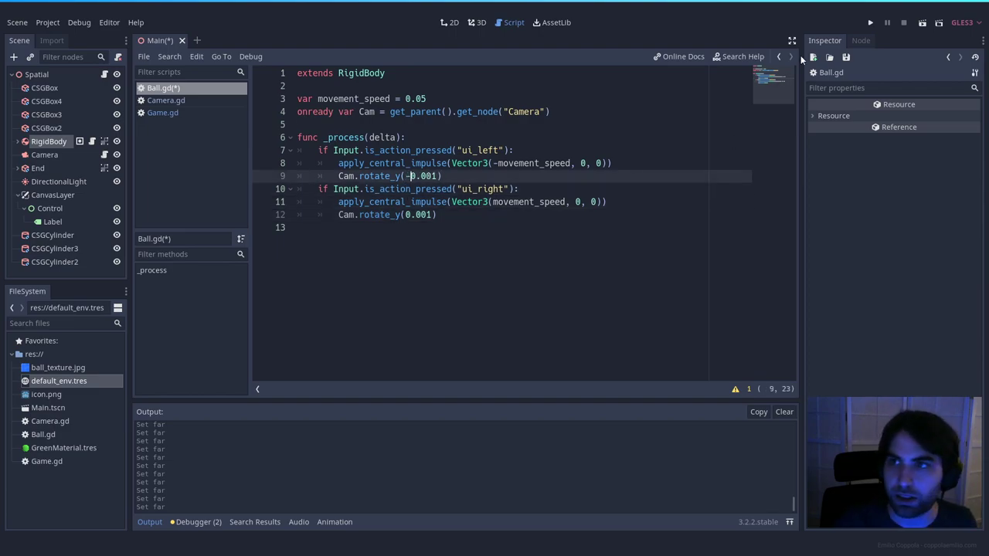
{"action": "left_click", "coordinate": [922, 26]}
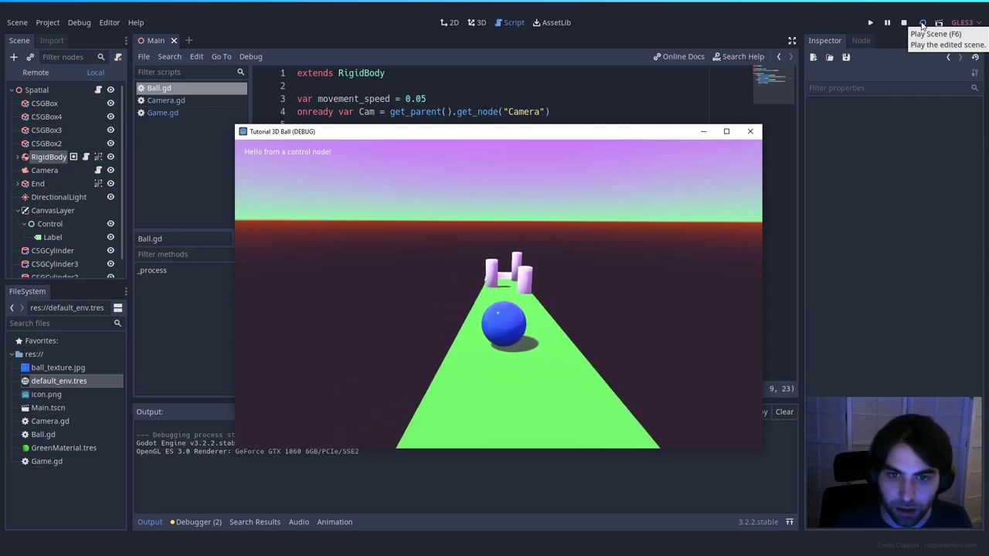
{"action": "left_click", "coordinate": [749, 131]}
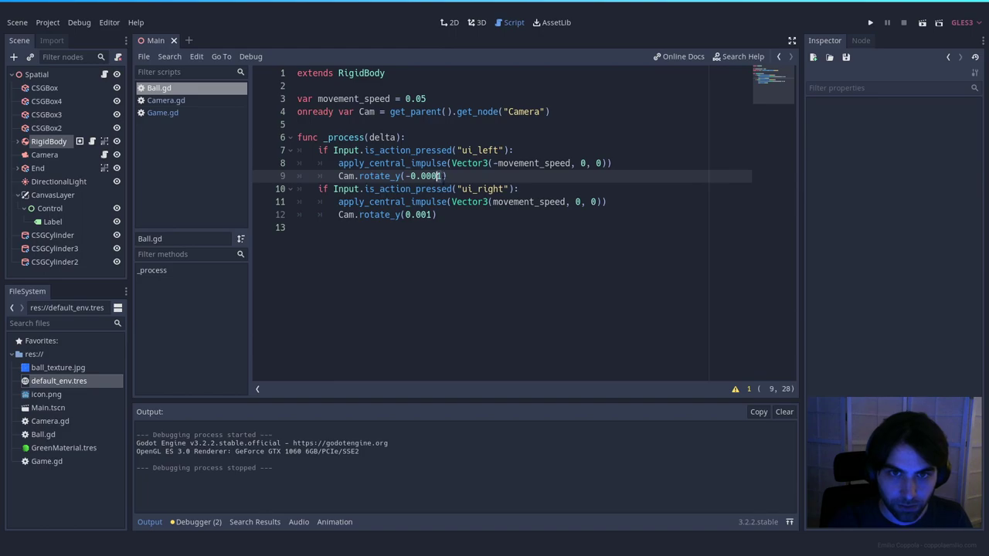
Set the camera rotation to -0.0005 for ui_left and 0.0005 for ui_right, and test it in a run.
{"action": "left_click", "coordinate": [426, 215]}
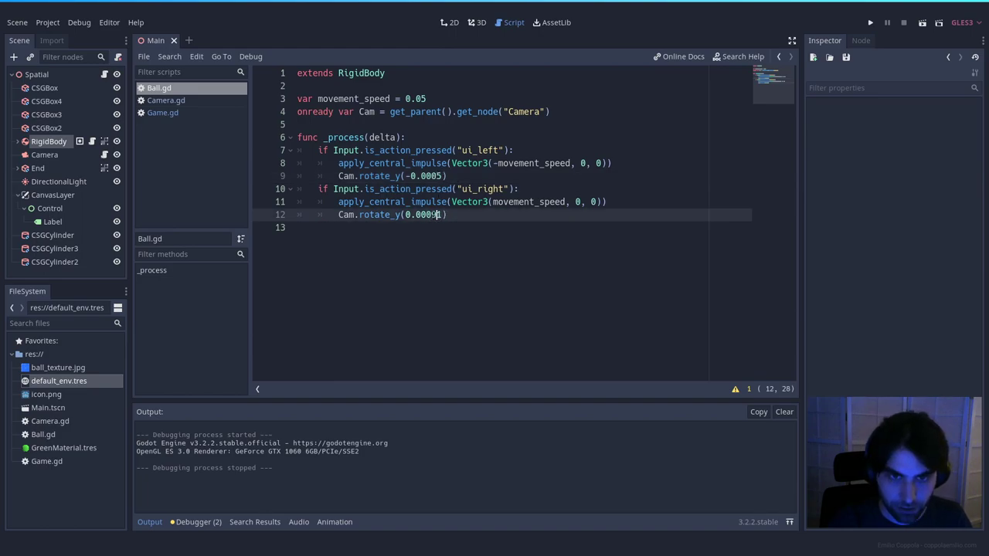
{"action": "type", "text": "5"}
{"action": "left_click", "coordinate": [461, 217]}
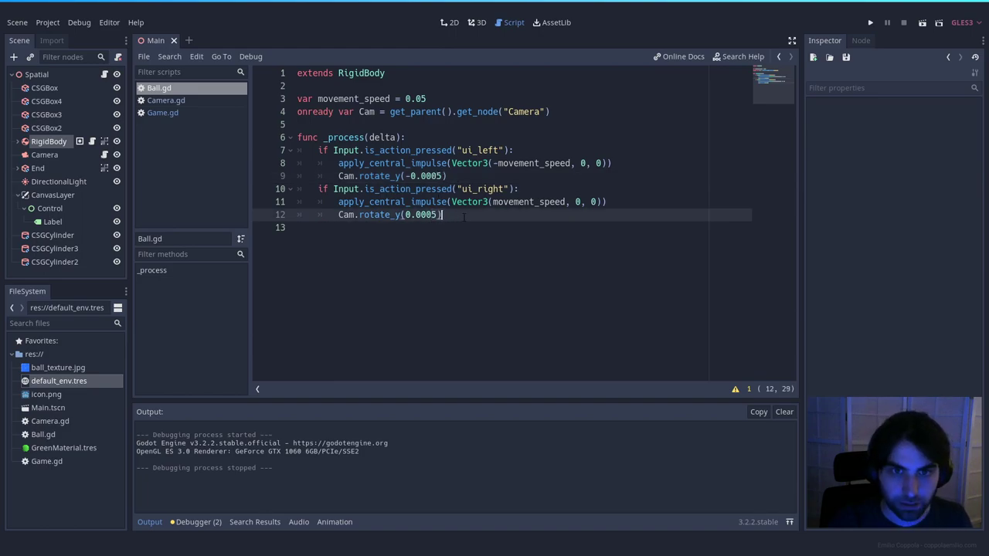
{"action": "left_click", "coordinate": [919, 24]}
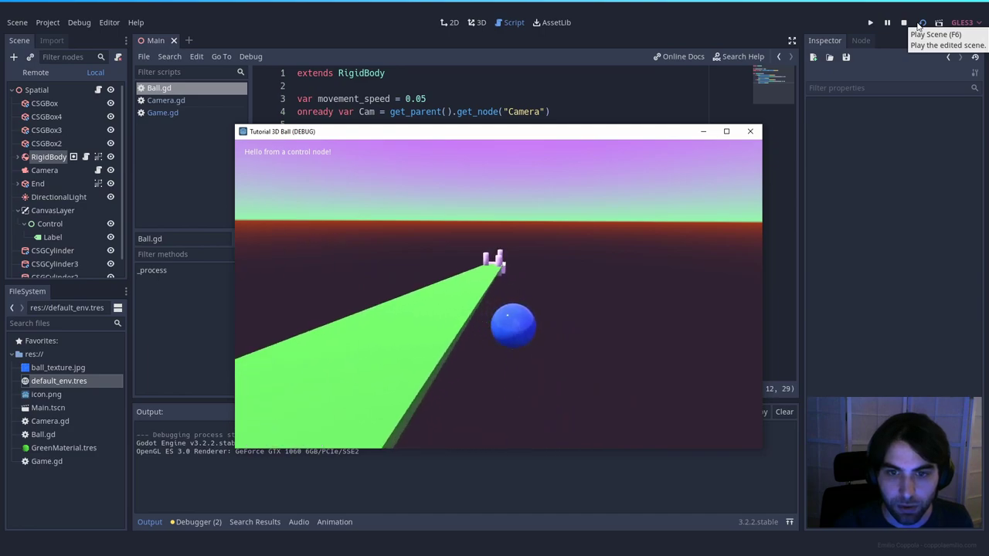
{"action": "left_click", "coordinate": [751, 132]}
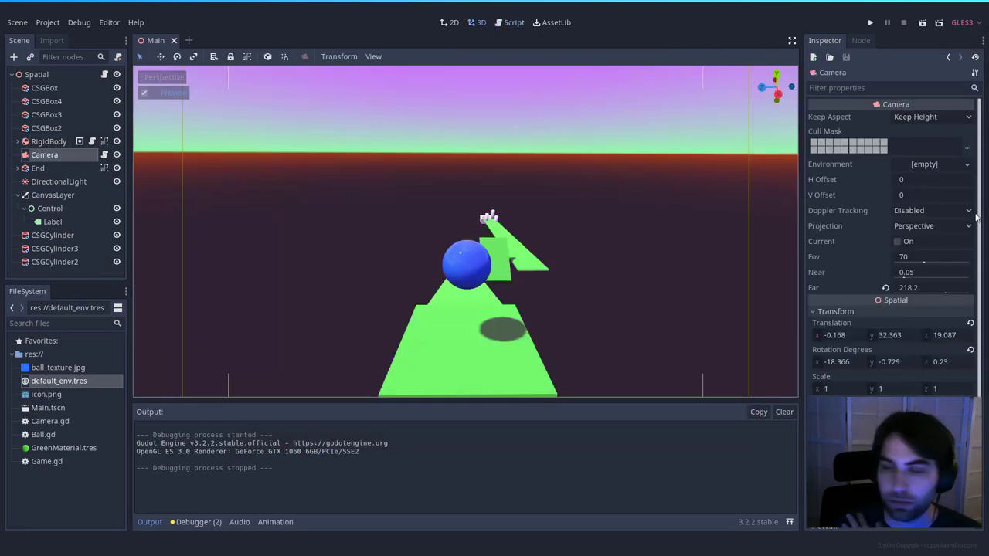
Set the RigidBody ball's Gravity Scale to 3.
{"action": "left_click", "coordinate": [46, 142]}
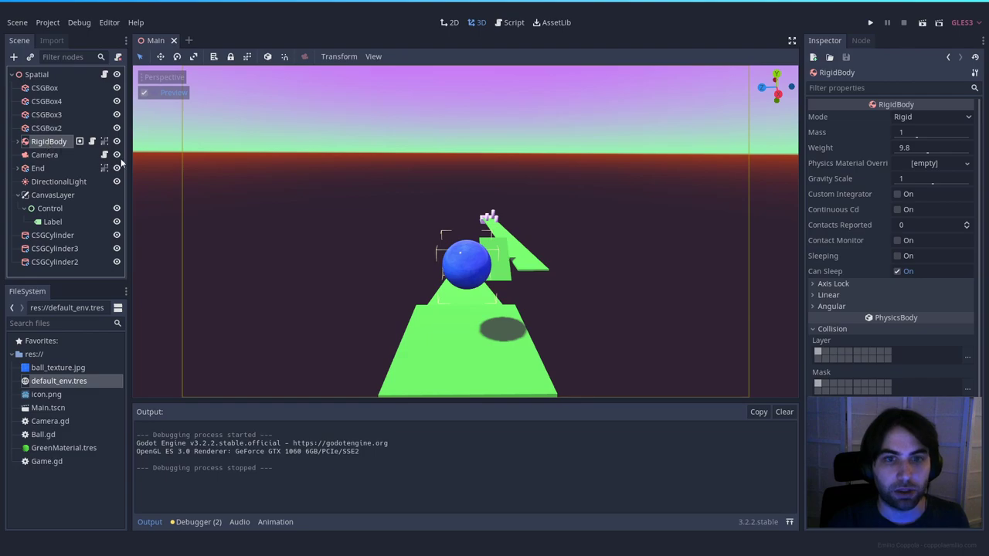
{"action": "left_click", "coordinate": [905, 179]}
{"action": "type", "text": "3"}
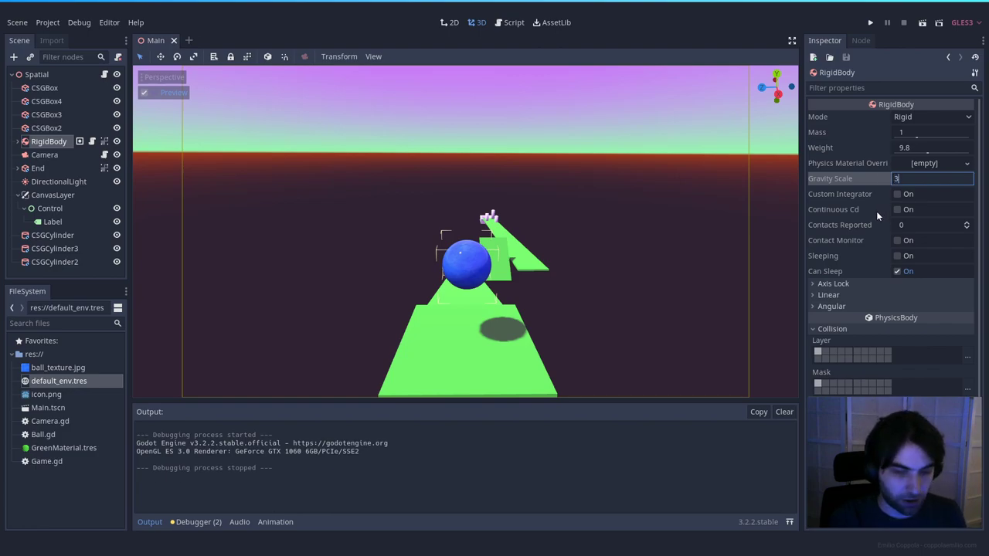
{"action": "key", "text": "Return"}
Run the scene, steer the ball past the cylinders to the goal box, and close the game.
{"action": "left_click", "coordinate": [921, 24]}
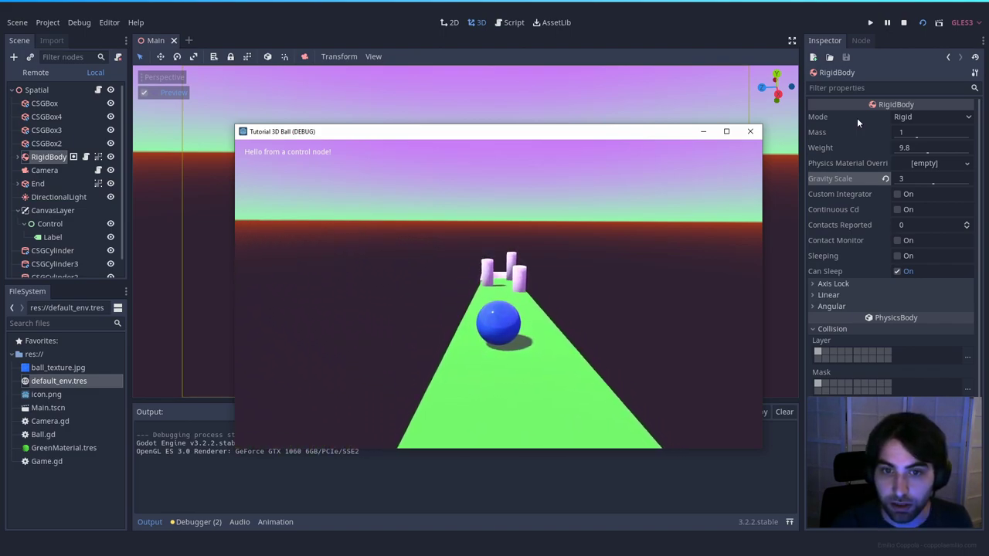
{"action": "key", "text": "Right"}
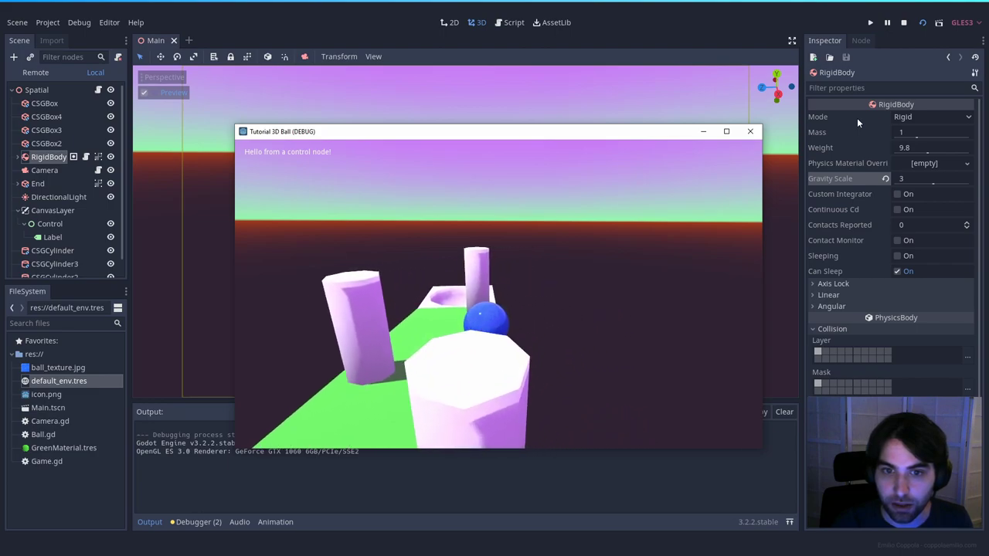
{"action": "key", "text": "Left"}
{"action": "key", "text": "Left"}
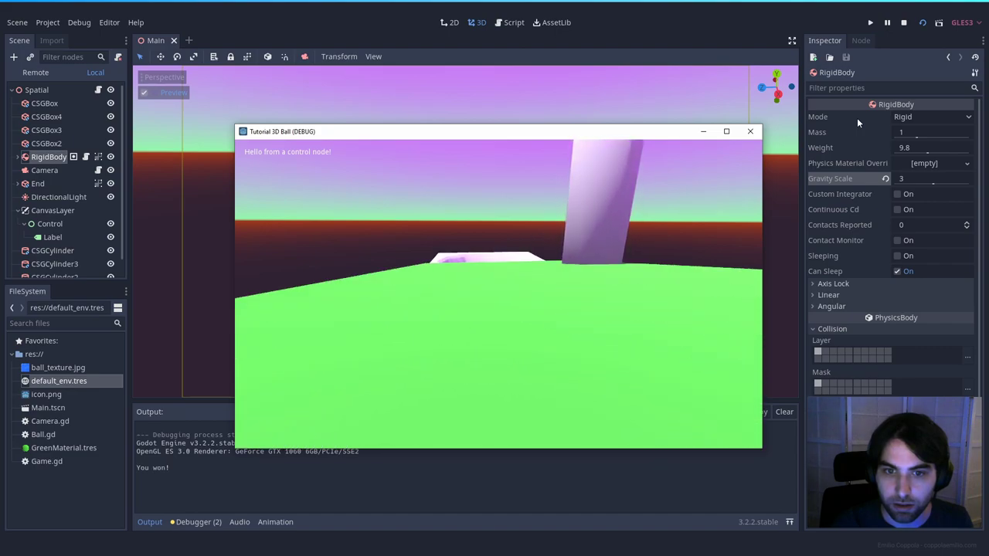
{"action": "left_click", "coordinate": [749, 131]}
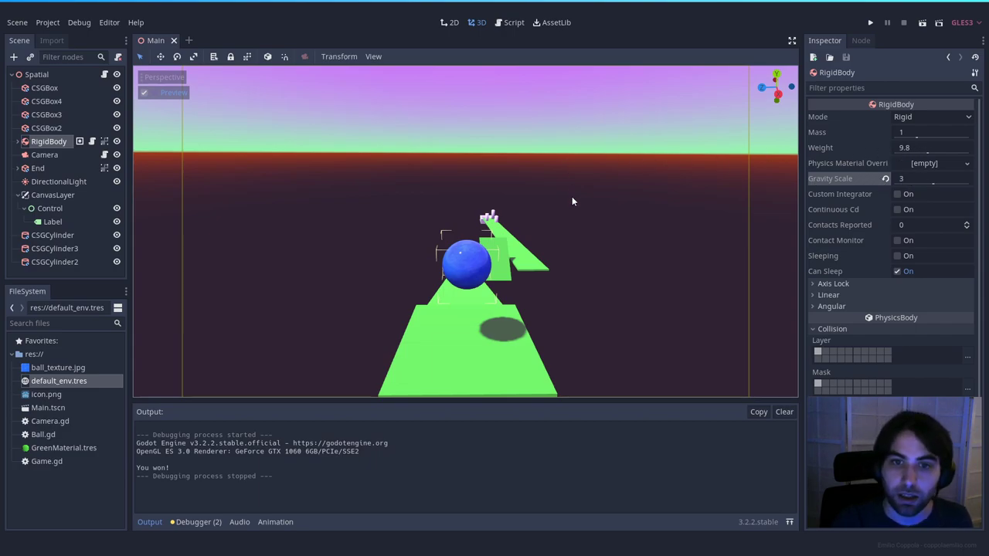
Turn off the camera preview and view the whole course in the 3D view.
{"action": "left_click", "coordinate": [144, 92]}
{"action": "scroll", "coordinate": [459, 200], "scroll_direction": "up", "scroll_amount": 3}
{"action": "left_click", "coordinate": [459, 201]}
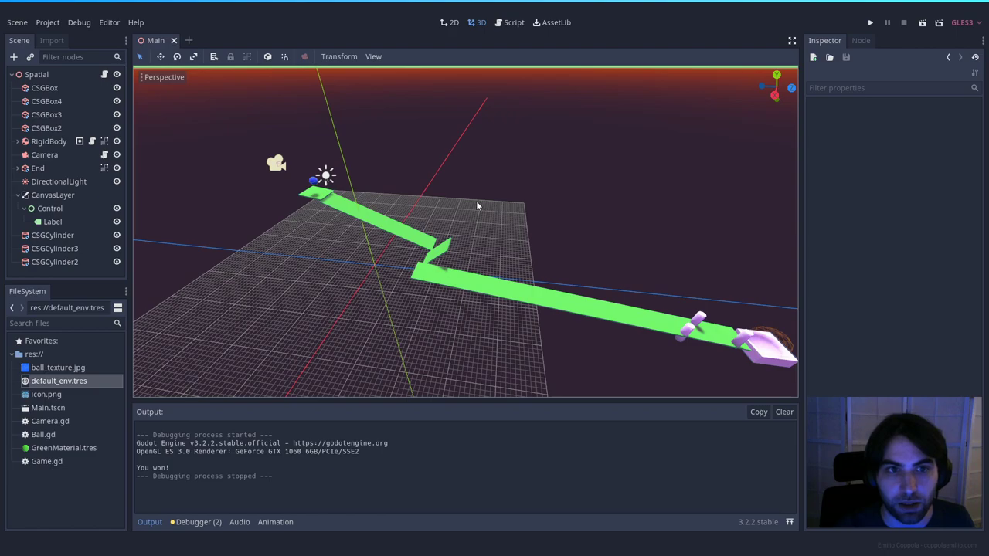
{"action": "right_click_drag", "start_coordinate": [476, 202], "coordinate": [495, 195]}
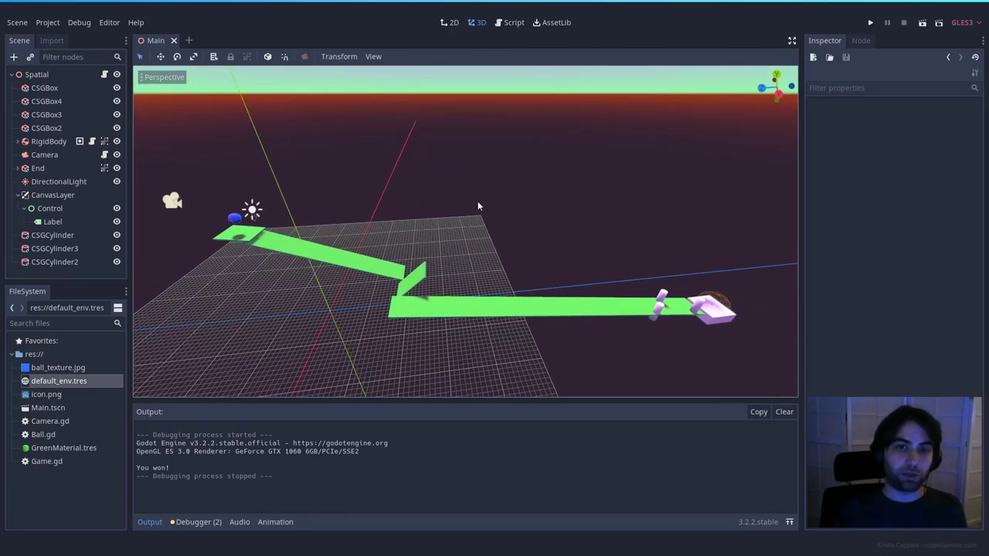